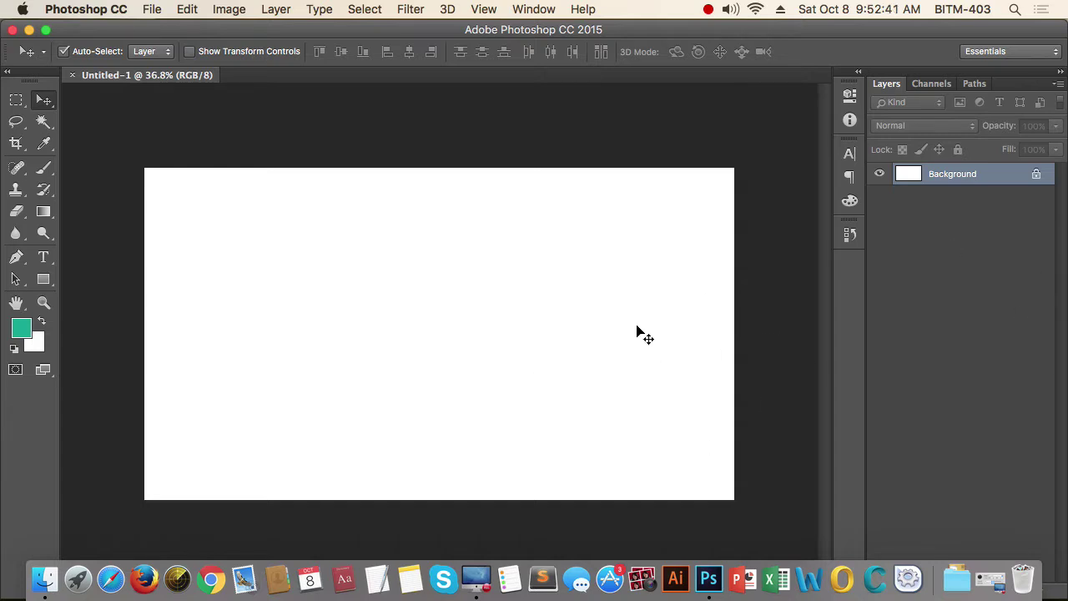
Open the Canvas Size dialog for the 1920×1080 document from the Image menu and move it aside.
scroll(542, 338, down, 2)
scroll(543, 338, down, 1)
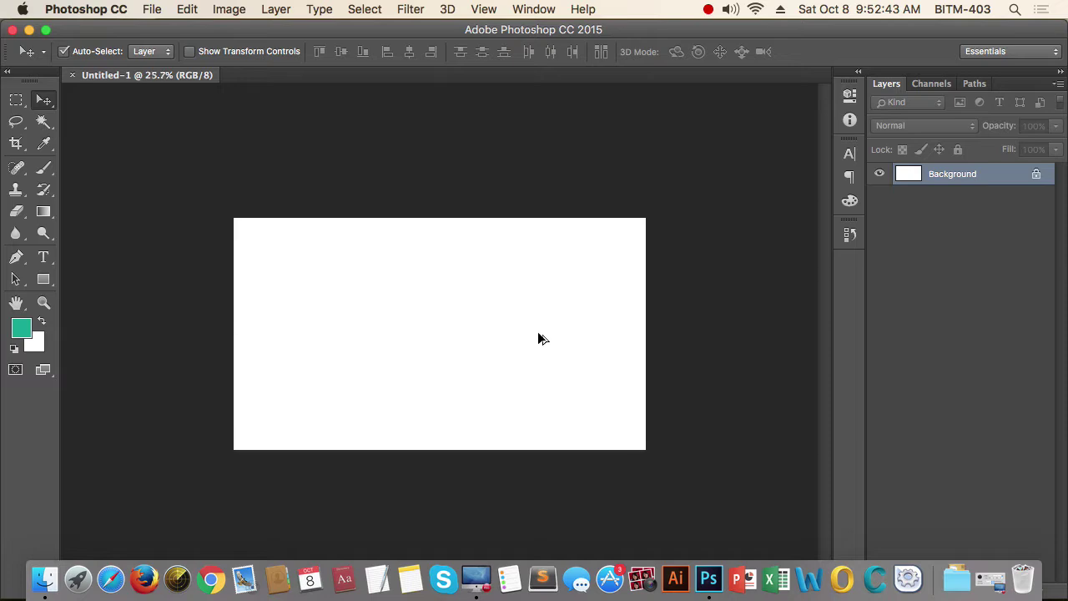
scroll(538, 338, up, 1)
scroll(538, 338, up, 1)
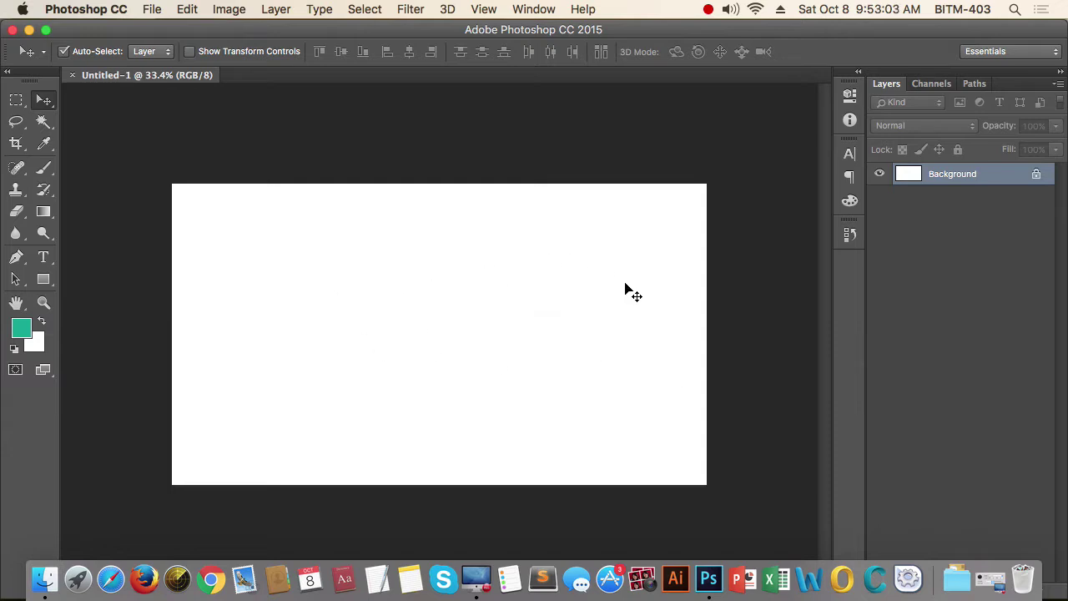
click(229, 9)
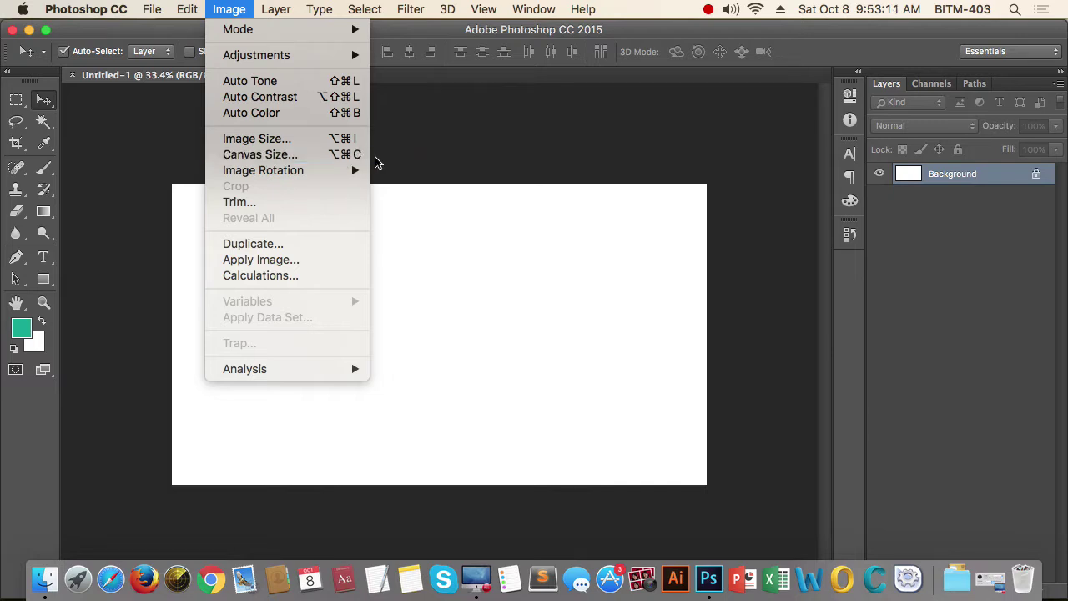
click(280, 155)
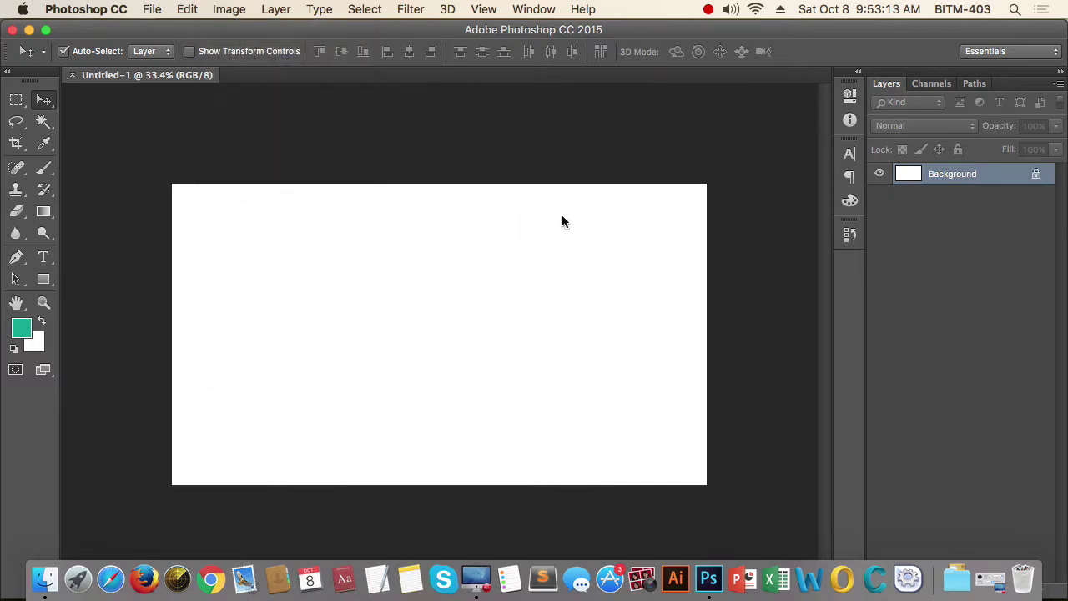
mouse_move(737, 211)
mouse_down()
mouse_move(692, 136)
mouse_move(614, 109)
mouse_up()
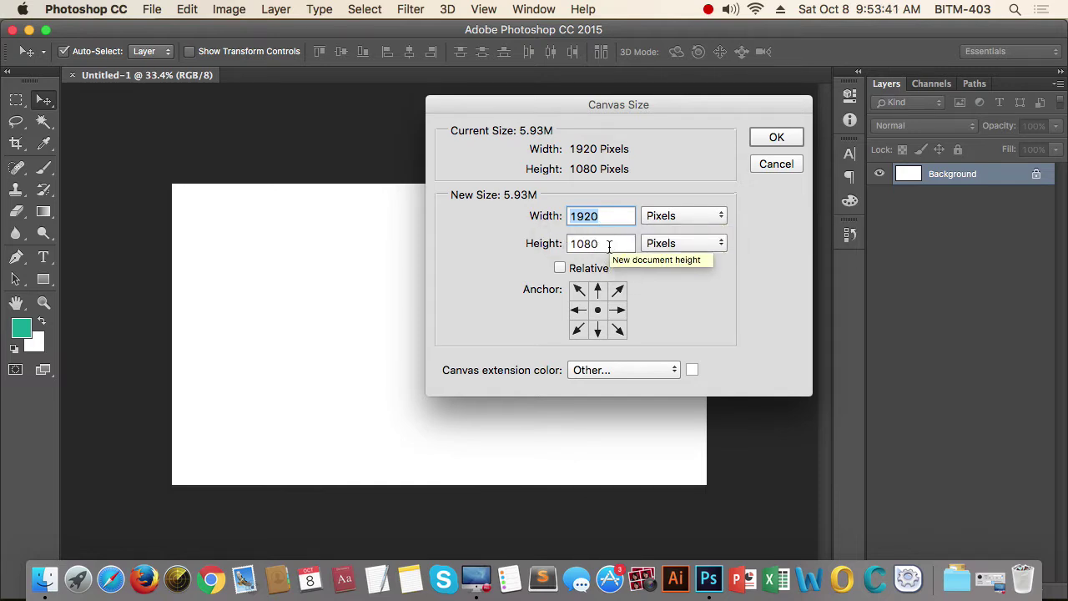
Set the canvas height to 3000 px with a bright green (00f86f) extension colour and apply it.
double_click(607, 243)
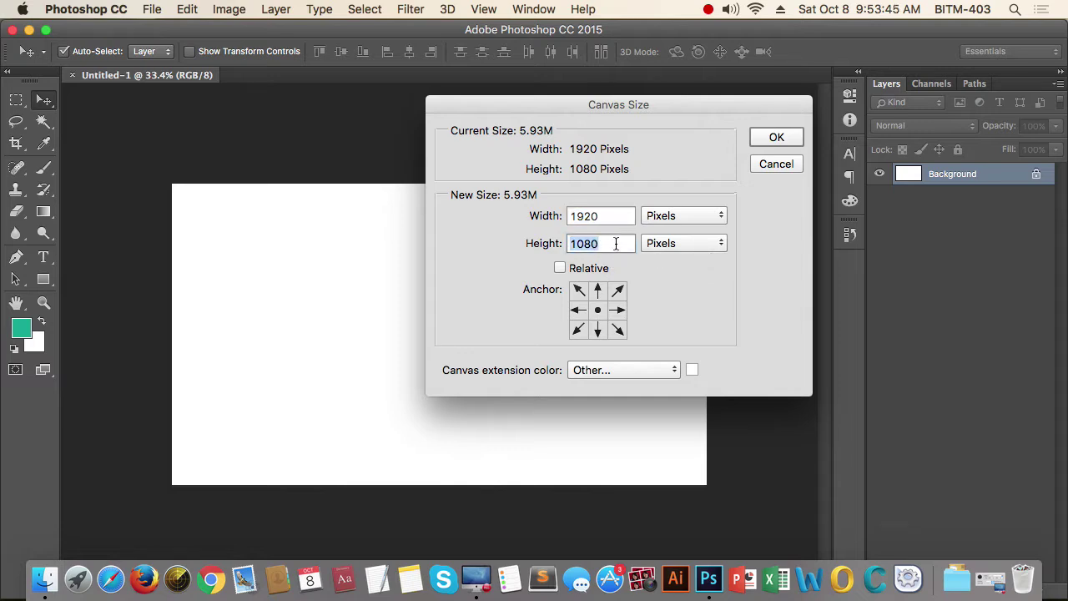
text(3000)
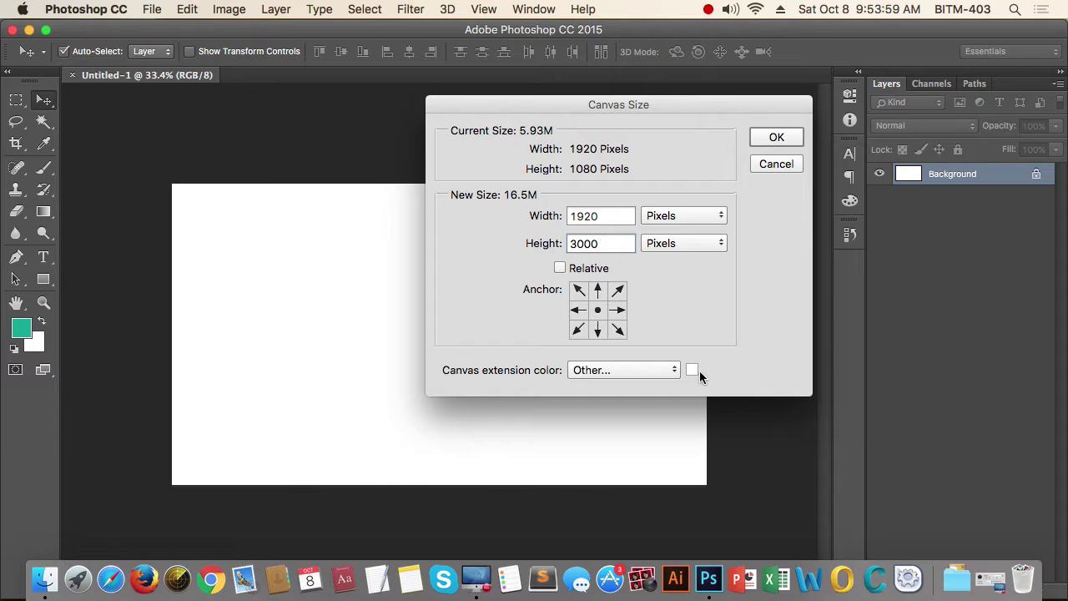
click(699, 372)
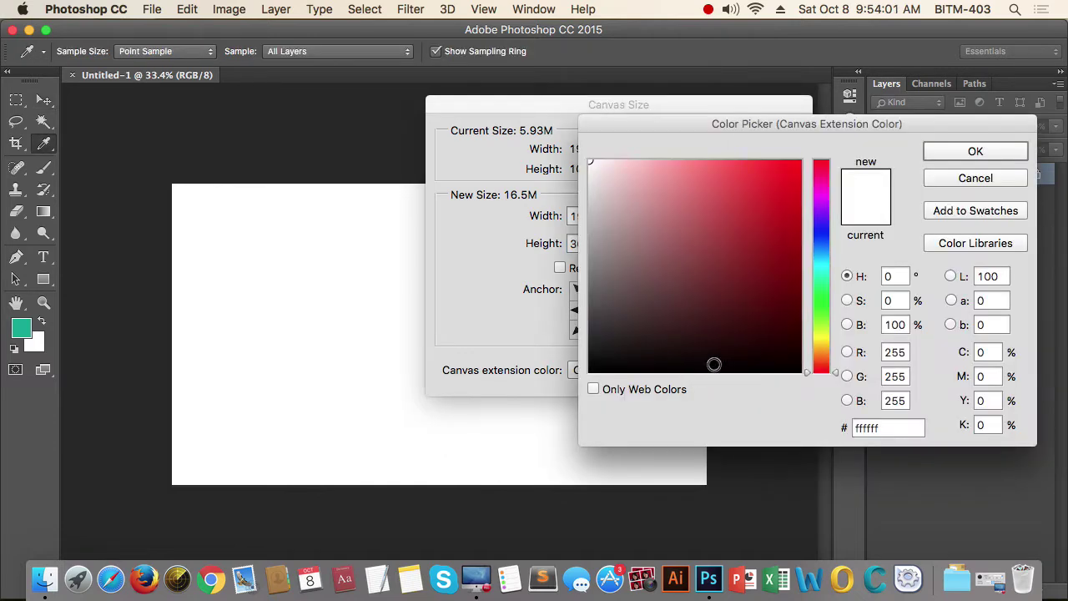
click(822, 286)
drag(787, 186, 802, 160)
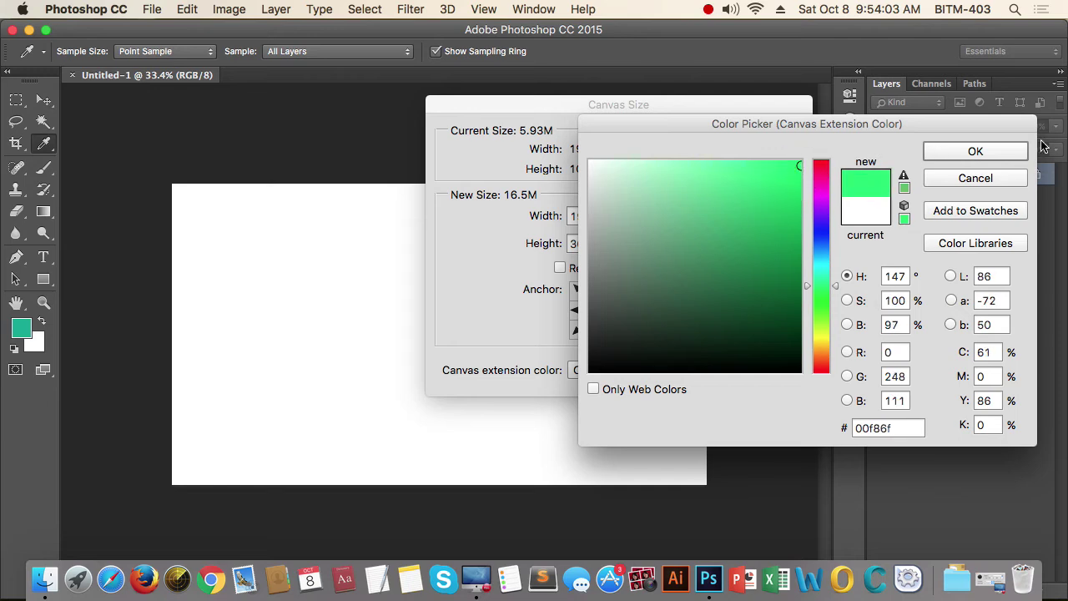
click(990, 151)
drag(756, 102, 739, 99)
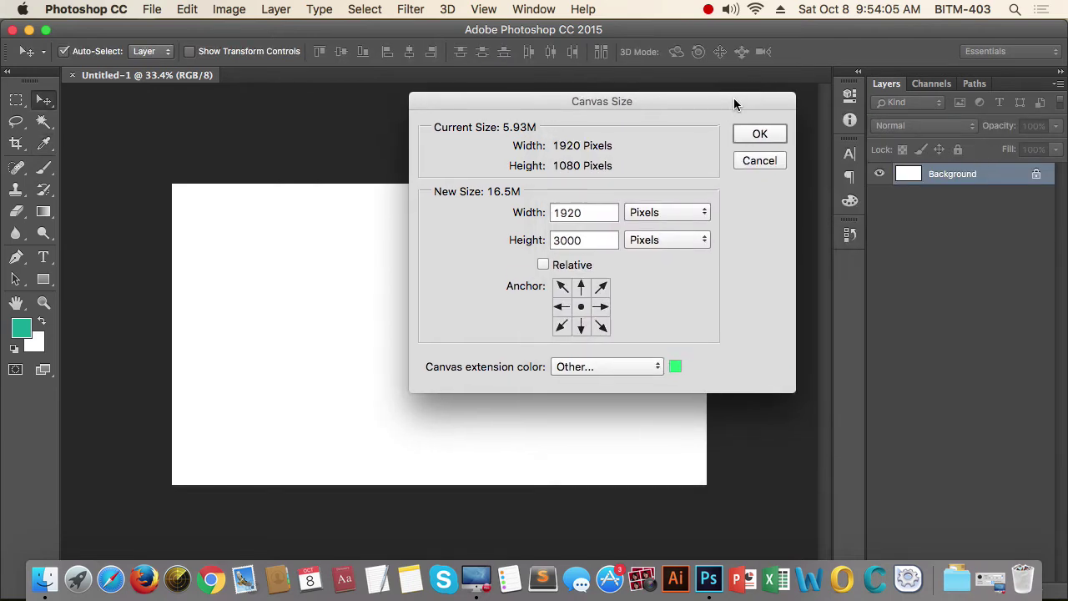
click(761, 135)
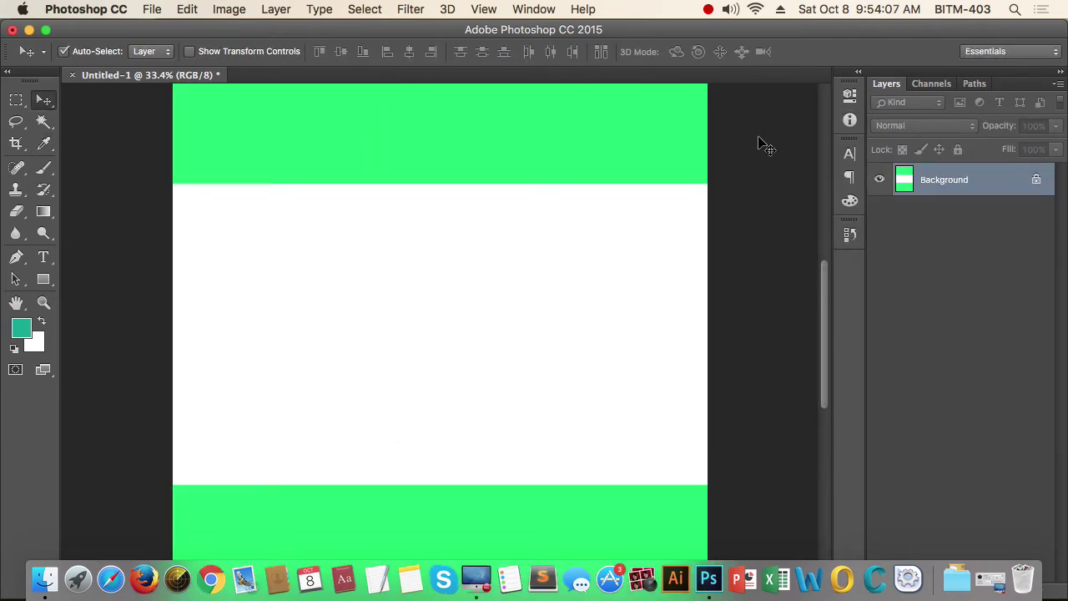
Fit the enlarged canvas on screen, then undo the canvas size change.
key(super+0)
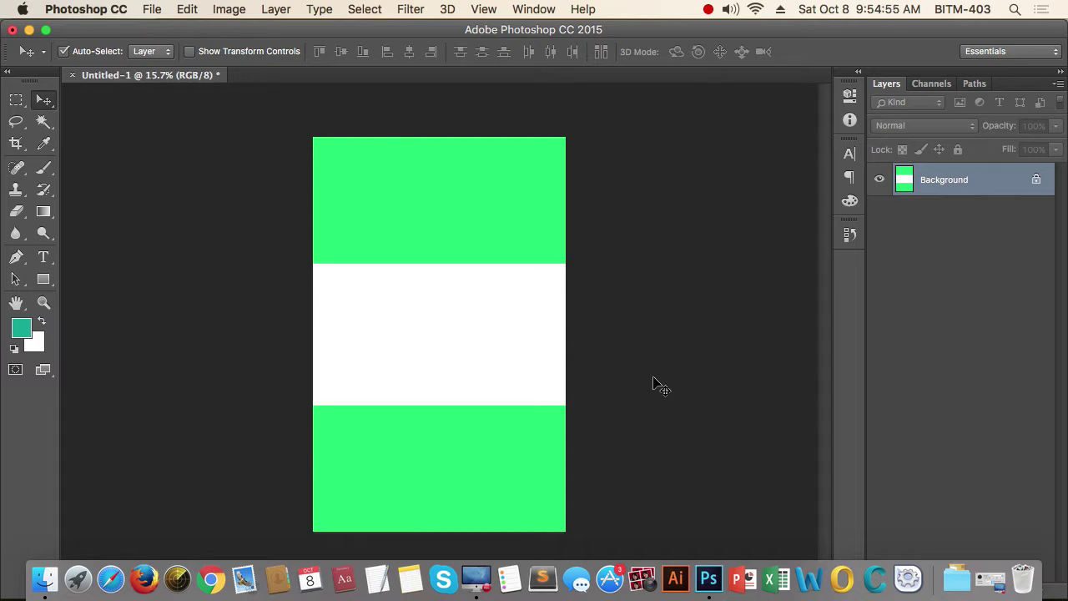
key(super+z)
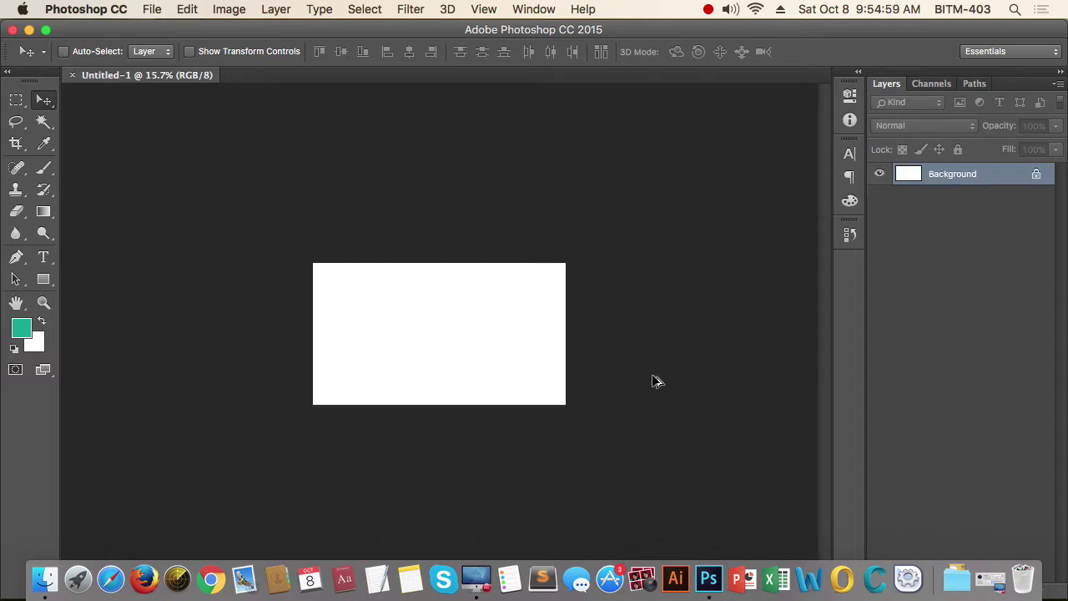
Reopen Canvas Size and enter a 3000 px height anchored top-centre, without applying yet.
key(super+alt+c)
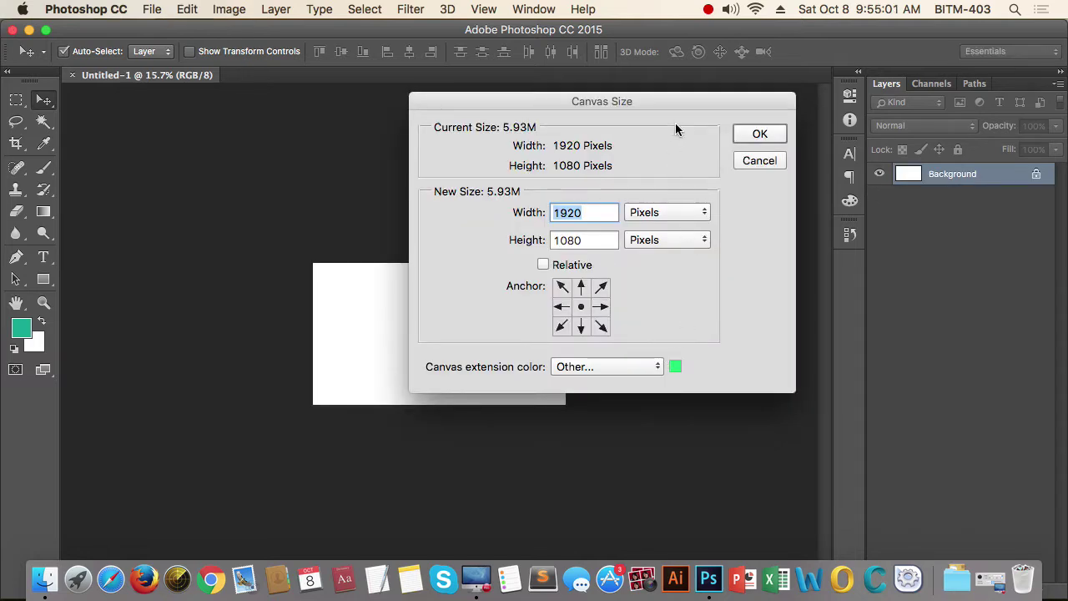
drag(679, 106, 684, 91)
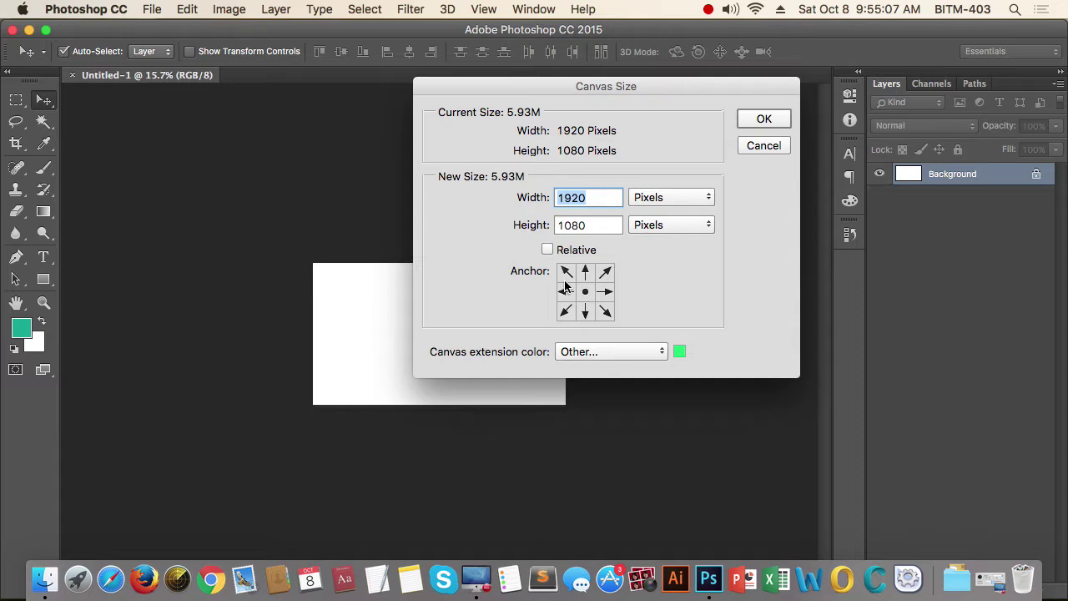
key(Tab)
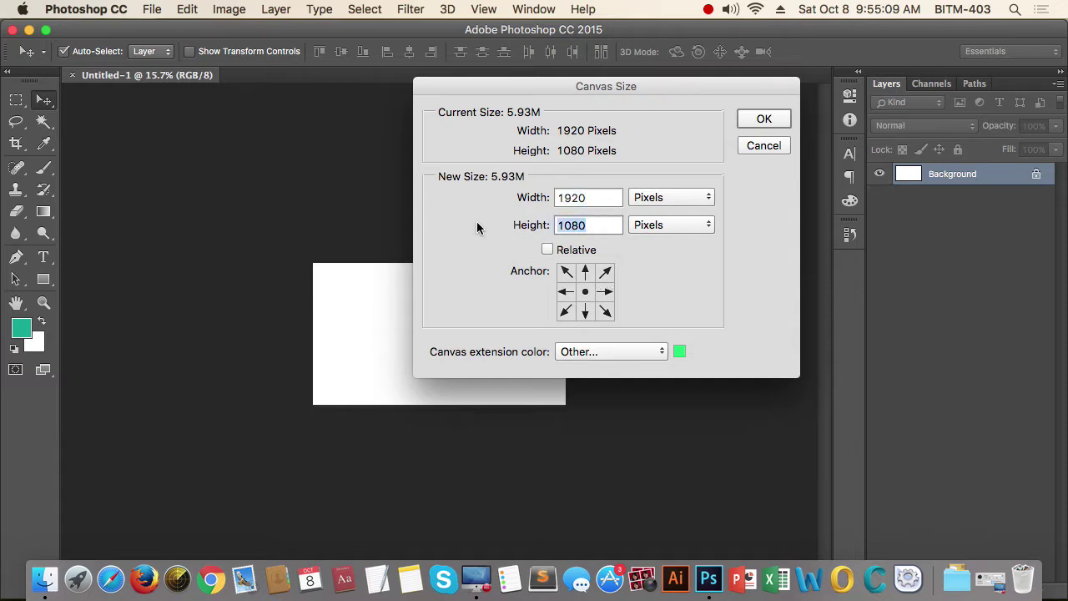
text(3000)
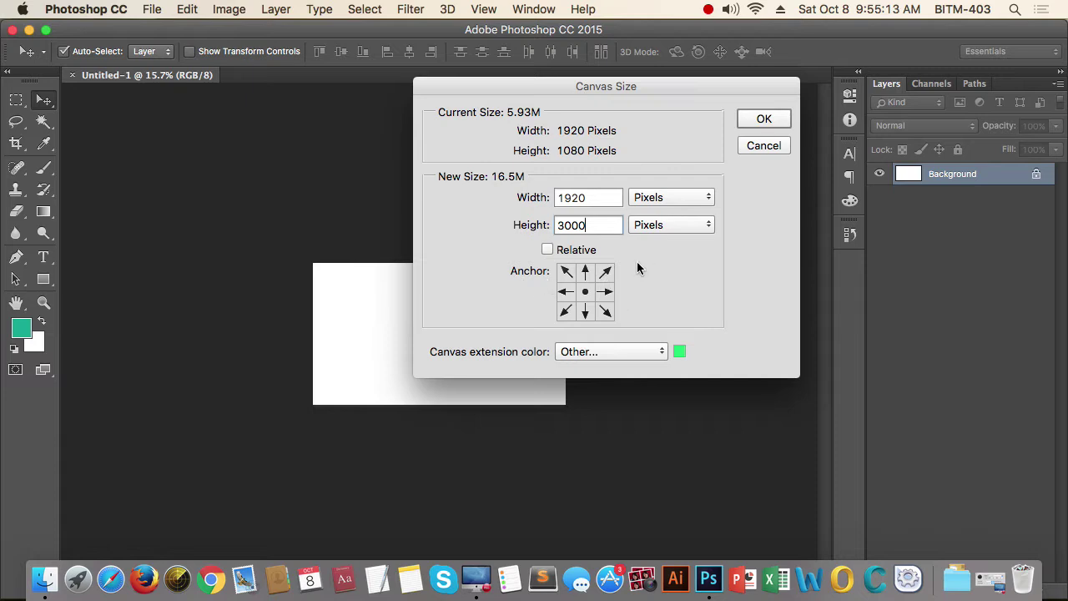
click(586, 273)
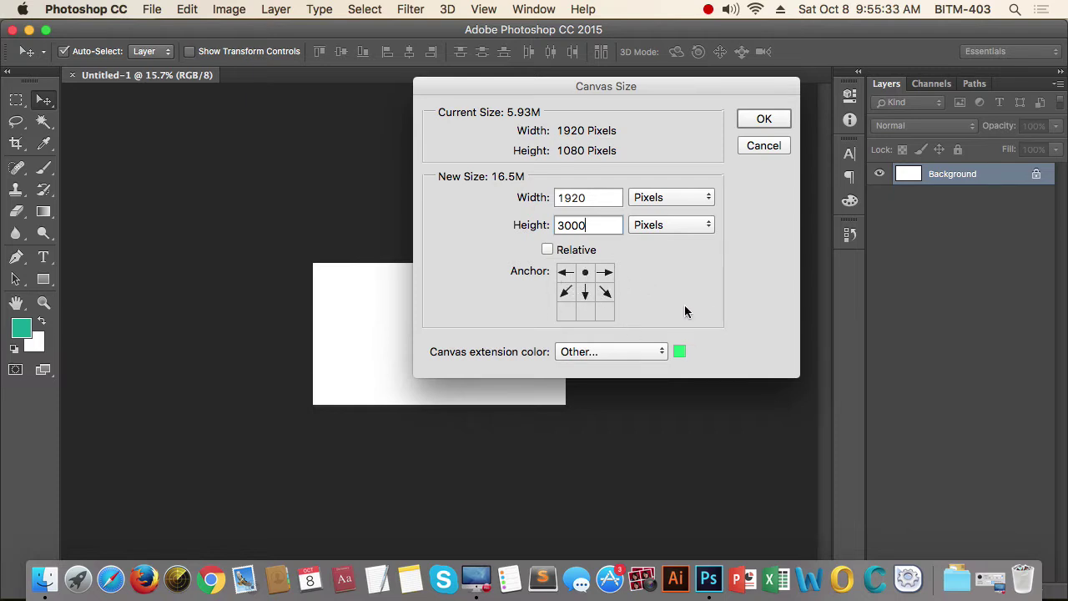
Try several anchor positions, settle on top-centre, and apply the 3000 px canvas height.
click(587, 314)
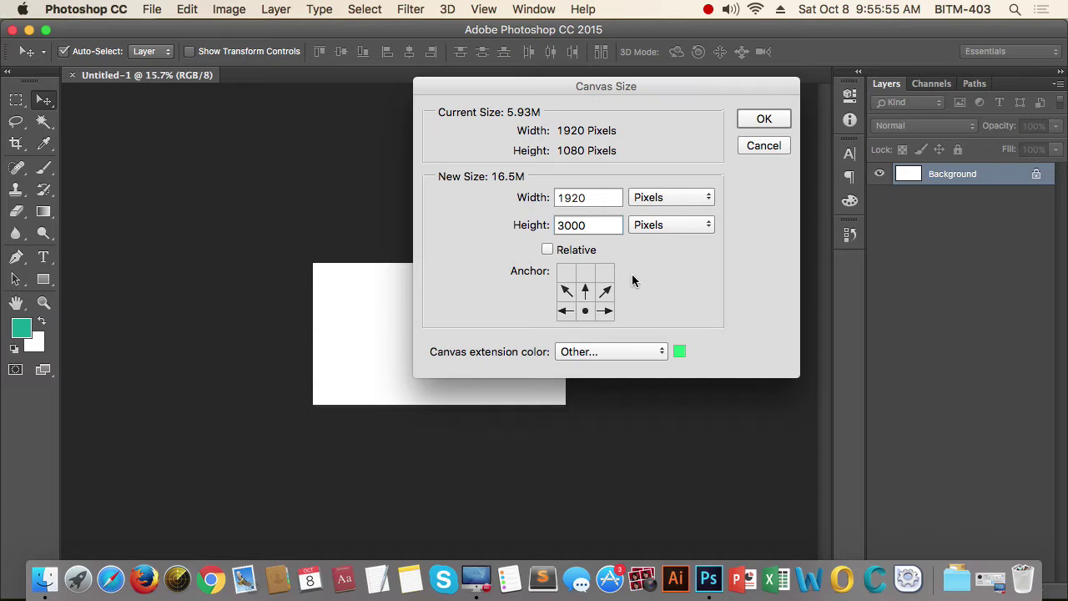
click(587, 272)
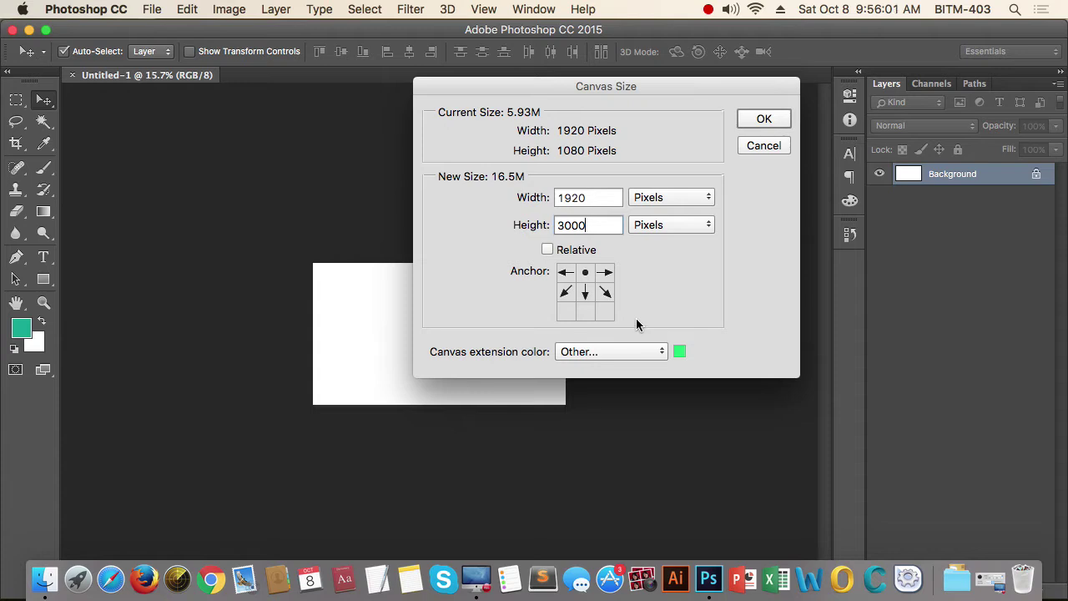
click(607, 292)
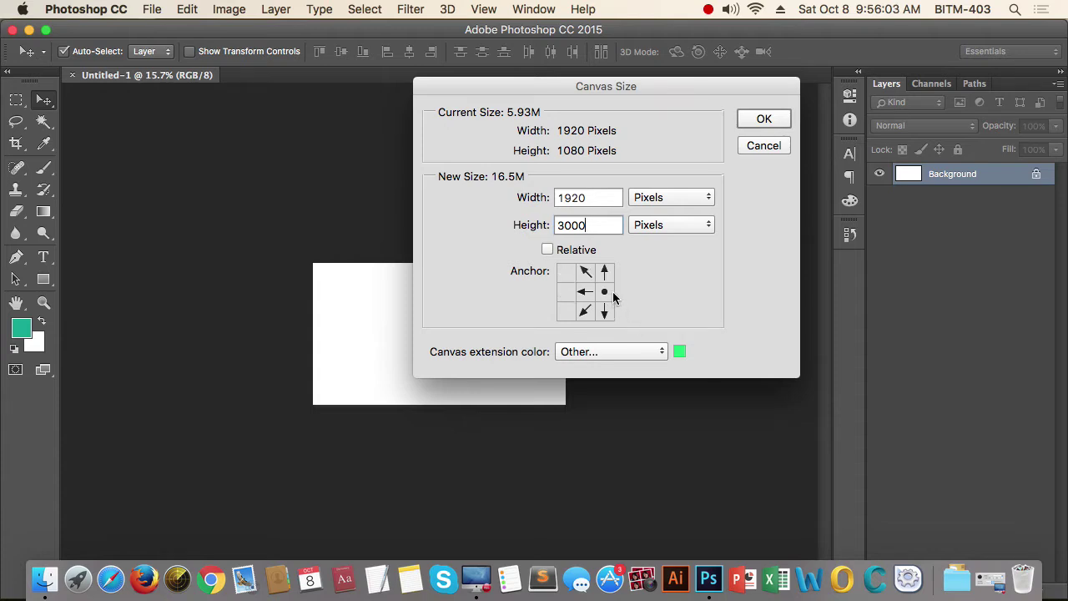
click(566, 292)
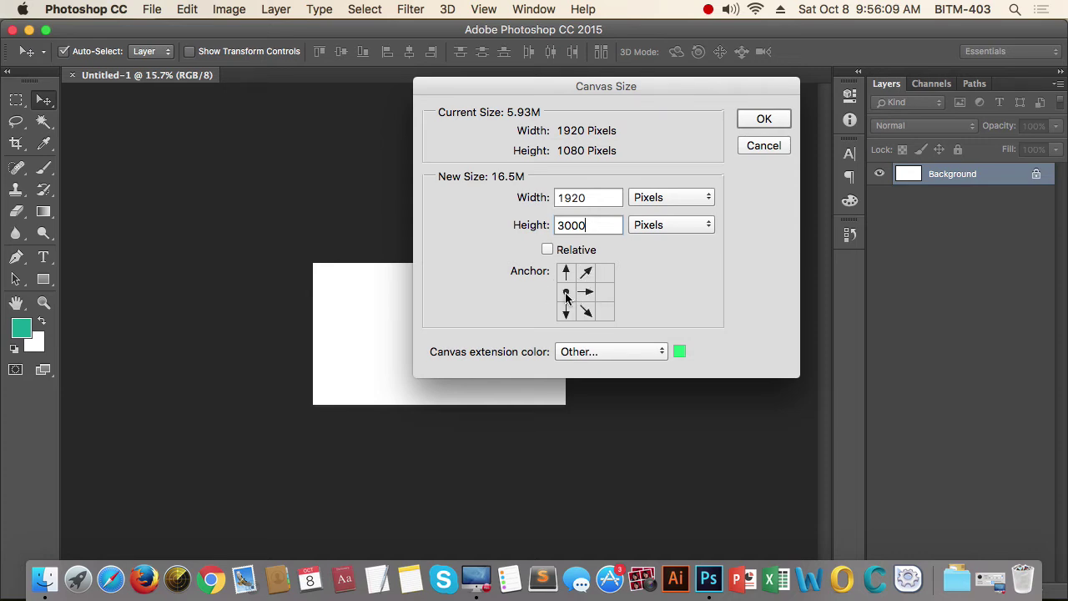
click(588, 294)
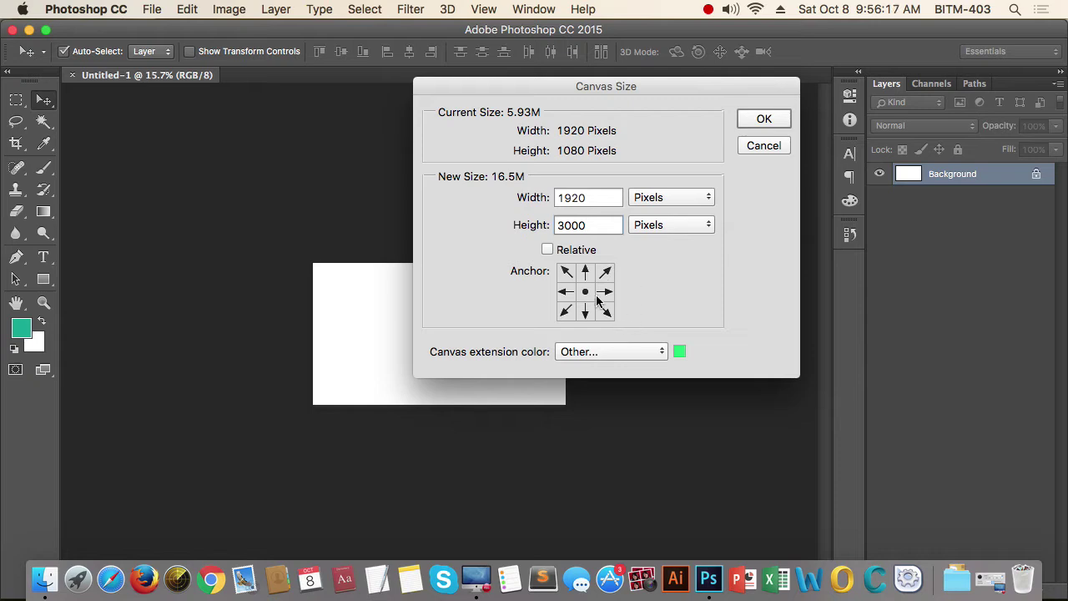
click(586, 272)
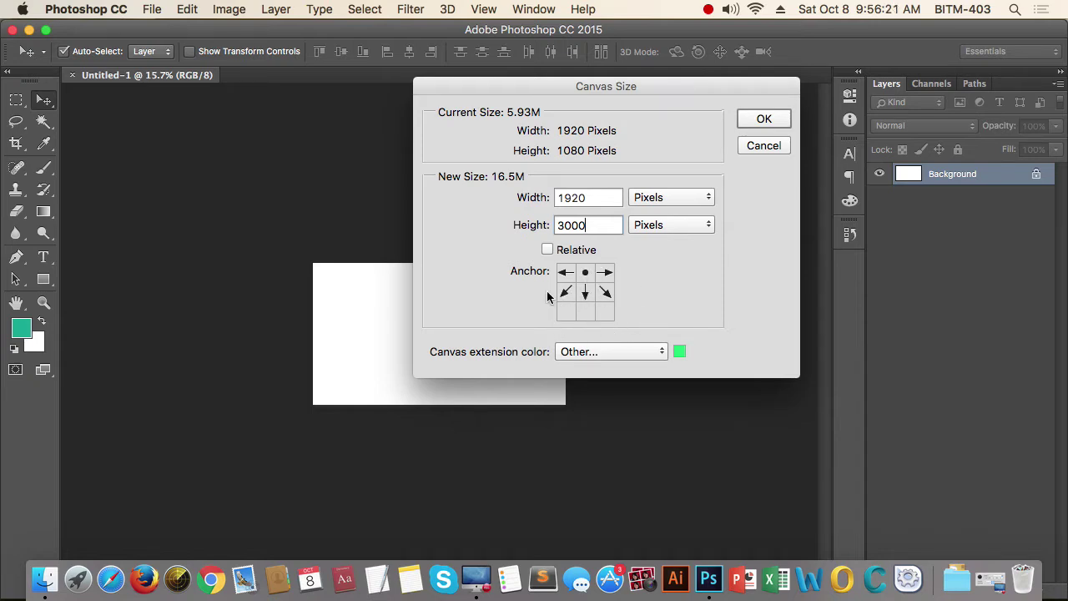
click(753, 104)
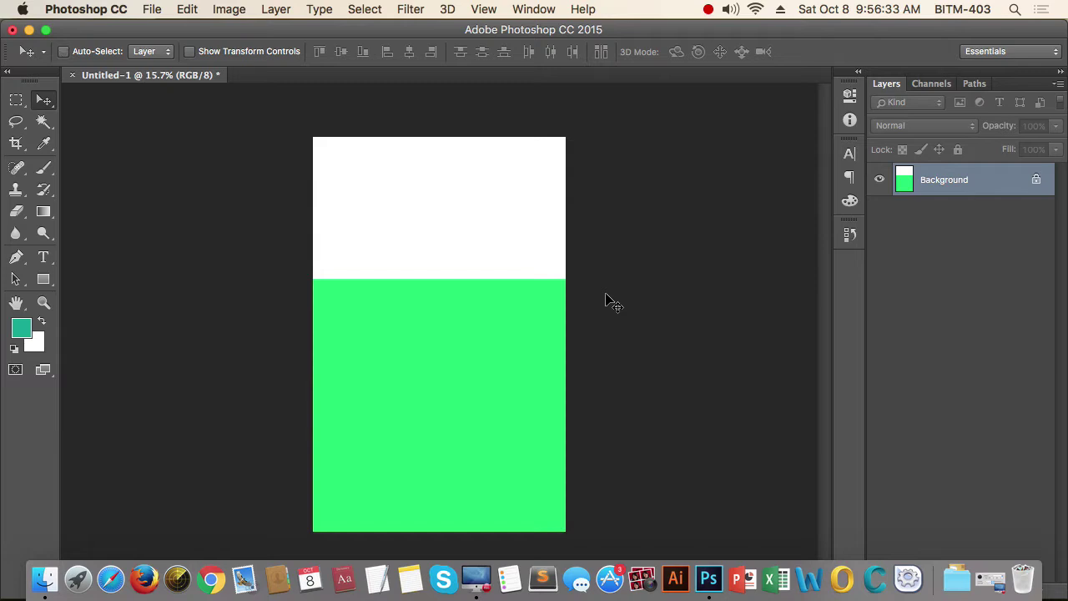
Undo the top-anchored change and reapply a 3000 px height anchored bottom-centre.
key(super+z)
key(super+alt+c)
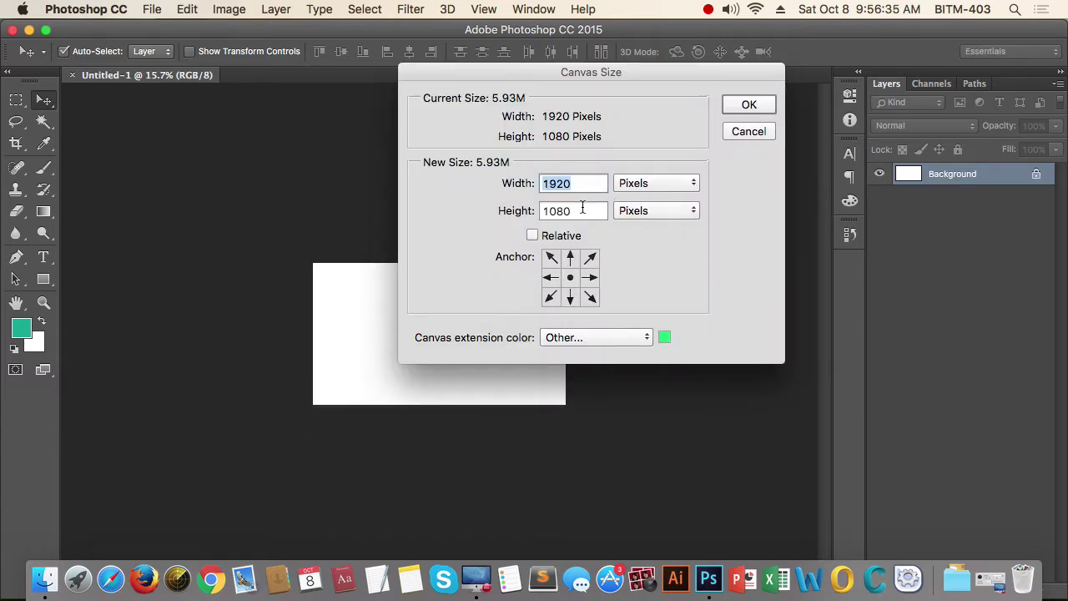
double_click(583, 208)
text(3000)
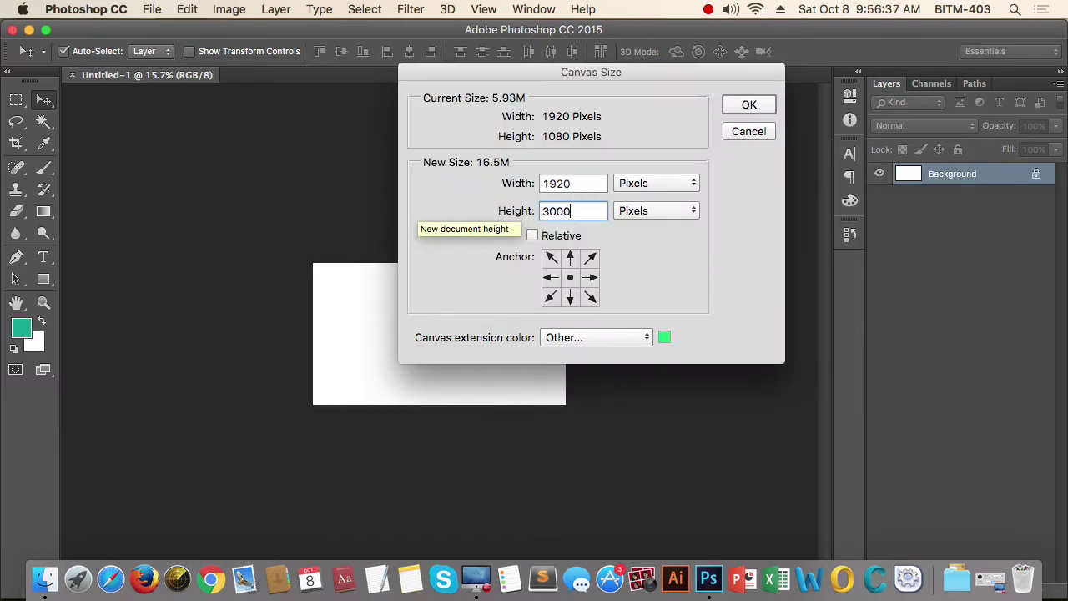
click(569, 297)
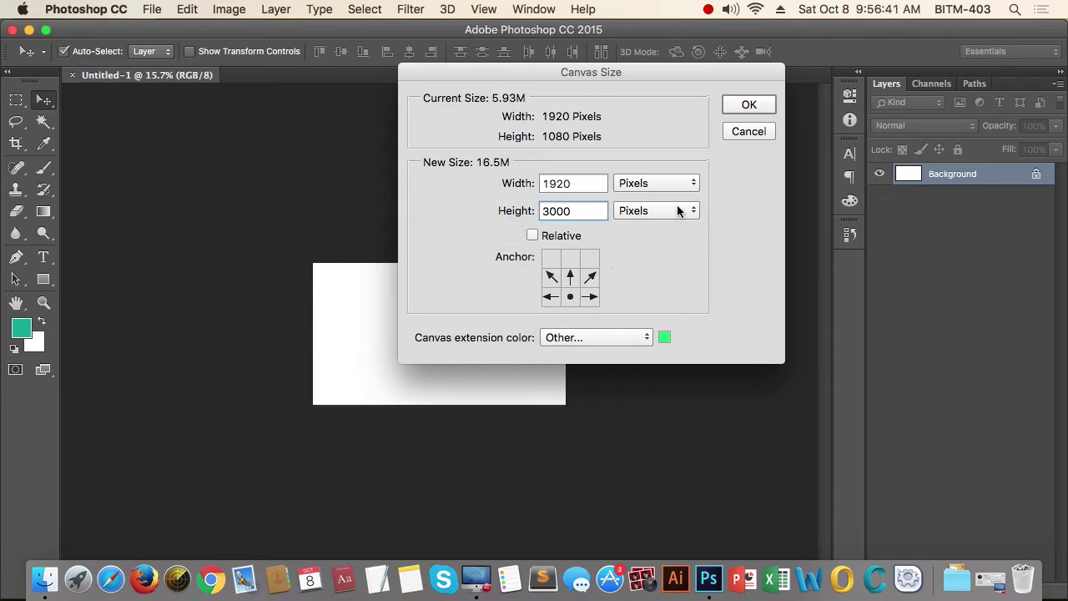
click(748, 107)
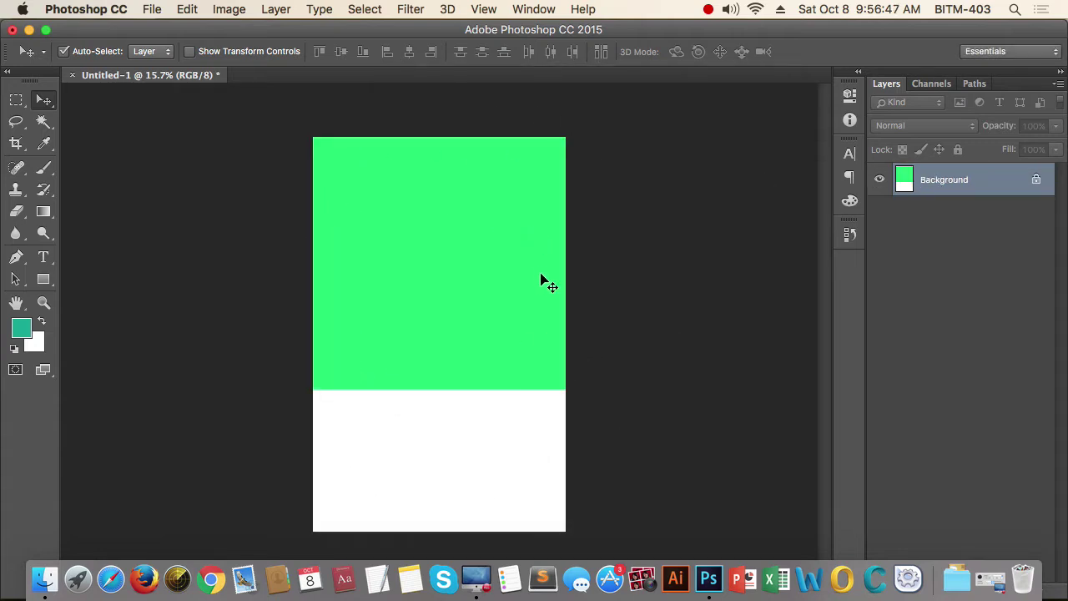
Undo the tall canvas and reopen Canvas Size, trying a 3000 px height with a middle-side anchor.
key(super+z)
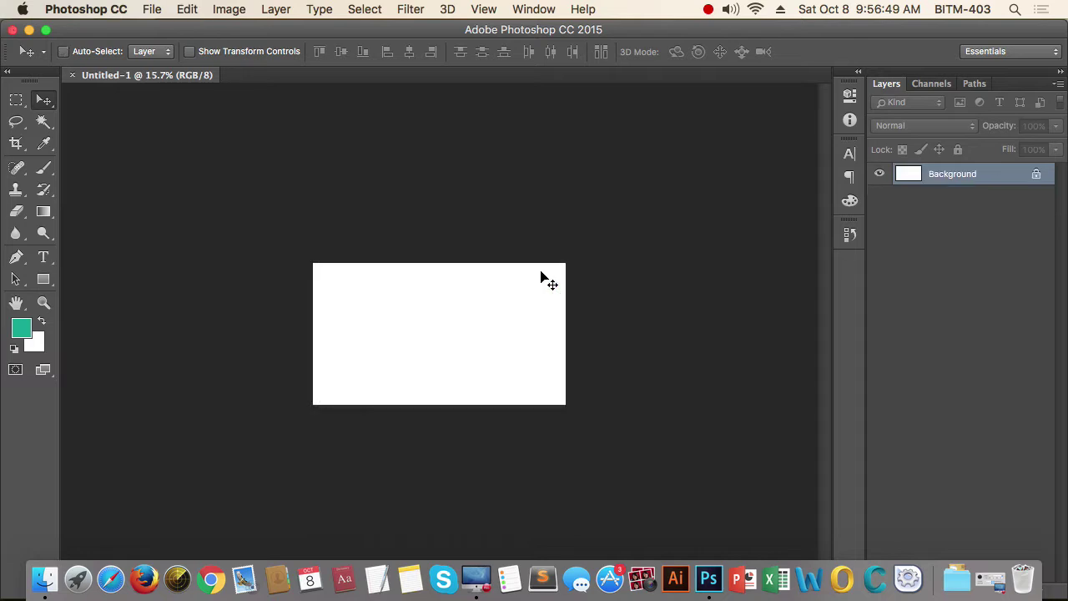
key(super+alt+c)
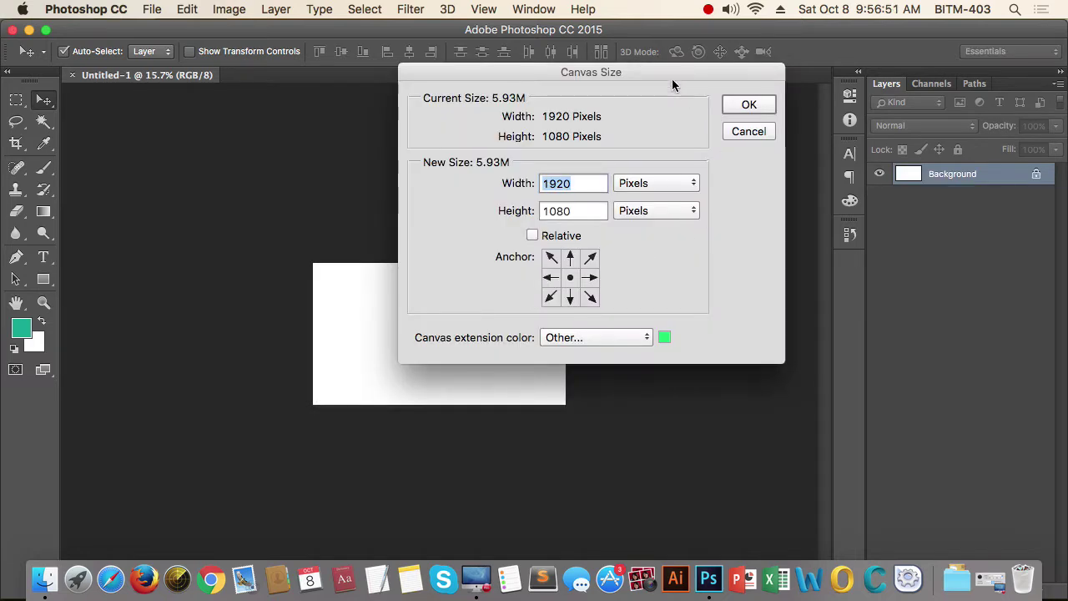
drag(584, 211, 489, 210)
text(300)
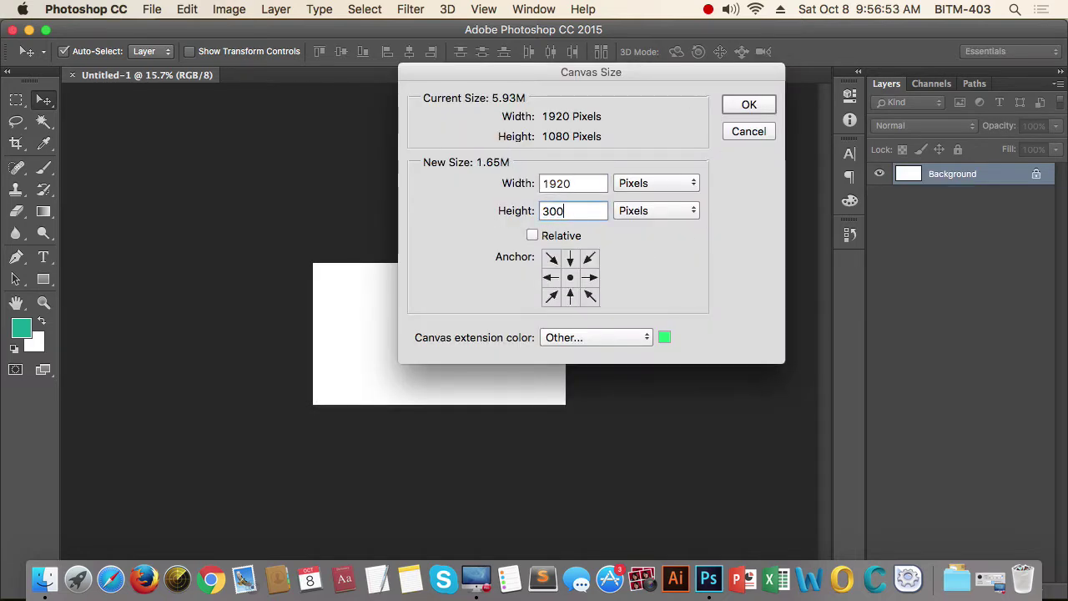
text(0)
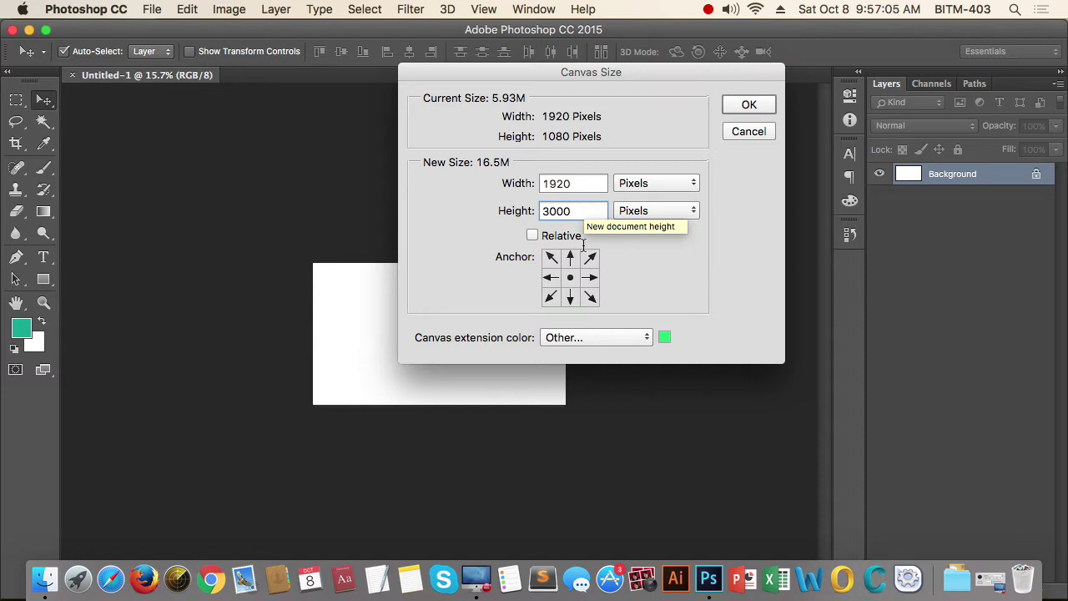
click(550, 277)
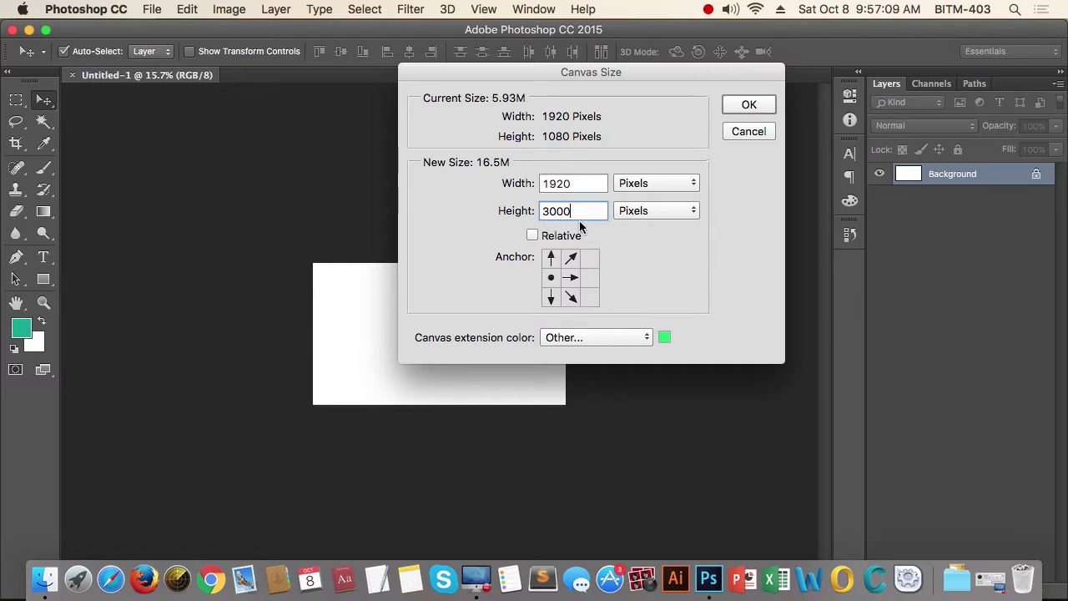
Change the canvas size to 2560 × 1080 pixels and apply it.
click(489, 210)
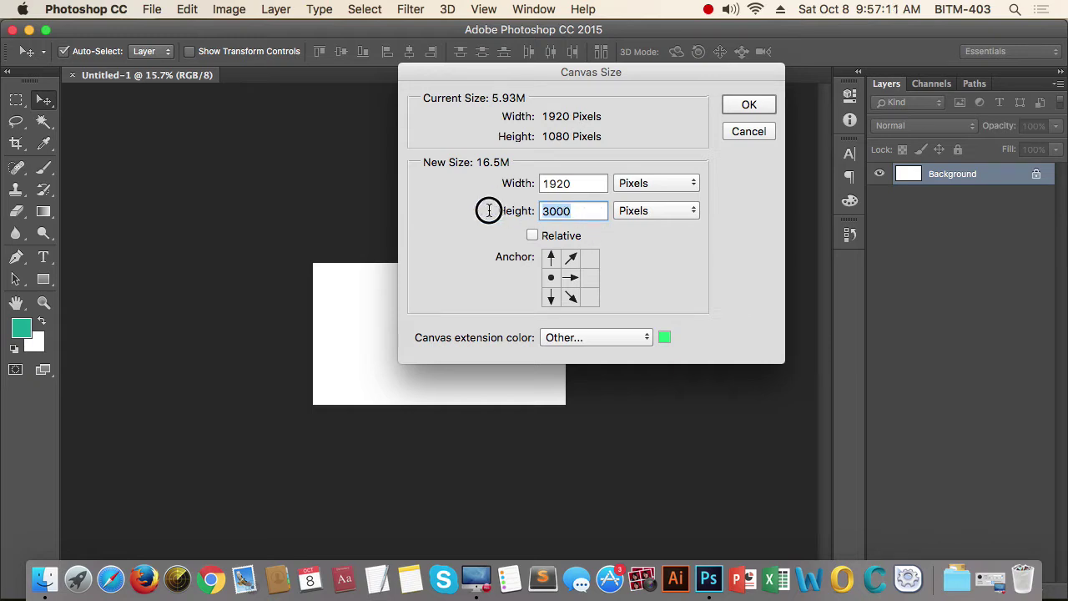
text(1080)
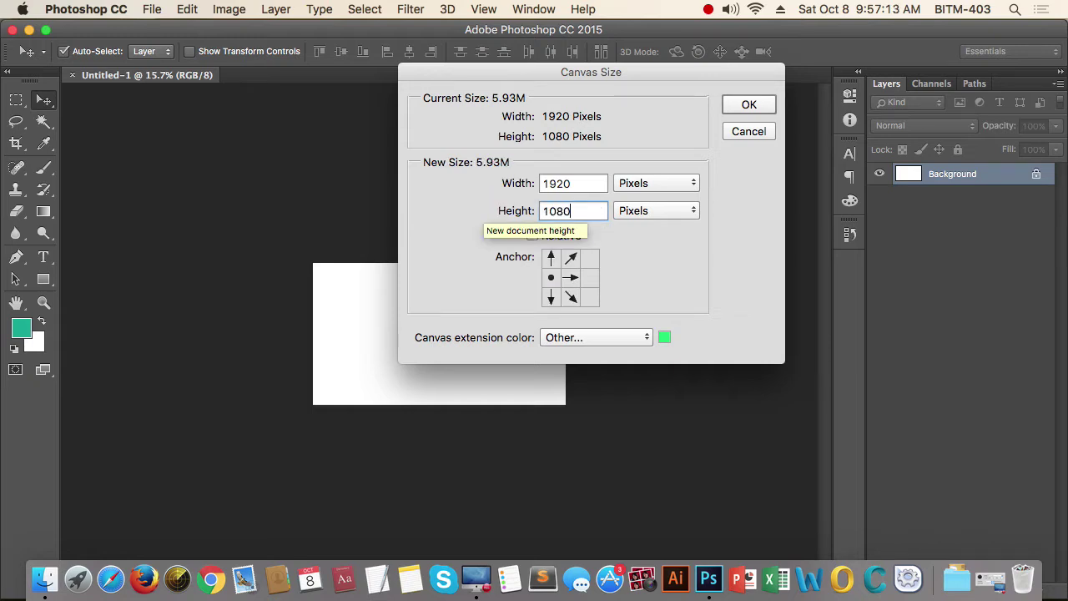
click(590, 182)
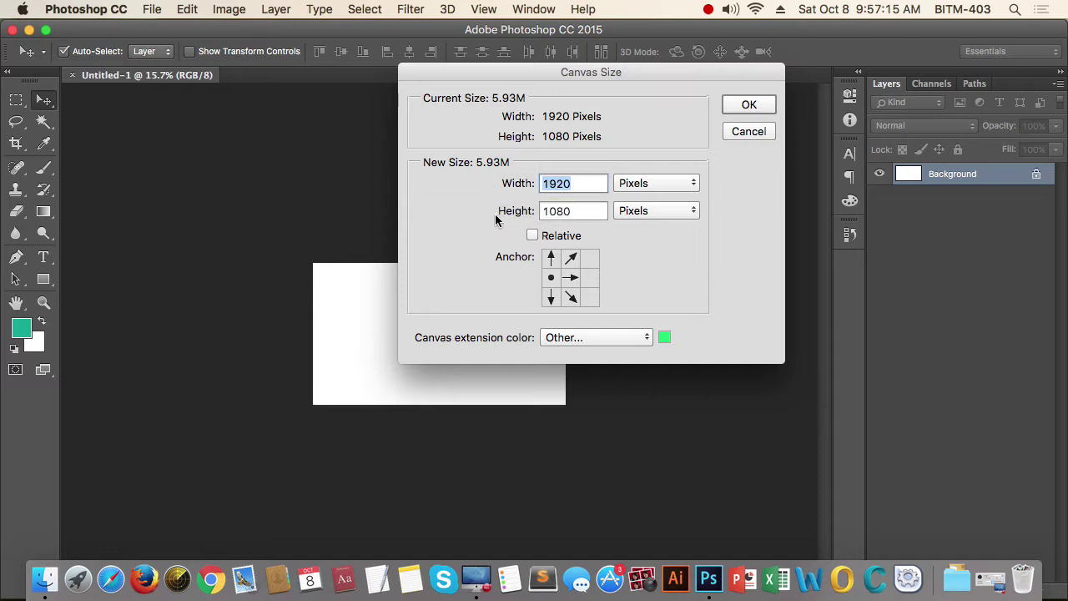
text(25)
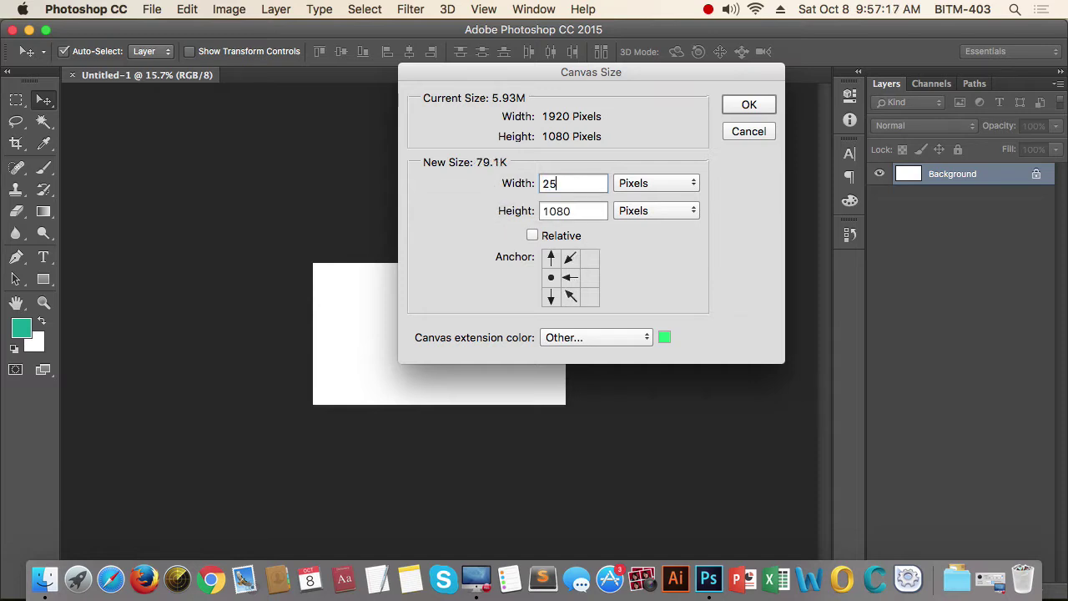
text(60)
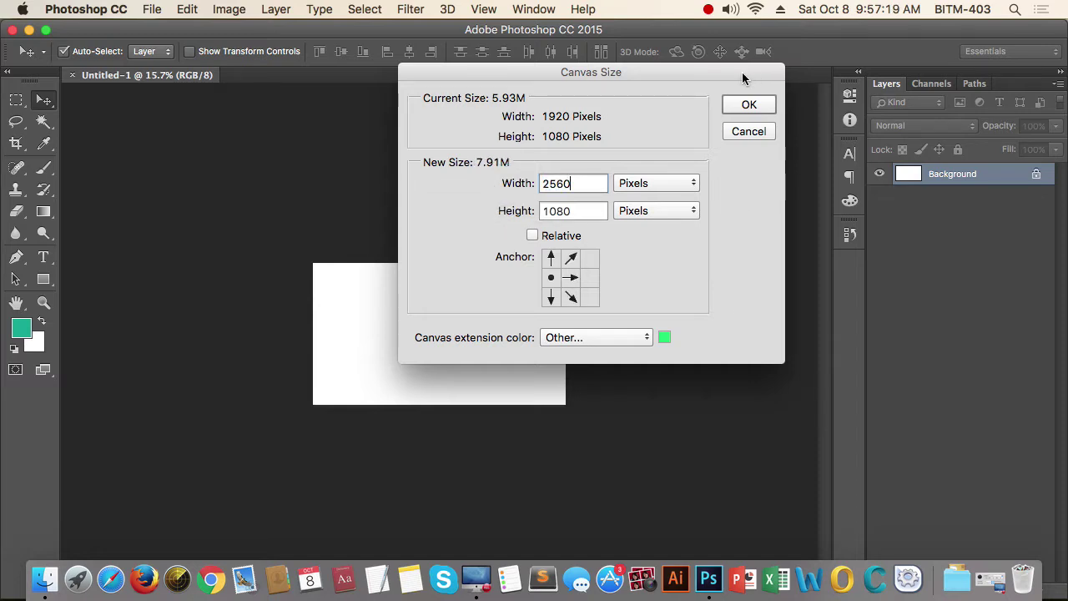
drag(740, 74, 732, 68)
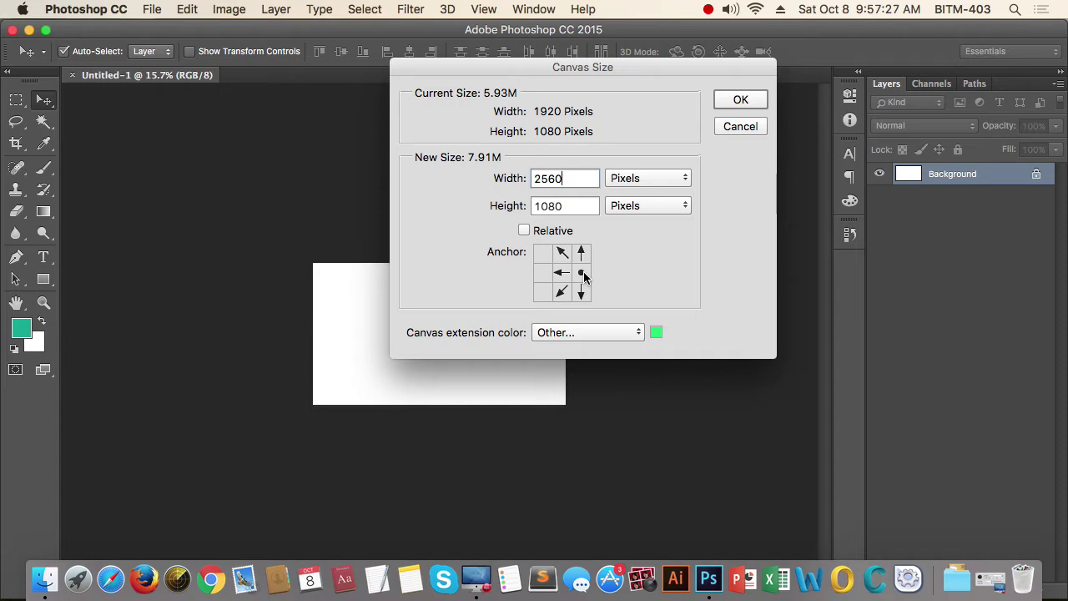
drag(654, 72, 643, 72)
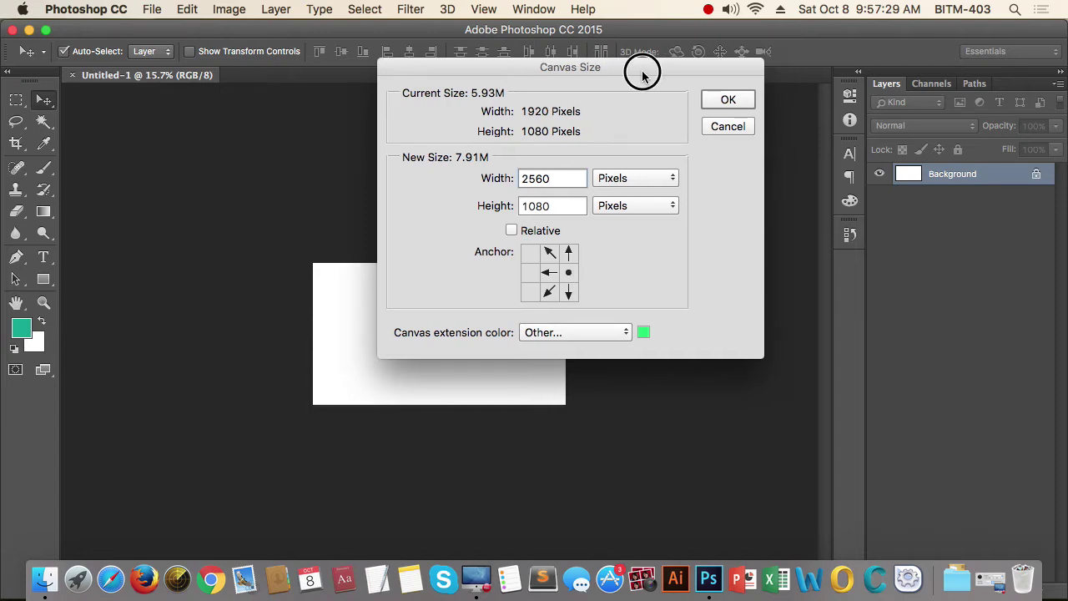
click(728, 100)
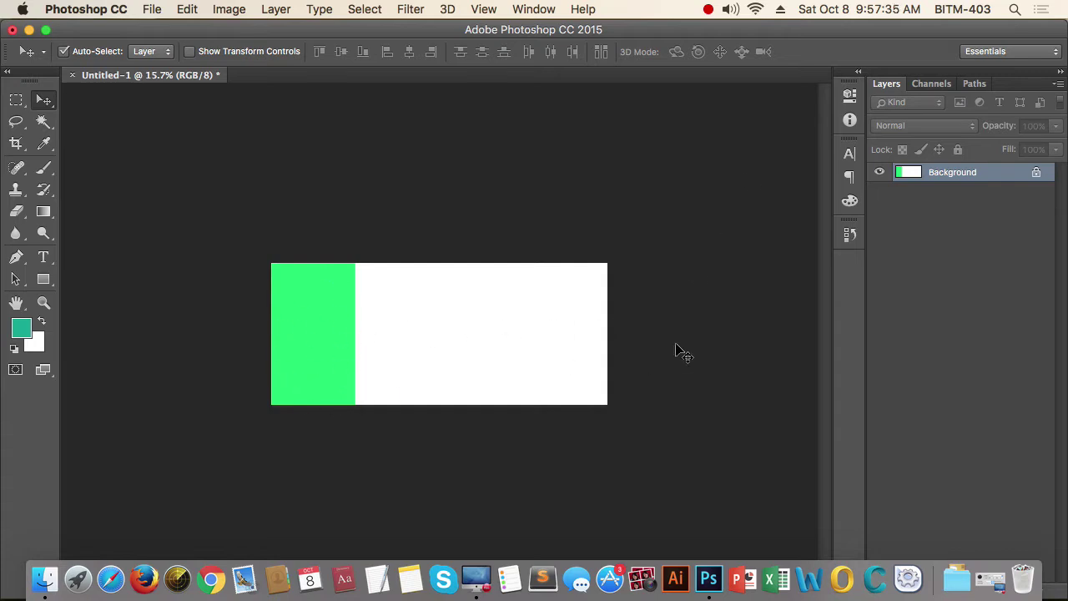
Undo the green widening and set the canvas width to 1200 px with a centre anchor.
key(super)
key(super+z)
key(super+alt+c)
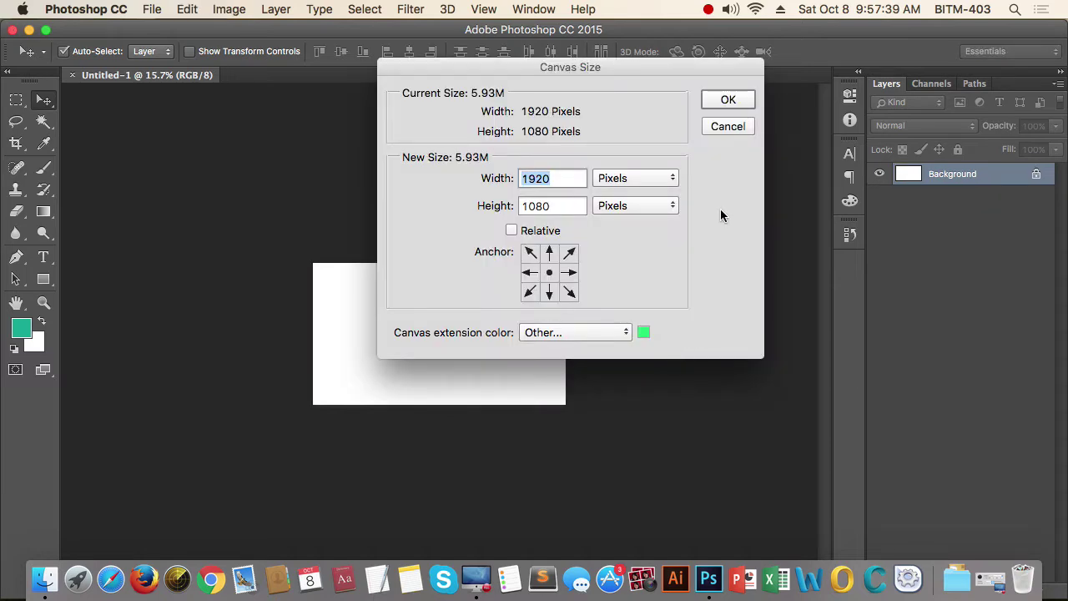
drag(605, 67, 634, 67)
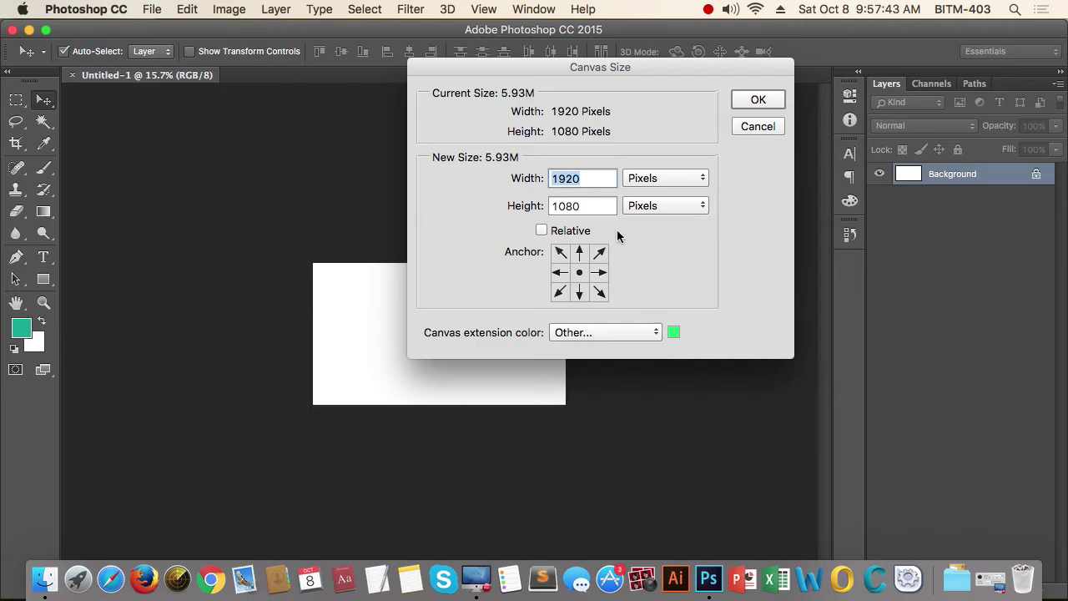
key(Tab)
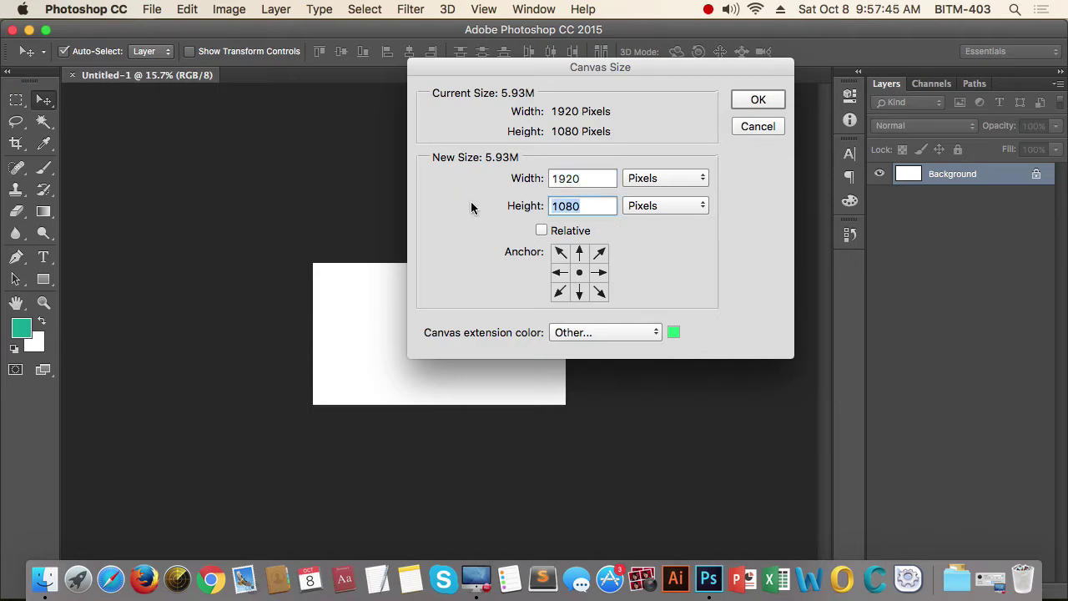
click(592, 175)
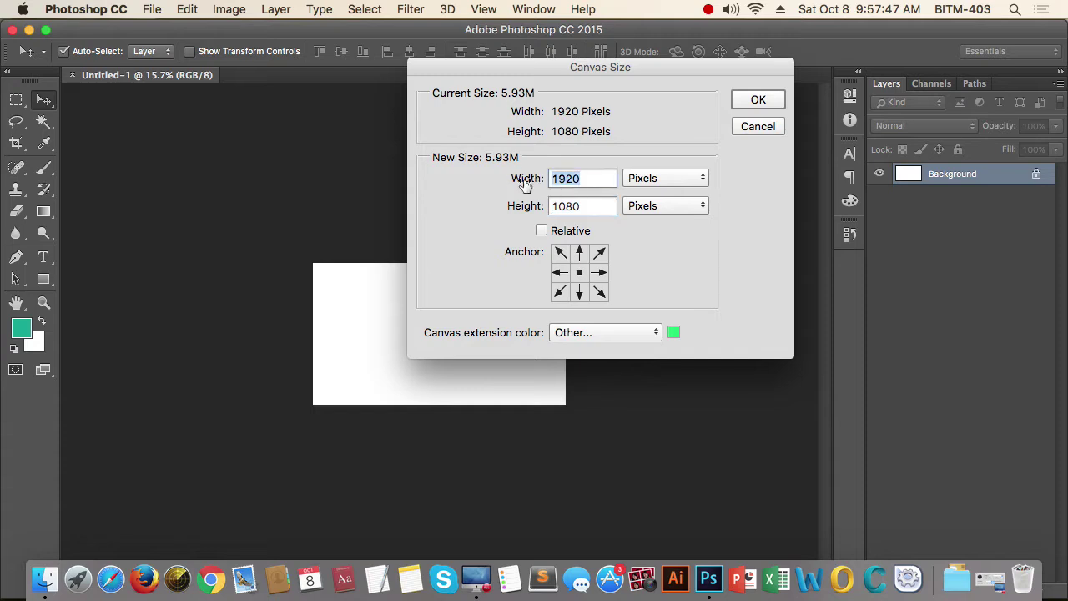
text(1200)
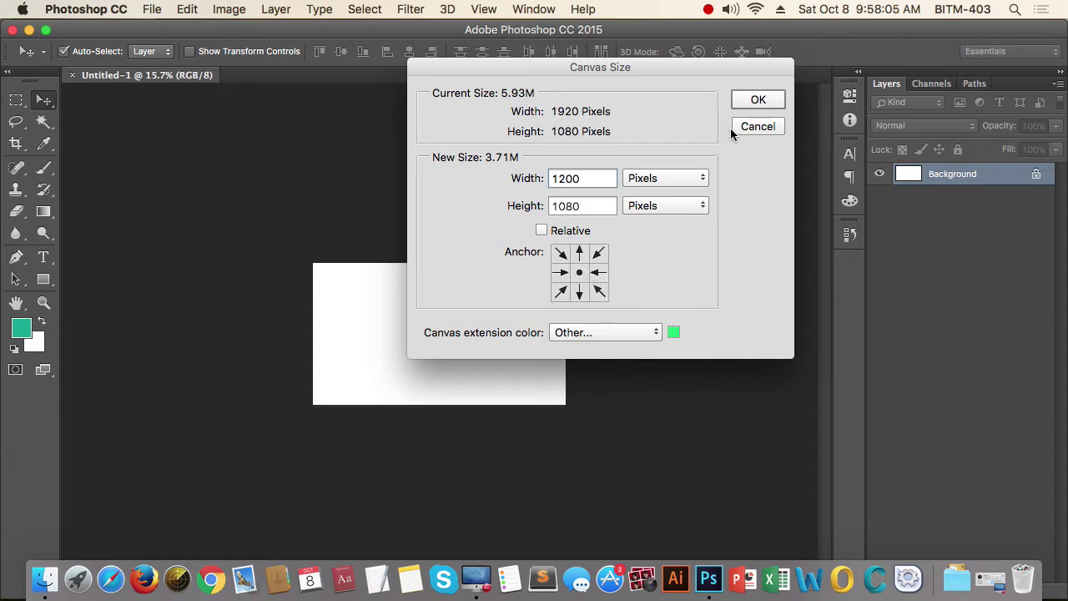
drag(729, 69, 823, 70)
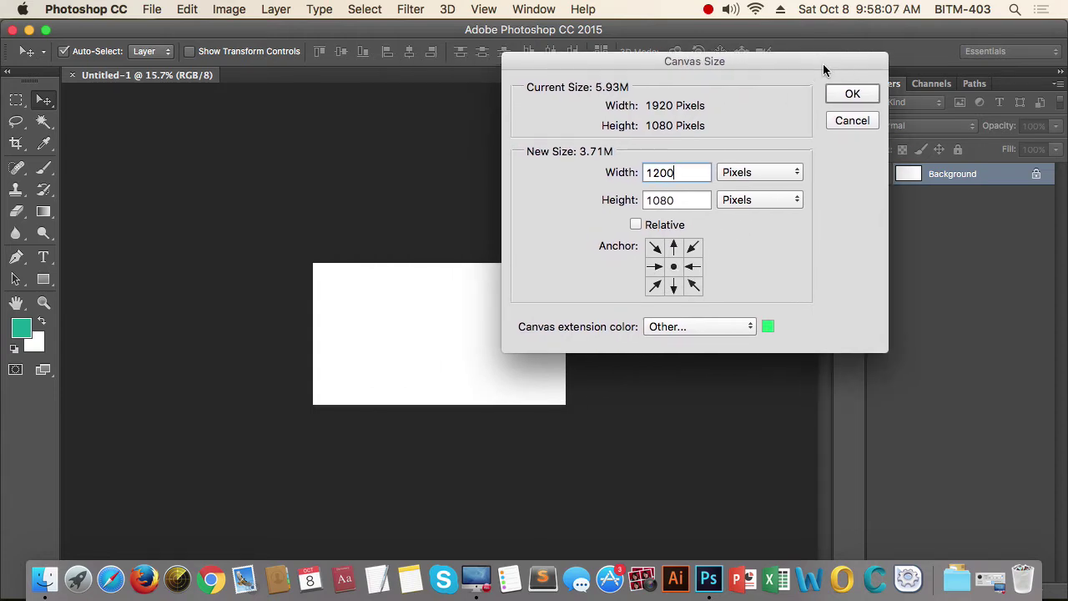
click(848, 94)
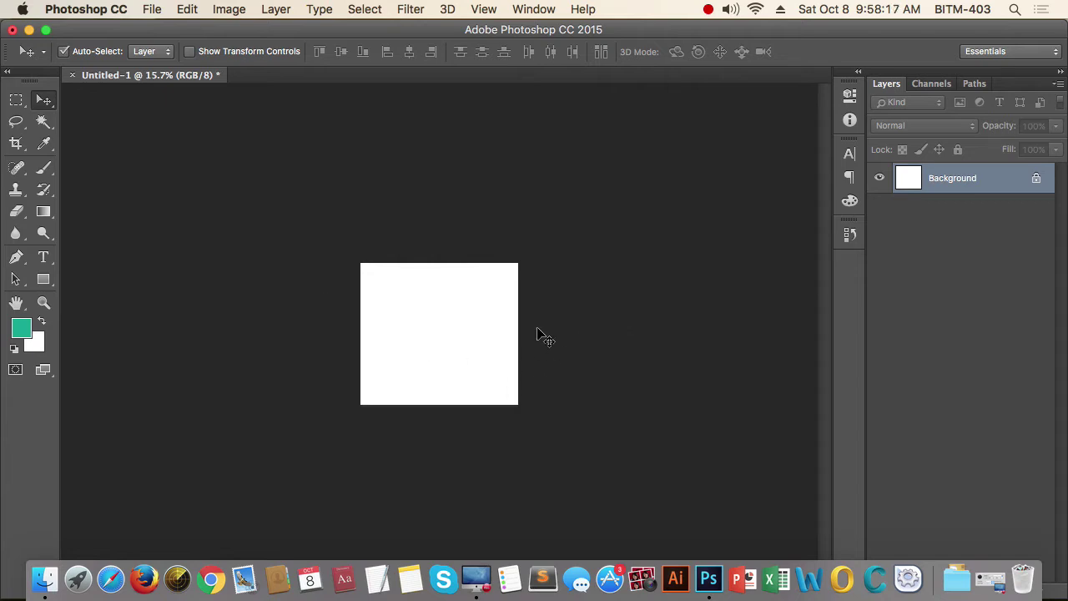
Reopen Canvas Size and cancel it, leaving the 1200 × 1080 canvas unchanged.
key(super)
key(super+alt+c)
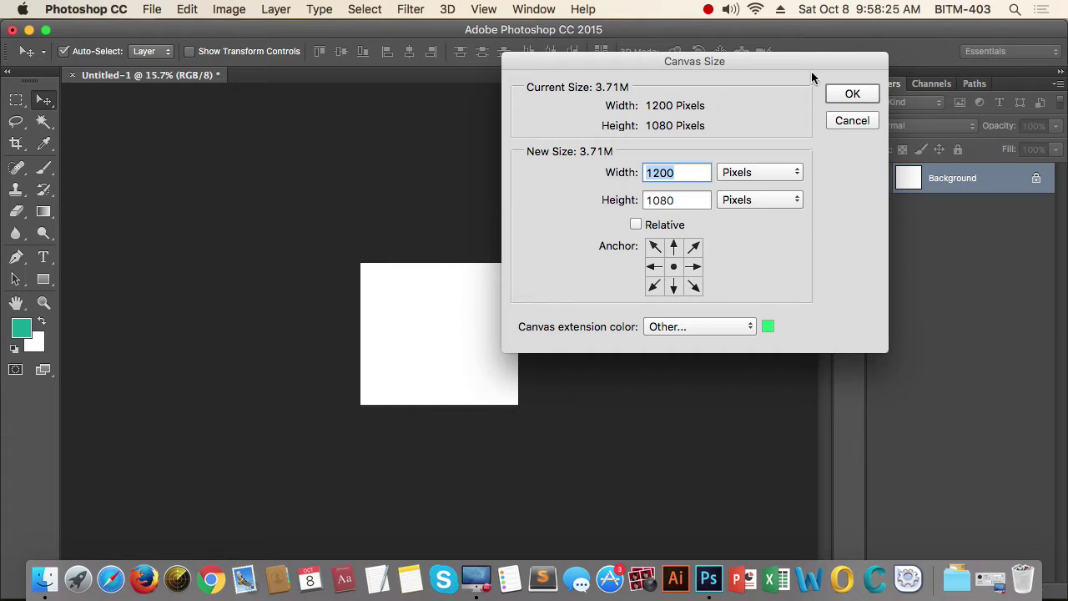
drag(806, 65, 746, 63)
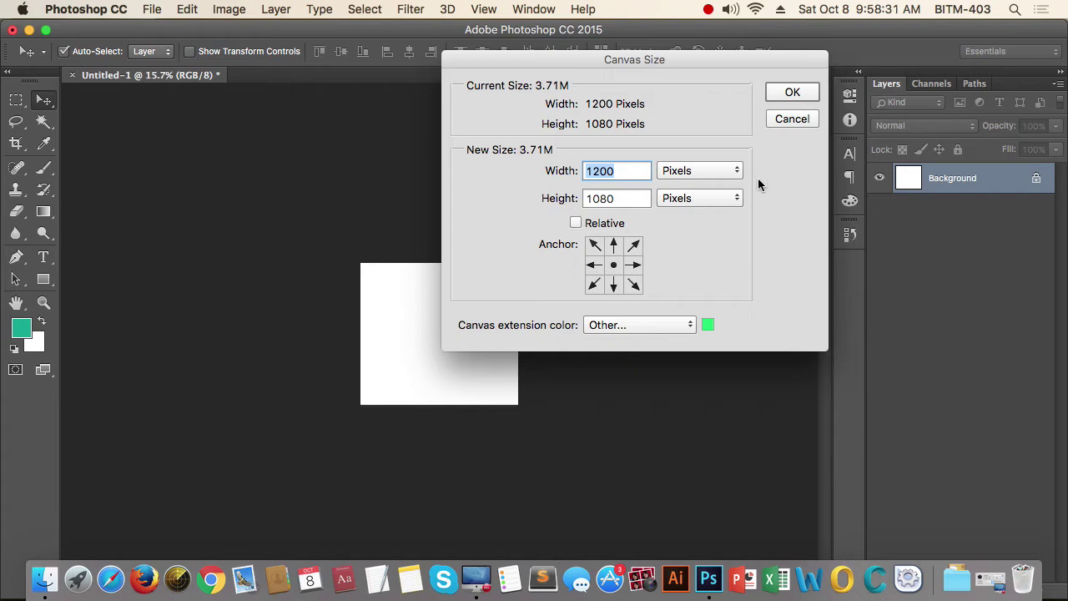
click(792, 117)
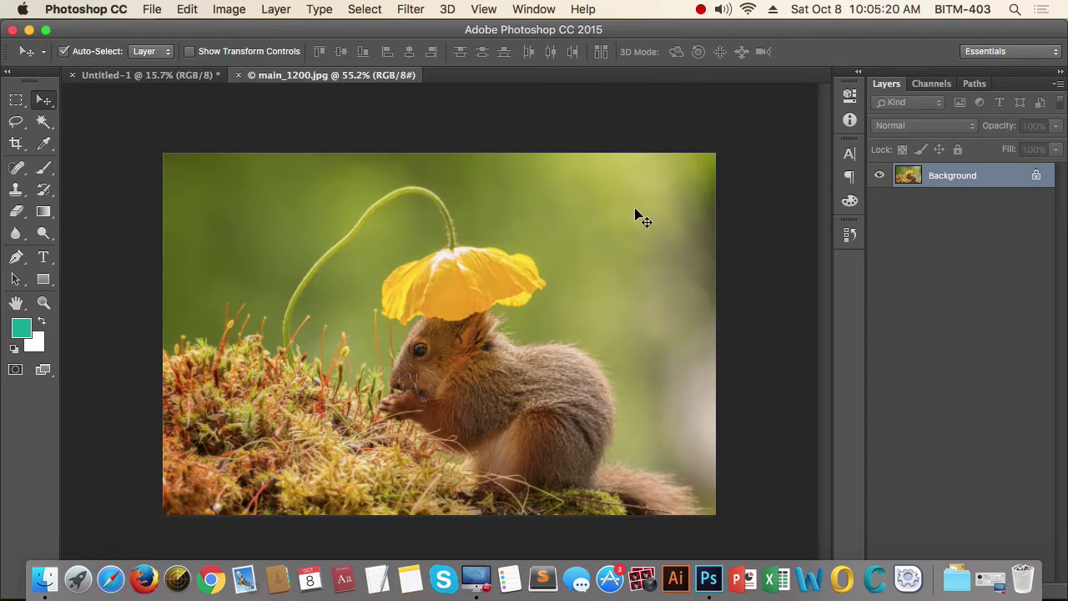
Open Image Size for main_1200.jpg (1200 × 785 px, 300 ppi) and move the dialog aside.
click(231, 10)
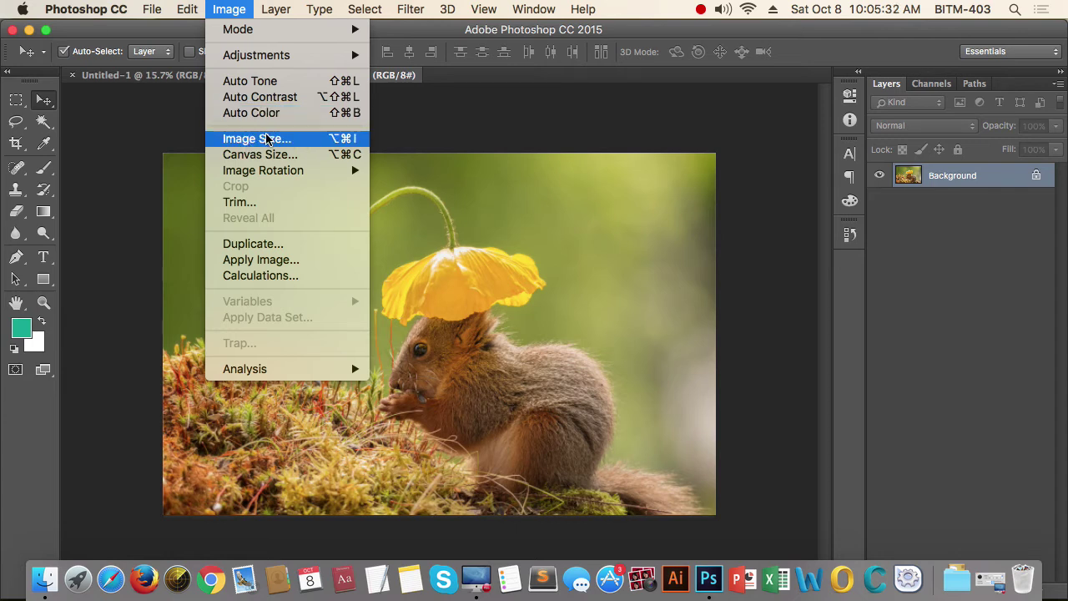
click(317, 141)
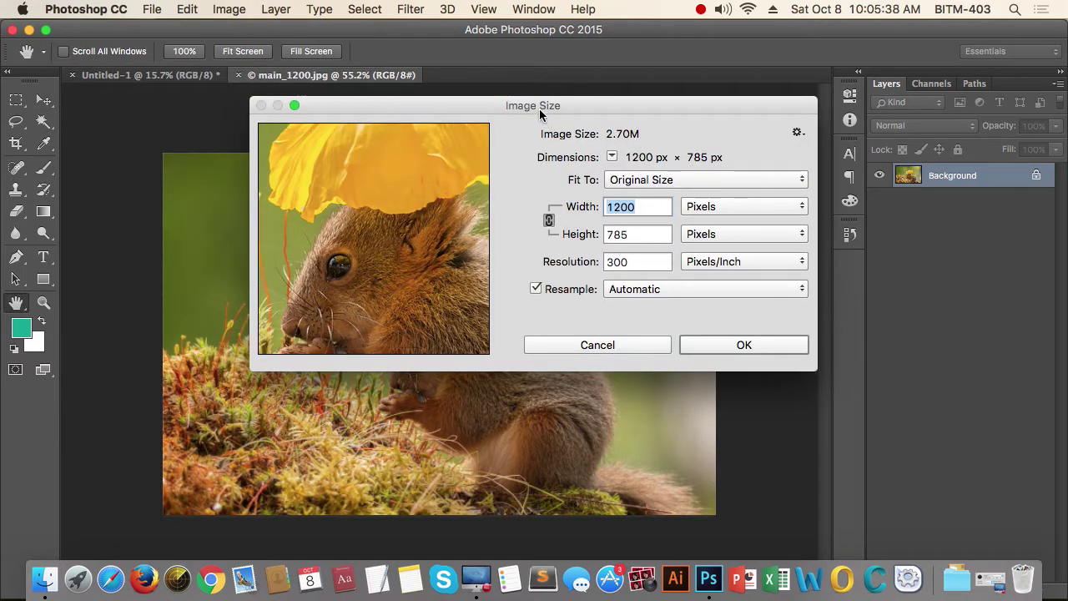
drag(532, 97, 696, 86)
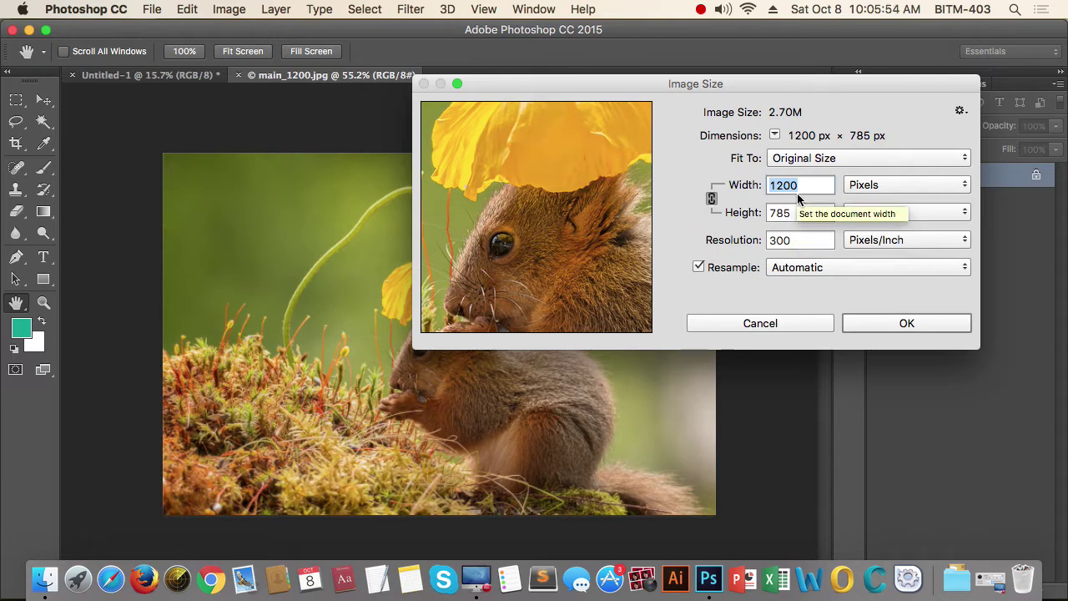
drag(742, 92, 752, 70)
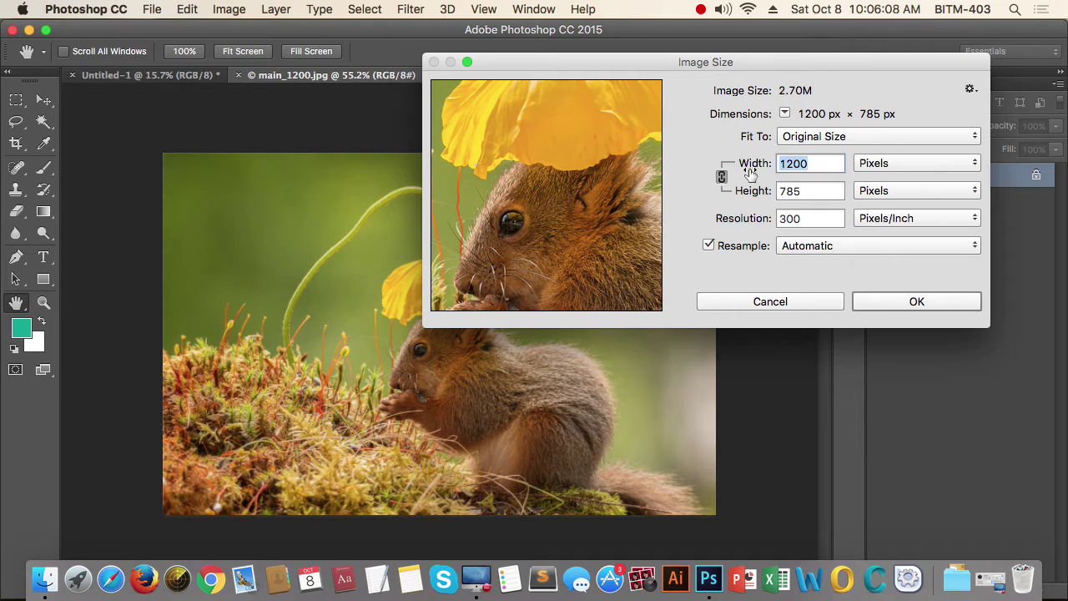
Resize main_1200.jpg proportionally to 800 pixels wide, giving 800 × 523 px.
text(80)
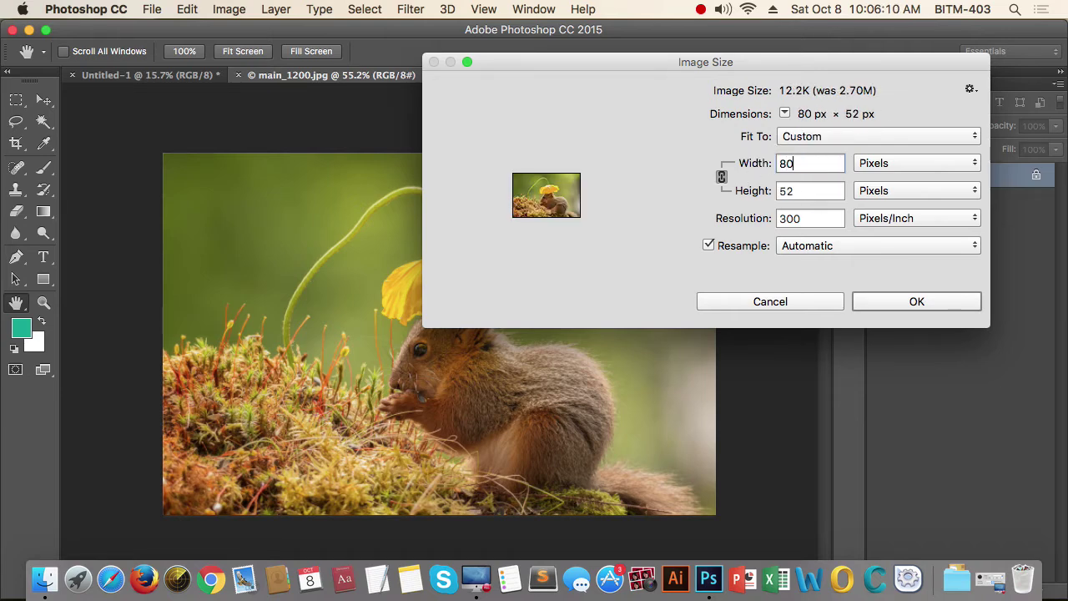
text(0)
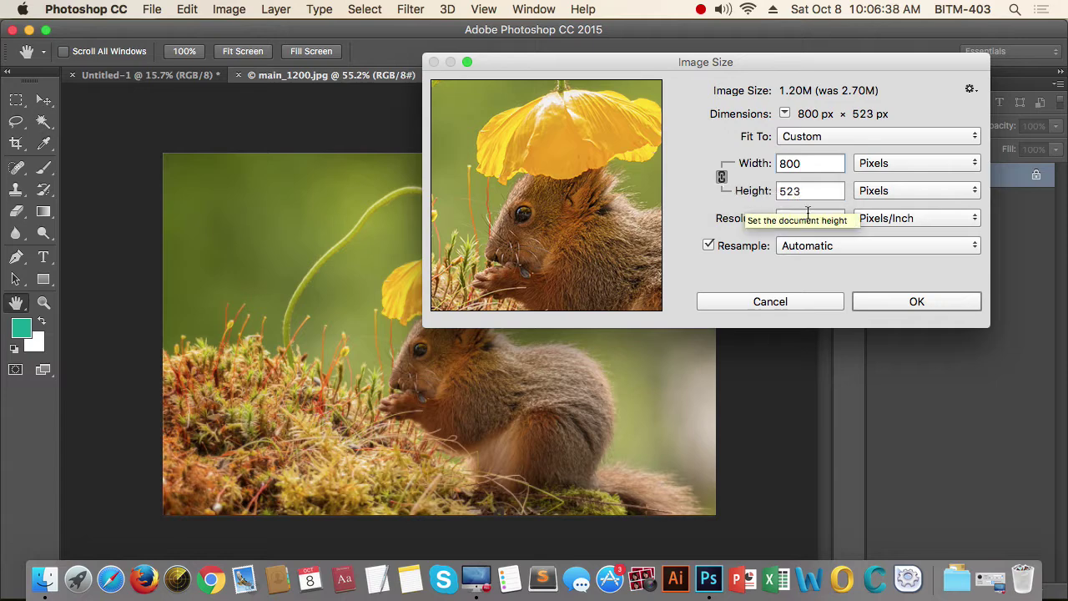
click(722, 177)
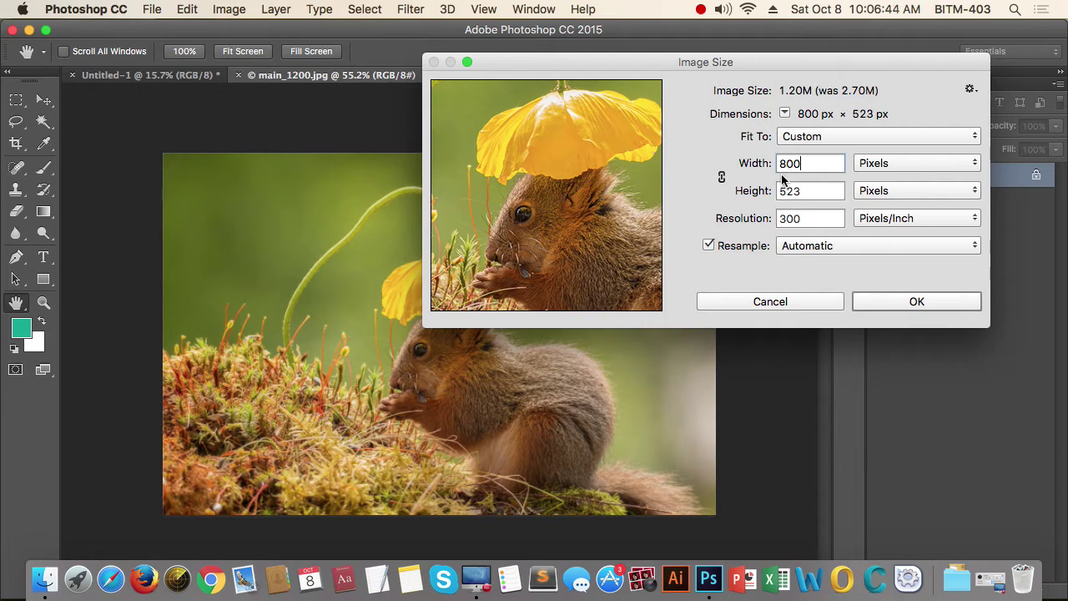
click(723, 178)
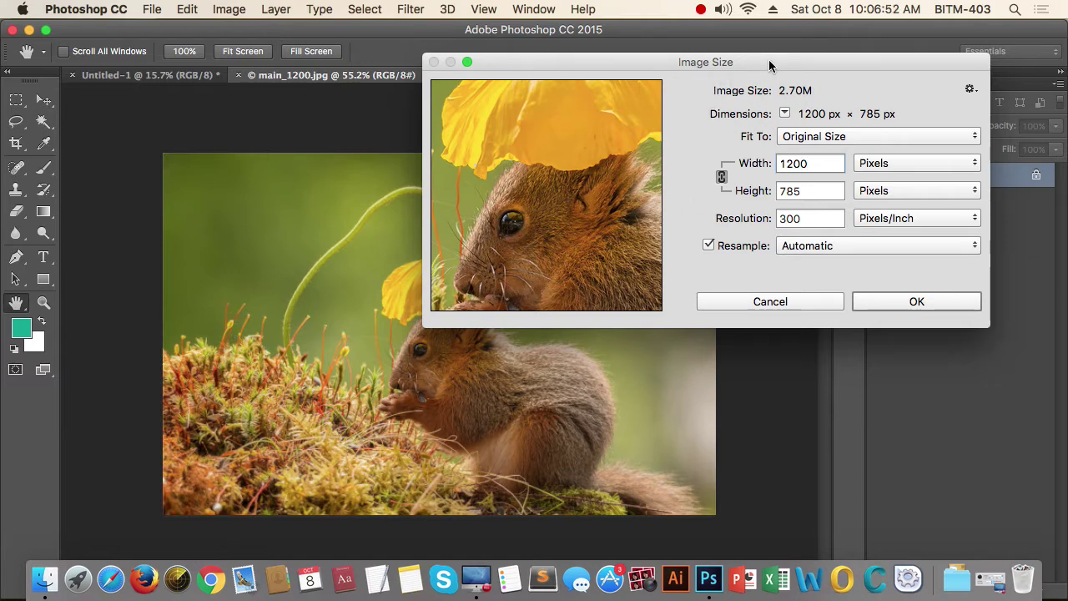
drag(769, 65, 759, 60)
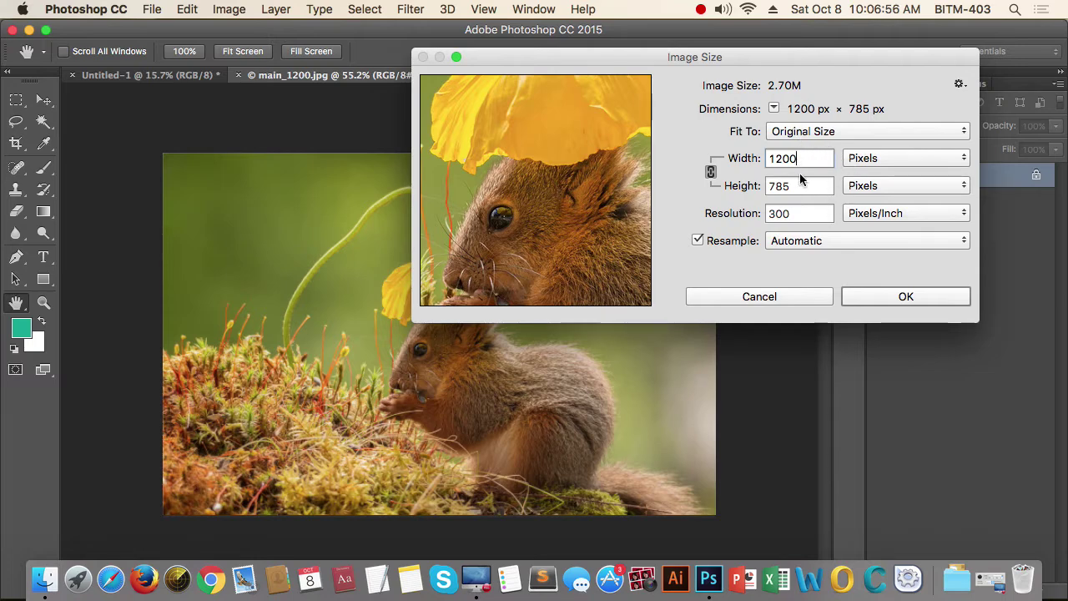
drag(810, 159, 763, 159)
text(800)
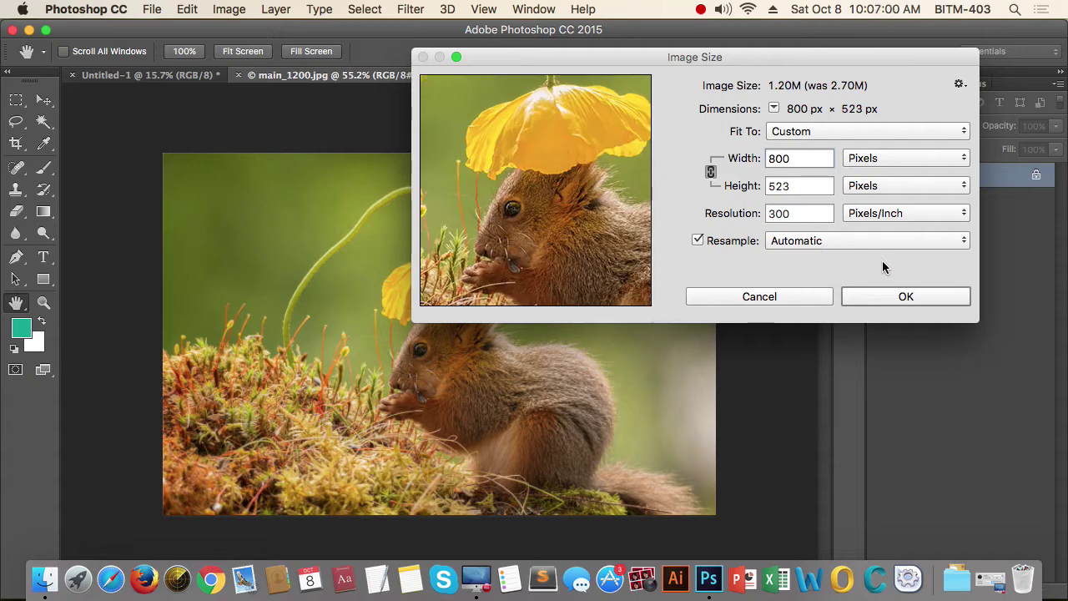
click(896, 297)
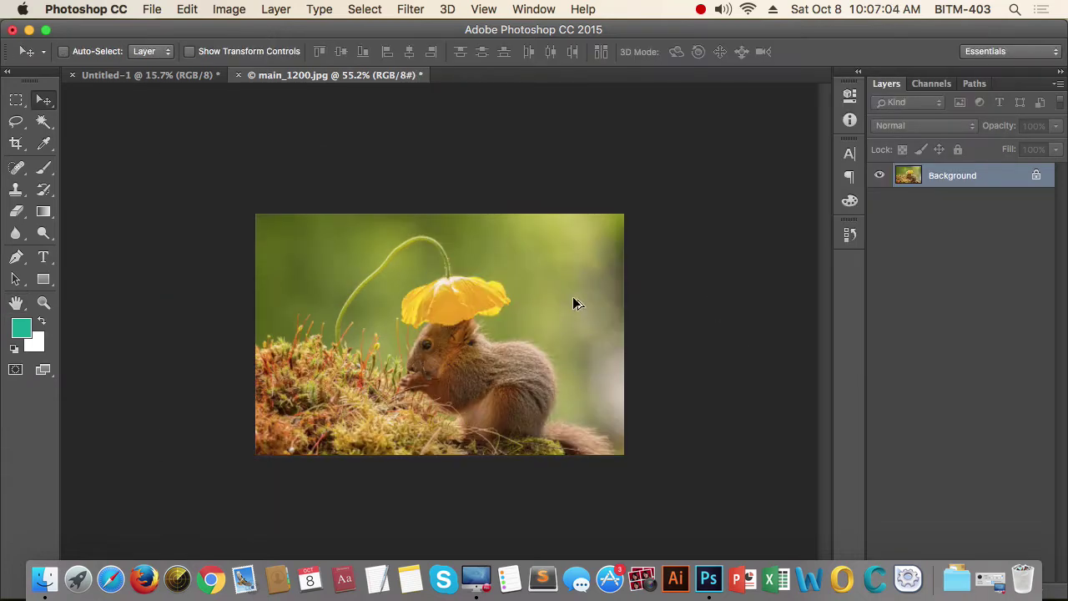
Reopen Image Size to confirm the photo is 800 × 523 px at 300 pixels/inch.
key(super+alt+i)
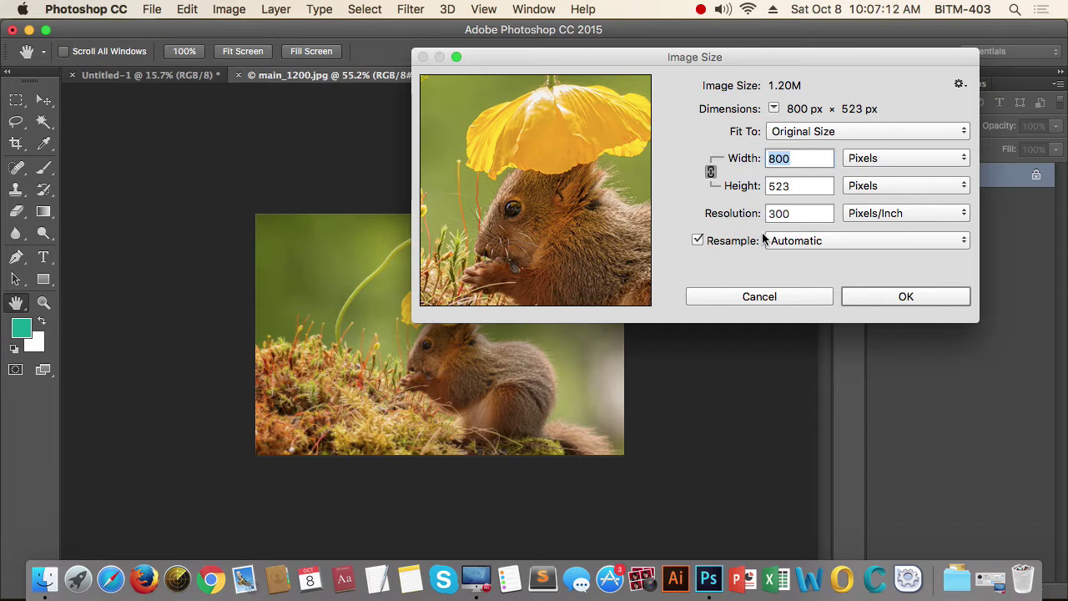
drag(816, 55, 855, 54)
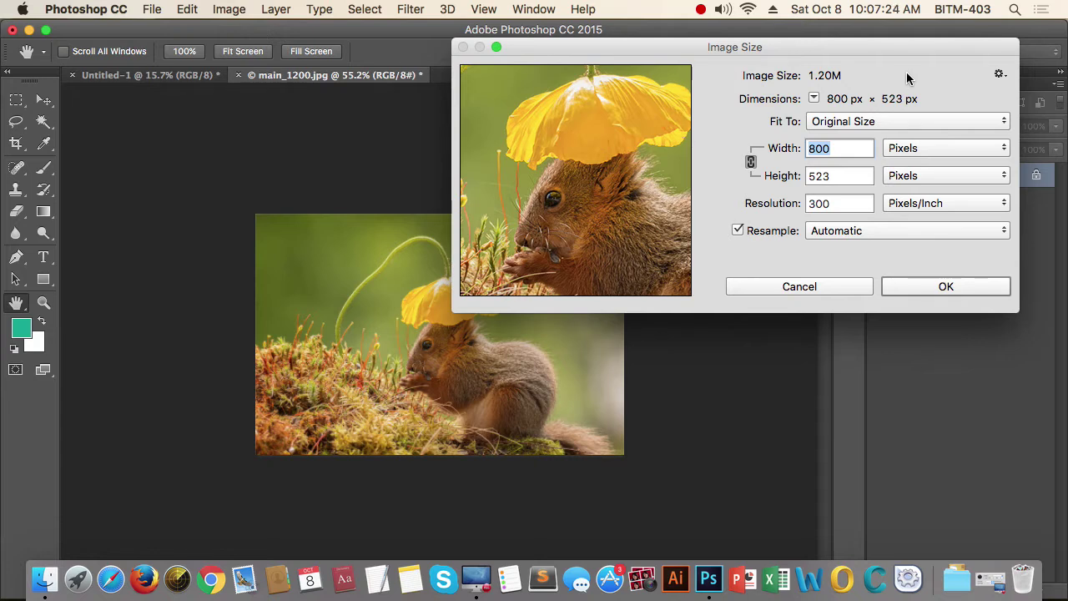
drag(888, 56, 893, 55)
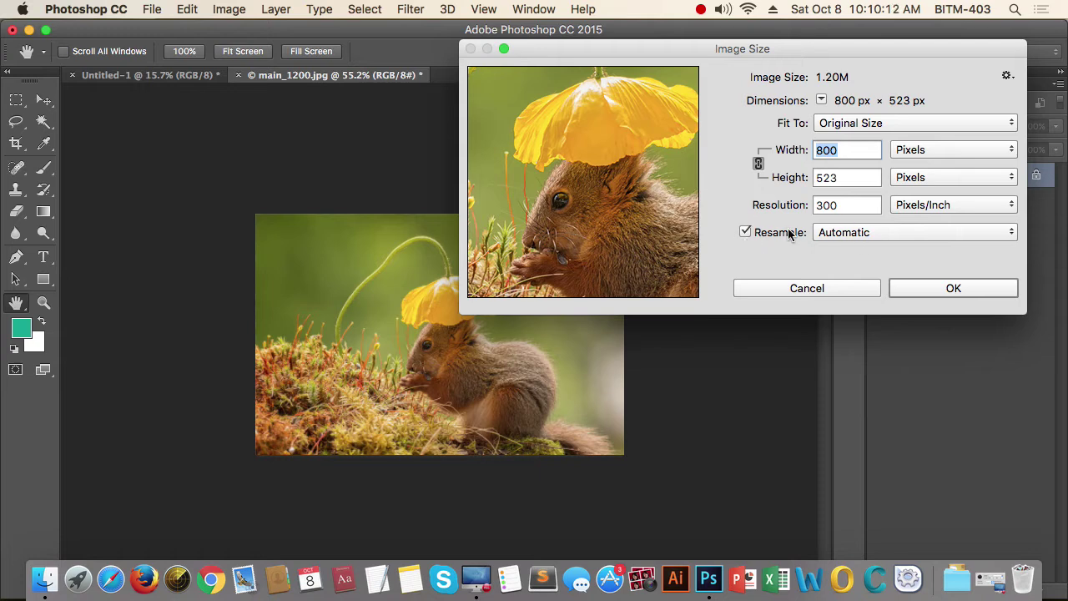
Set resolution to 72 pixels/inch without resampling, keeping 800 × 523 px, with width shown in pixels.
click(745, 235)
drag(844, 206, 807, 209)
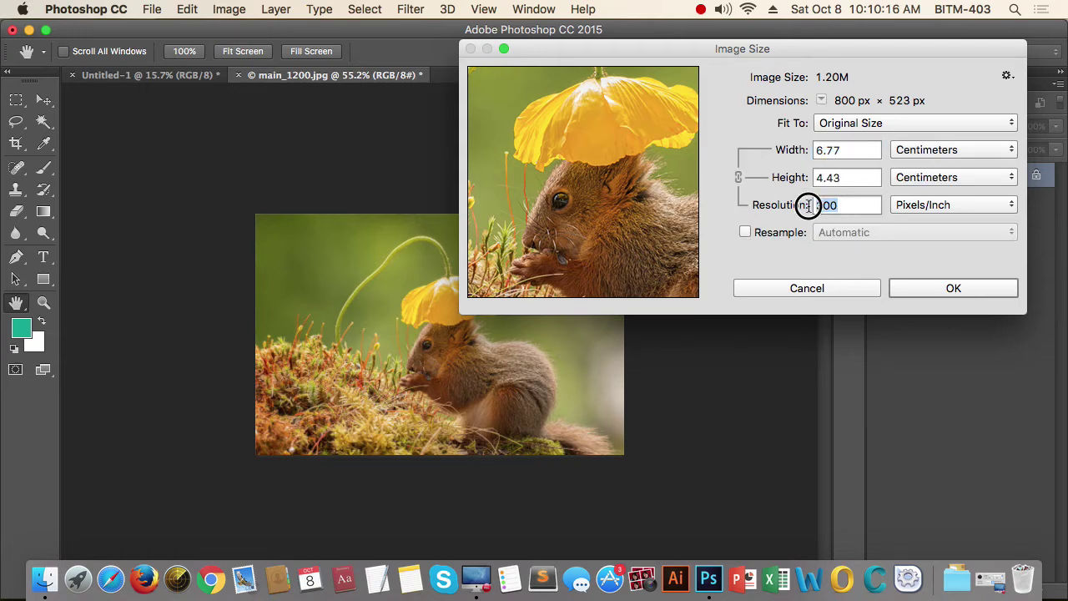
text(72)
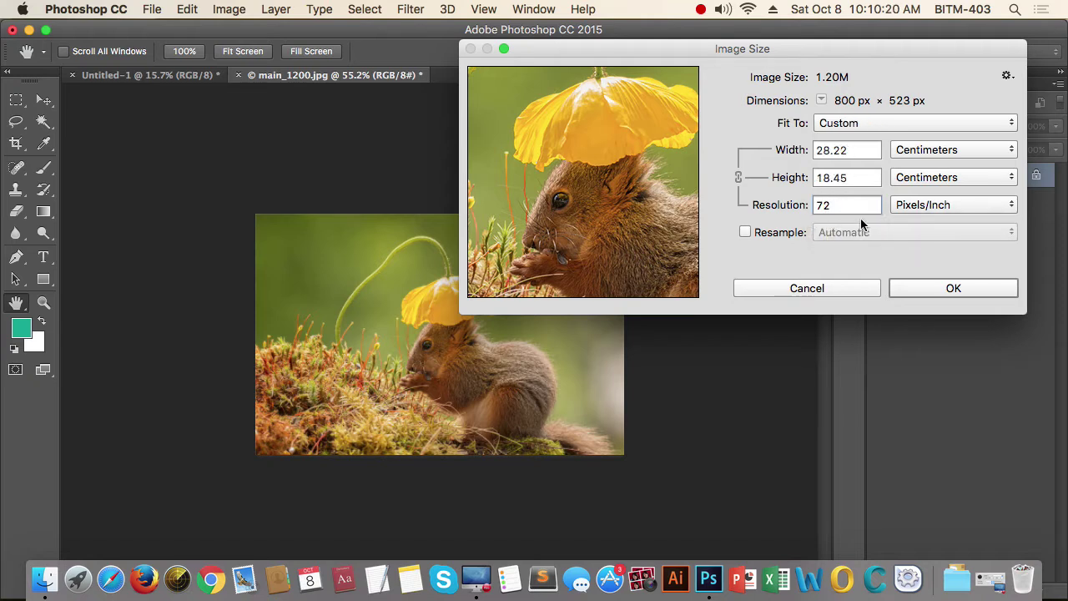
click(745, 234)
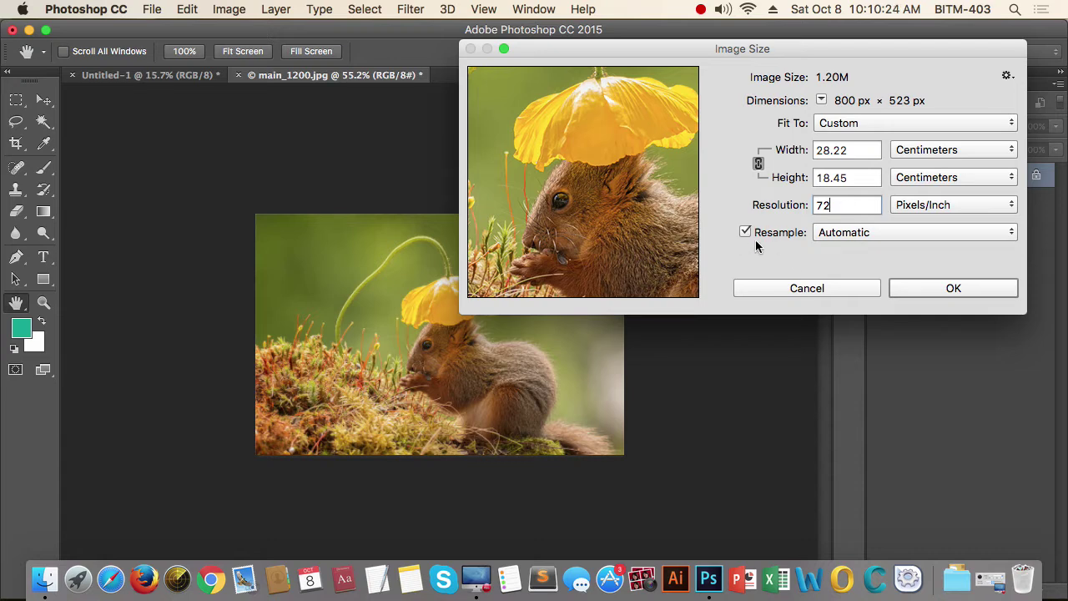
click(1007, 150)
click(961, 123)
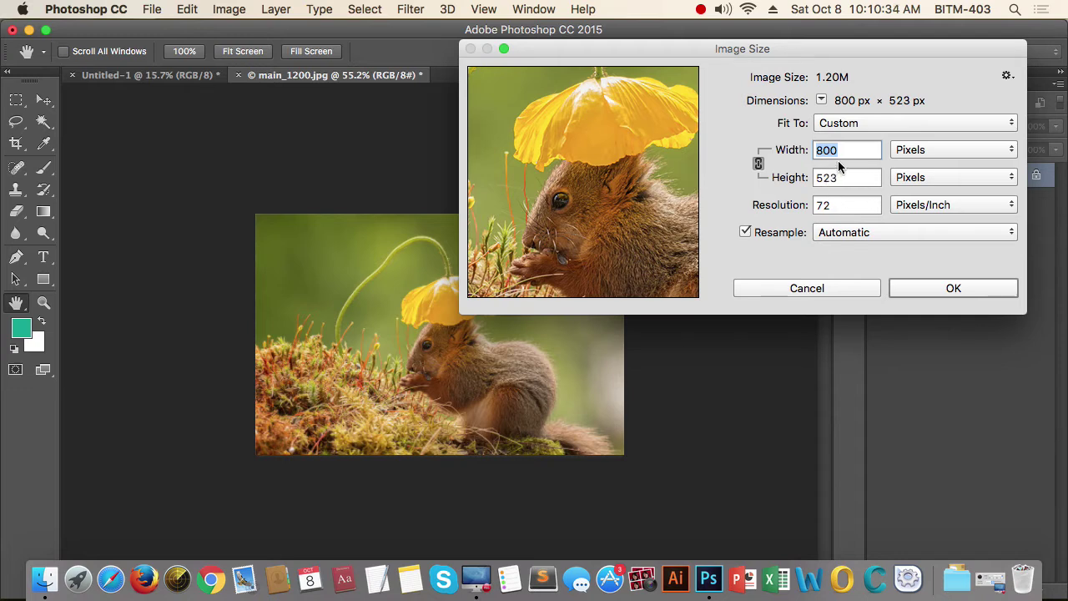
drag(866, 48, 845, 36)
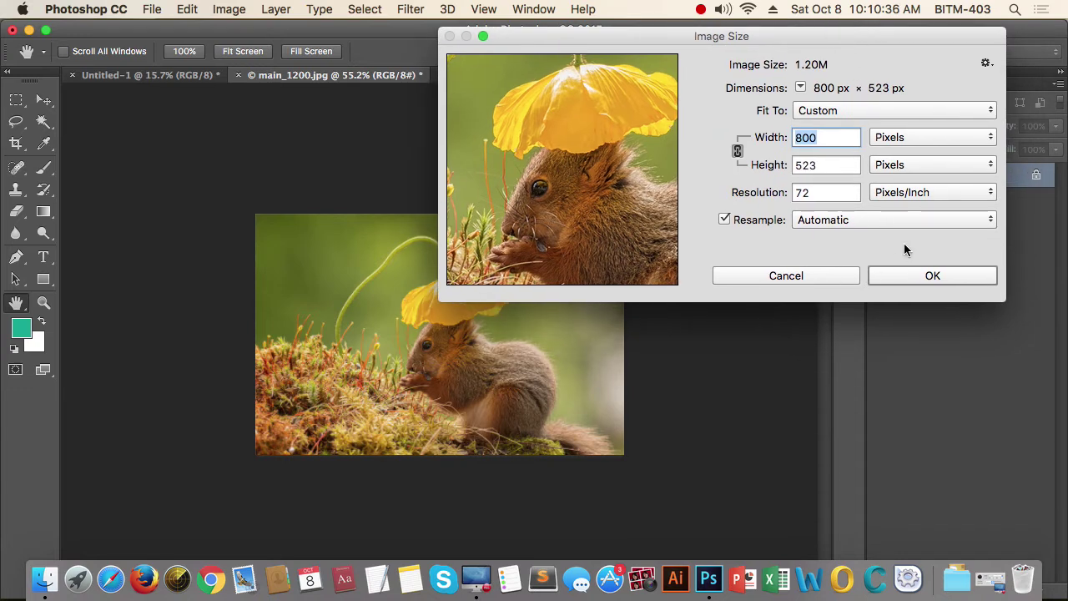
click(939, 276)
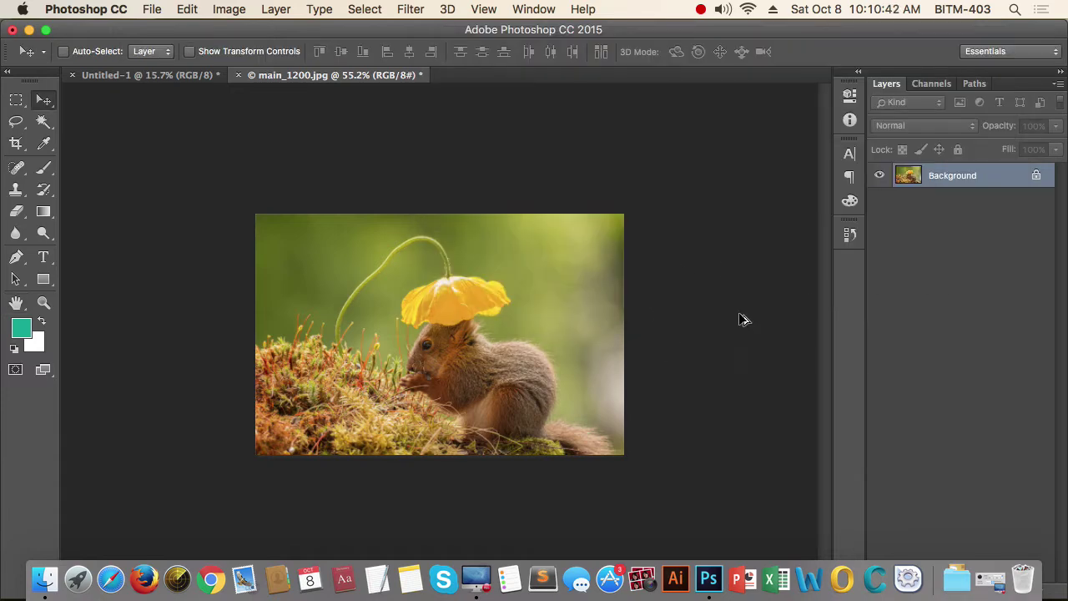
Check the Image Size values (800 × 523 px, 72 ppi) and close the dialog unchanged.
key(super+alt+i)
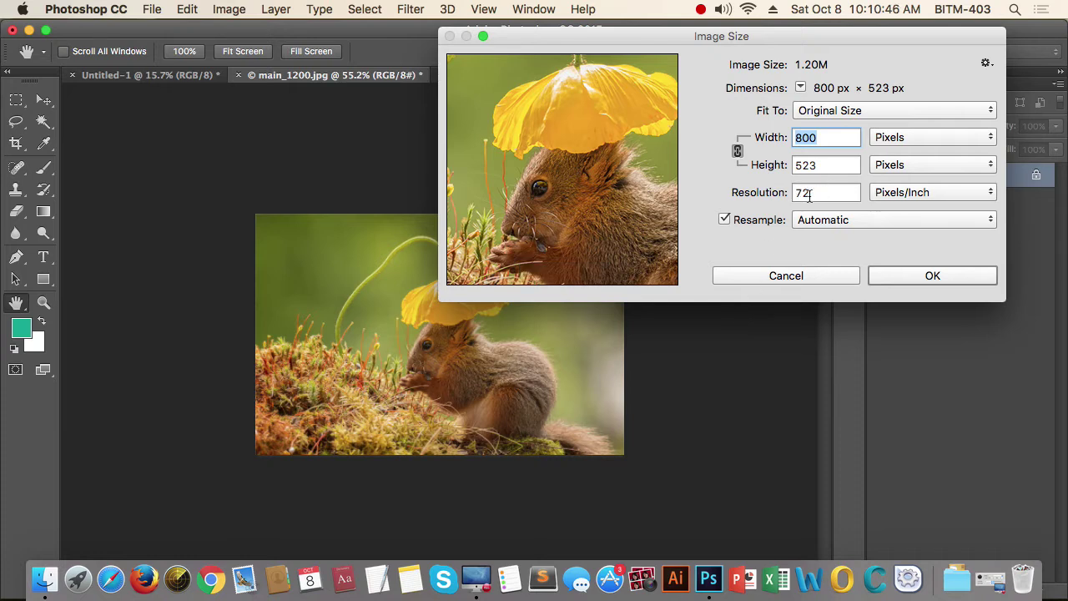
drag(851, 33, 811, 42)
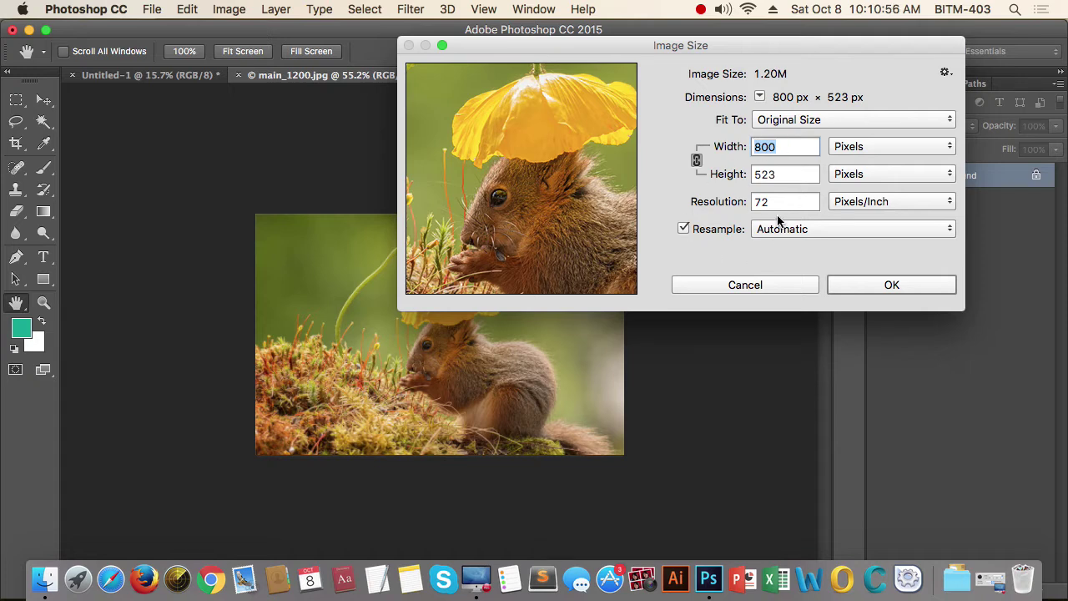
drag(800, 45, 831, 33)
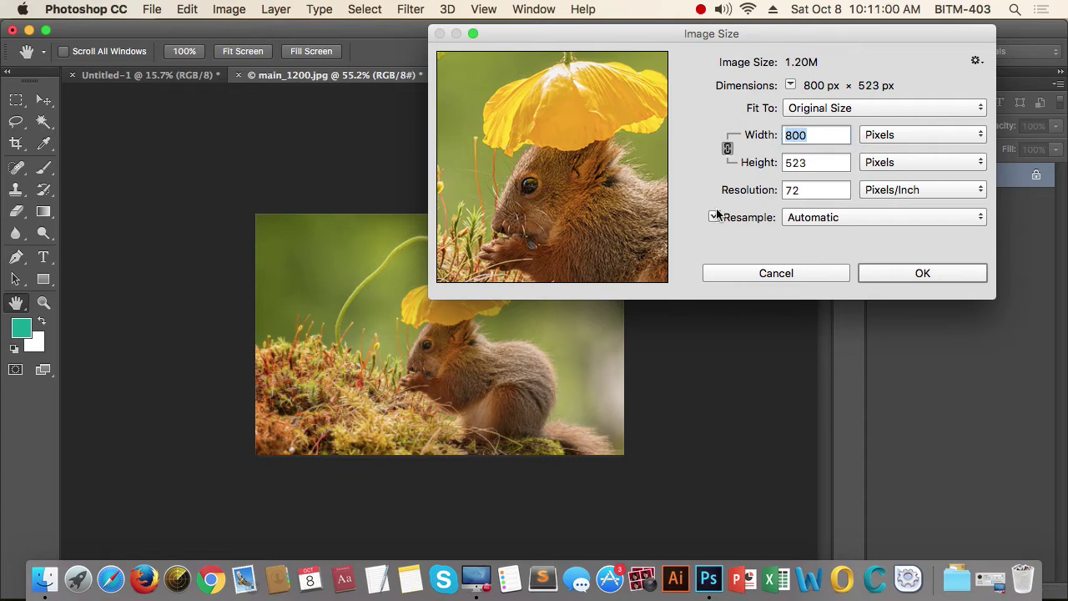
click(913, 275)
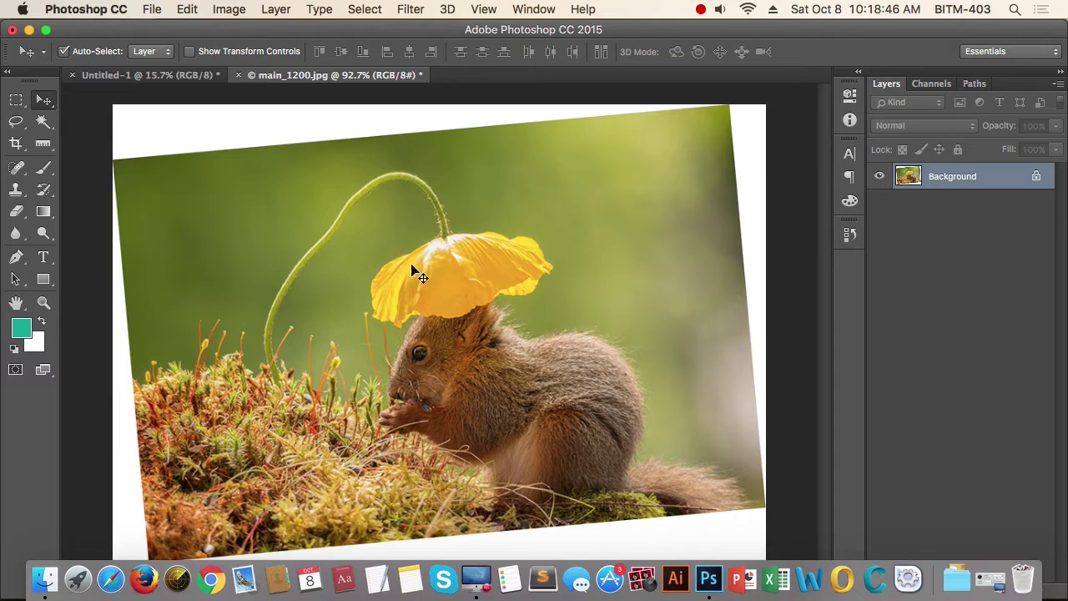
click(185, 10)
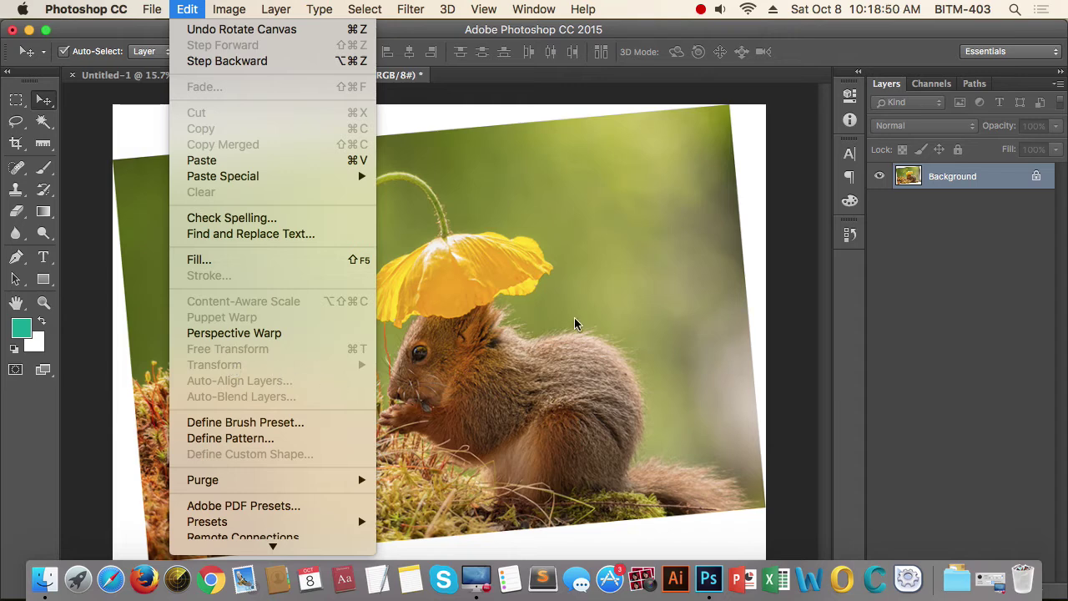
click(902, 331)
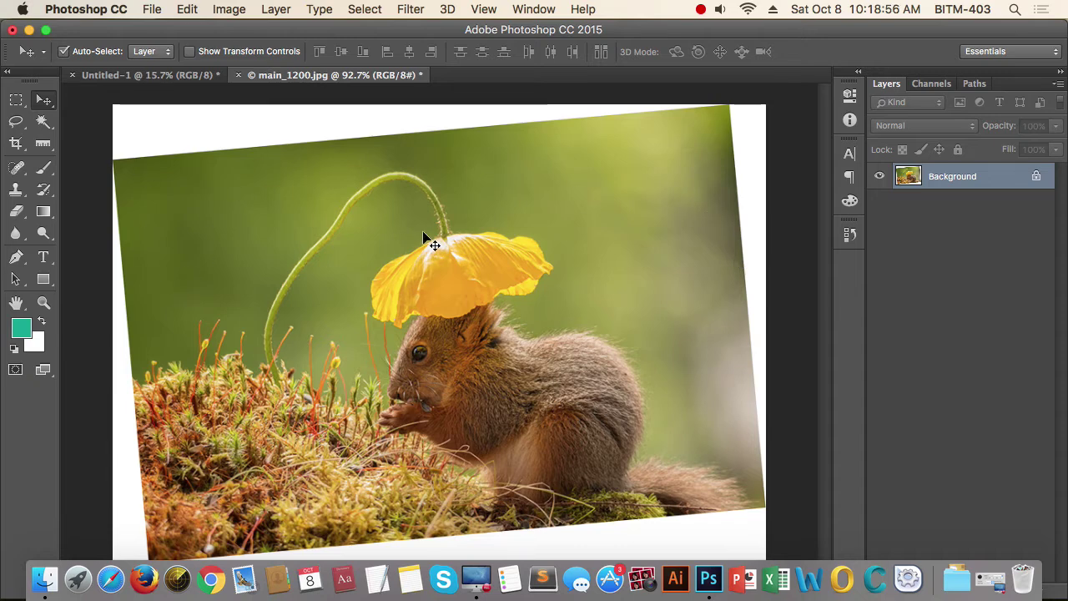
click(230, 9)
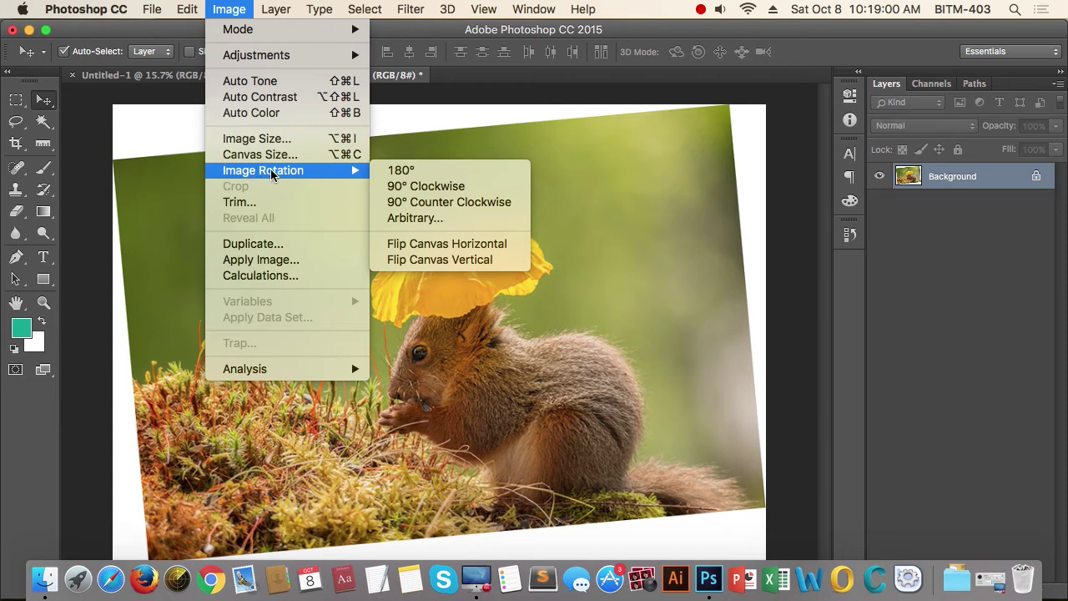
mouse_move(262, 170)
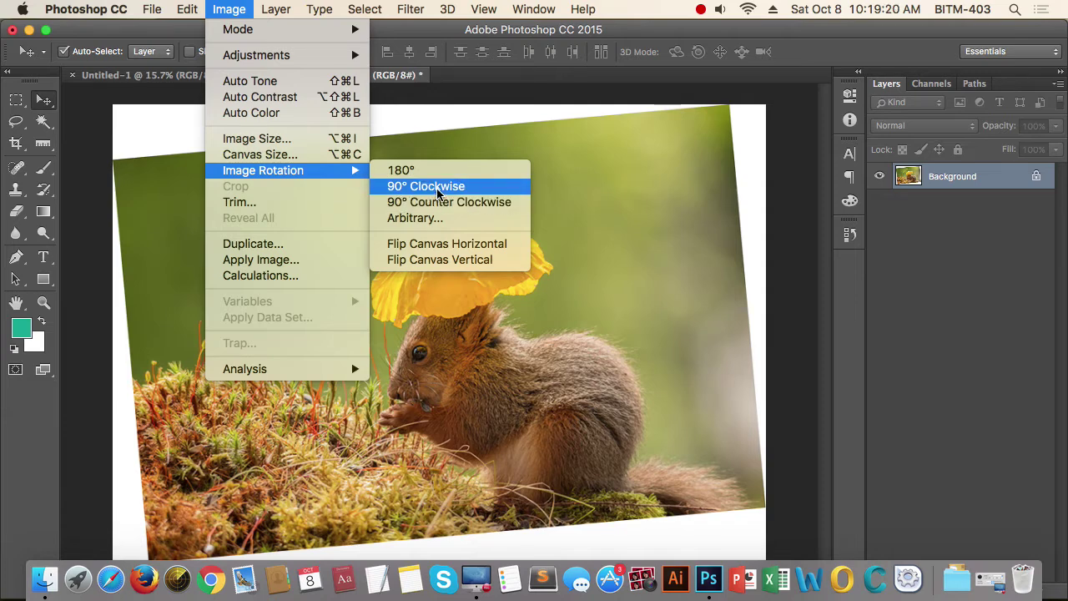
click(437, 193)
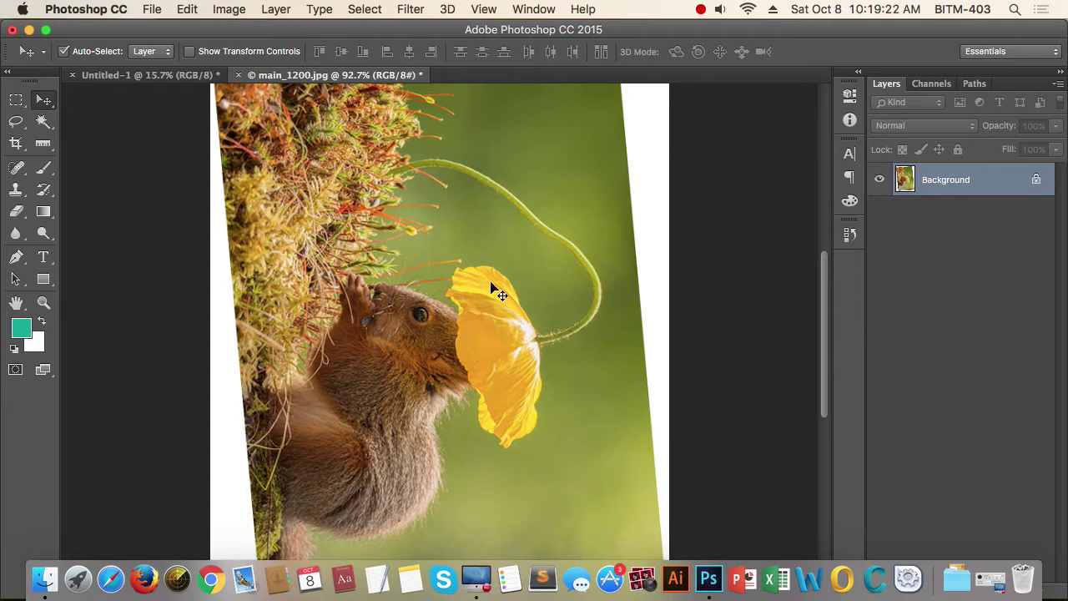
key(super+z)
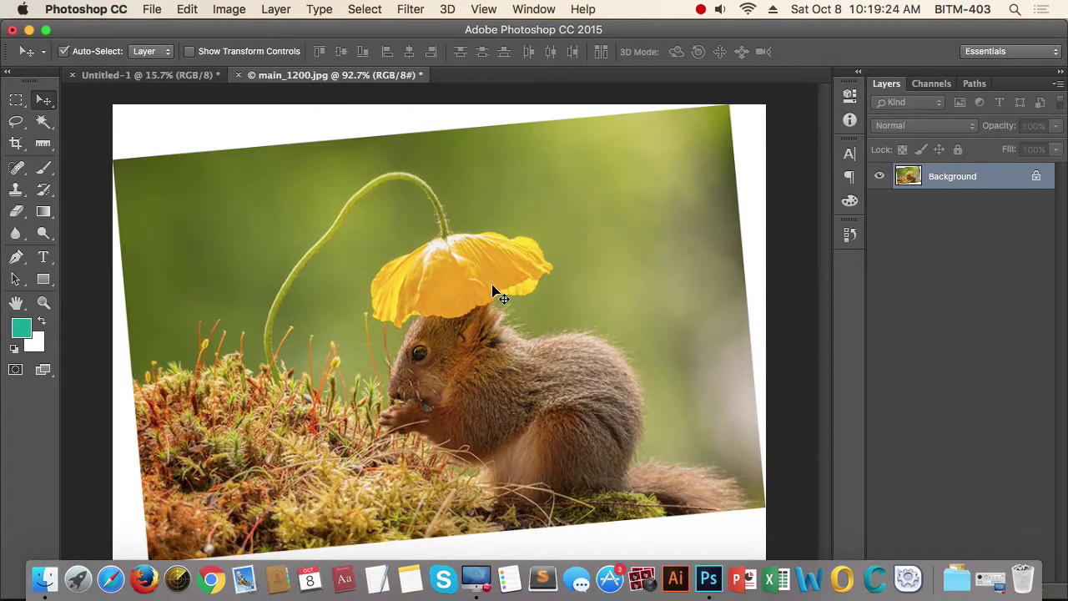
click(232, 9)
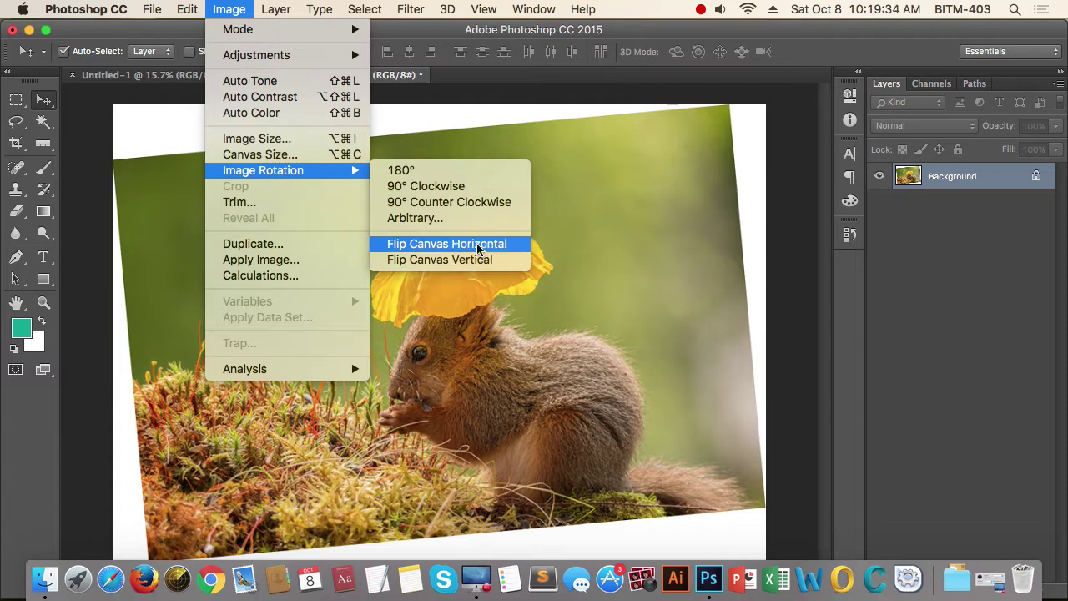
click(478, 248)
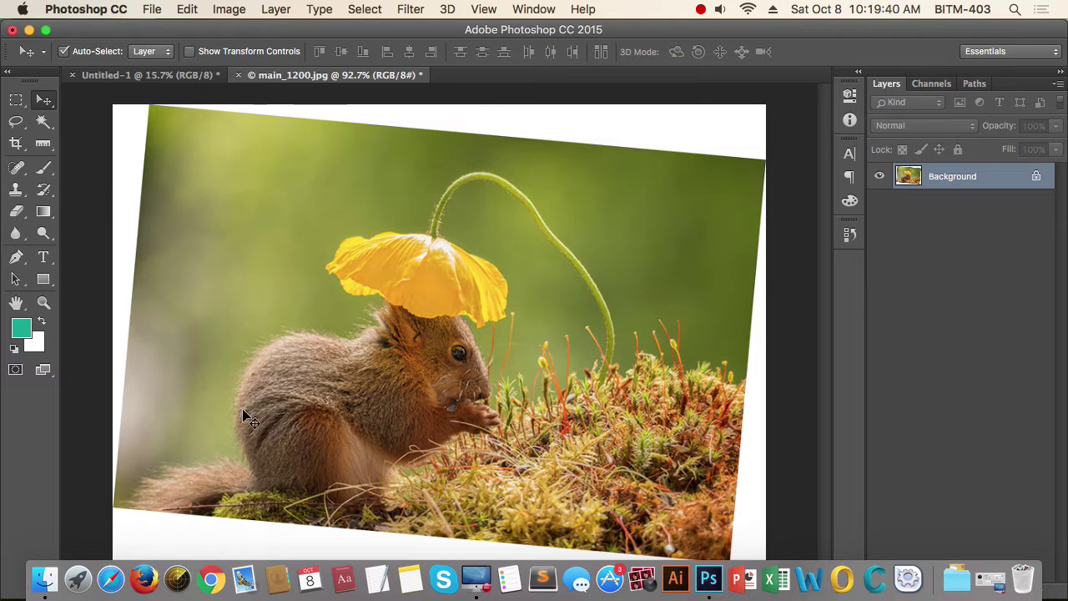
key(super+z)
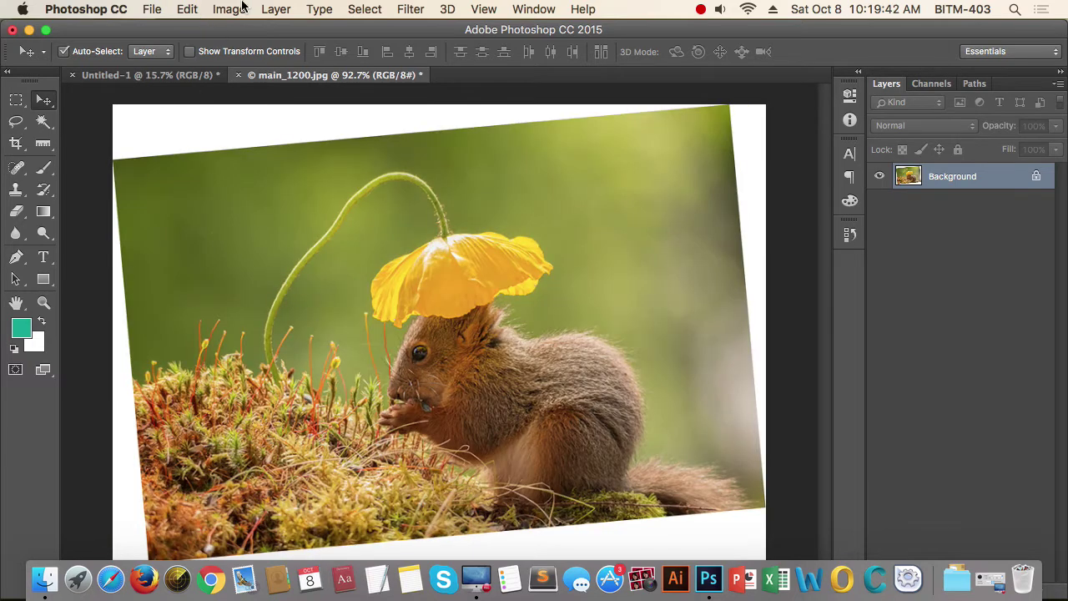
click(241, 7)
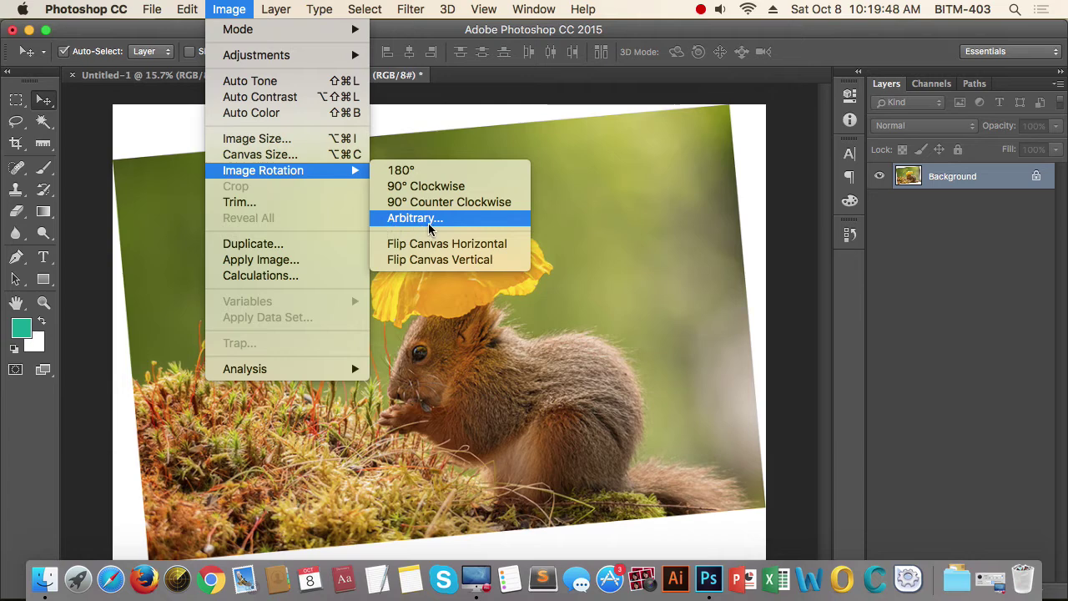
click(144, 197)
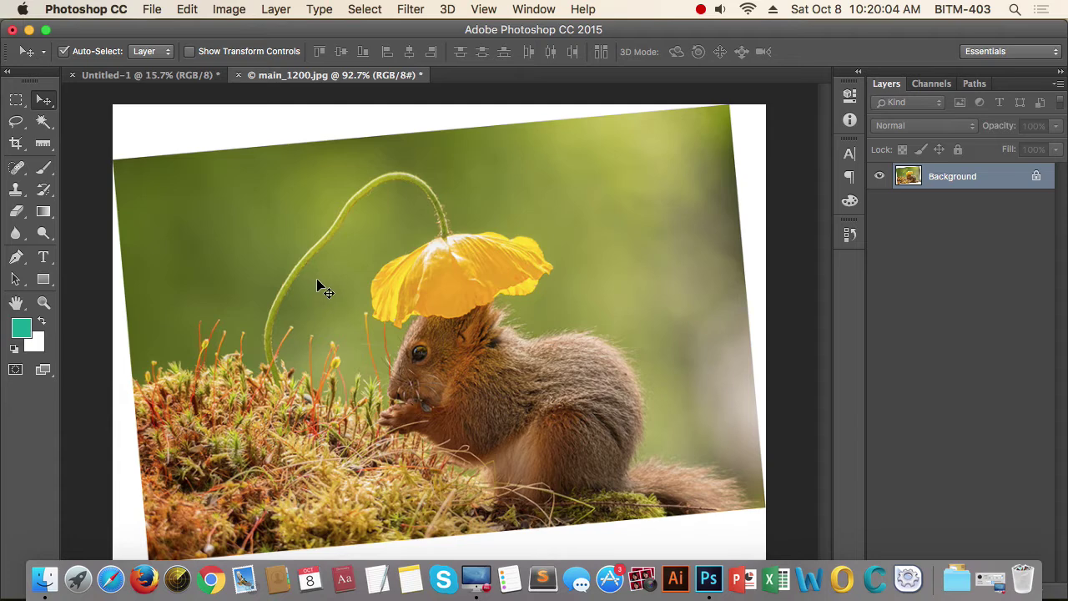
Select the Ruler Tool from the Eyedropper tool group.
right_click(44, 148)
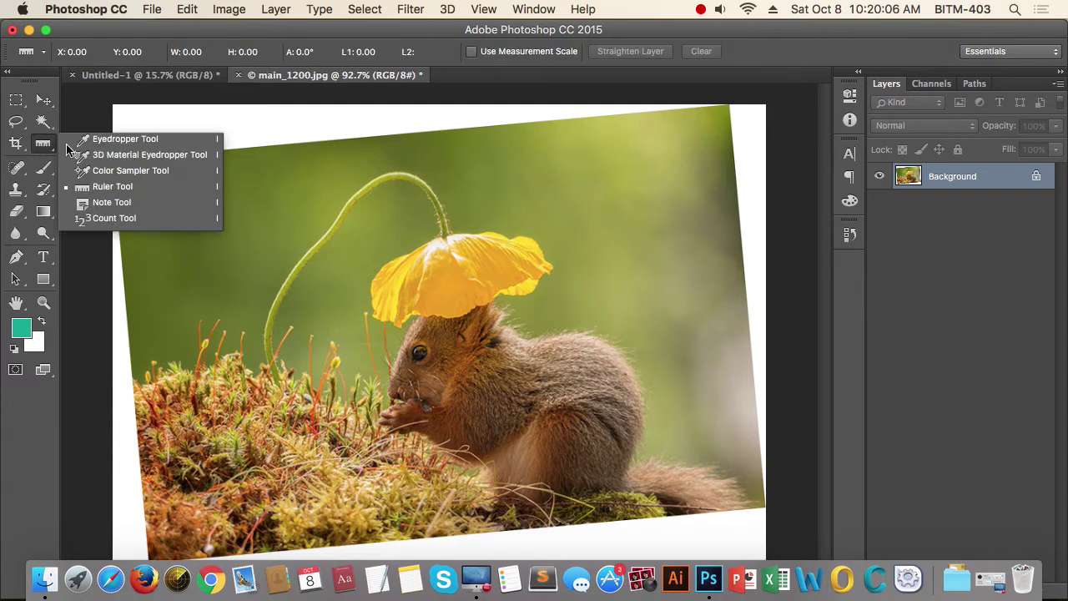
click(117, 141)
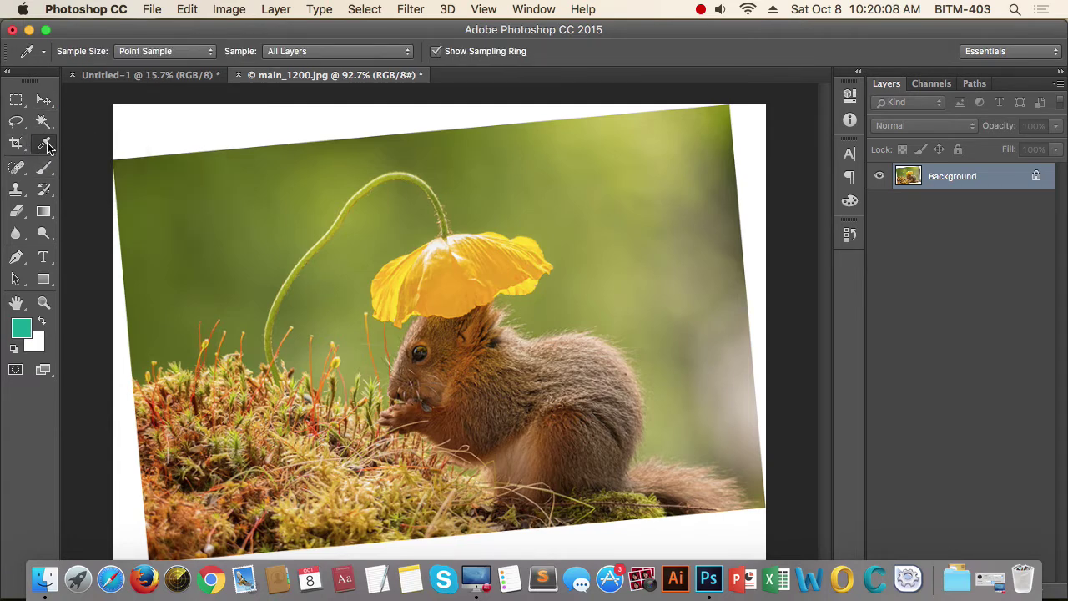
right_click(44, 144)
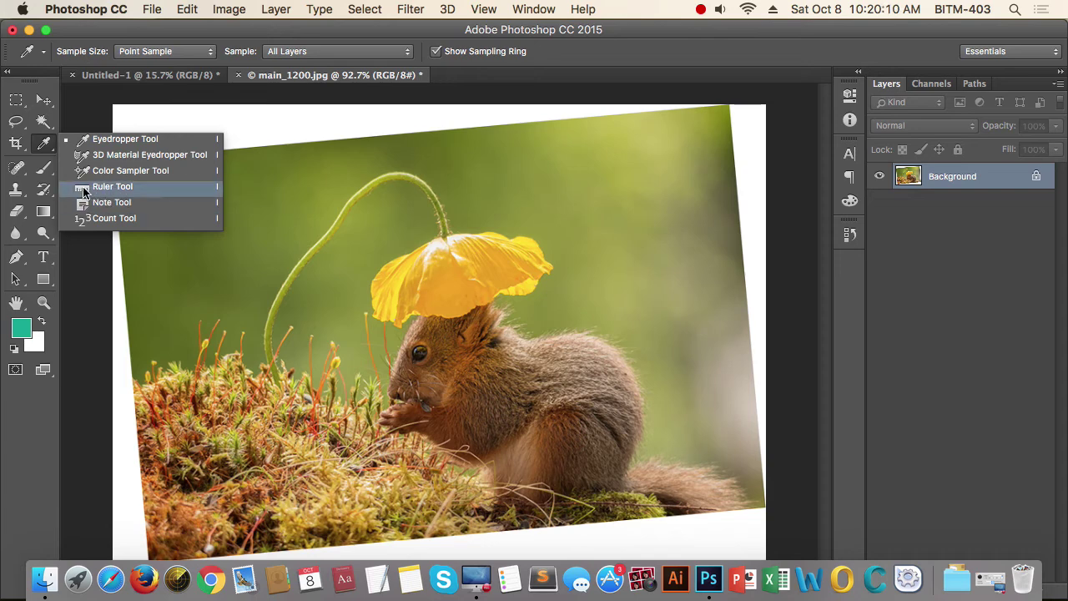
click(111, 187)
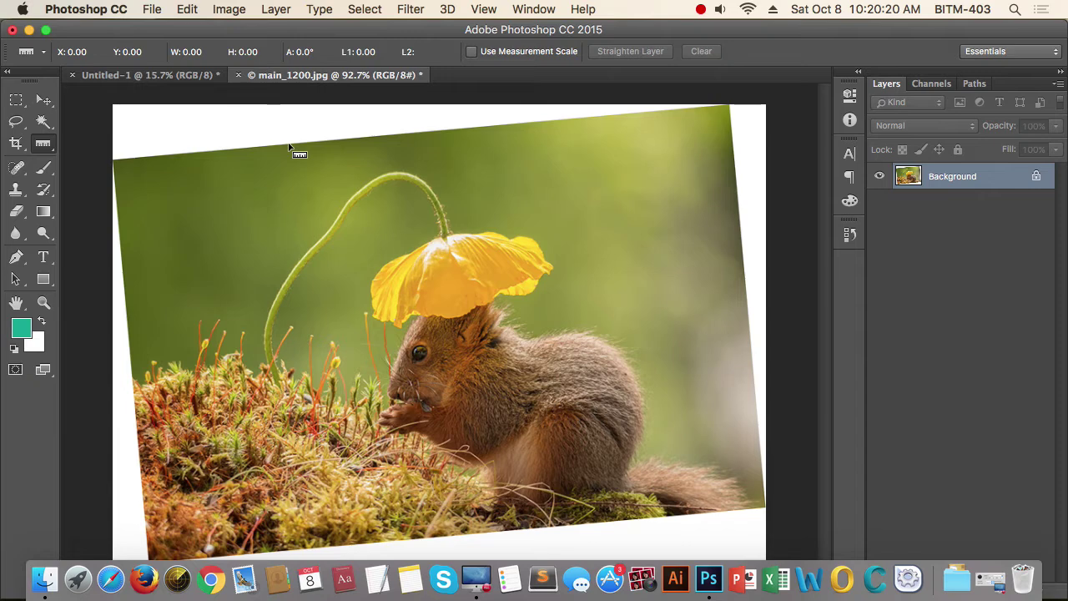
Zoom in and measure the photo's tilted top edge at about 5.1°.
scroll(289, 148, up, 2)
scroll(288, 144, up, 3)
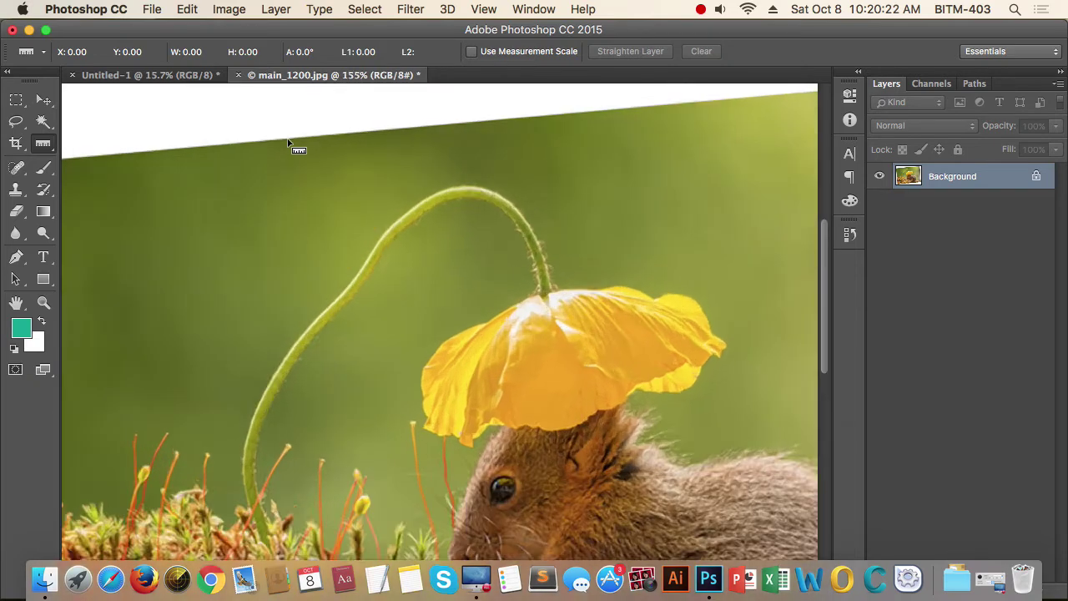
scroll(300, 141, up, 3)
scroll(310, 136, up, 5)
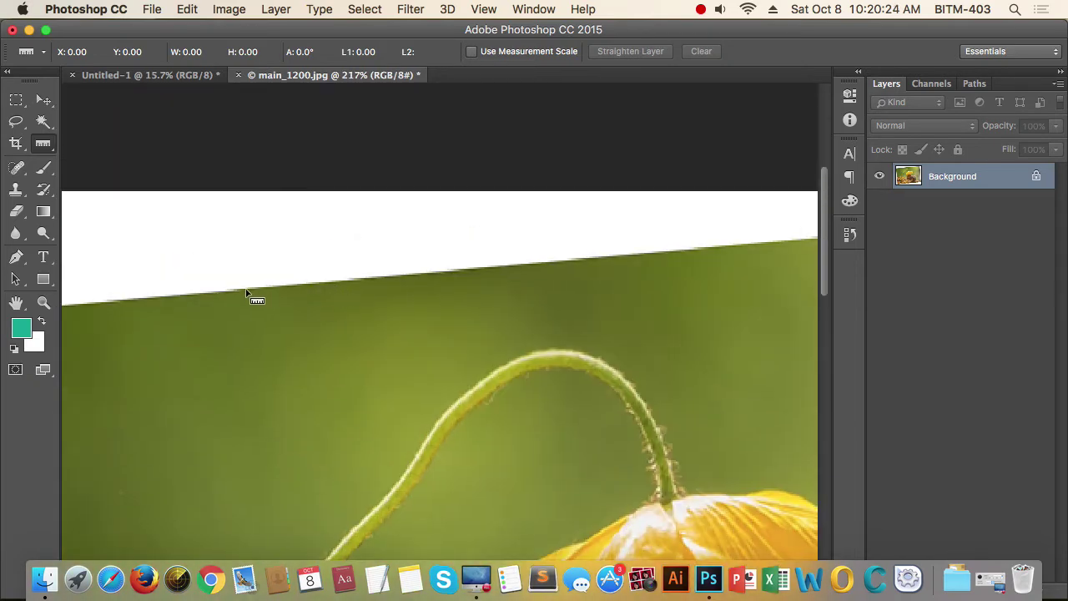
mouse_move(246, 289)
mouse_down()
mouse_move(720, 250)
mouse_move(346, 296)
mouse_move(768, 231)
mouse_move(782, 245)
mouse_move(239, 287)
mouse_move(770, 245)
mouse_move(257, 303)
mouse_move(579, 276)
mouse_move(792, 243)
mouse_up()
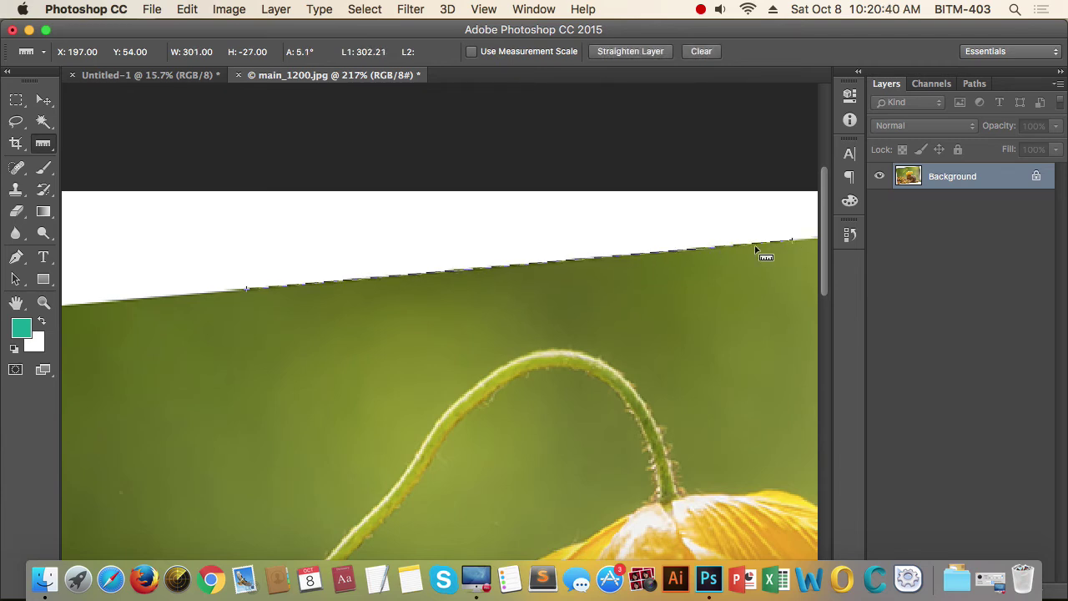
scroll(509, 251, down, 5)
scroll(506, 250, down, 5)
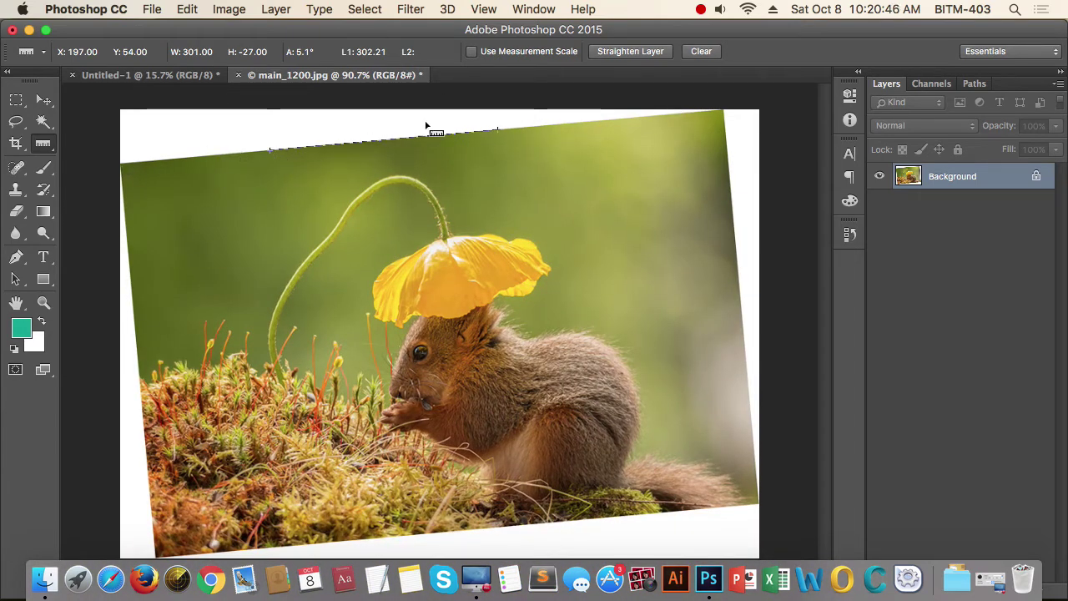
click(234, 10)
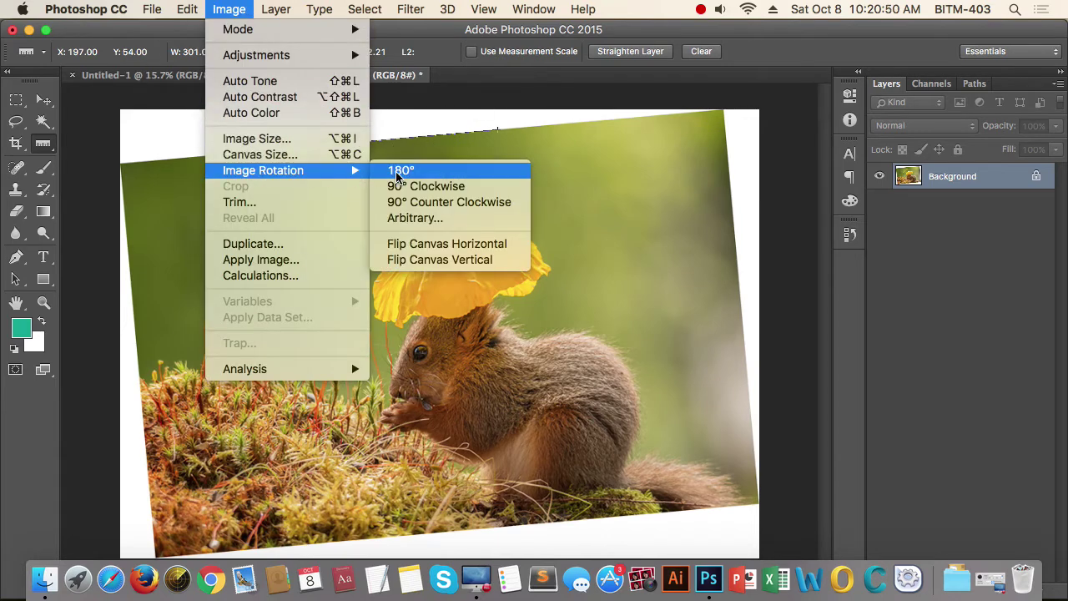
mouse_move(263, 170)
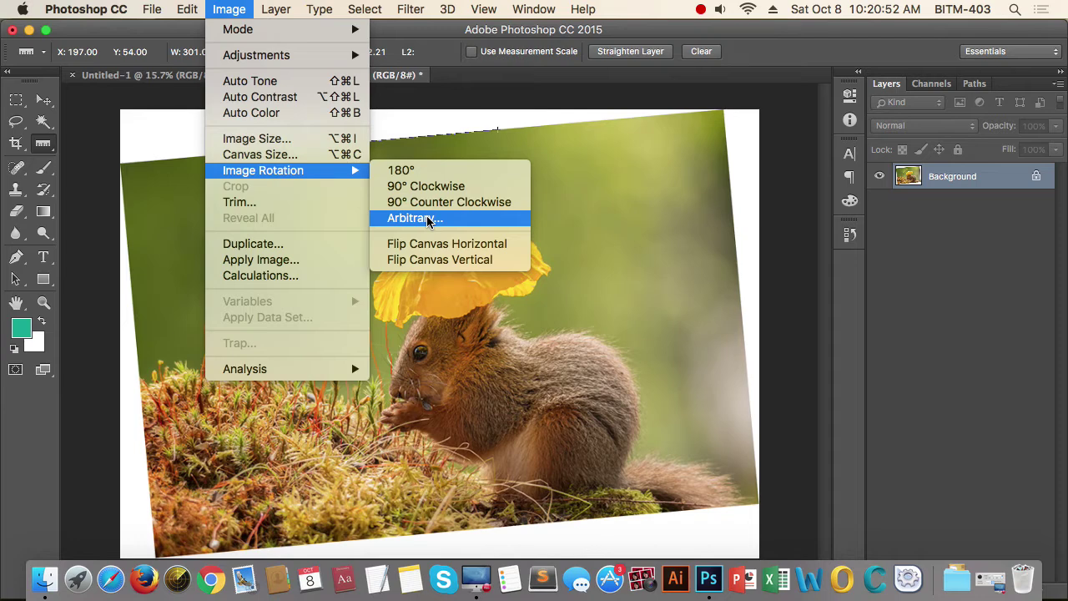
Rotate the canvas arbitrarily by 5.13° clockwise and fit it on screen.
click(428, 221)
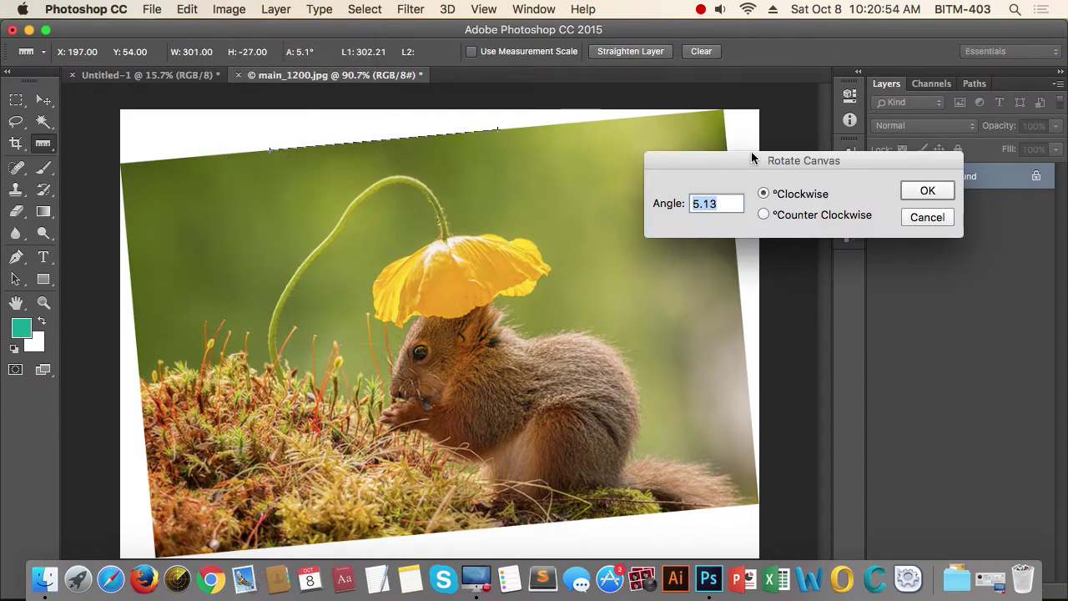
drag(751, 158, 629, 152)
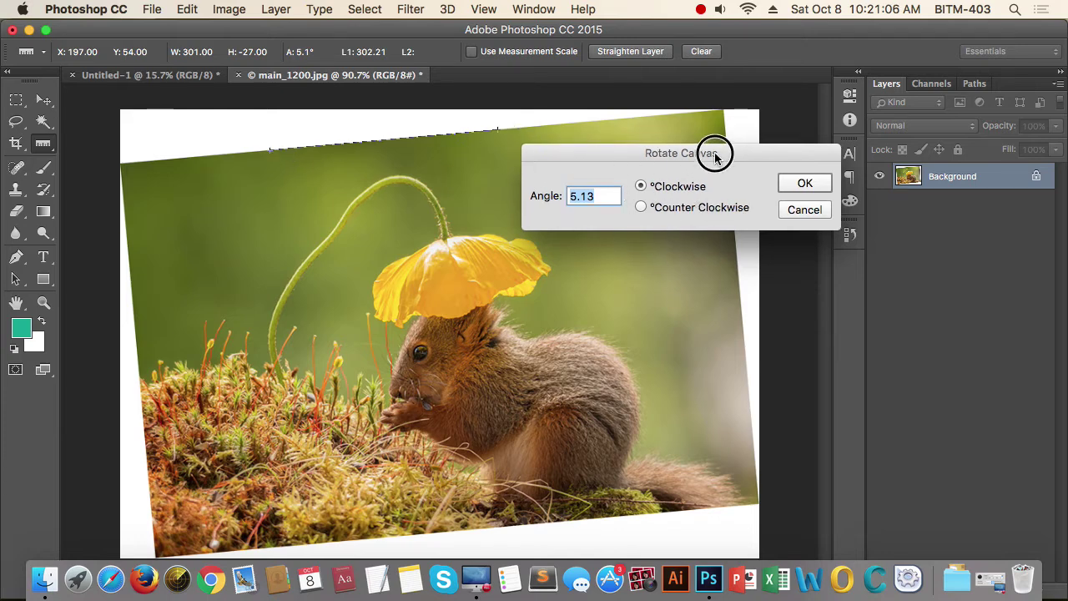
drag(715, 152, 712, 134)
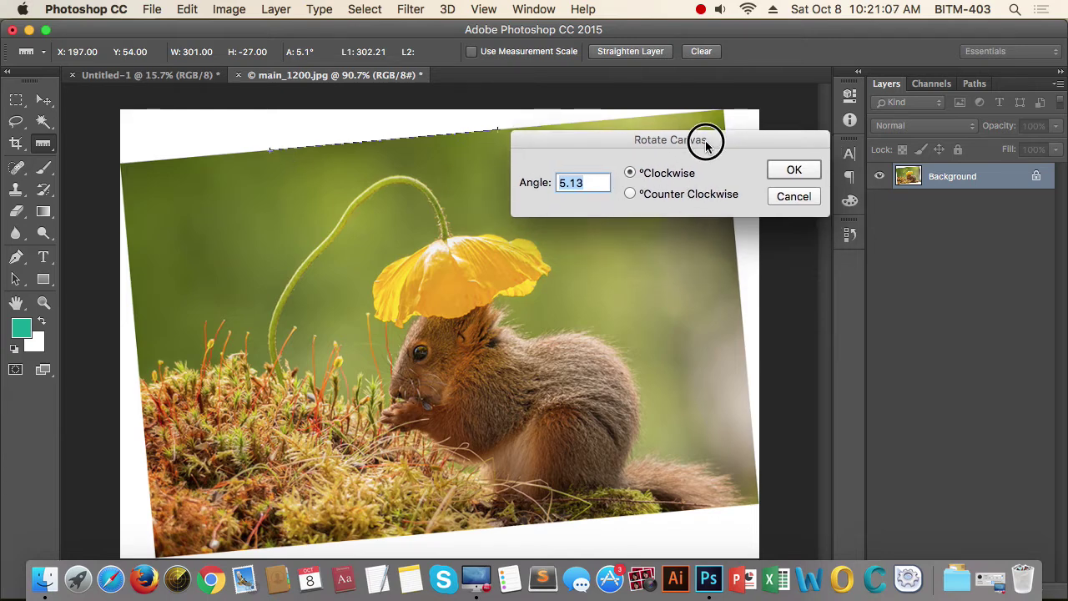
click(814, 159)
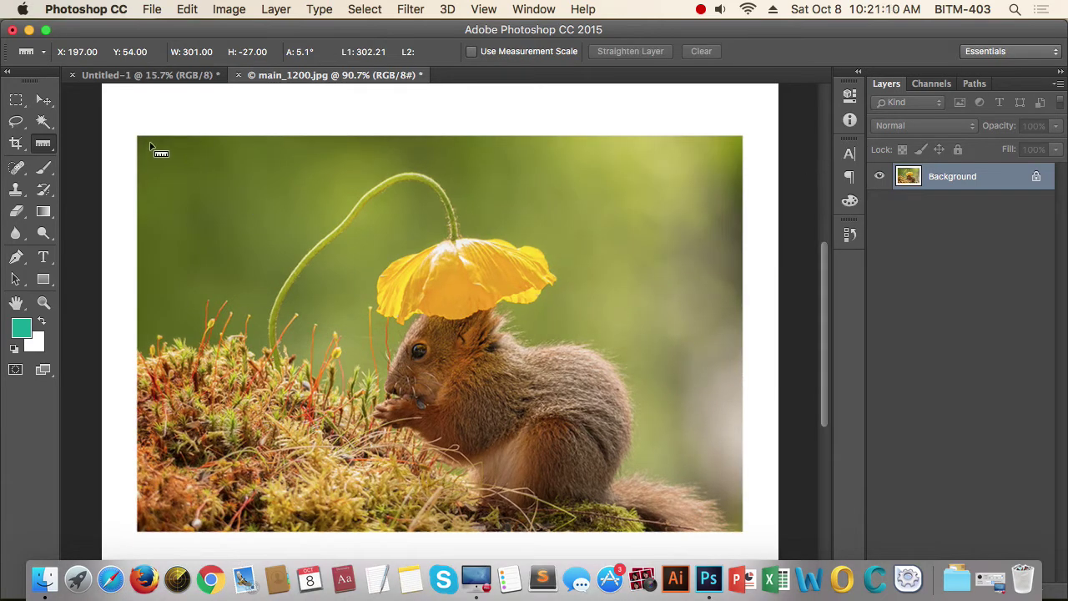
key(super+0)
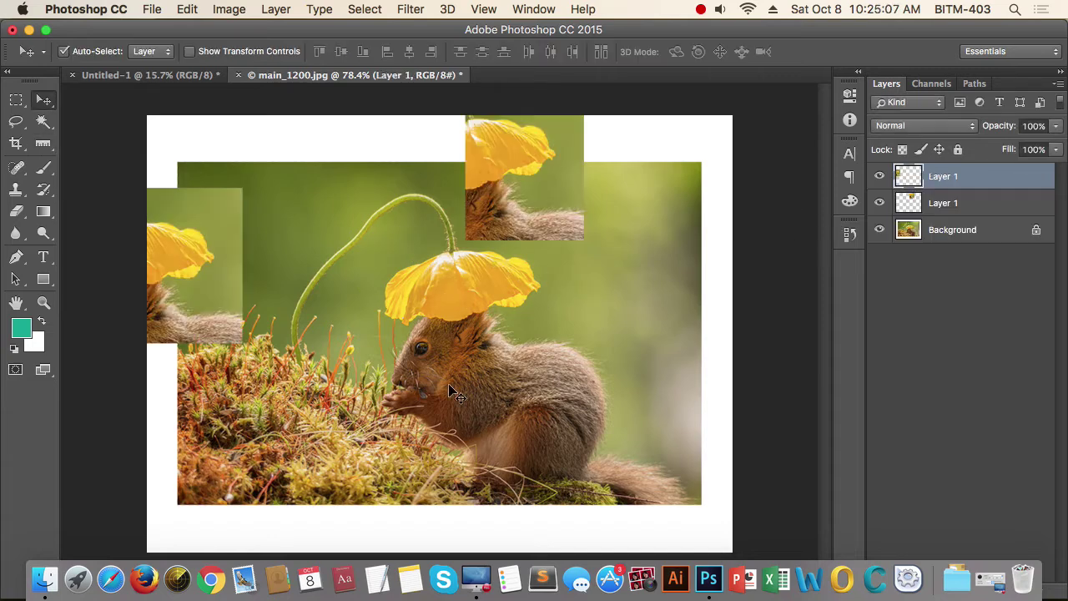
Move the two poppy copies, then flip the whole canvas horizontally and vertically.
drag(546, 172, 659, 197)
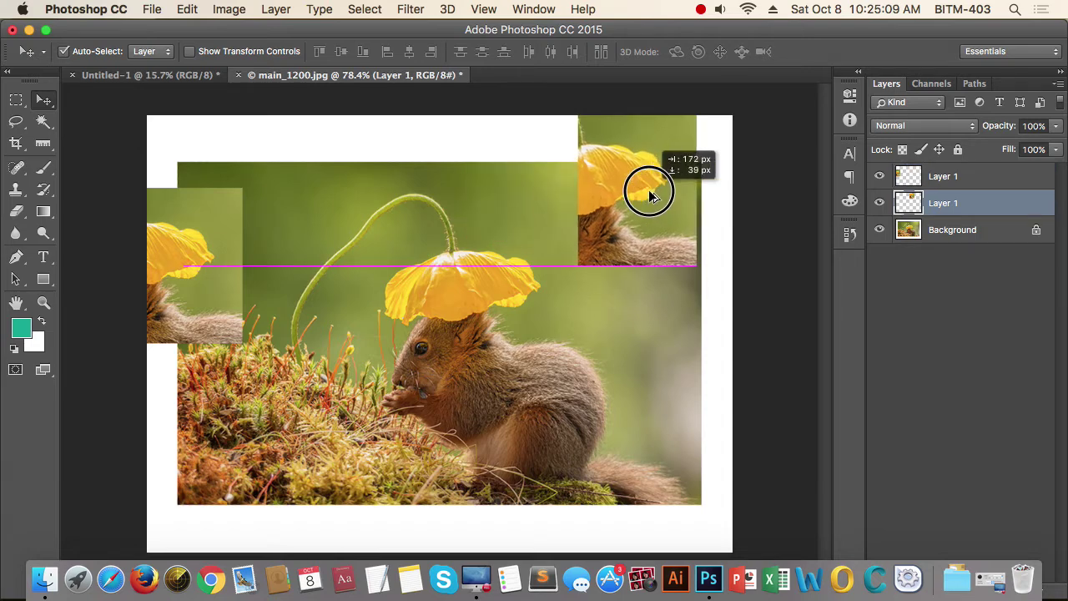
drag(201, 240, 207, 189)
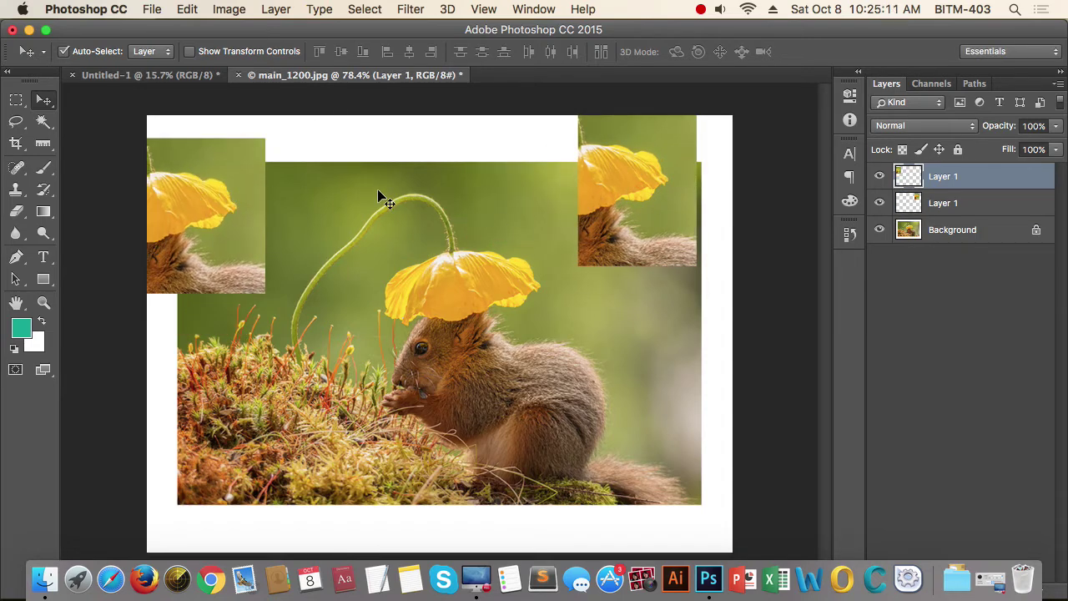
click(229, 10)
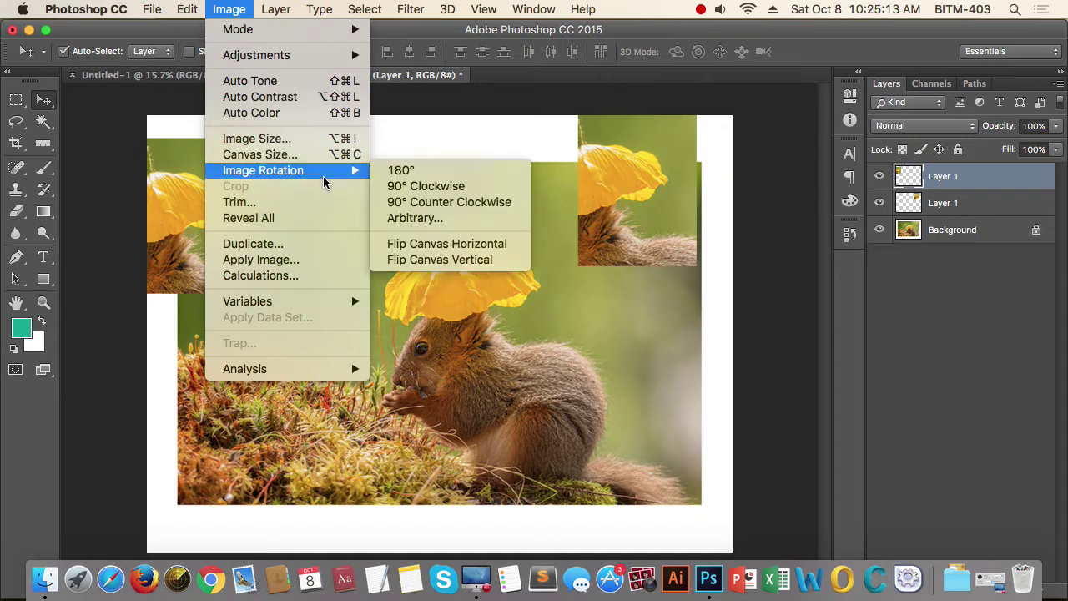
mouse_move(262, 171)
click(464, 247)
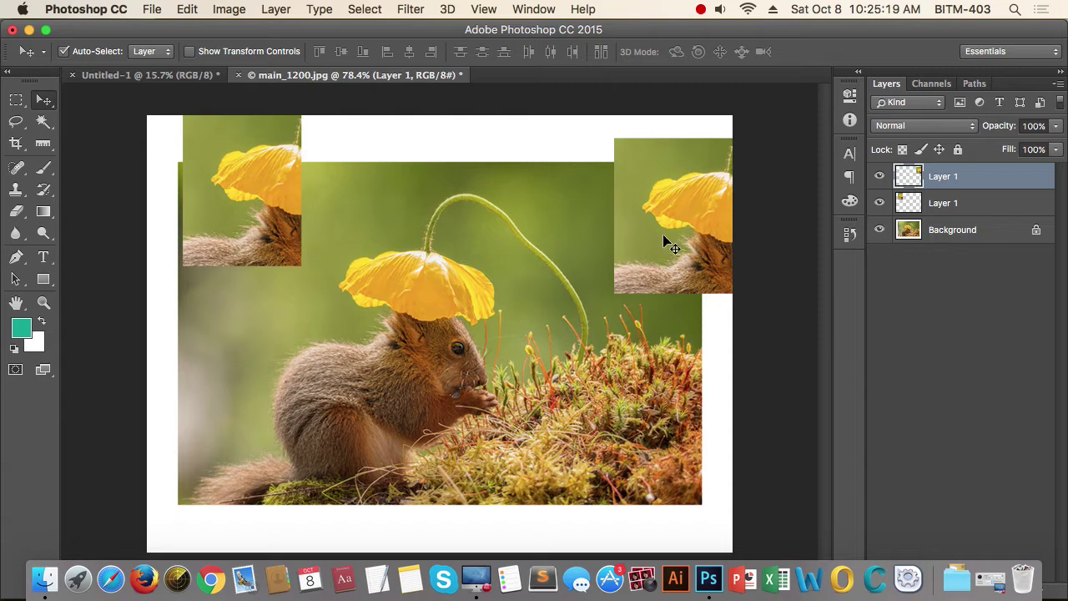
click(187, 9)
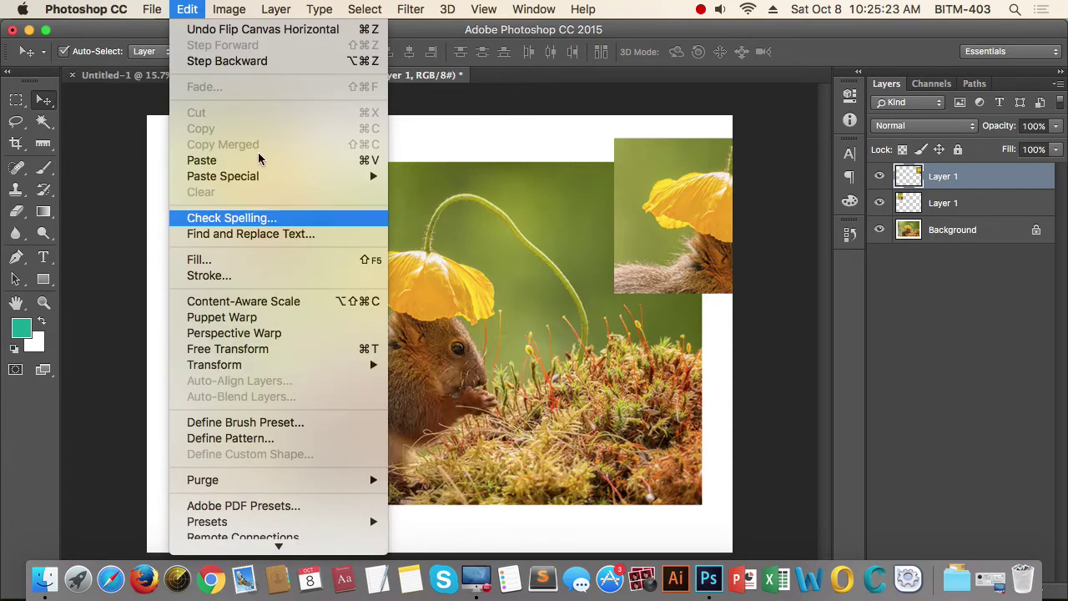
mouse_move(263, 170)
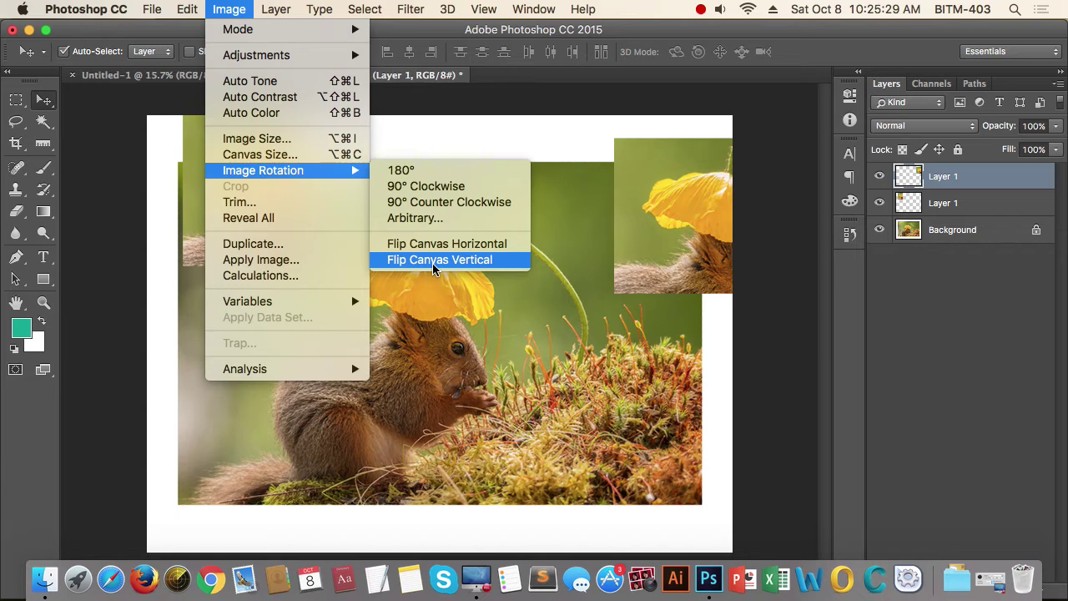
click(433, 264)
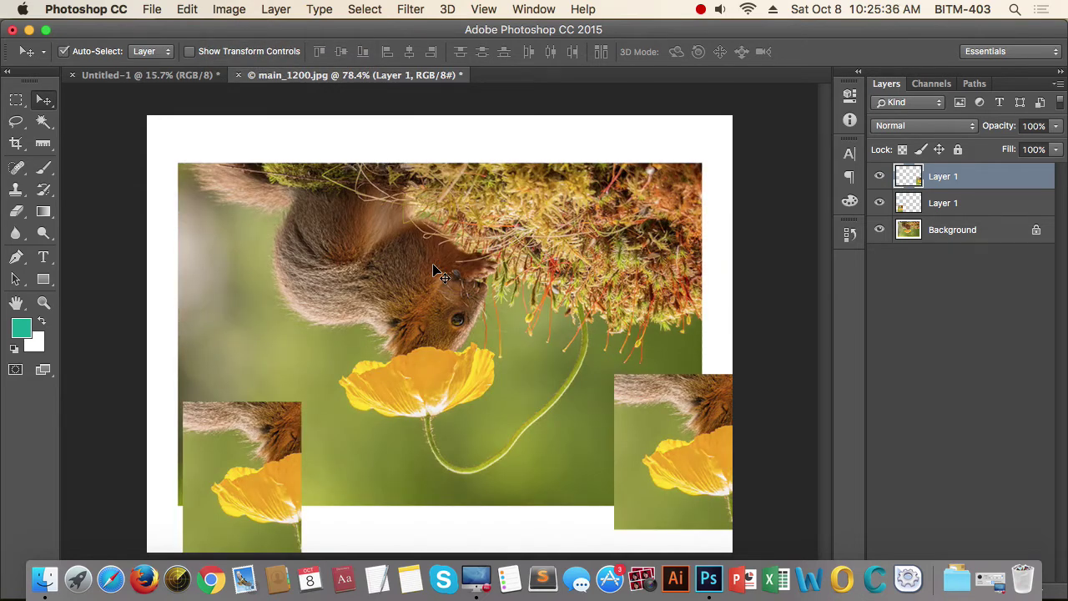
Flip the top poppy-copy layer horizontally.
click(183, 12)
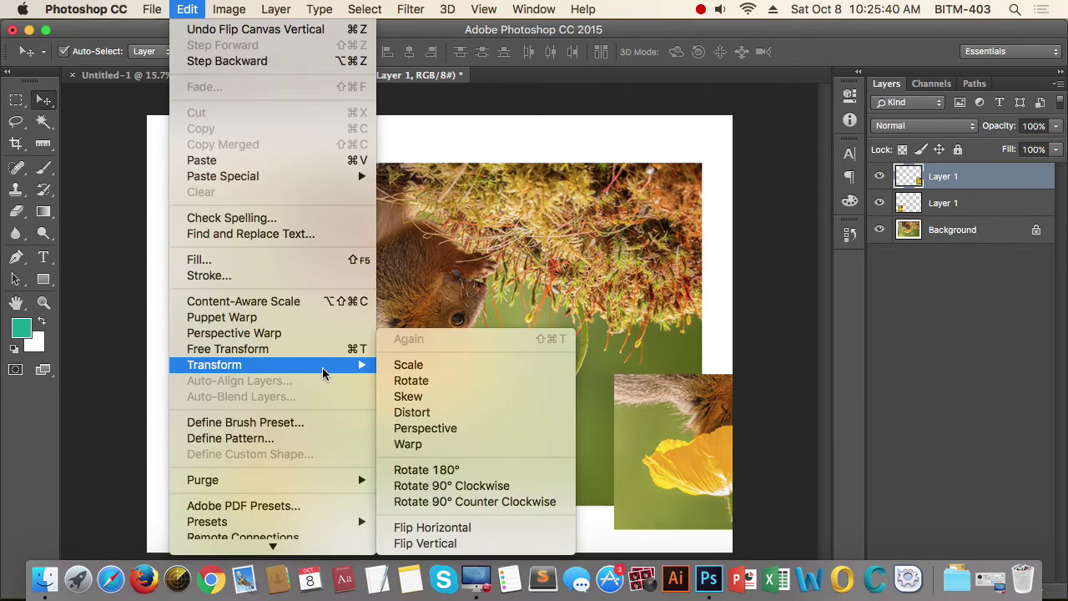
mouse_move(215, 365)
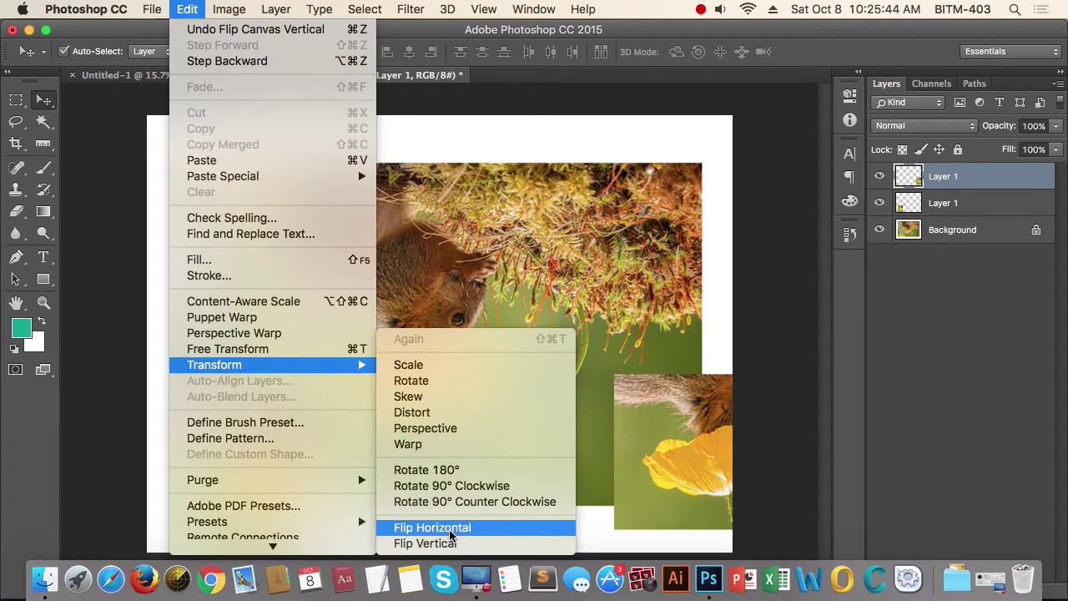
click(450, 535)
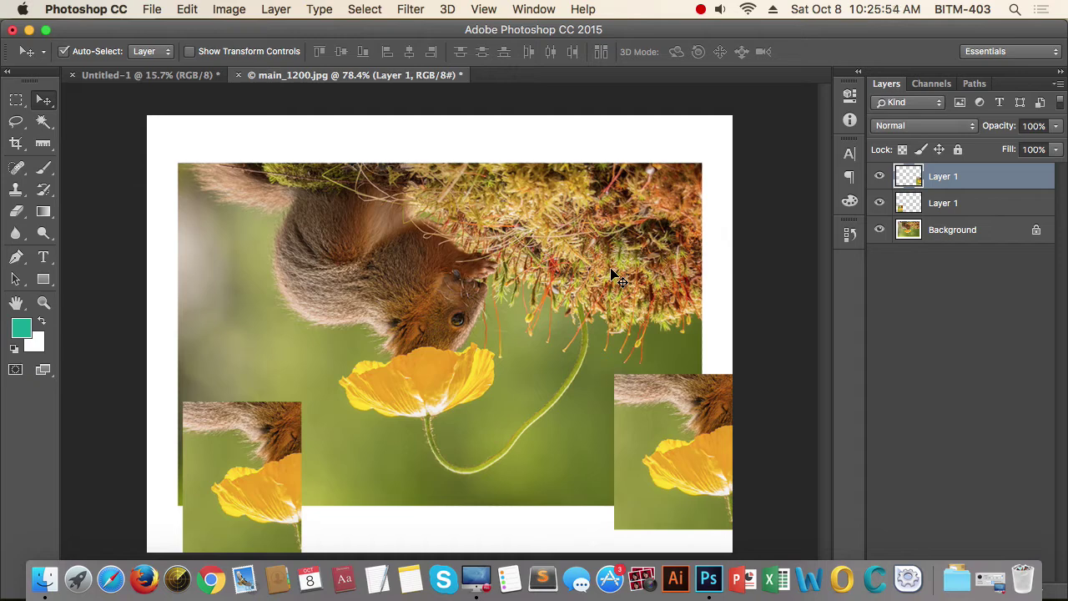
click(228, 10)
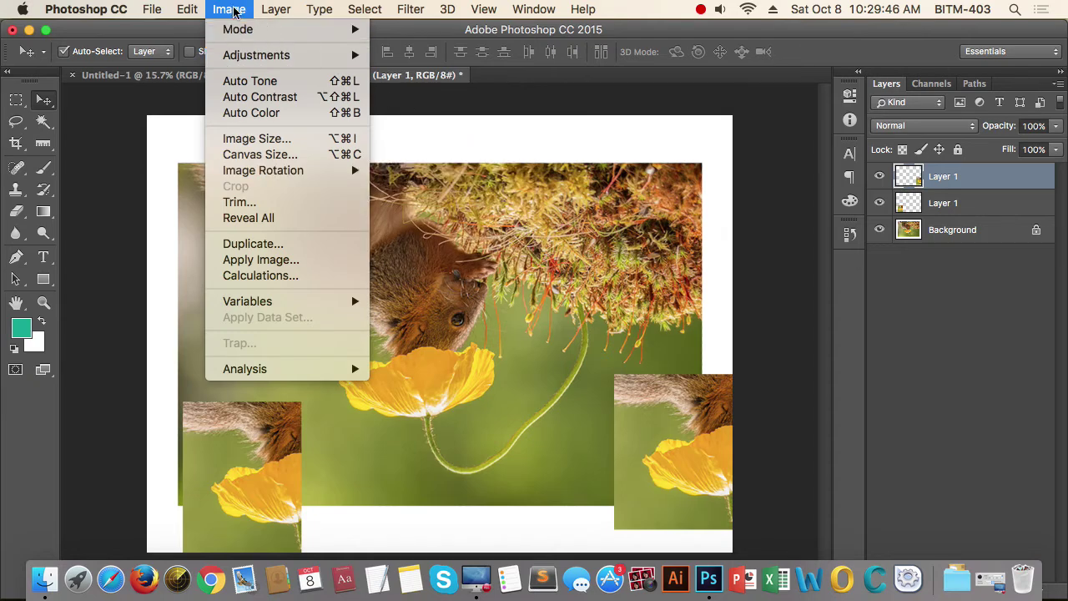
mouse_move(256, 55)
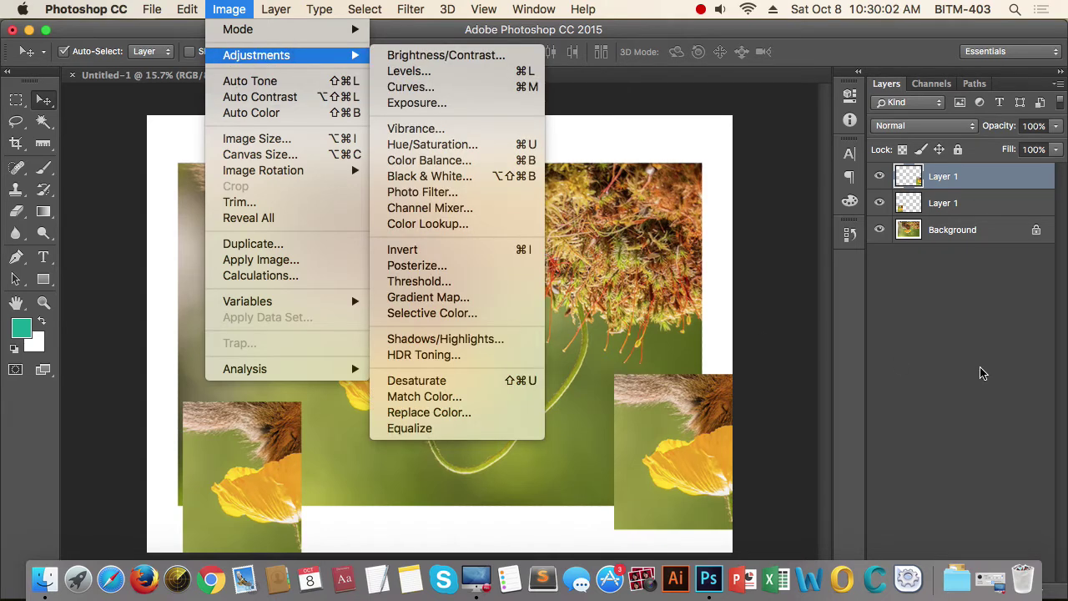
Dismiss the adjustments list and the new adjustment-layer list without applying anything.
click(945, 437)
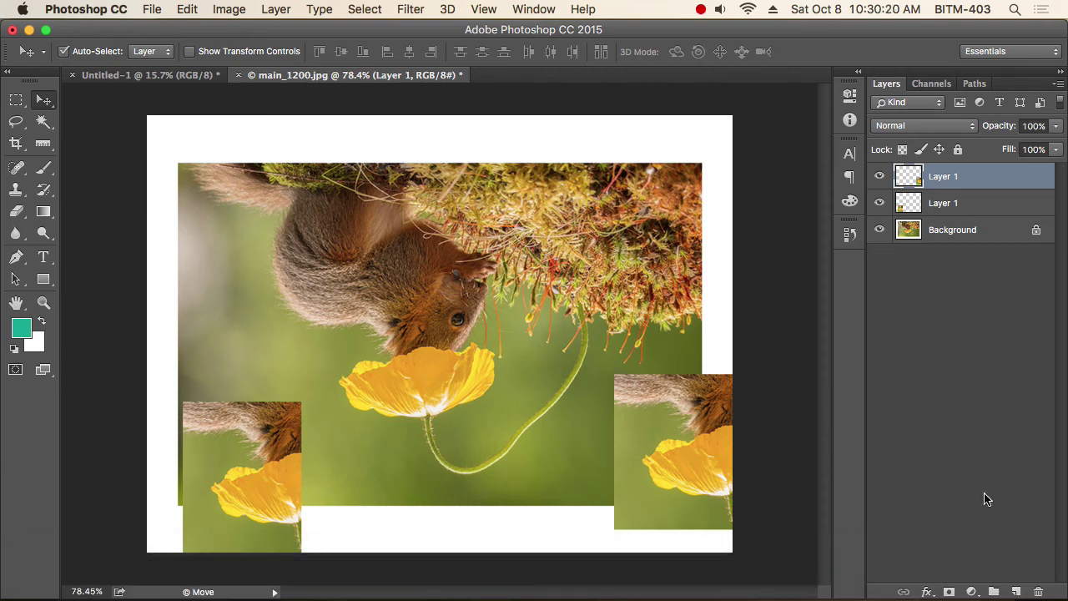
click(972, 592)
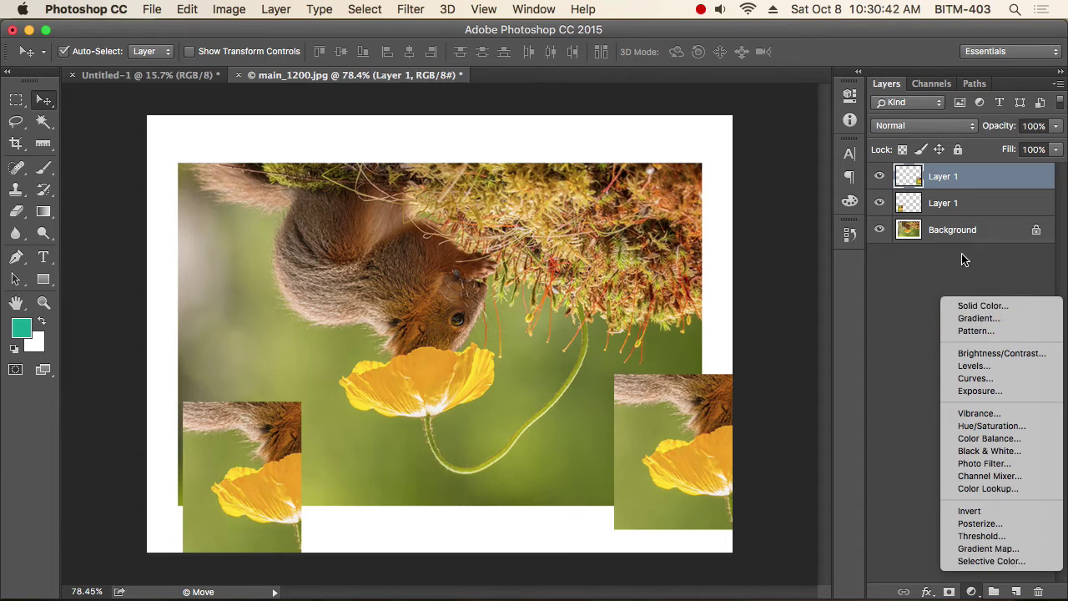
click(823, 50)
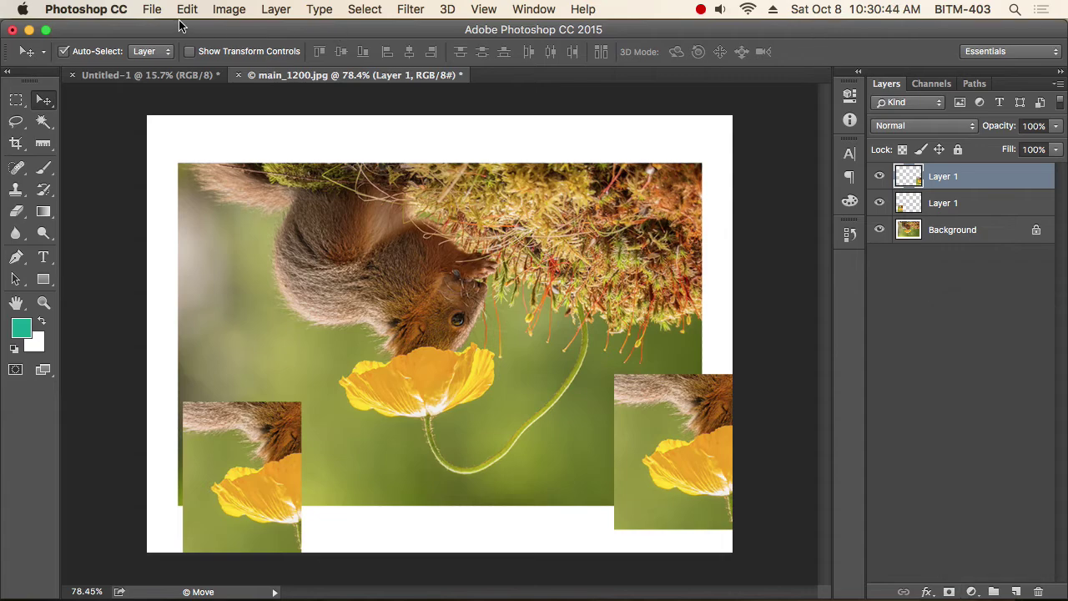
click(150, 9)
Revert the photo to its saved state and zoom out to 50%.
click(225, 214)
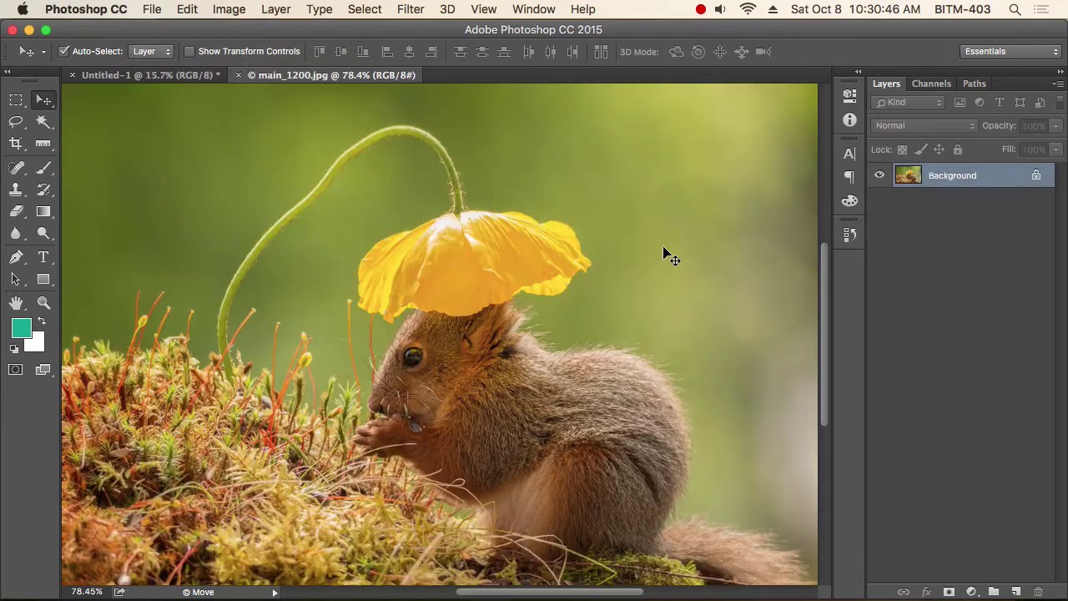
key(super+minus)
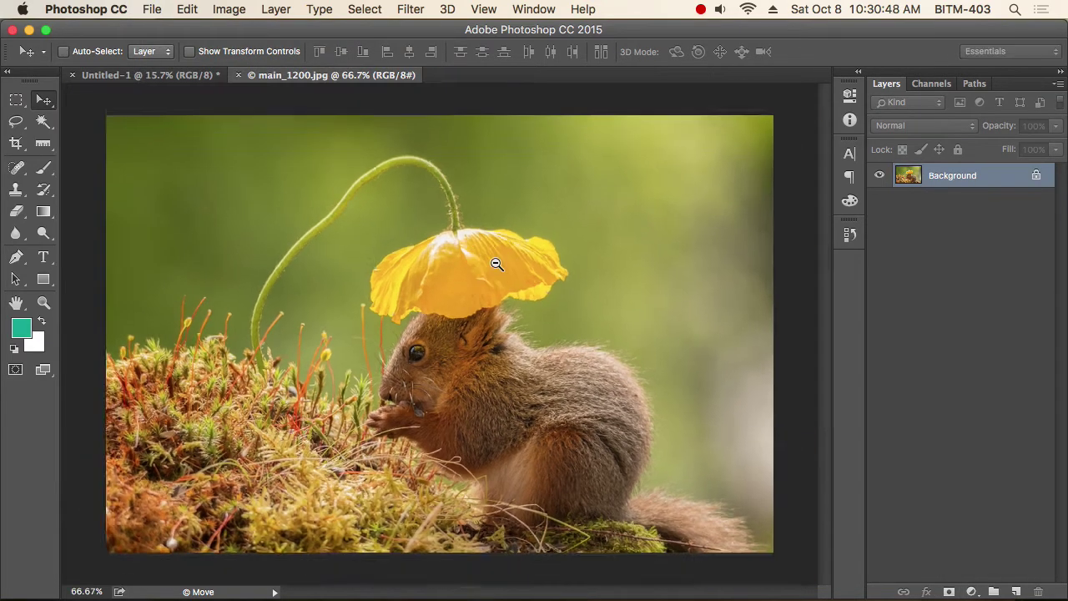
key(super+minus)
Apply Hue/Saturation with Hue +77 to the whole photo, turning it green.
click(227, 9)
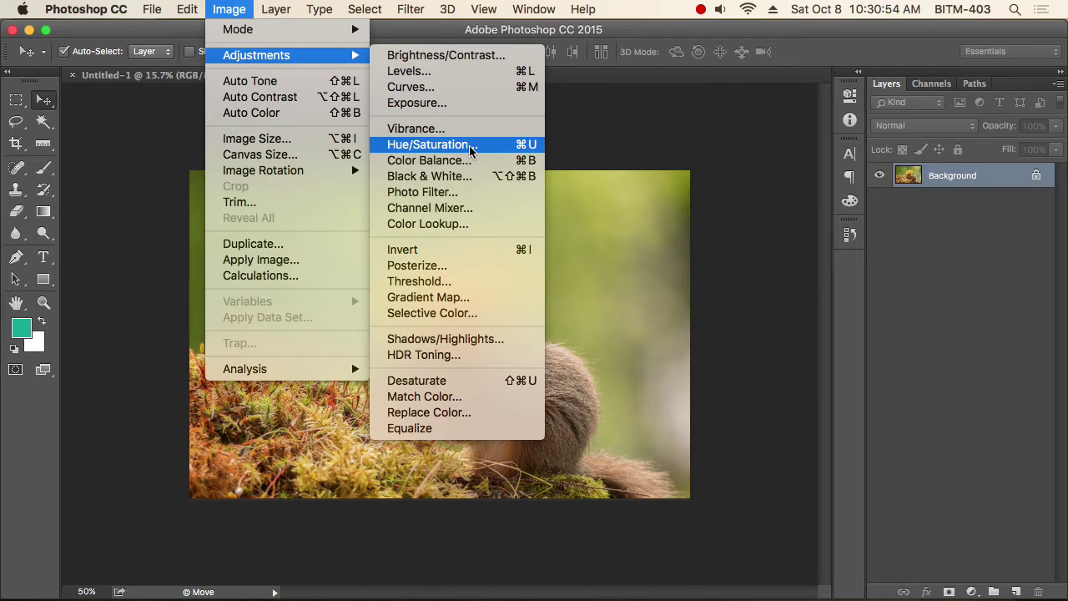
click(471, 149)
drag(787, 146, 839, 124)
drag(963, 119, 889, 123)
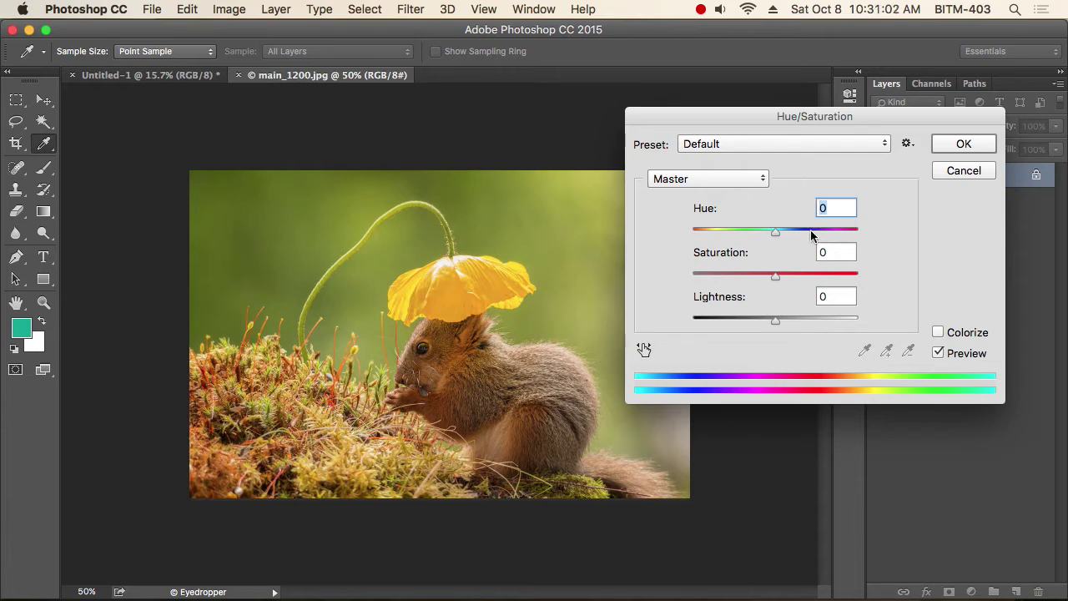
drag(775, 231, 822, 230)
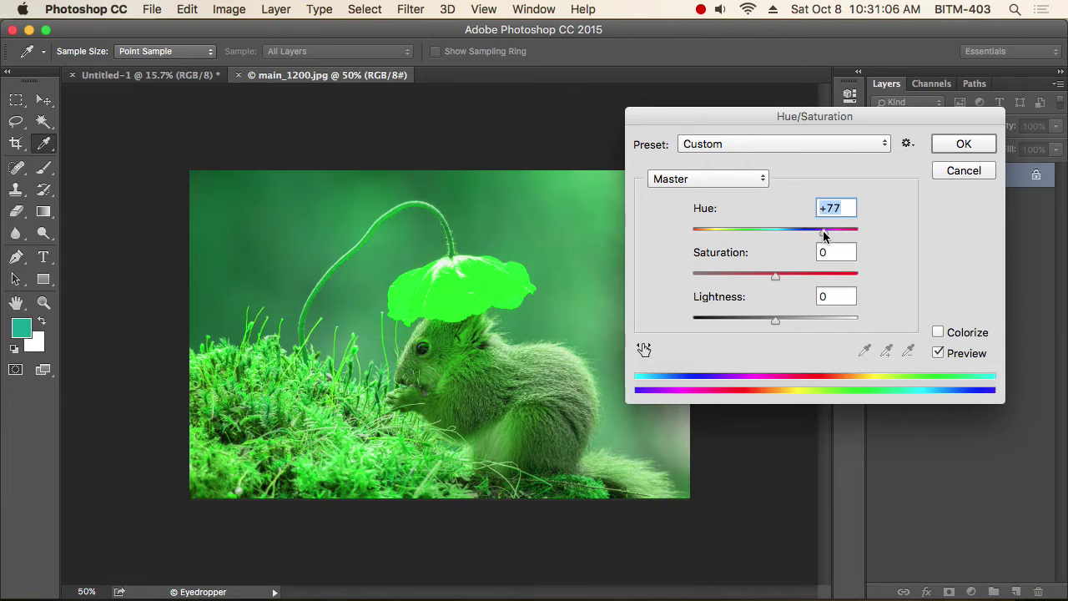
click(968, 147)
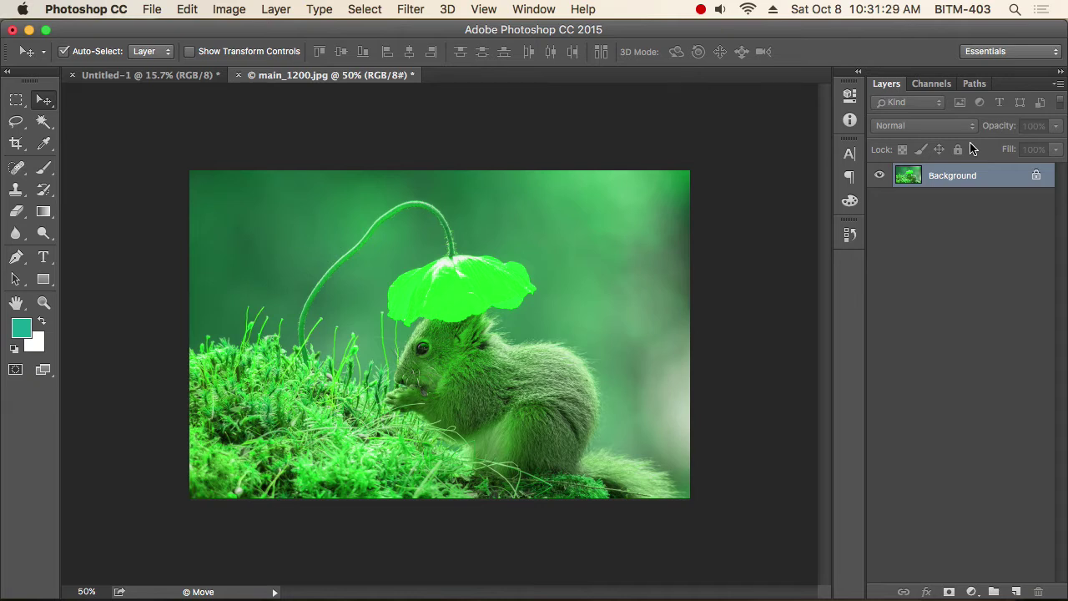
Undo the hue change and add a Hue/Saturation adjustment layer with Hue +64.
key(ctrl+z)
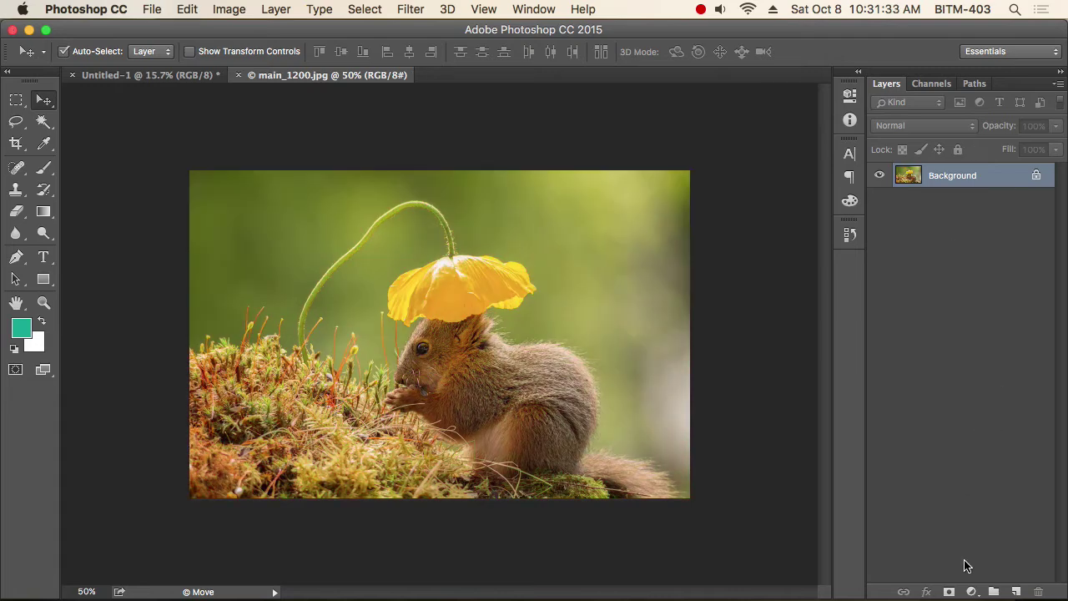
click(973, 591)
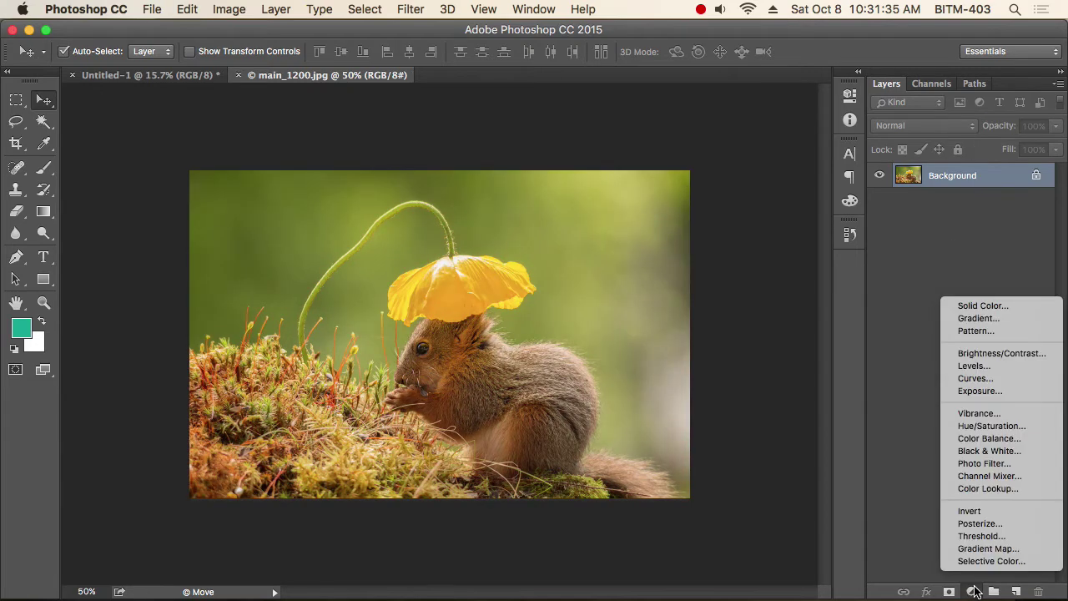
click(1004, 426)
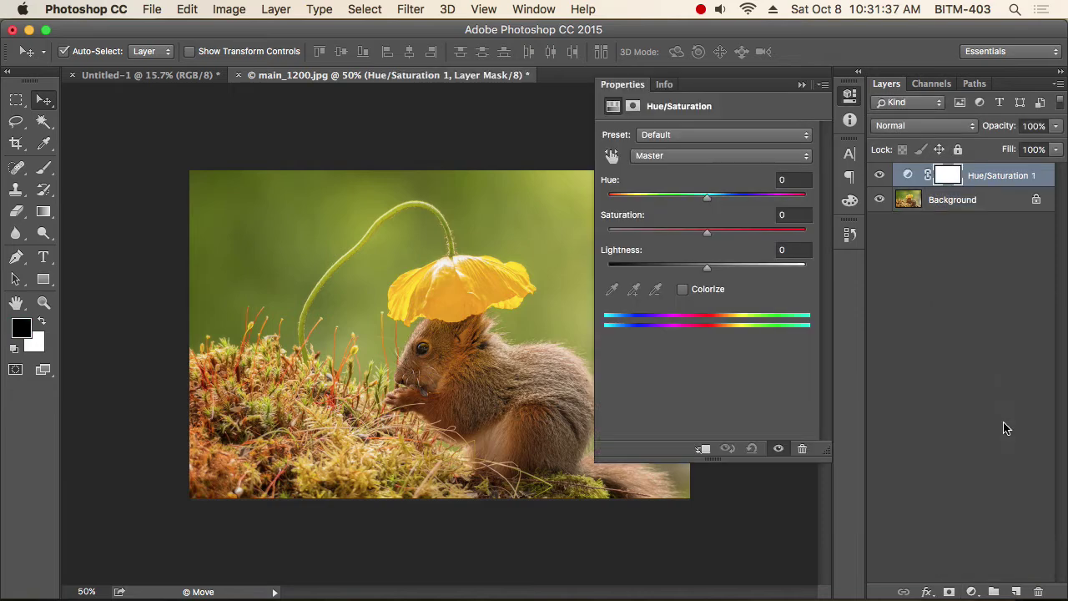
mouse_move(706, 199)
mouse_down()
mouse_move(680, 201)
mouse_move(759, 200)
mouse_up()
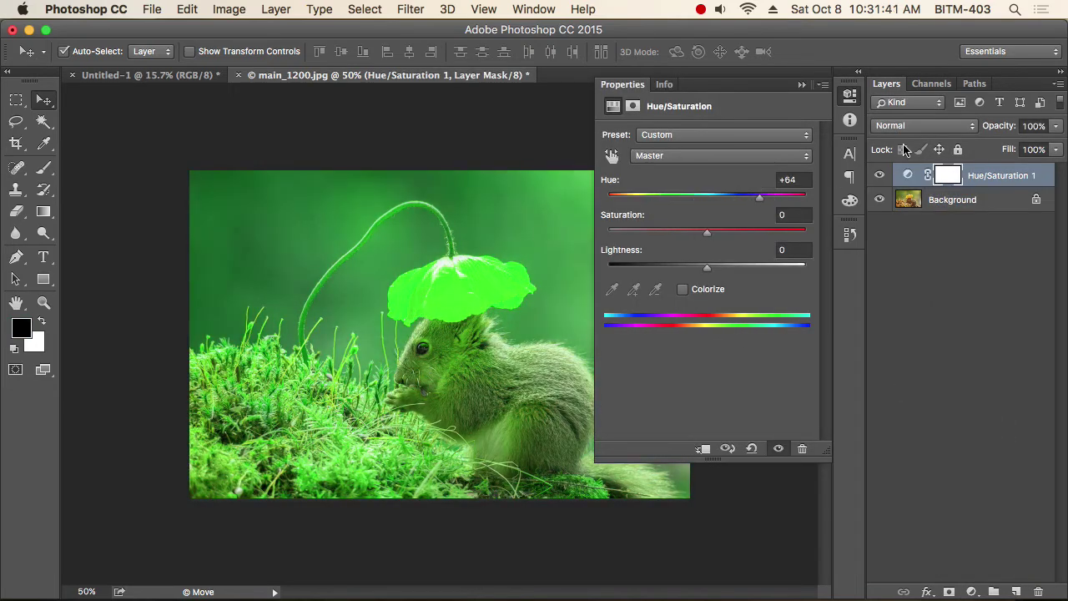
click(850, 94)
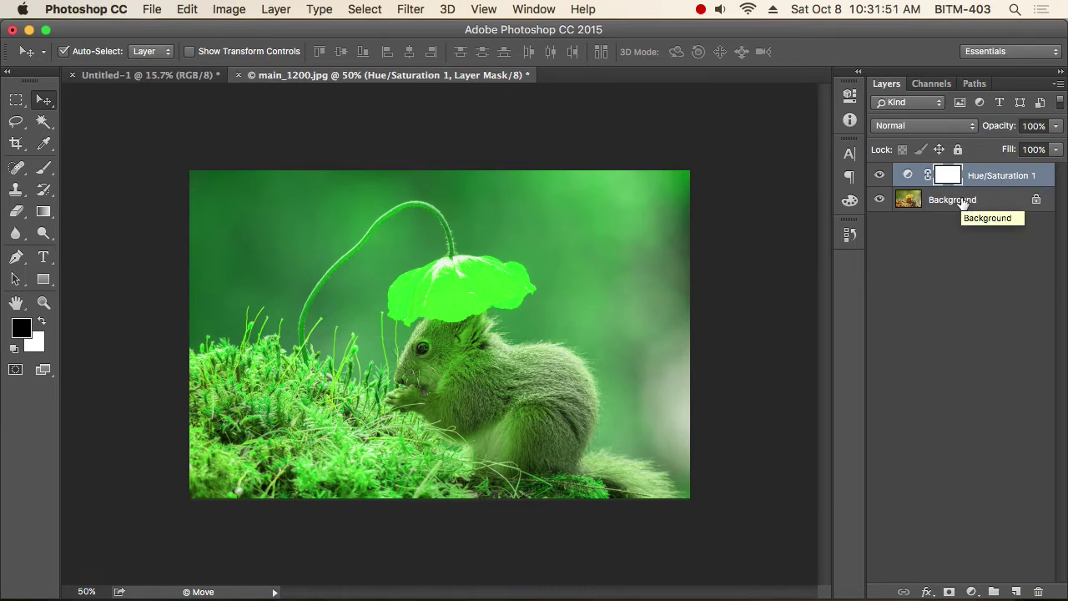
Toggle the Hue/Saturation 1 layer's visibility to compare with the original colours.
click(880, 175)
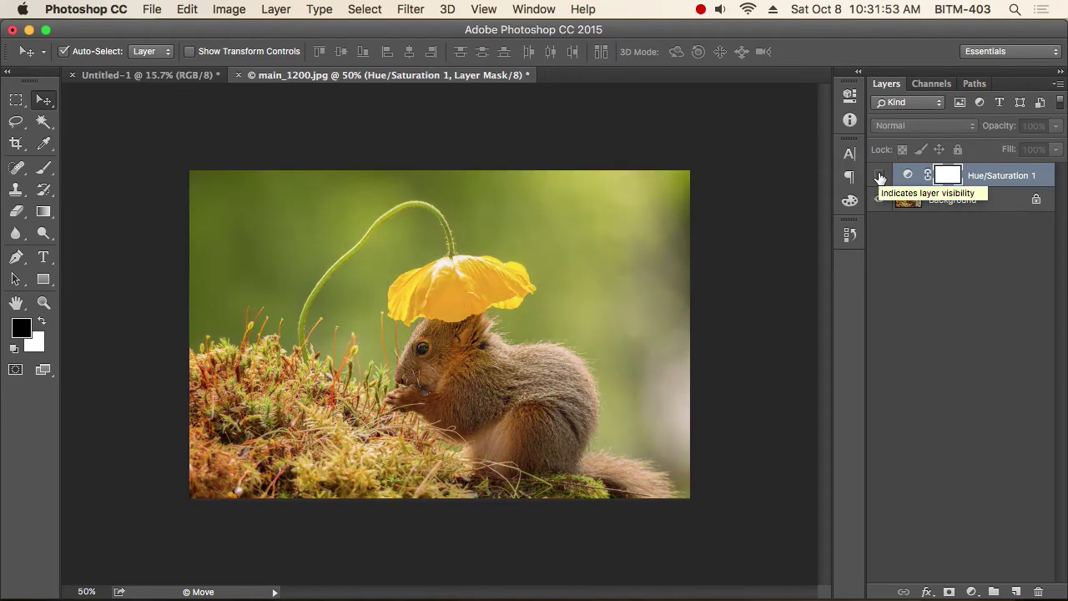
click(880, 175)
click(879, 175)
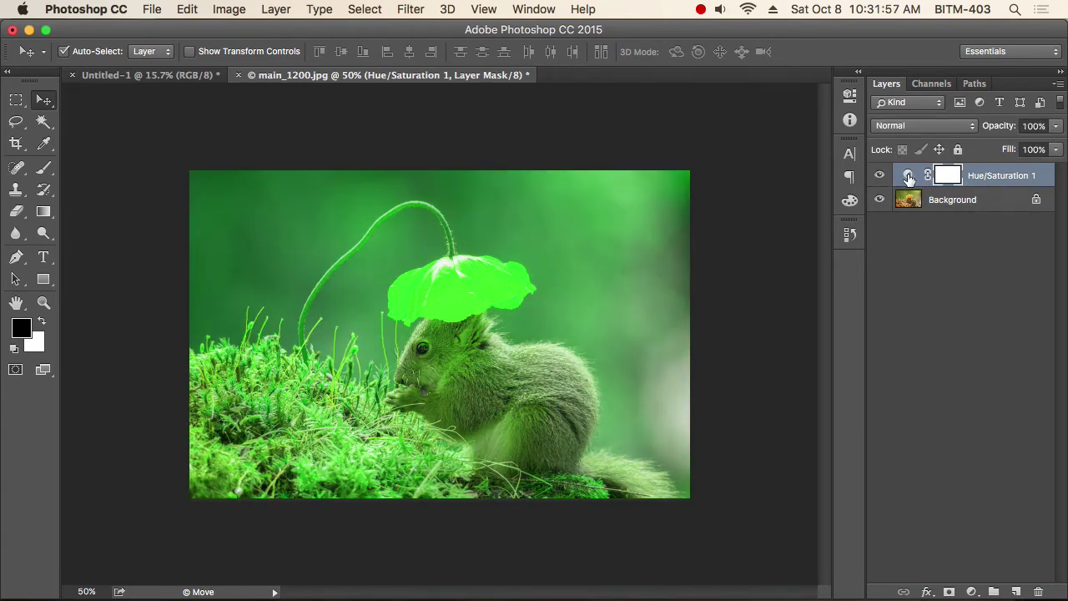
Shift the Hue/Saturation hue to -54, then delete the Hue/Saturation 1 layer entirely.
double_click(908, 175)
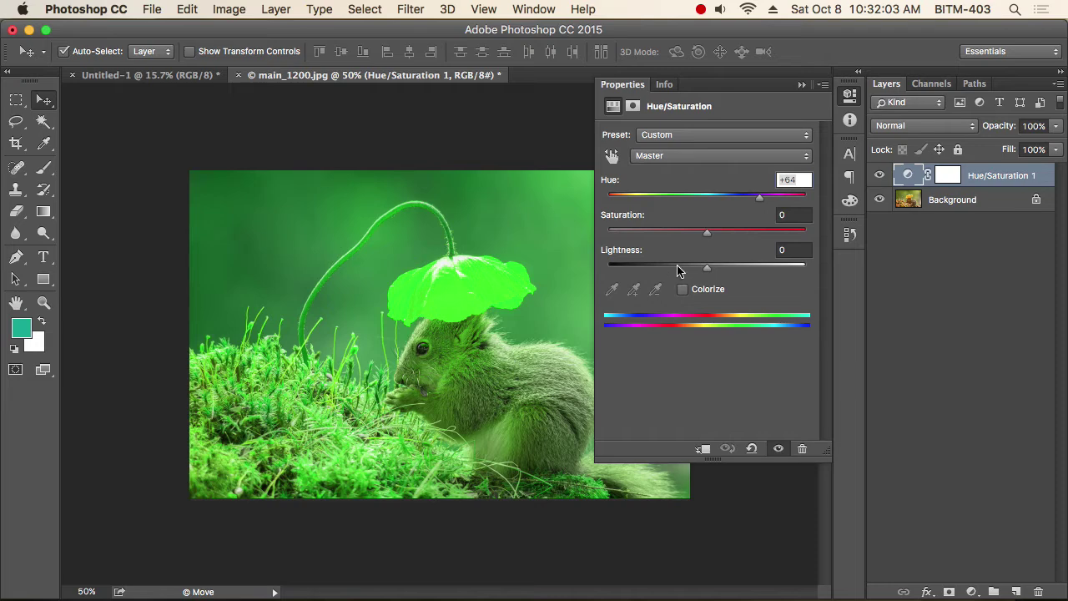
drag(759, 197, 658, 200)
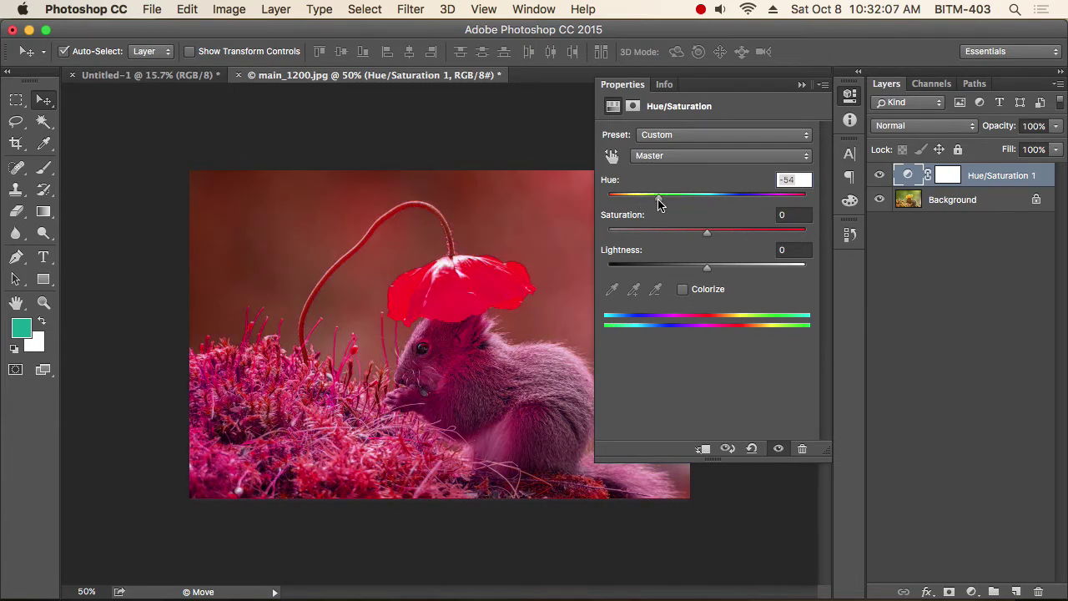
click(849, 95)
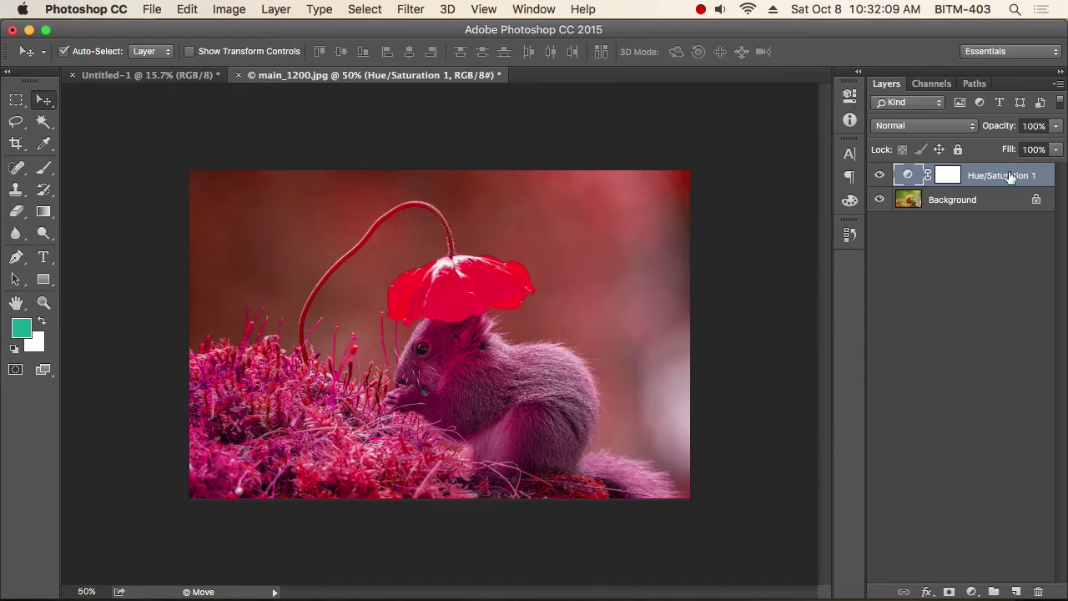
drag(1010, 177, 1038, 591)
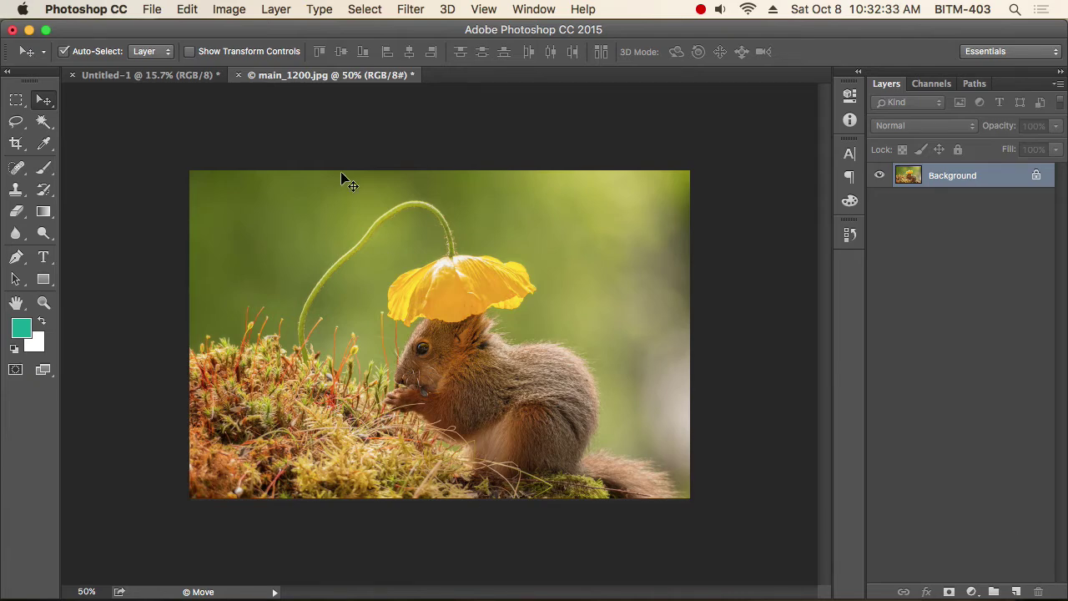
click(230, 12)
mouse_move(256, 55)
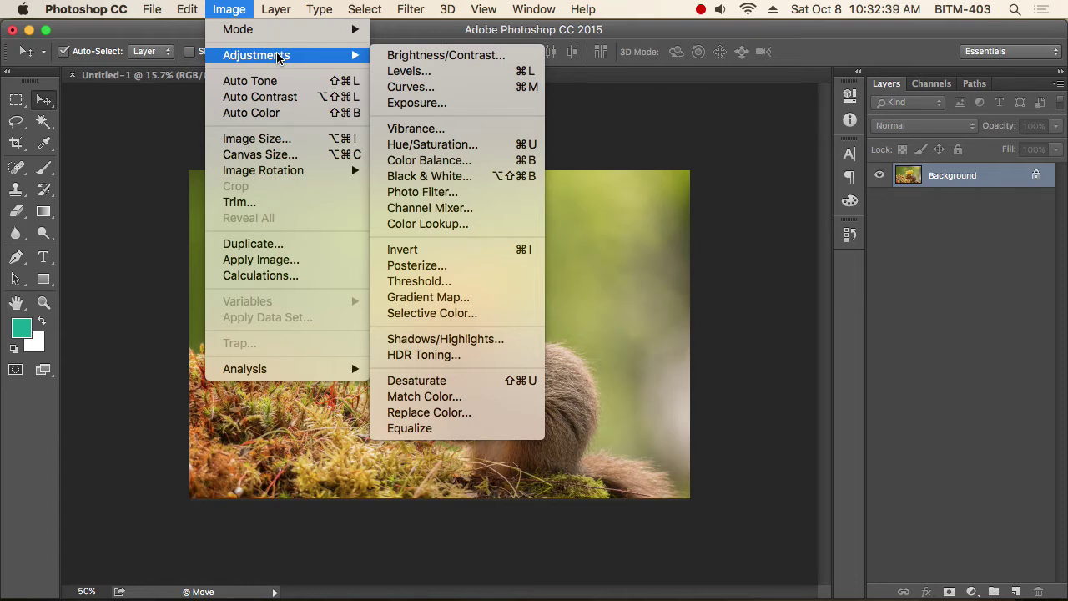
click(465, 145)
drag(788, 117, 558, 189)
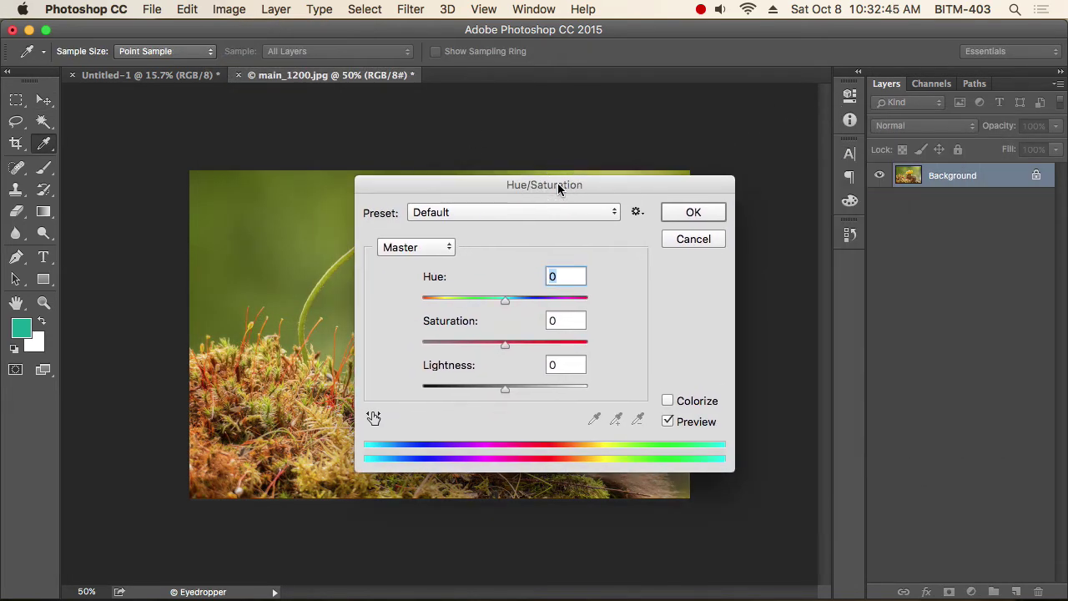
drag(505, 299, 548, 300)
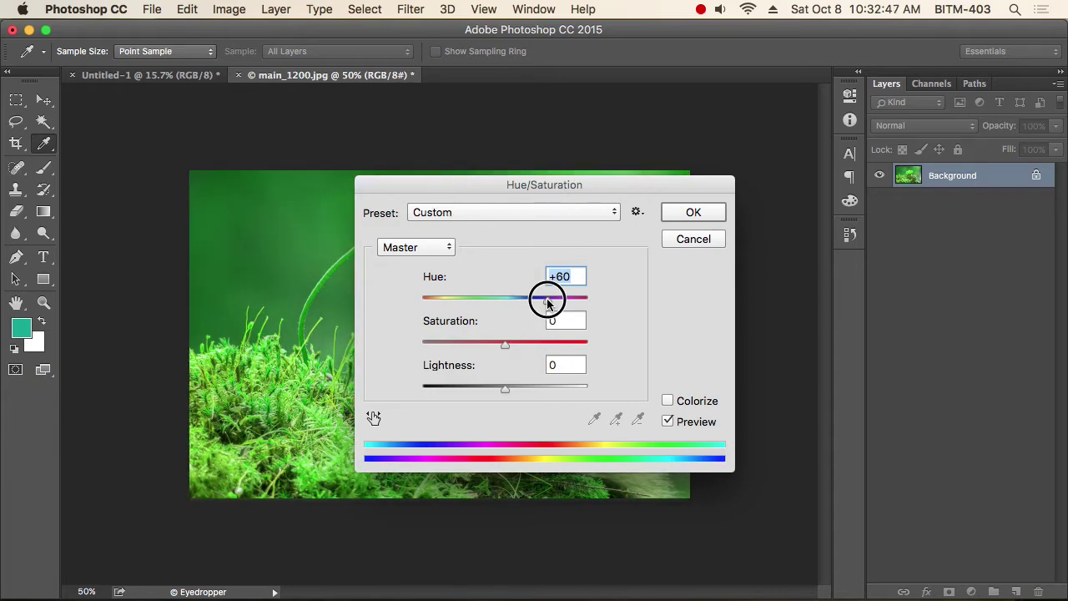
click(702, 240)
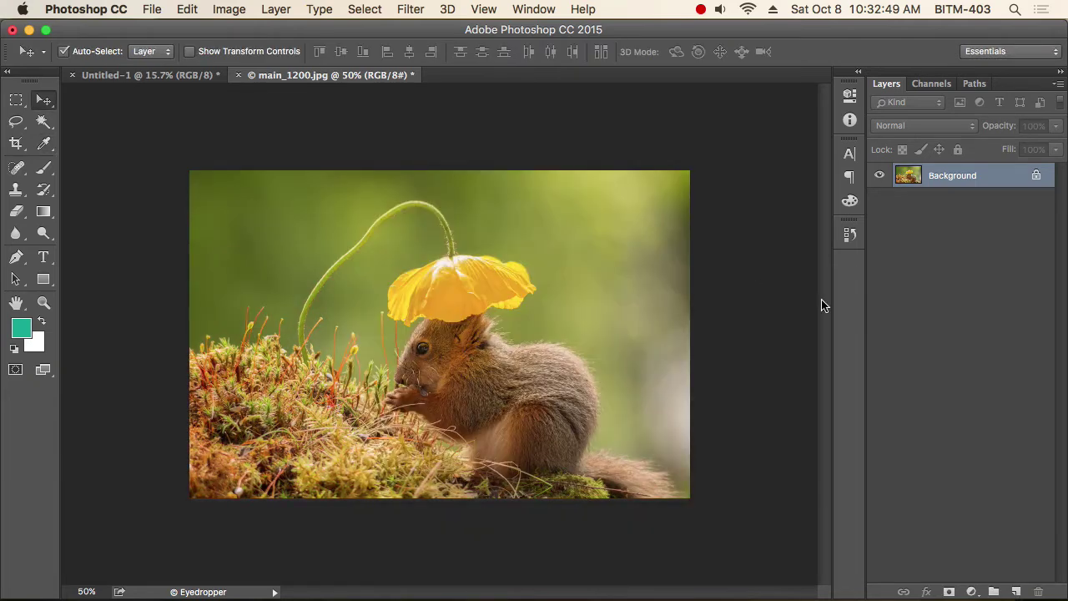
Add a zero-value Hue/Saturation adjustment layer above the squirrel photo.
click(971, 591)
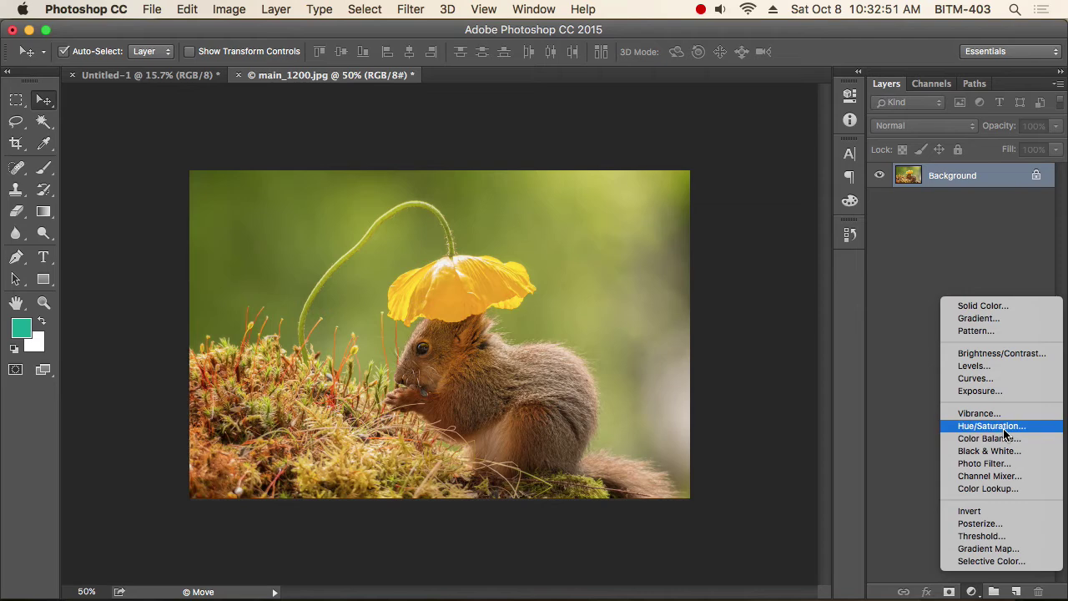
click(1001, 426)
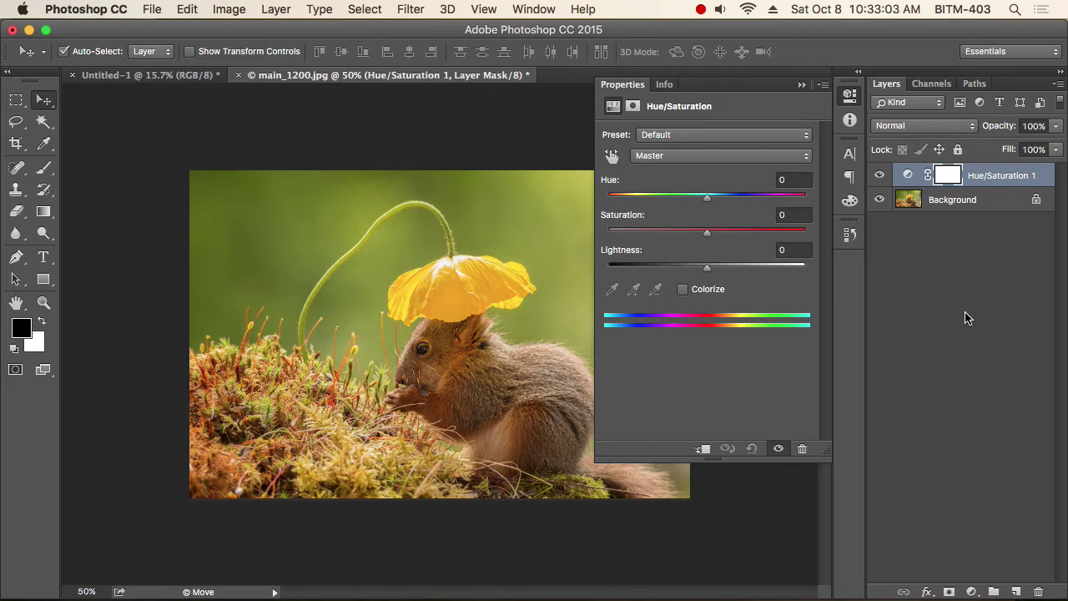
click(231, 7)
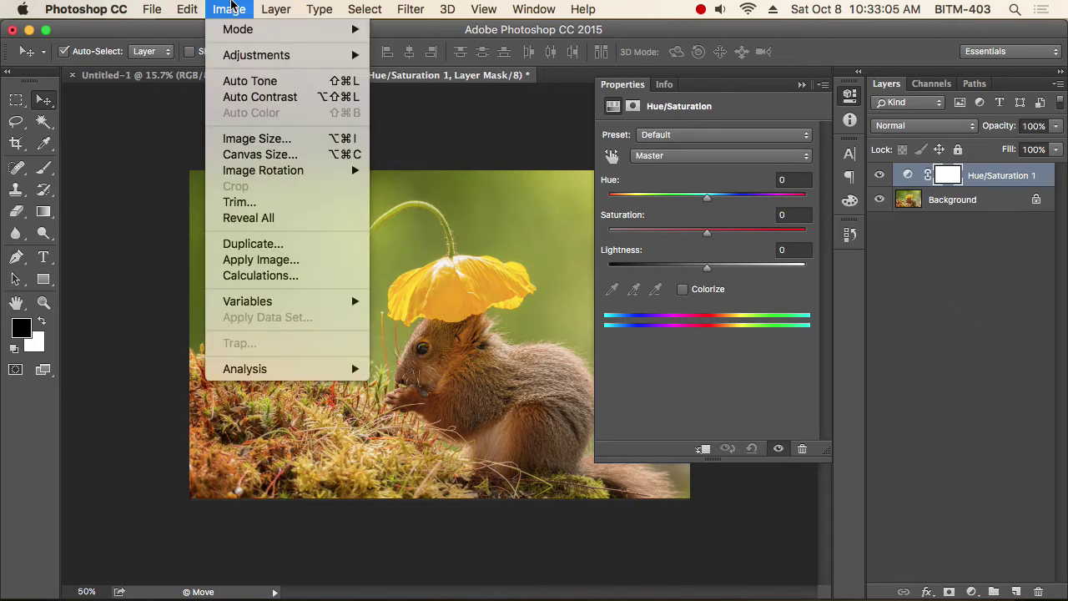
click(231, 7)
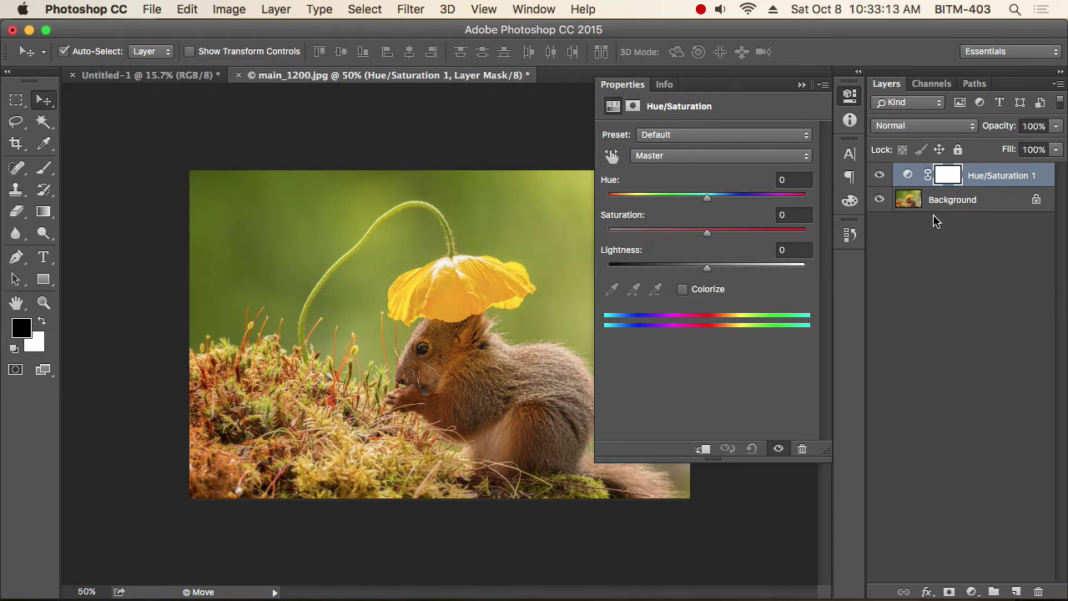
Collapse the Properties panel and bring up the Image > Adjustments list.
click(849, 95)
click(228, 9)
mouse_move(257, 55)
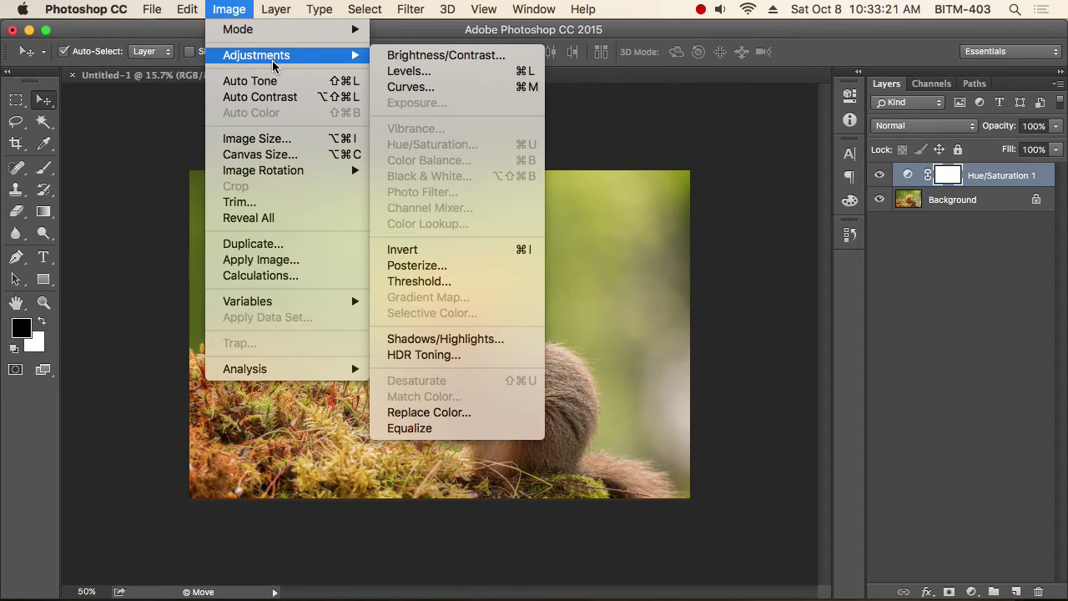
click(230, 9)
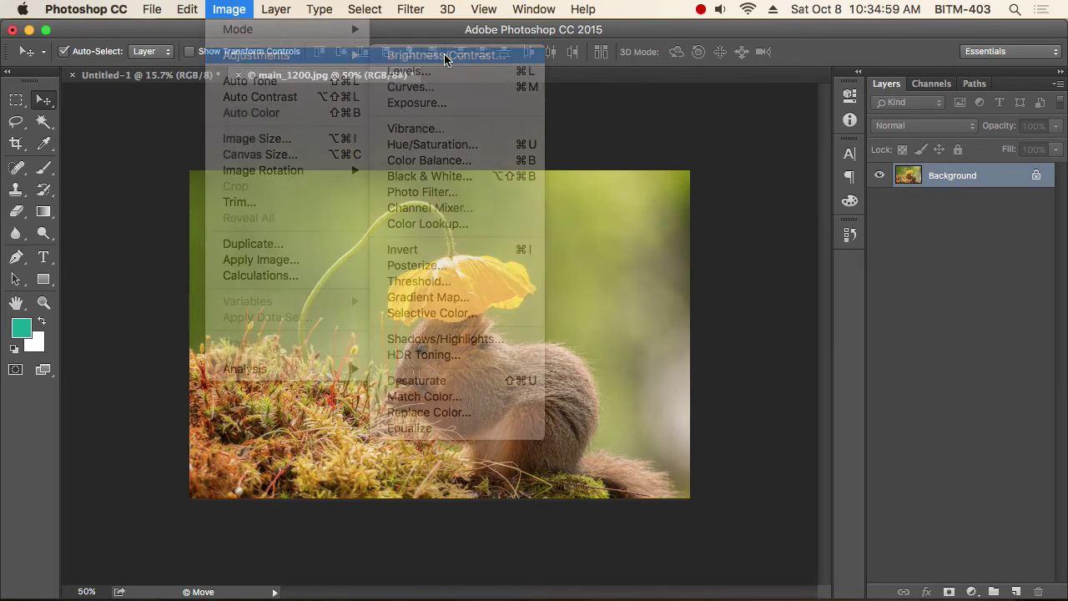
Experiment with Brightness/Contrast on the squirrel photo, reaching brightness 86 and contrast 100 with Preview on.
drag(868, 316, 686, 184)
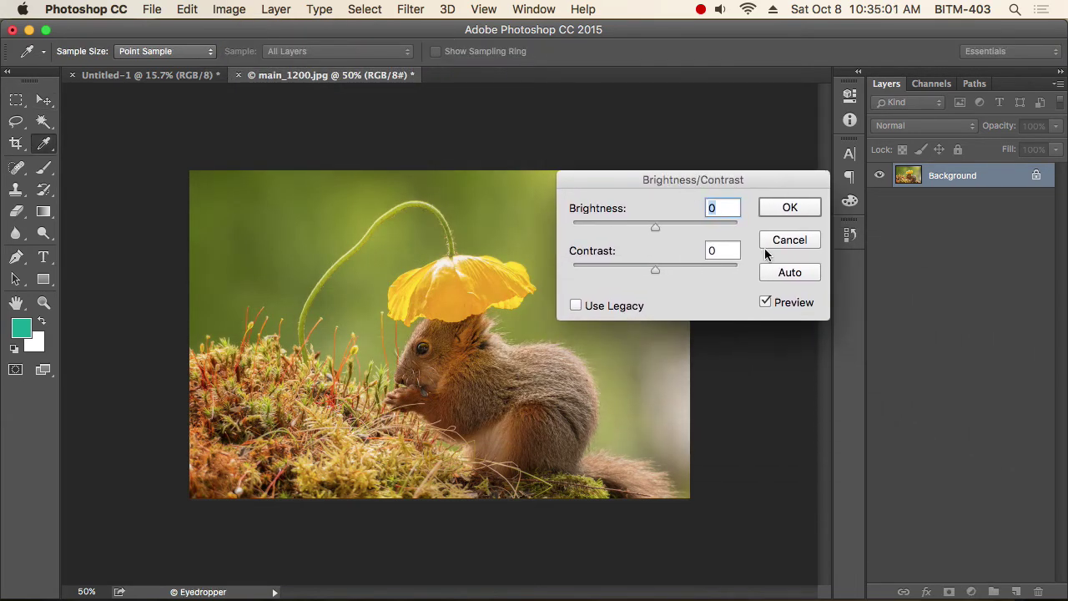
click(776, 307)
drag(655, 227, 737, 227)
drag(655, 270, 823, 279)
drag(745, 270, 615, 269)
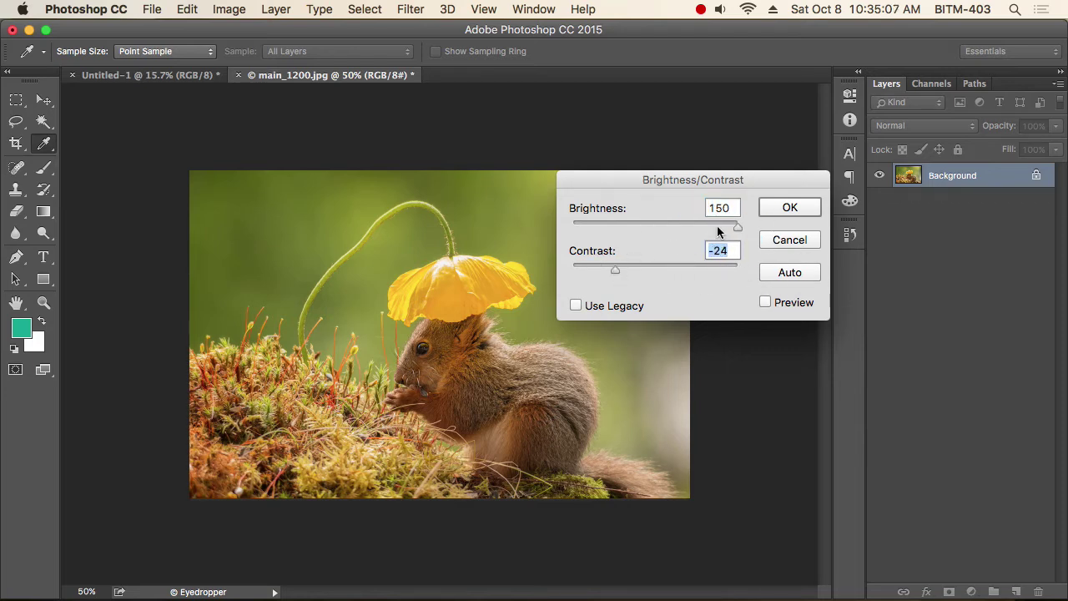
drag(656, 226, 818, 238)
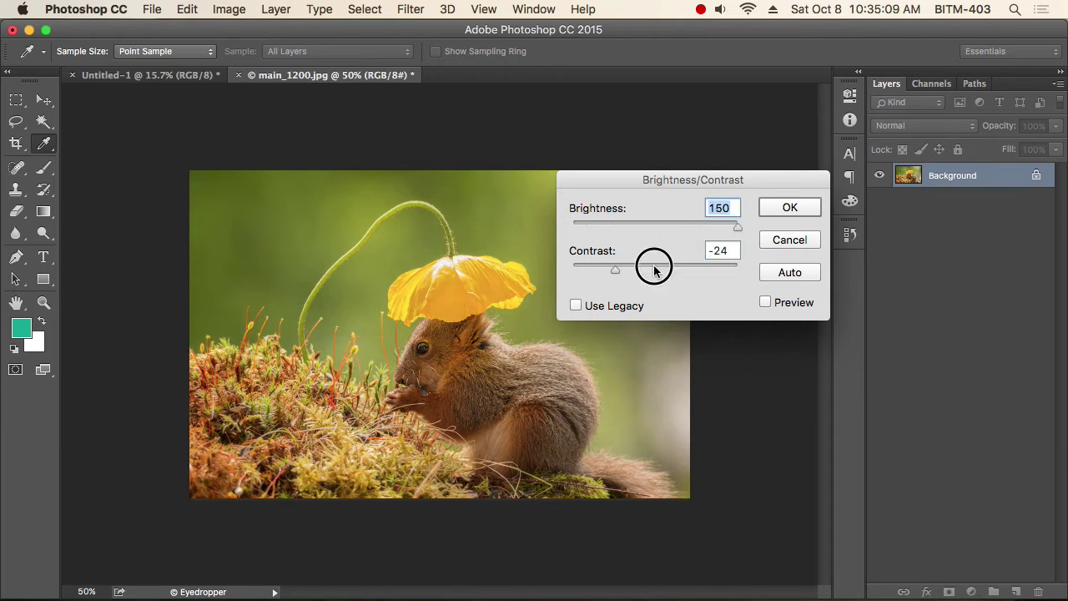
drag(653, 269, 843, 282)
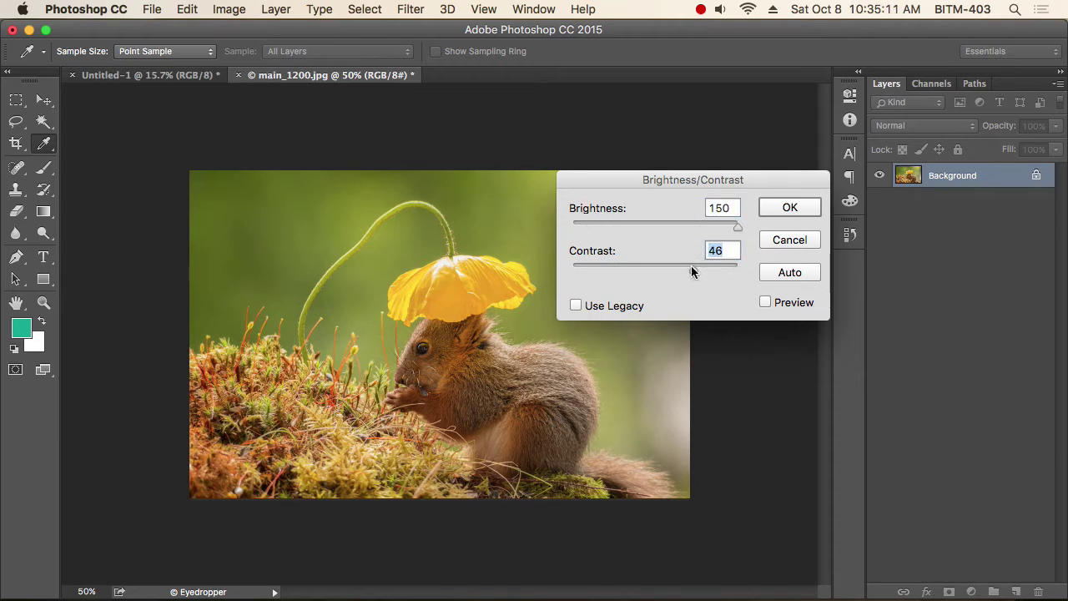
drag(734, 229, 705, 230)
click(786, 307)
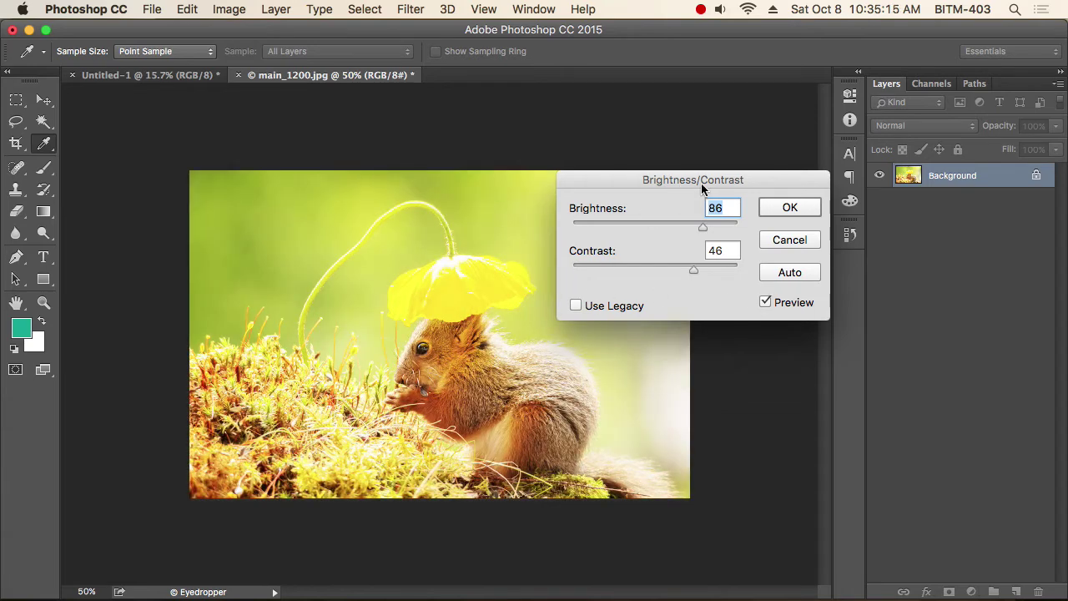
Lower the brightness, then Alt-reset Brightness/Contrast back to zero.
drag(705, 181, 653, 194)
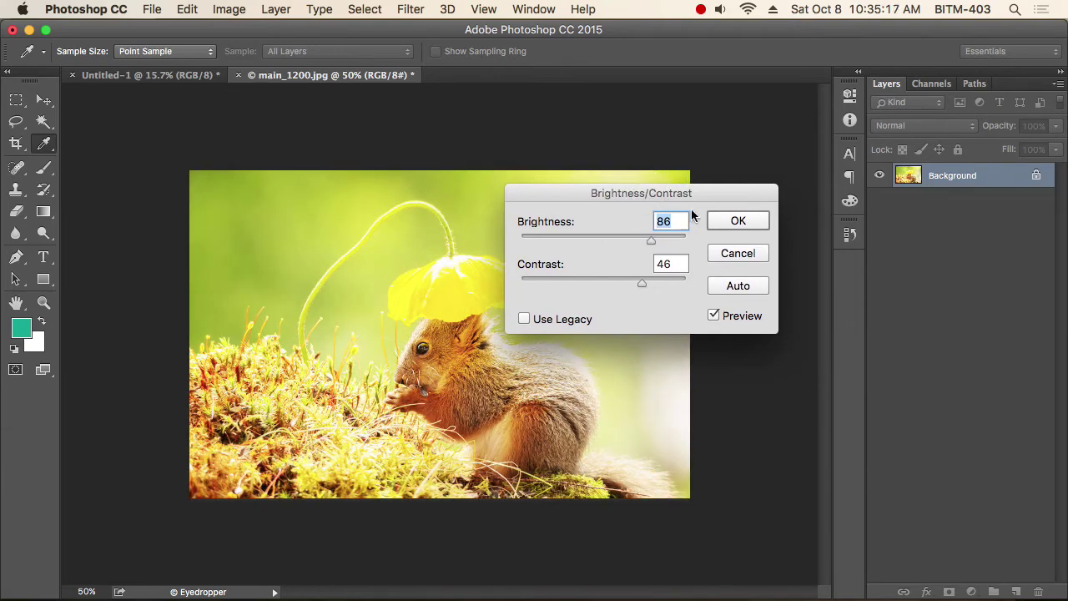
mouse_move(657, 242)
mouse_down()
mouse_move(522, 242)
mouse_move(671, 243)
mouse_up()
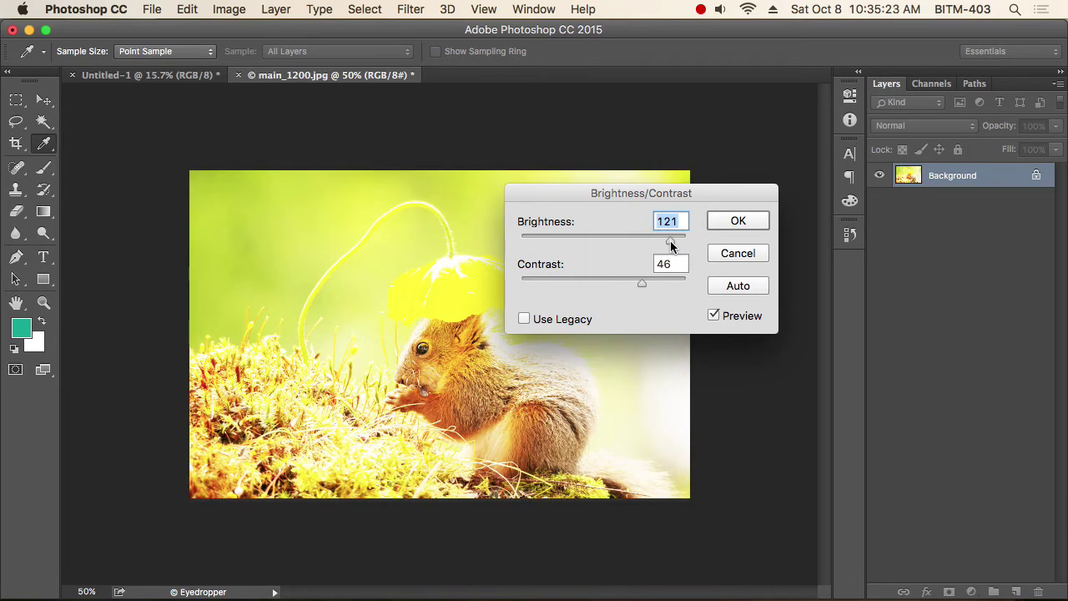
key(alt)
key(alt)
click(753, 259)
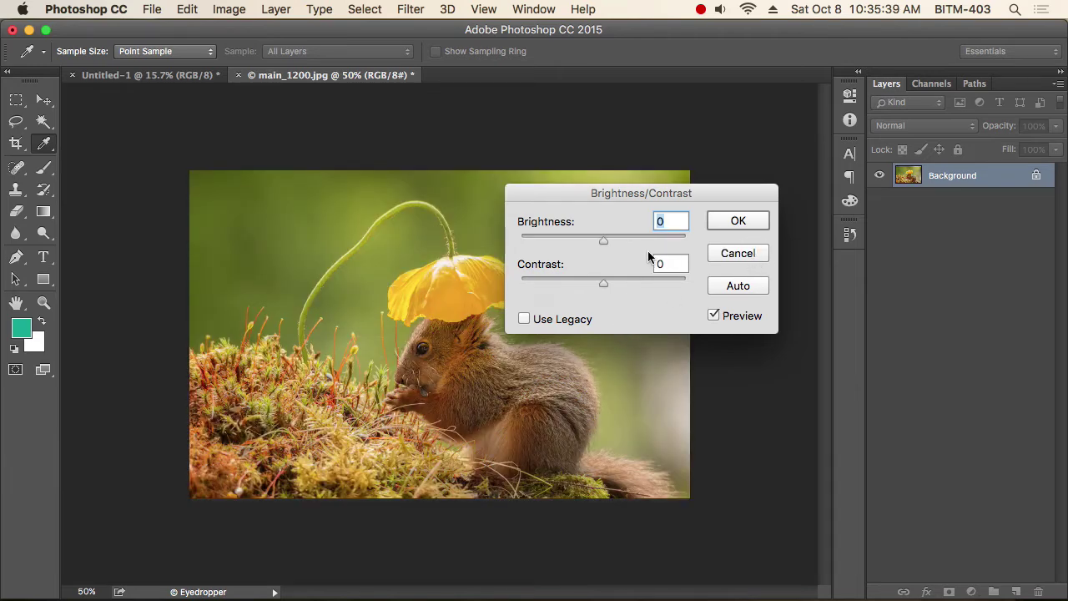
Try brightness 48 with more contrast, compare via Preview, then cancel the changes.
drag(603, 240, 632, 237)
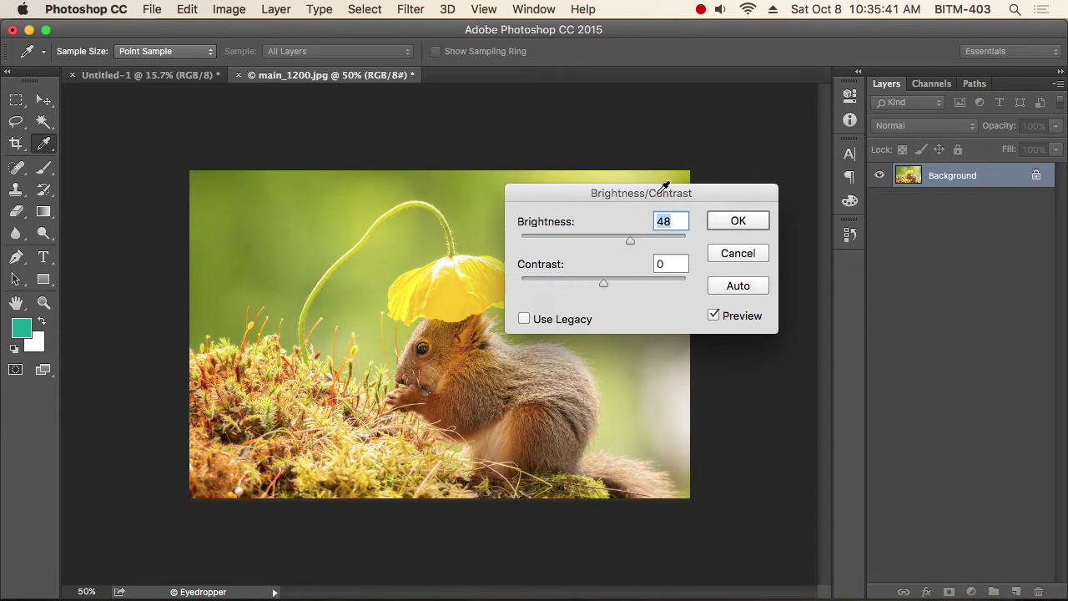
drag(663, 194, 739, 112)
drag(709, 158, 734, 161)
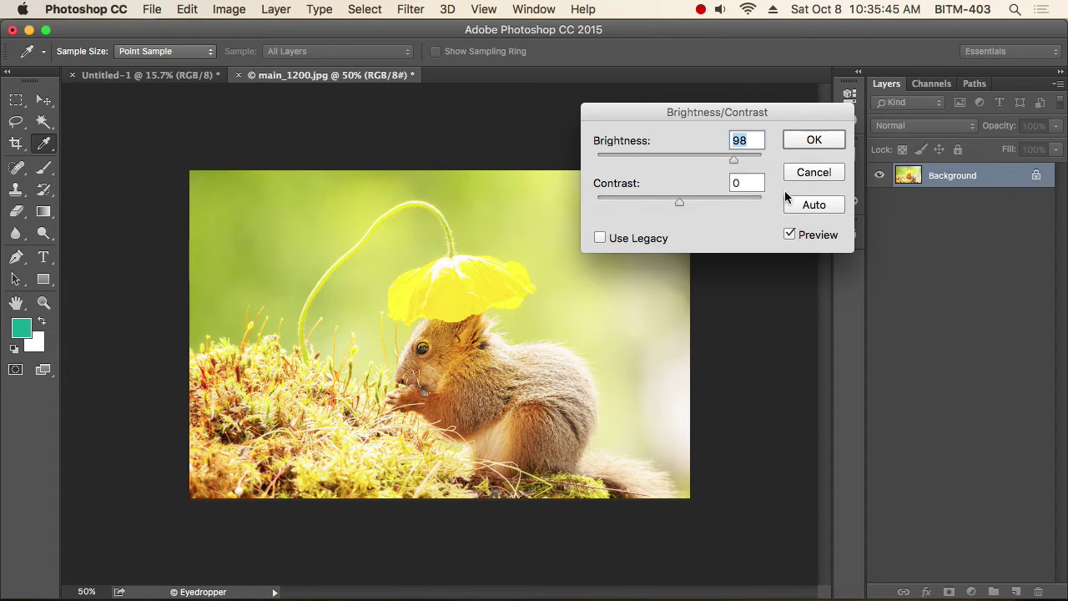
click(790, 235)
click(791, 234)
click(790, 235)
mouse_move(684, 208)
mouse_down()
mouse_move(745, 207)
mouse_move(611, 208)
mouse_move(691, 202)
mouse_up()
click(659, 205)
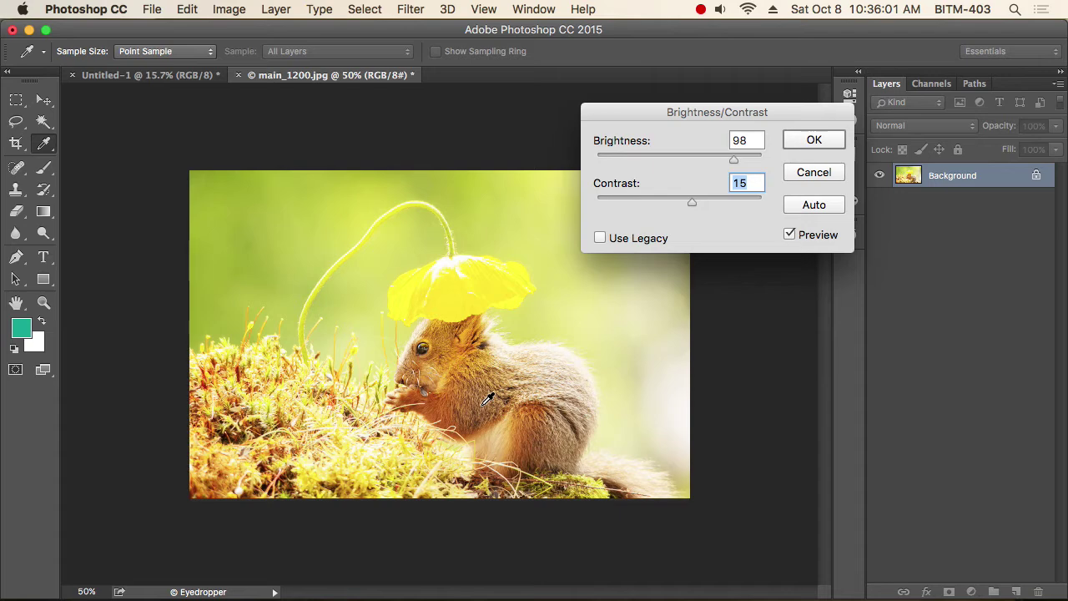
click(812, 174)
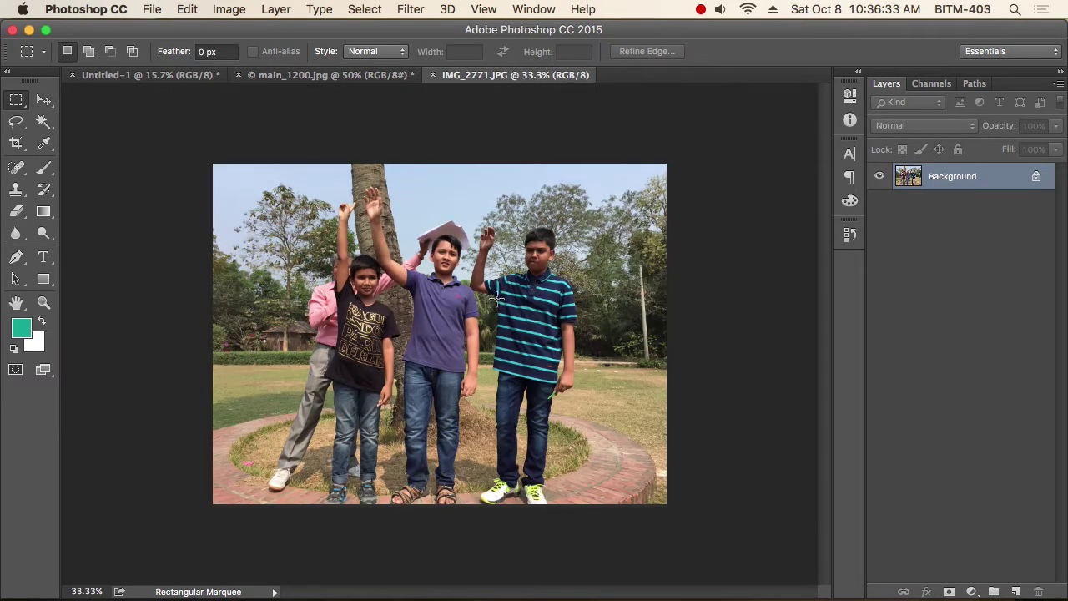
Apply Brightness/Contrast to IMG_2771.JPG with Brightness 76 and Contrast 52.
click(229, 9)
mouse_move(256, 55)
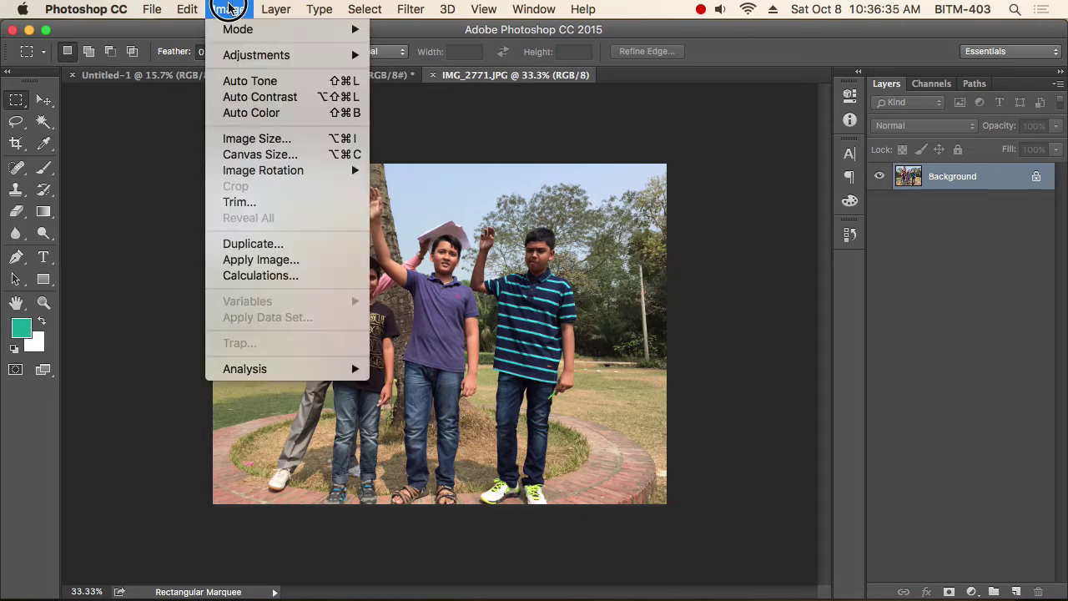
click(472, 62)
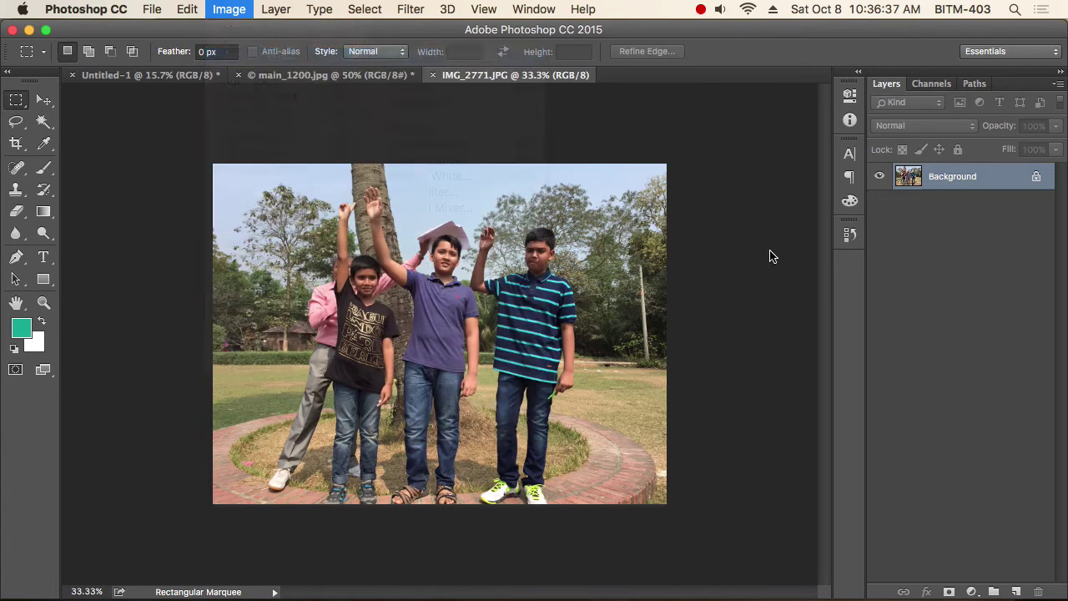
drag(723, 109, 865, 171)
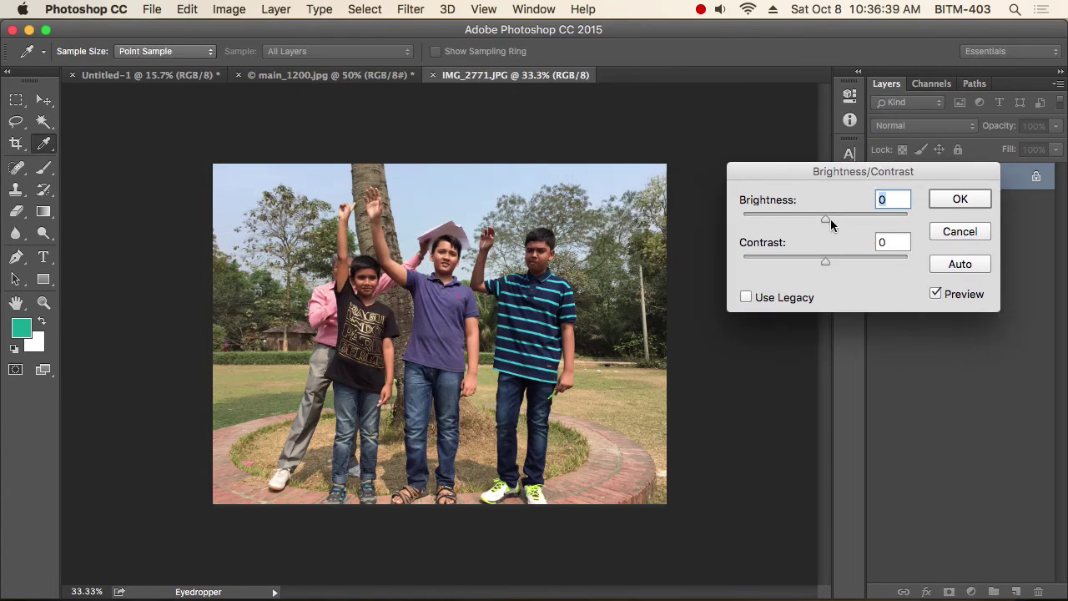
drag(825, 218, 866, 218)
drag(833, 263, 885, 282)
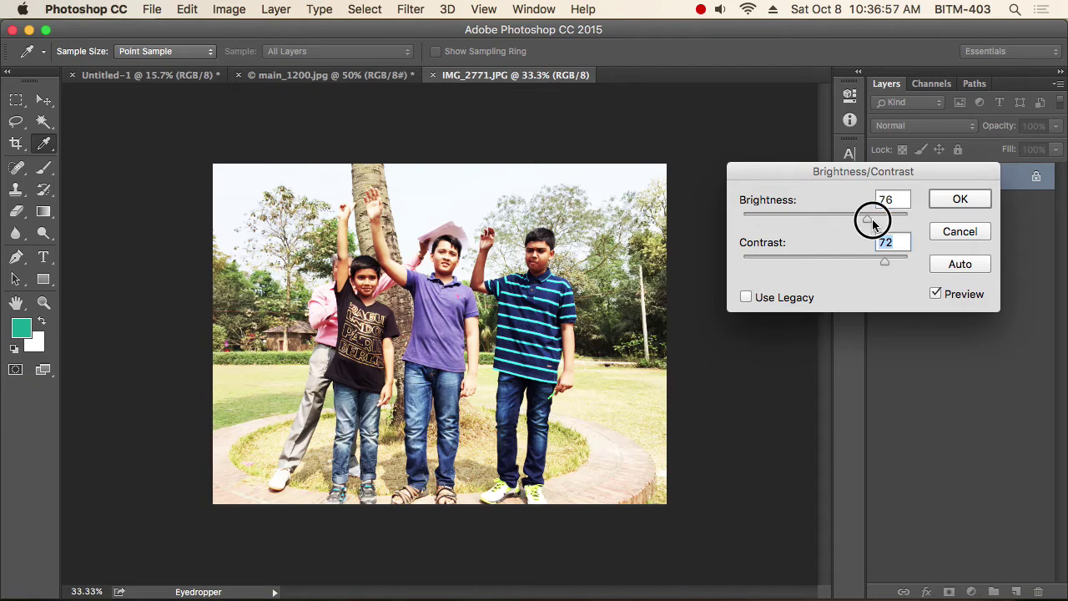
drag(870, 218, 867, 218)
mouse_move(885, 262)
mouse_down()
mouse_move(846, 270)
mouse_move(883, 270)
mouse_up()
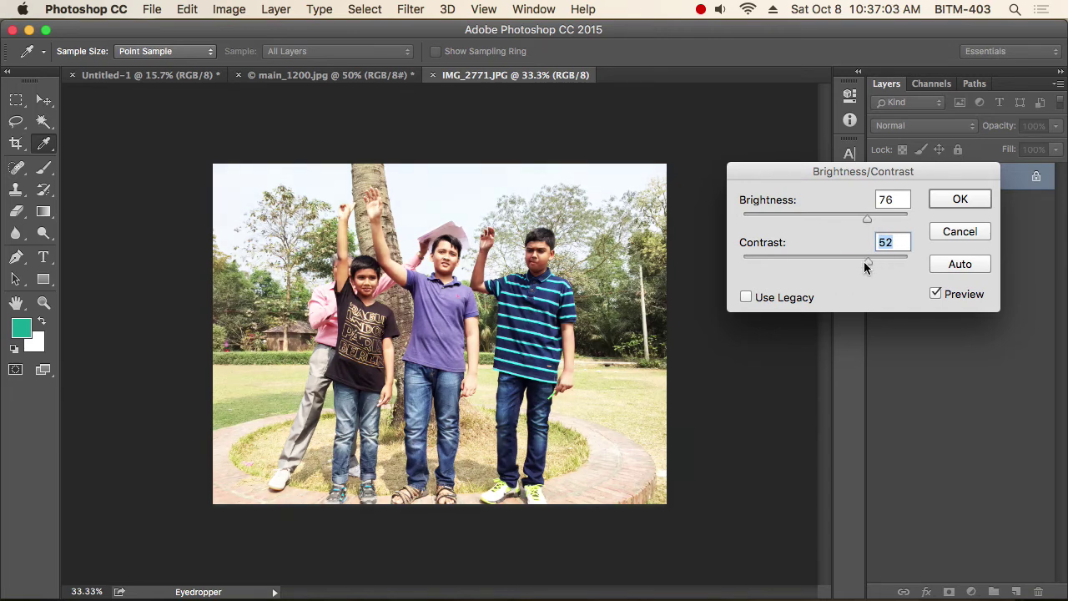
click(956, 200)
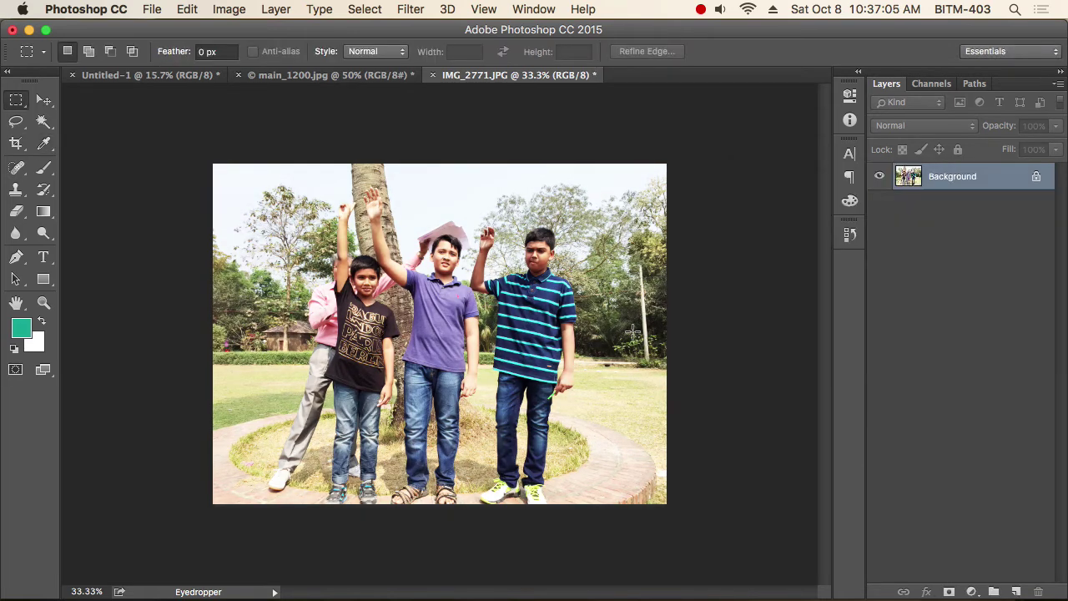
Zoom in to compare the brightened and original group photo, then revert IMG_2771.JPG via File > Revert.
key(super+plus)
click(331, 286)
key(super+plus)
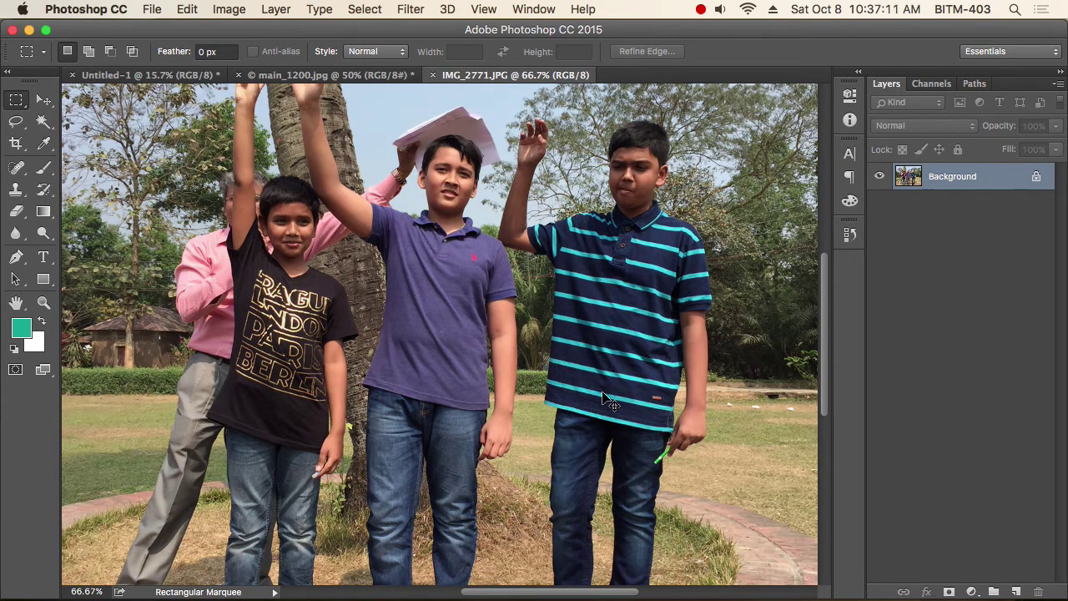
key(shift+super+l)
key(super+z)
key(super+z)
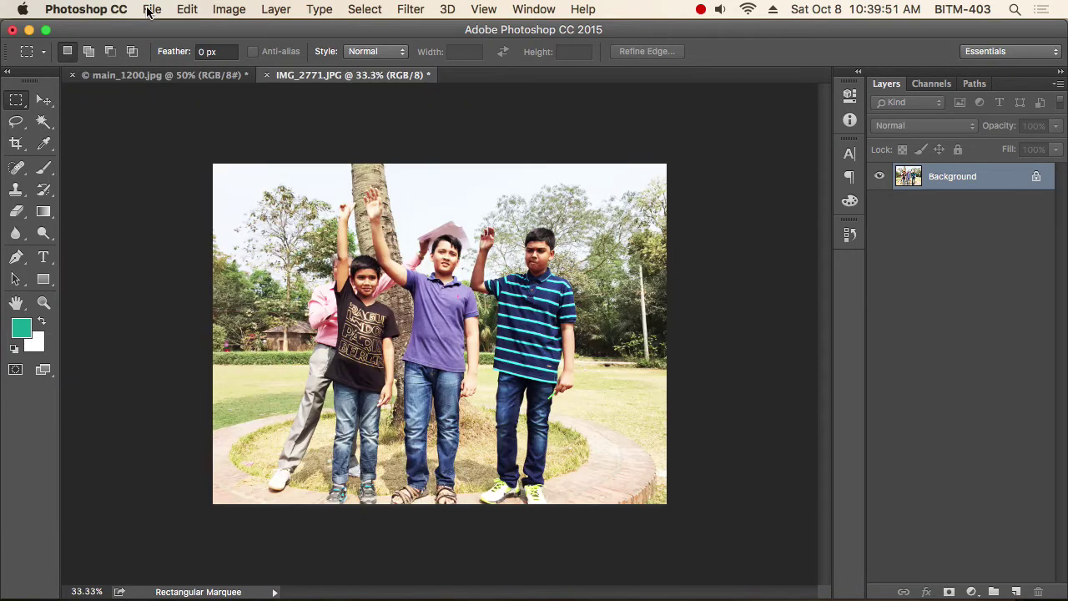
click(149, 12)
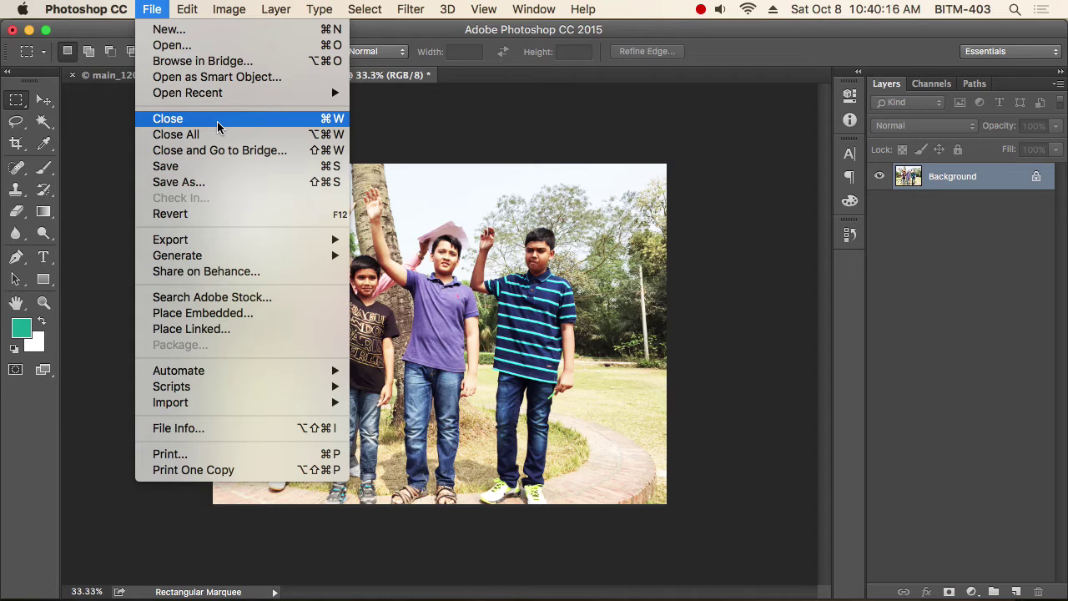
click(188, 216)
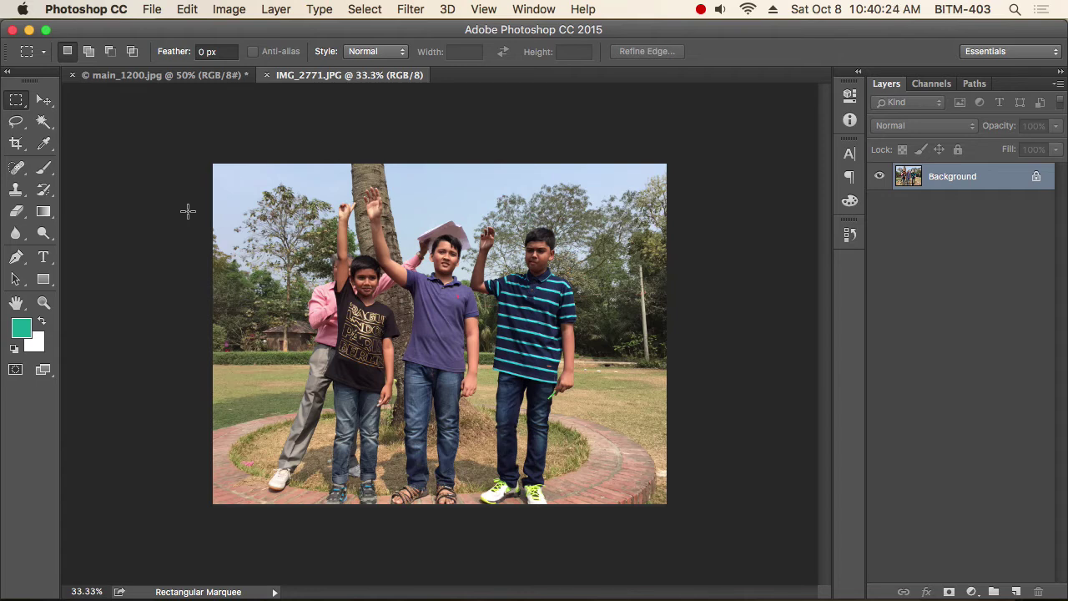
click(215, 10)
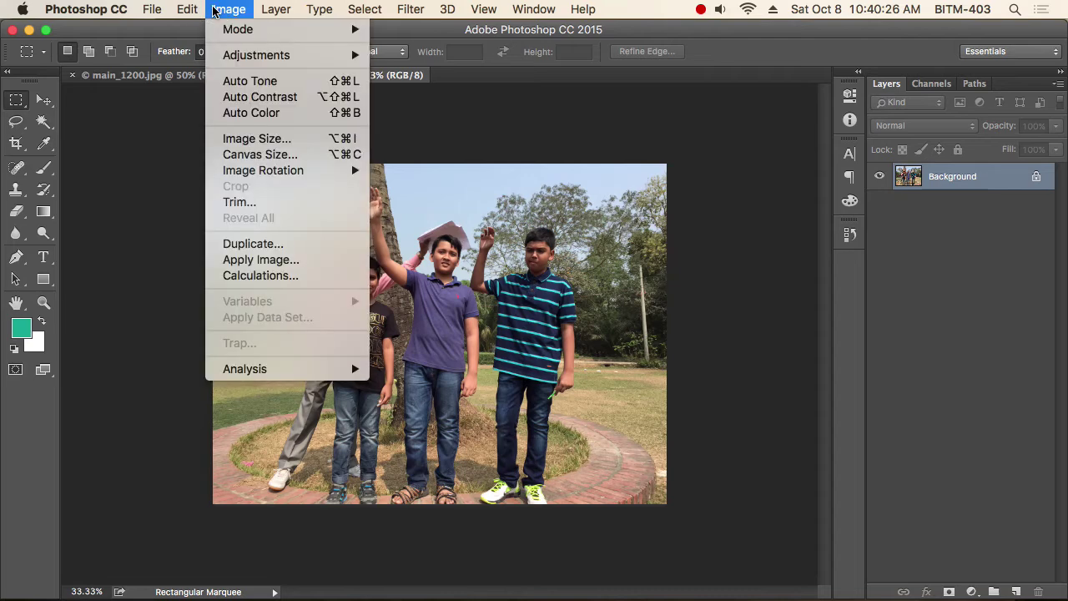
mouse_move(256, 55)
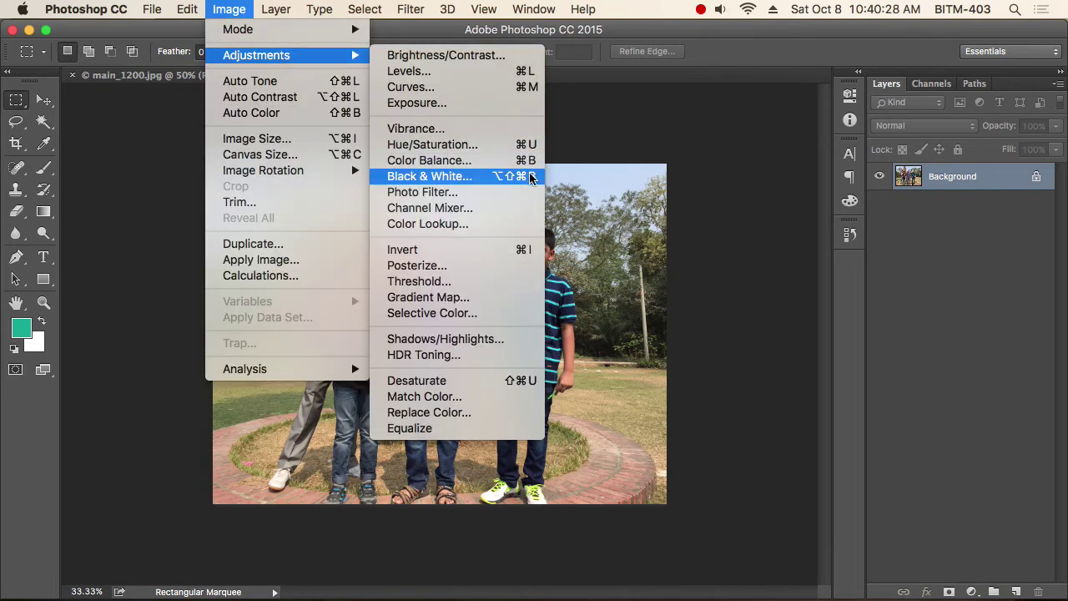
click(481, 161)
mouse_move(675, 147)
mouse_down()
mouse_move(845, 227)
mouse_move(791, 231)
mouse_up()
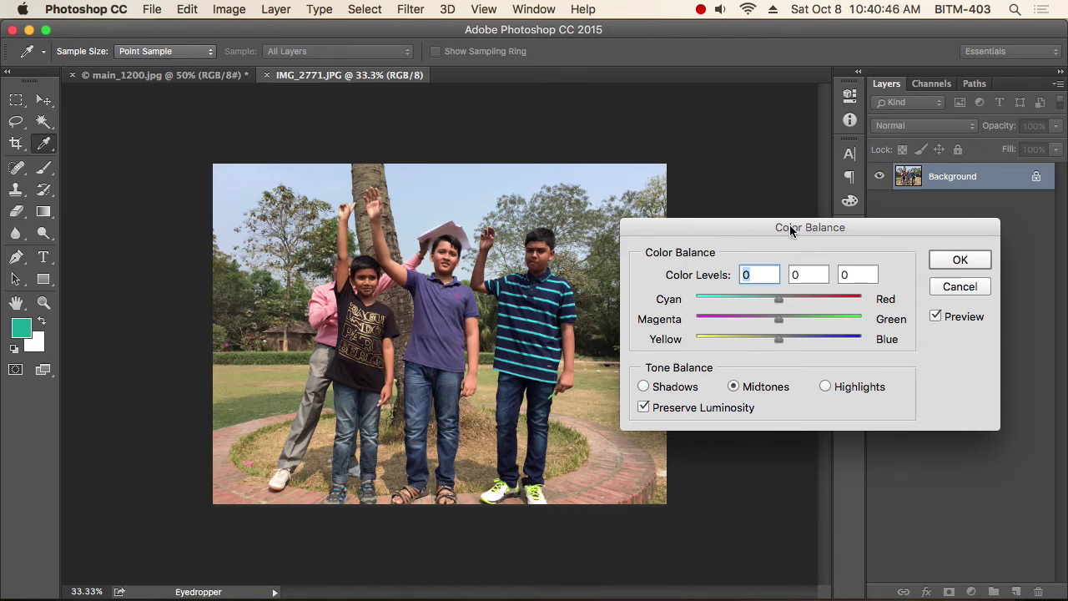
click(977, 287)
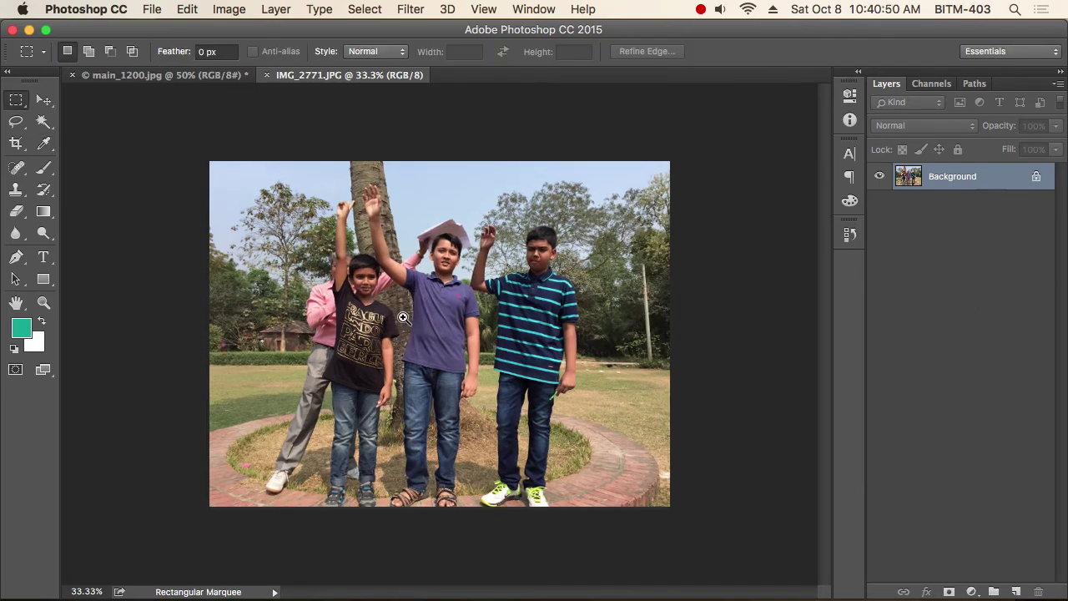
click(442, 298)
click(517, 243)
drag(517, 242, 606, 315)
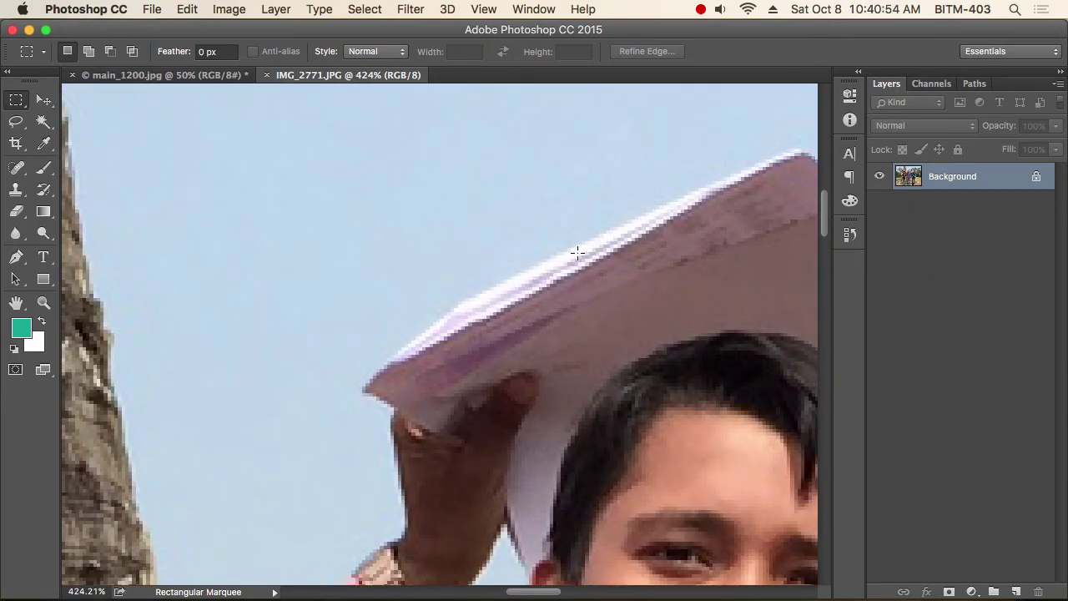
drag(661, 314, 606, 334)
drag(703, 386, 607, 282)
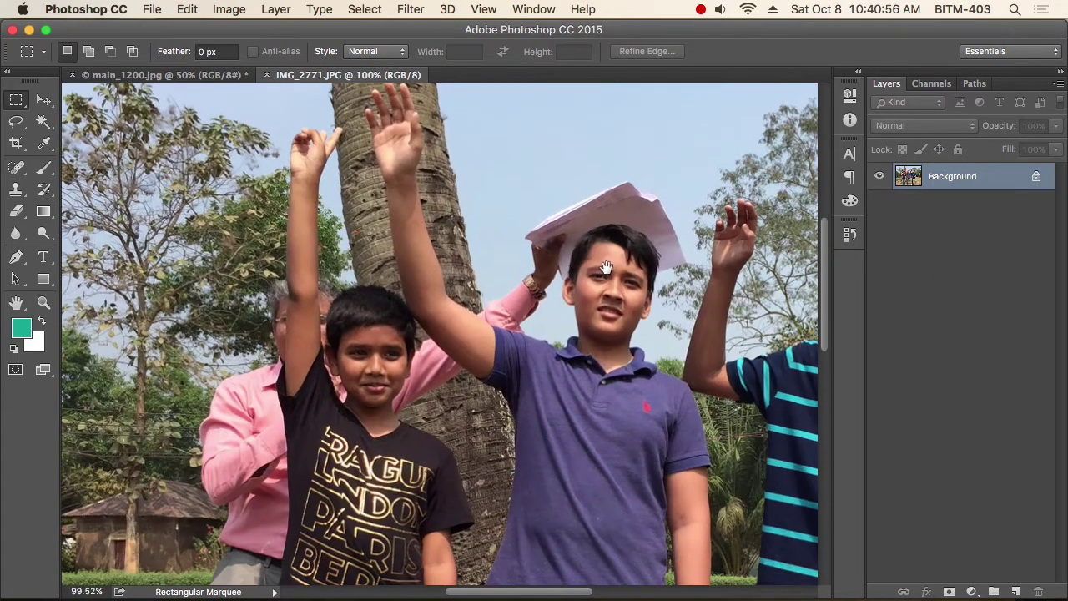
drag(295, 157, 399, 236)
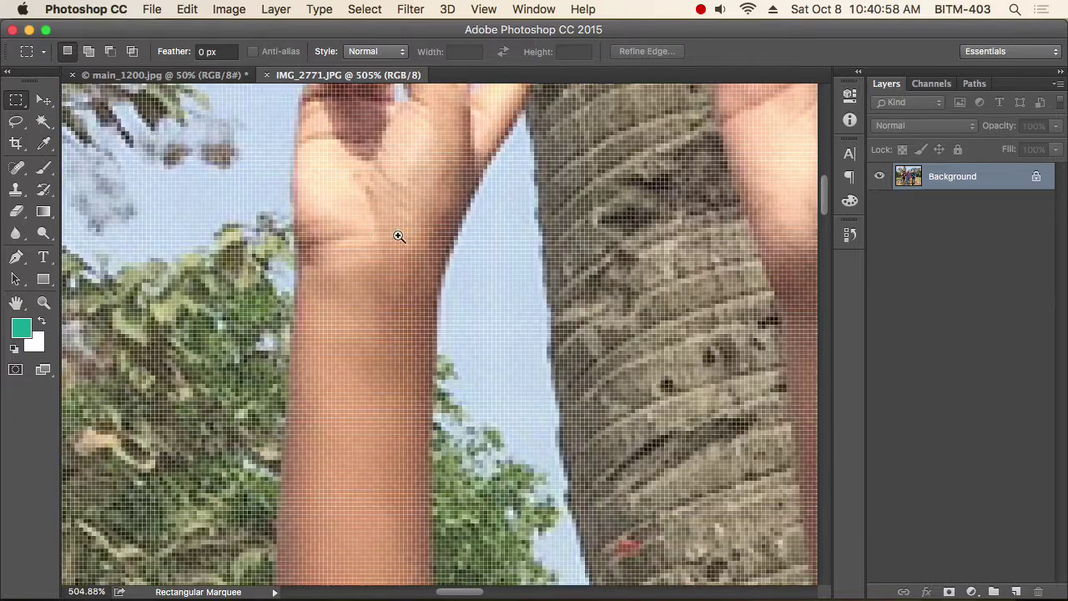
drag(692, 244, 658, 323)
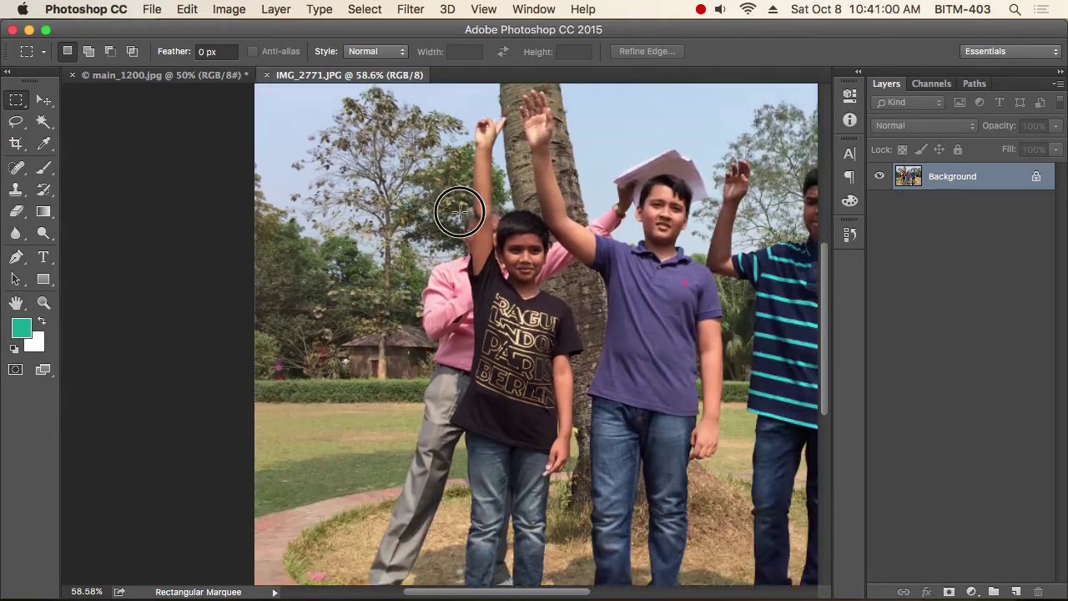
scroll(688, 286, right, 3)
scroll(688, 287, right, 5)
scroll(688, 286, down, 3)
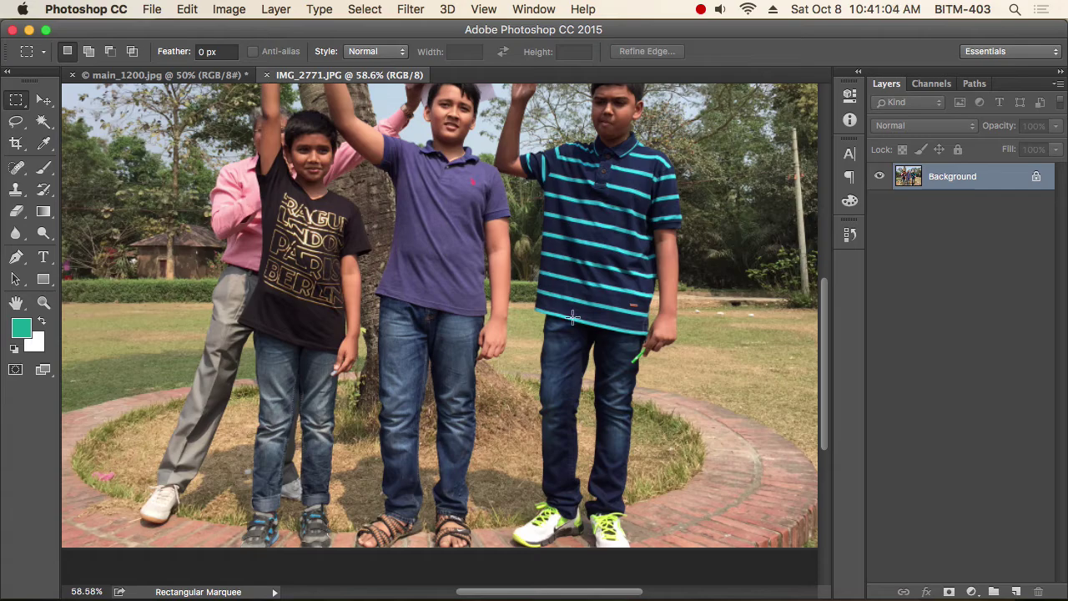
alt+click(487, 295)
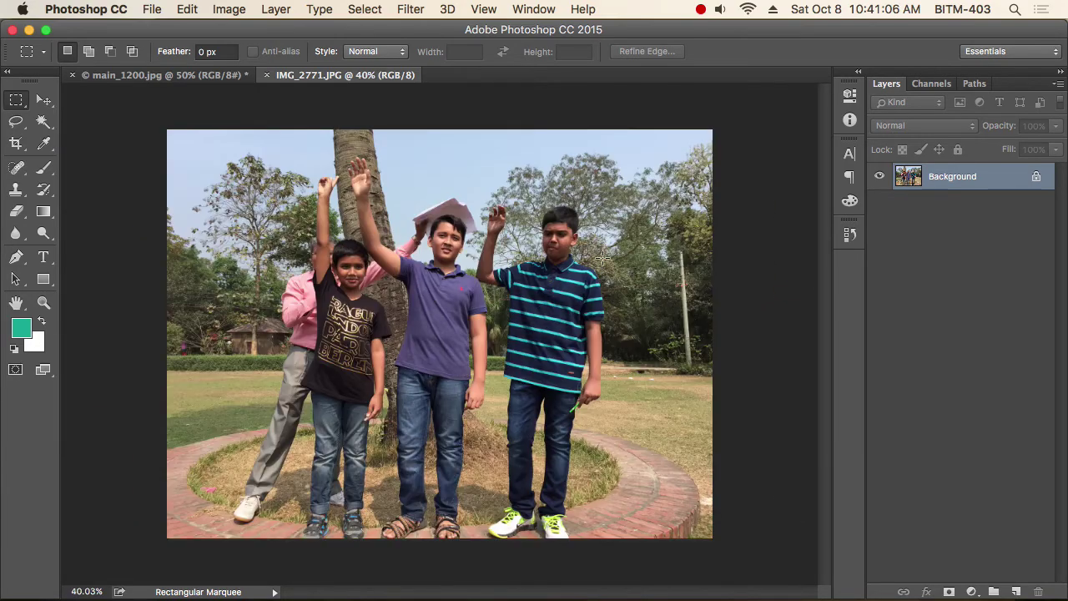
mouse_move(639, 345)
mouse_down()
mouse_move(749, 394)
mouse_move(756, 410)
mouse_up()
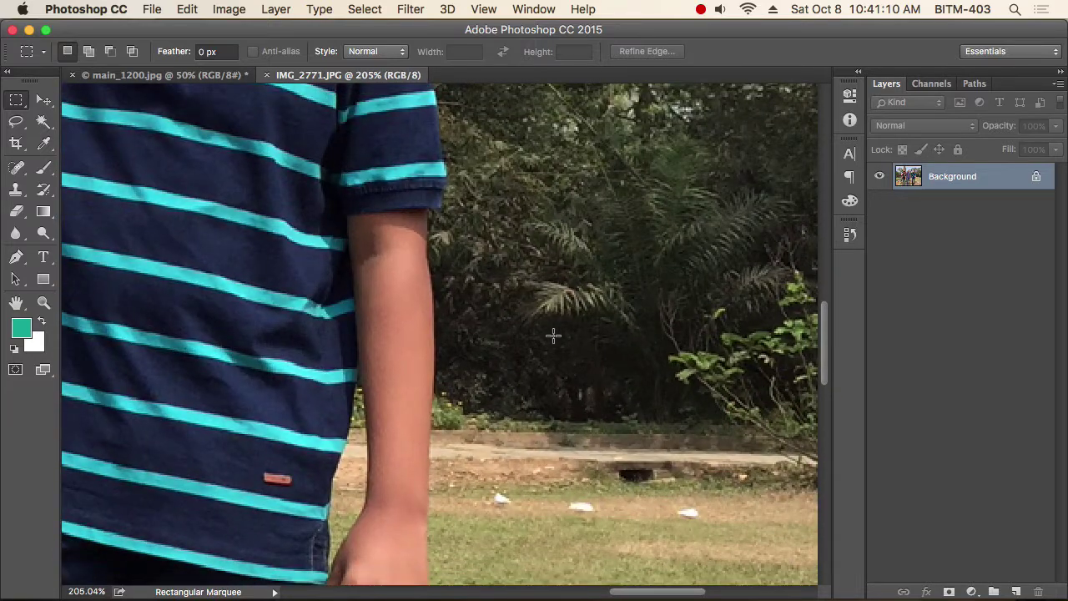
drag(553, 334, 676, 382)
click(706, 406)
drag(329, 191, 358, 262)
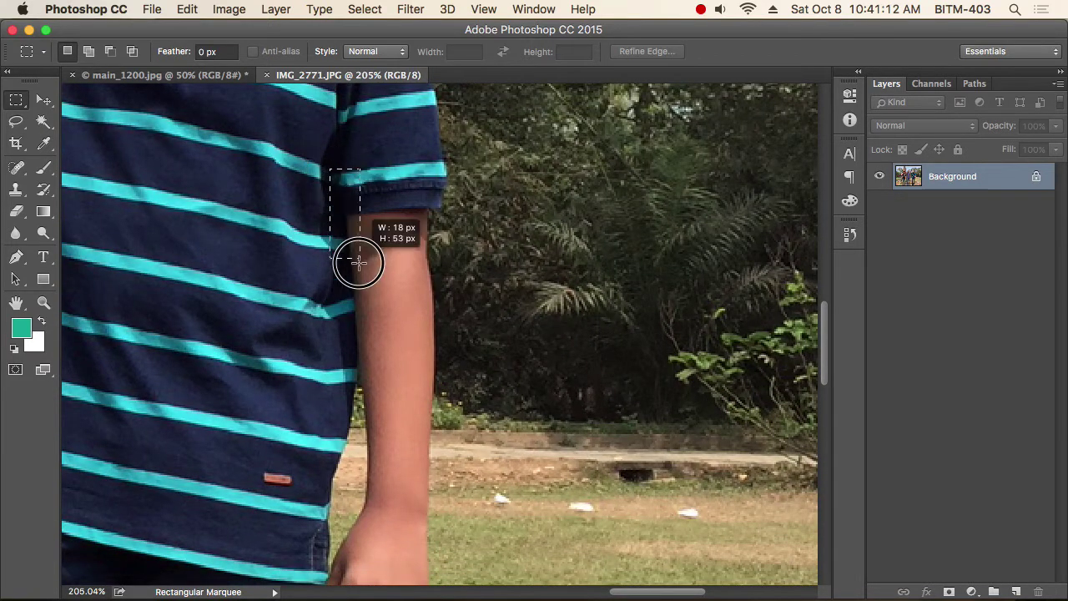
click(358, 306)
click(349, 305)
key(ctrl+0)
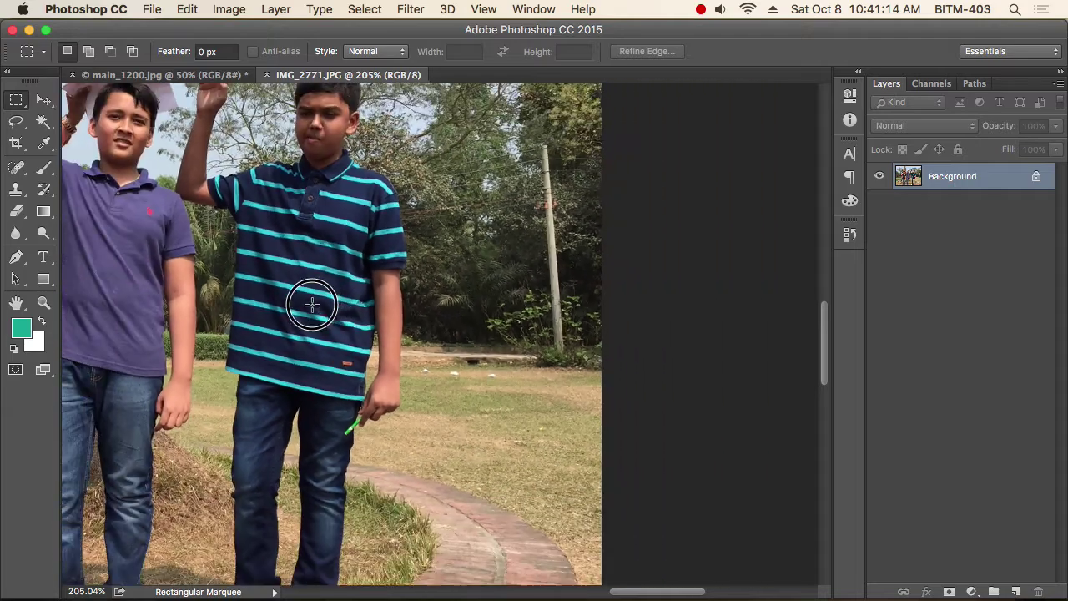
drag(279, 303, 576, 311)
scroll(417, 262, down, 5)
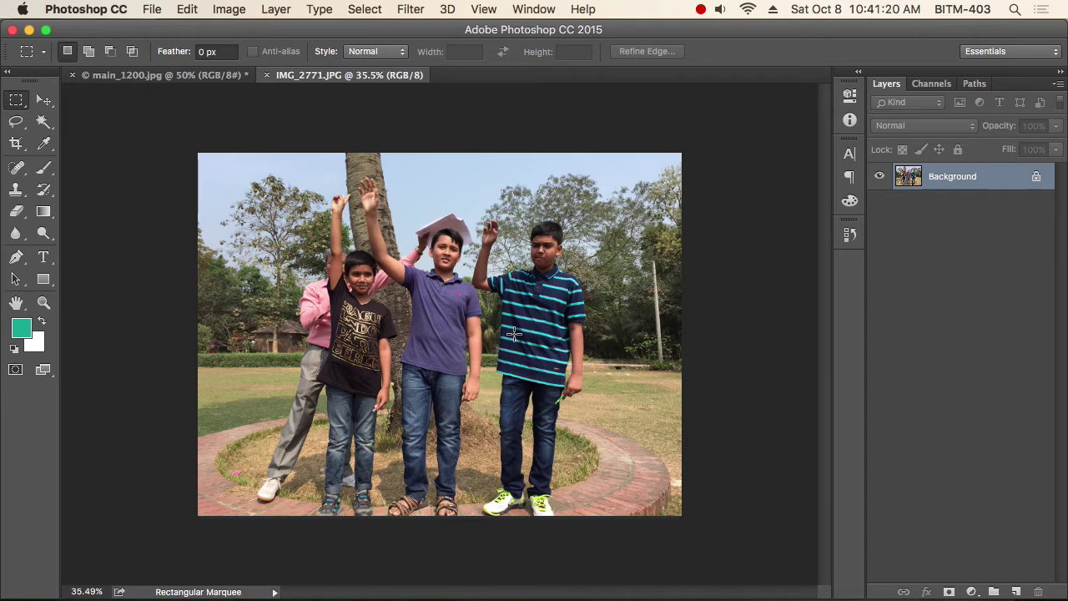
click(229, 10)
mouse_move(256, 55)
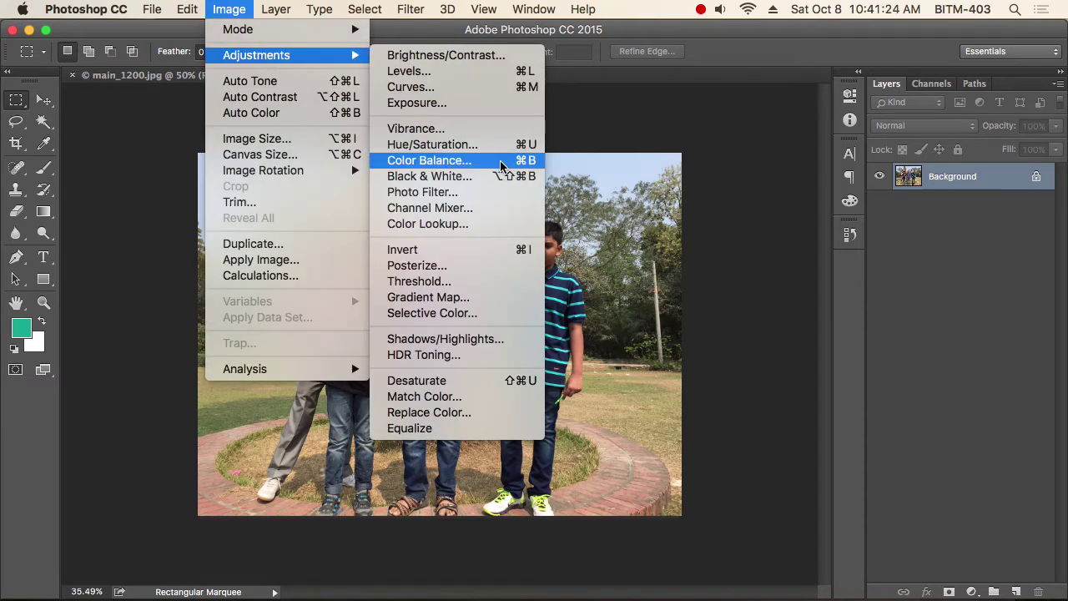
click(498, 163)
drag(800, 225, 770, 201)
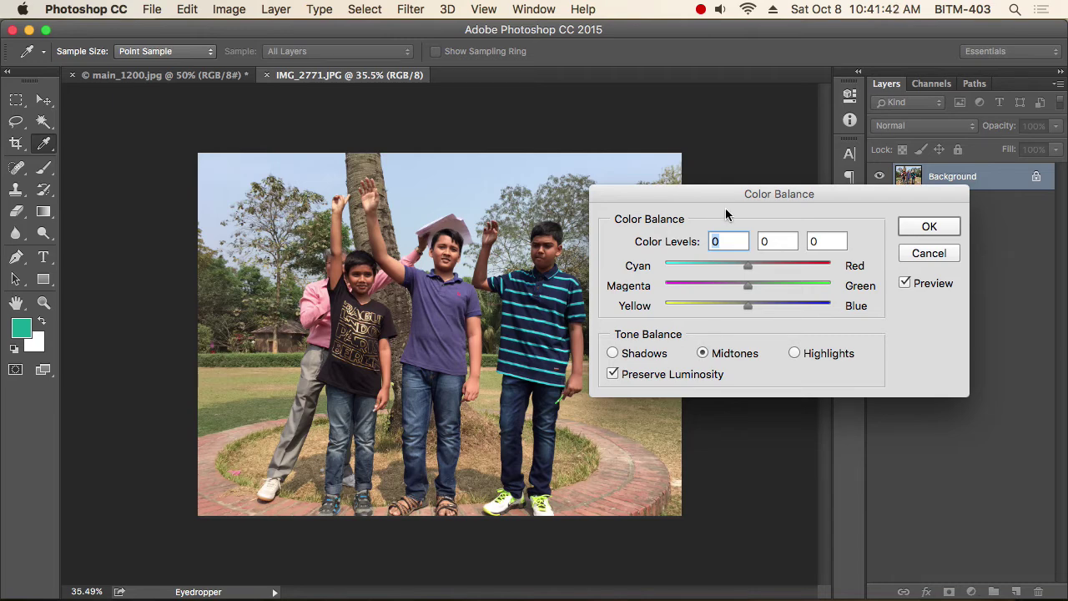
drag(729, 194, 834, 242)
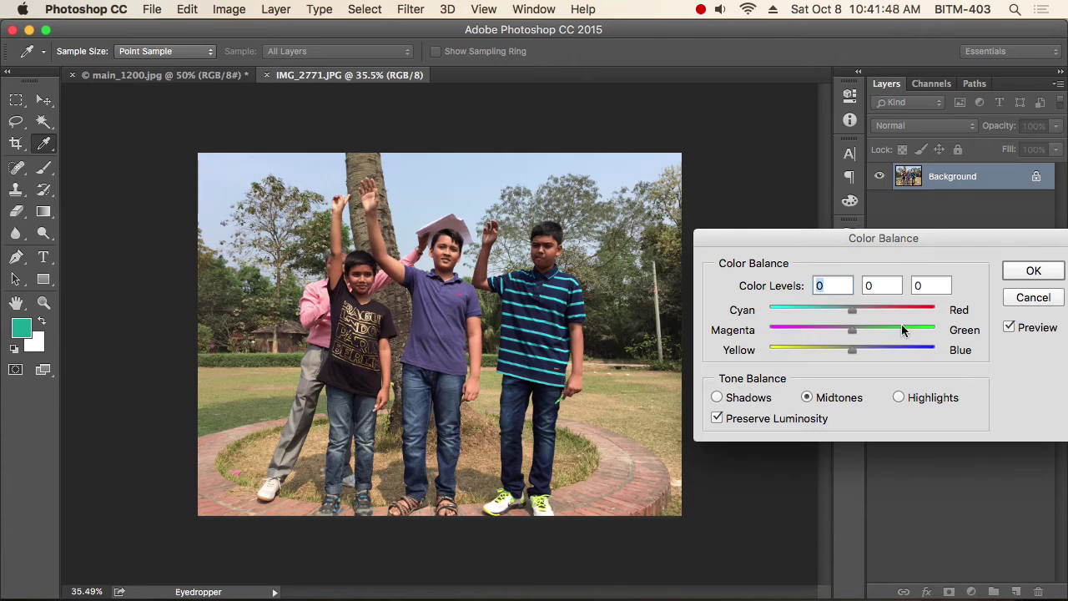
drag(884, 238, 830, 219)
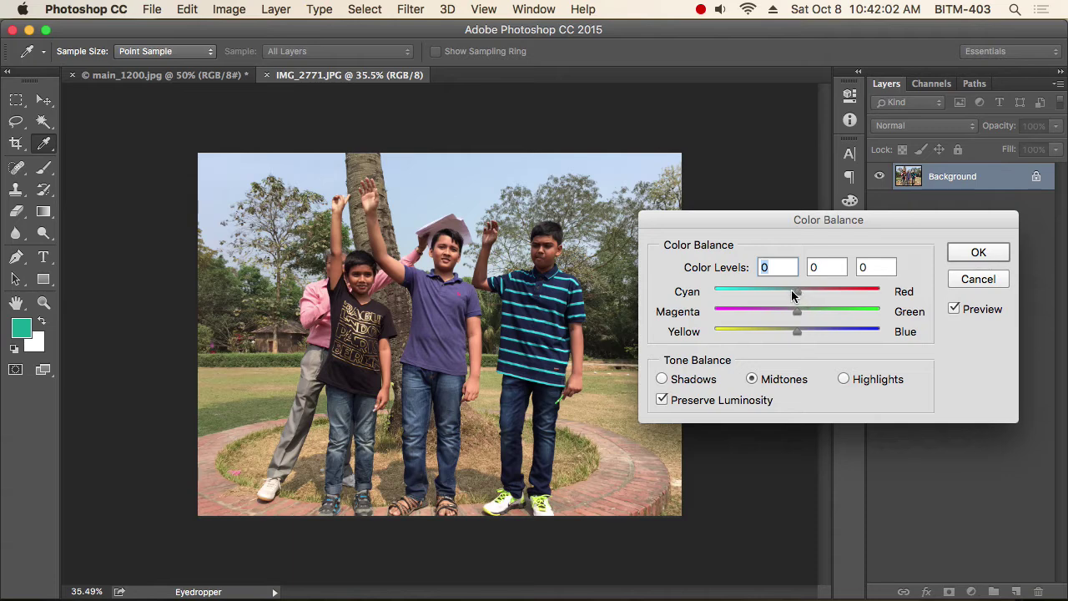
drag(797, 292, 736, 296)
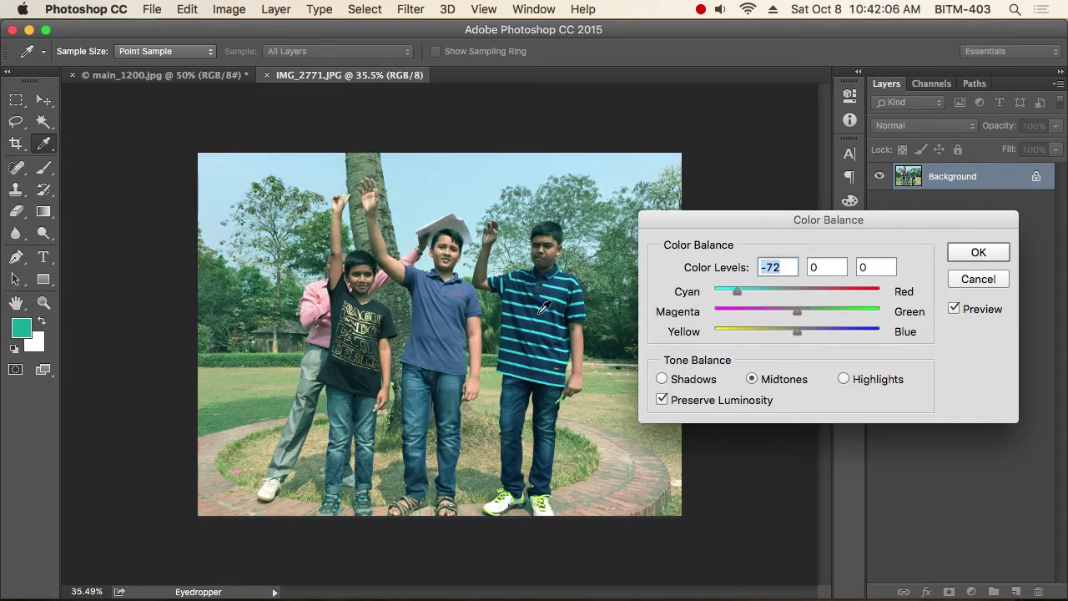
mouse_move(734, 290)
mouse_down()
mouse_move(799, 292)
mouse_move(814, 316)
mouse_move(863, 317)
mouse_move(732, 317)
mouse_move(727, 325)
mouse_move(820, 322)
mouse_move(851, 336)
mouse_move(740, 338)
mouse_move(848, 338)
mouse_move(739, 338)
mouse_move(849, 345)
mouse_move(772, 352)
mouse_up()
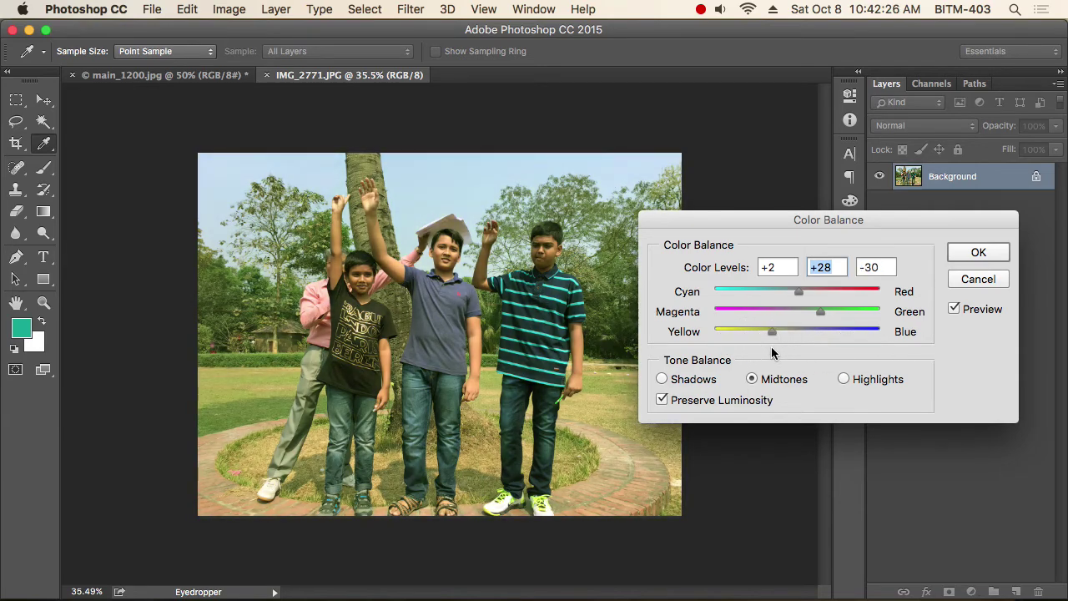
key(Tab)
mouse_move(822, 314)
mouse_down()
mouse_move(766, 311)
mouse_move(830, 297)
mouse_up()
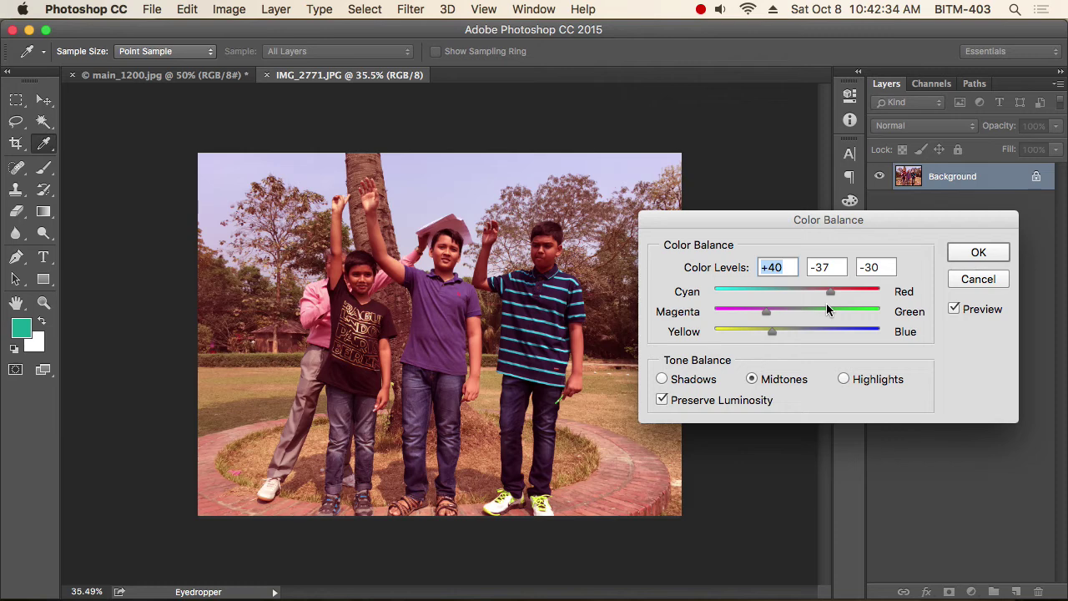
click(863, 385)
click(755, 381)
click(676, 382)
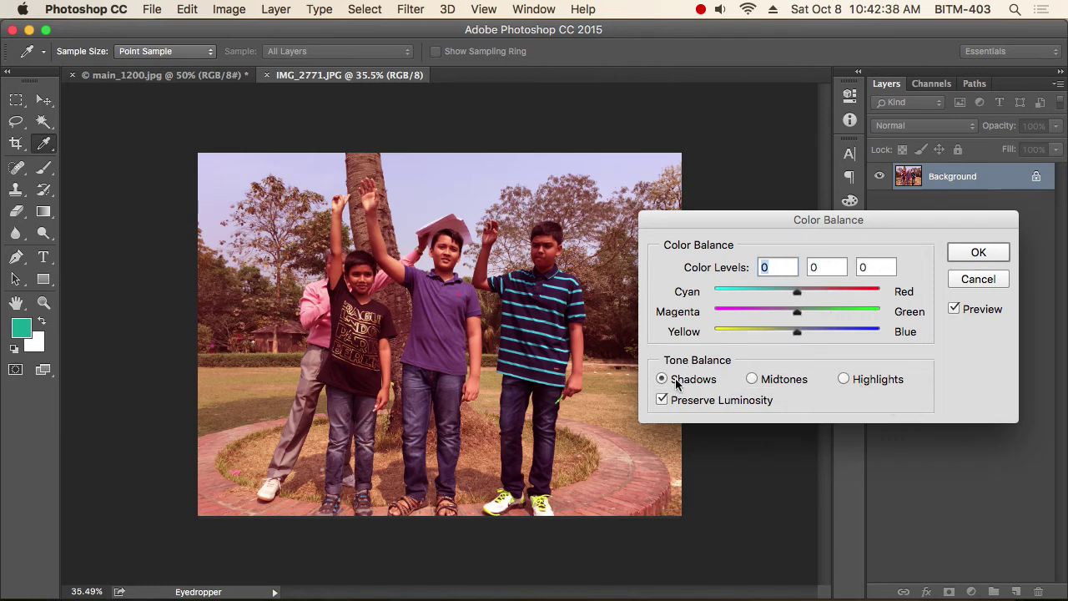
click(792, 384)
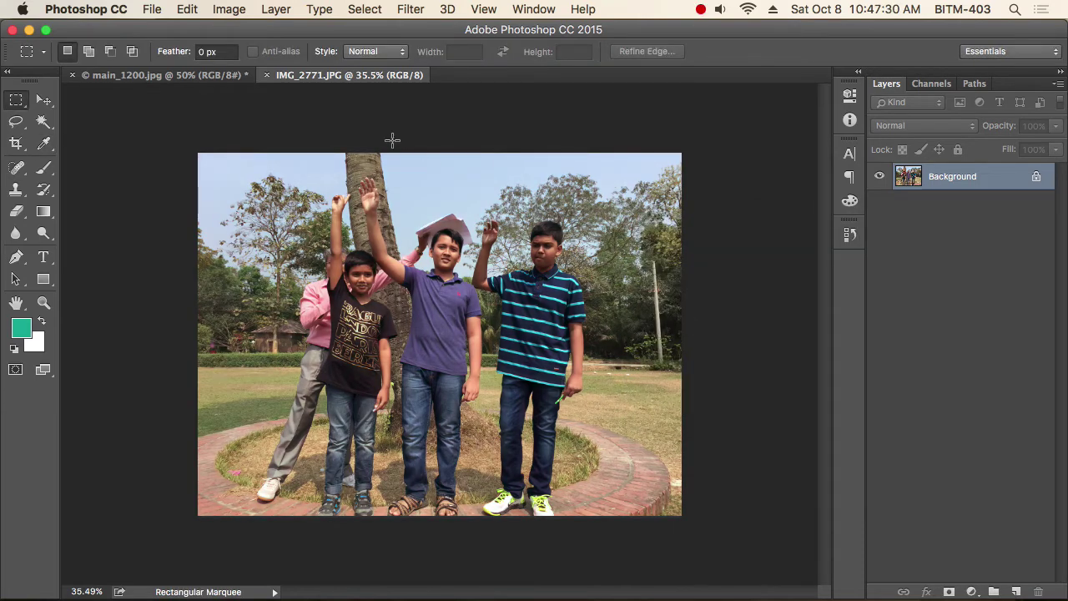
click(222, 8)
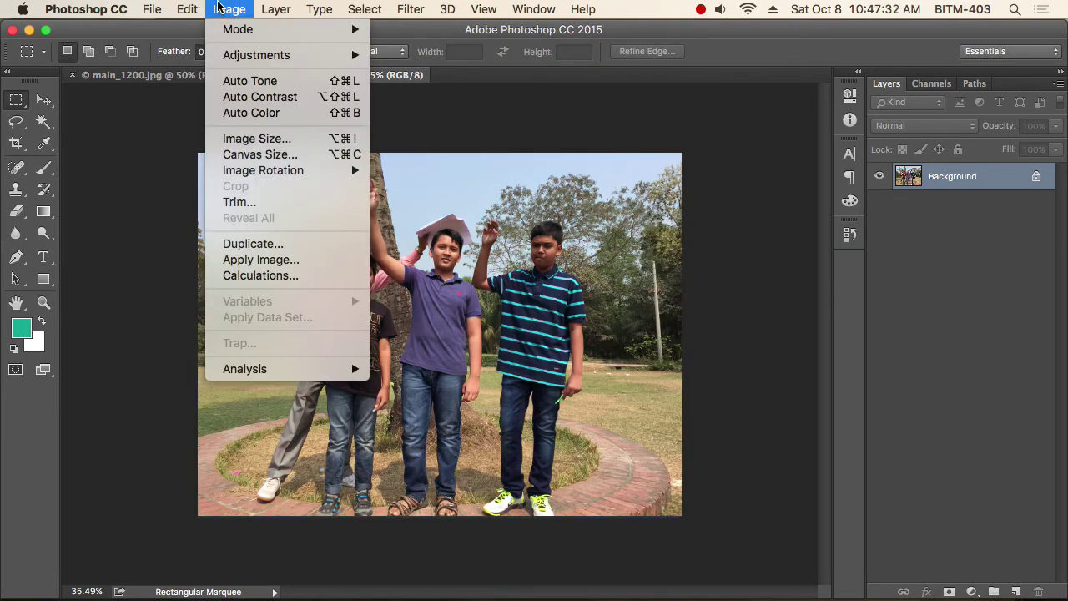
click(218, 8)
click(219, 7)
mouse_move(237, 29)
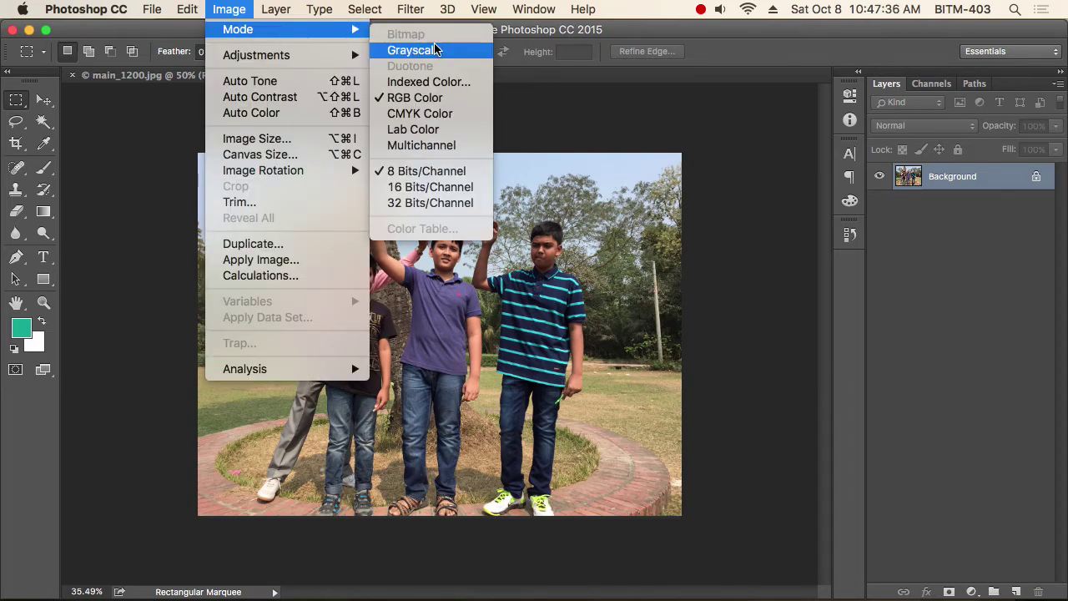
click(435, 52)
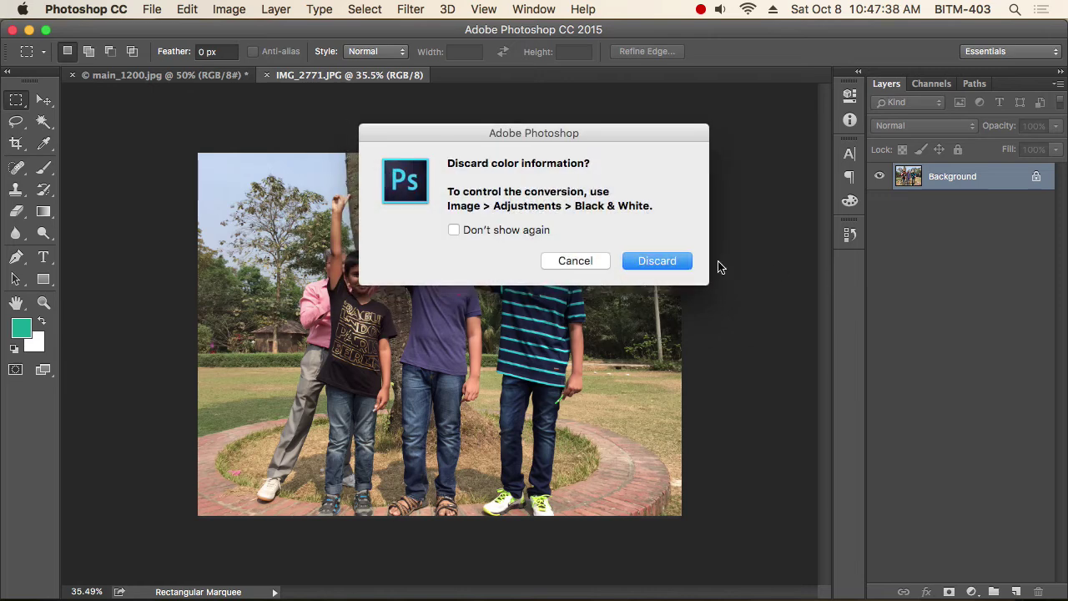
click(658, 261)
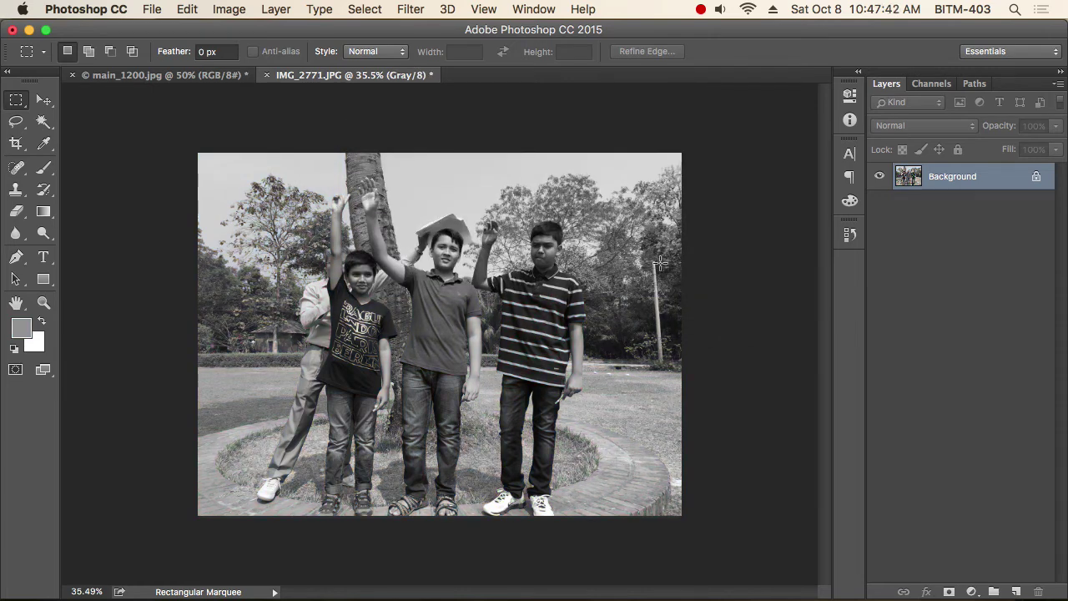
key(super+z)
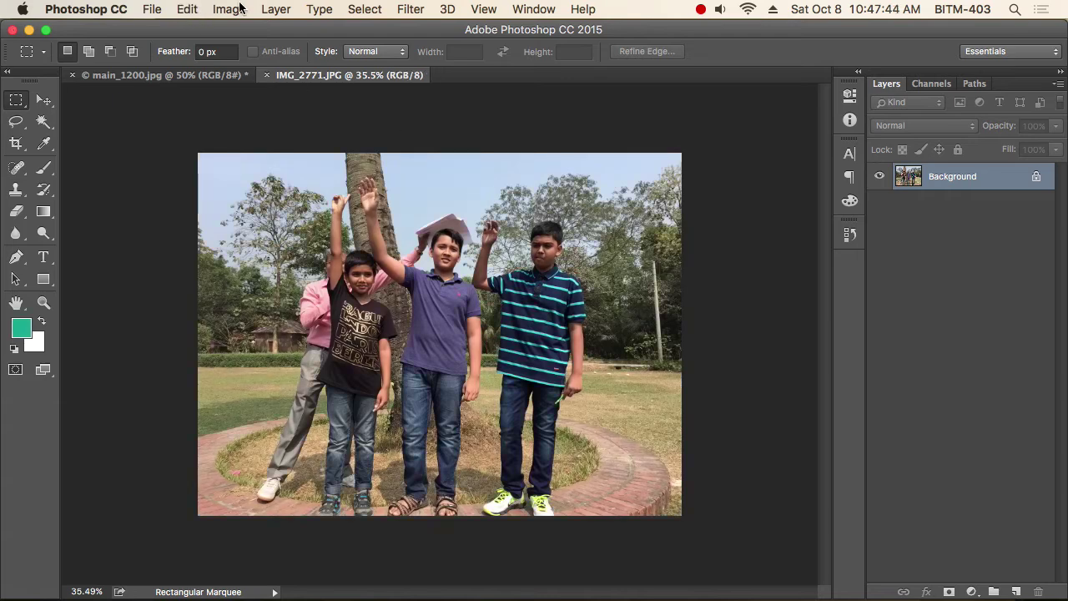
Open the Black & White adjustment on IMG_2771.JPG and move its dialog aside.
click(240, 8)
mouse_move(256, 55)
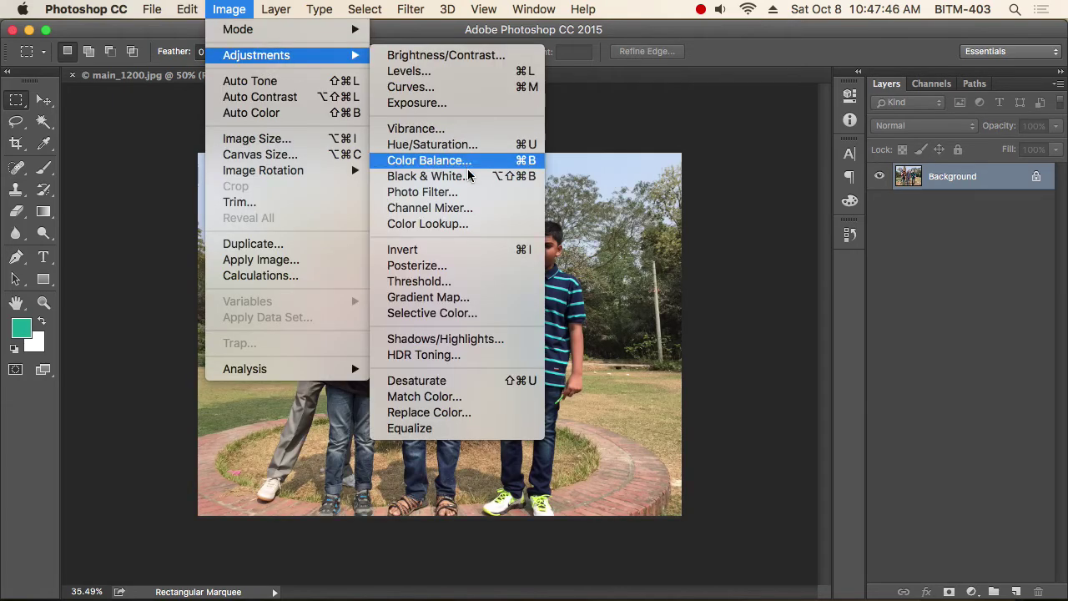
click(491, 178)
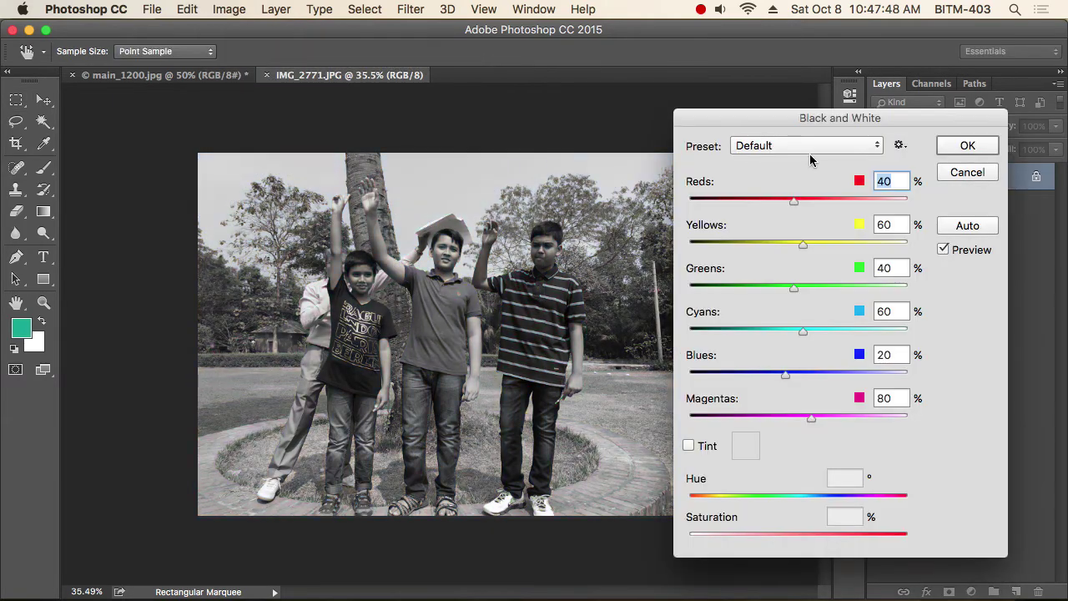
drag(775, 126, 806, 109)
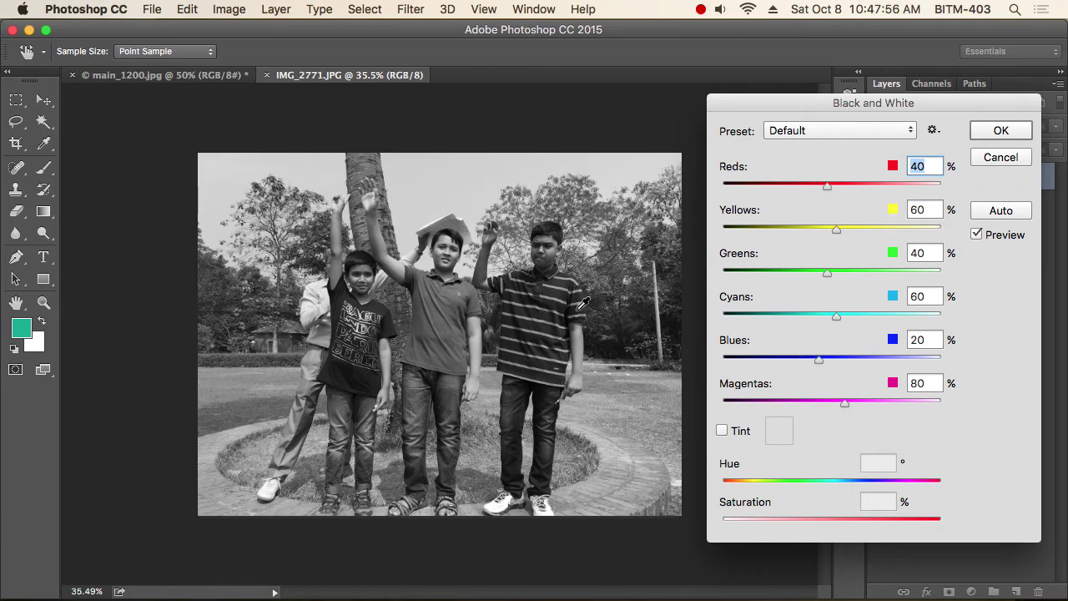
Set Reds 79, Yellows 117, Greens 45, Cyans 256 and Blues 216, comparing against the colour original.
mouse_move(839, 321)
mouse_down()
mouse_move(938, 328)
mouse_move(806, 326)
mouse_move(920, 340)
mouse_up()
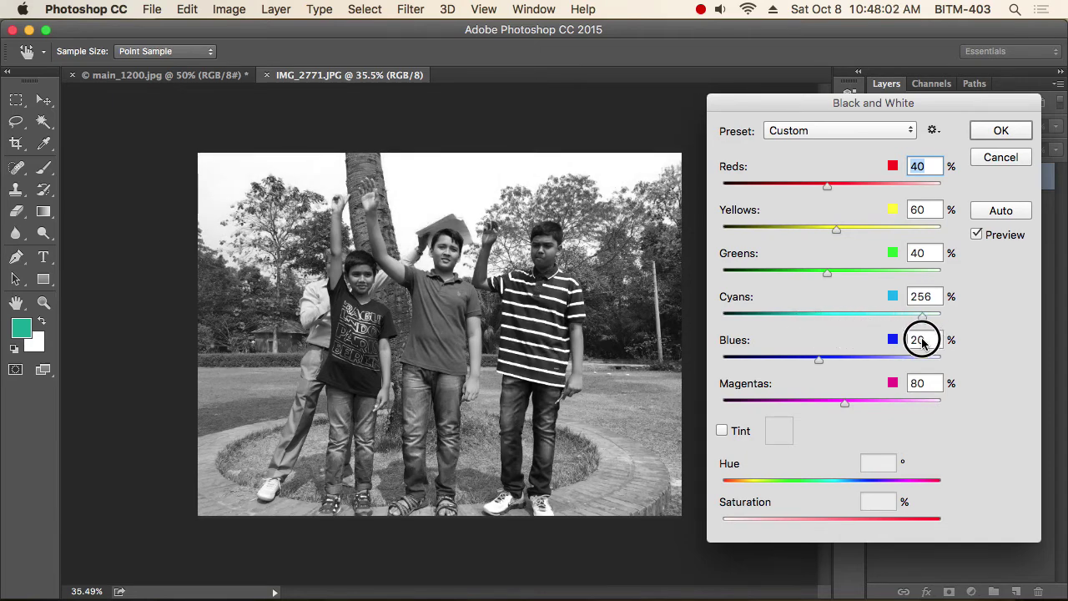
mouse_move(827, 271)
mouse_down()
mouse_move(863, 270)
mouse_move(830, 272)
mouse_up()
mouse_move(827, 186)
mouse_down()
mouse_move(881, 185)
mouse_move(843, 185)
mouse_up()
mouse_move(837, 231)
mouse_down()
mouse_move(906, 226)
mouse_move(858, 229)
mouse_up()
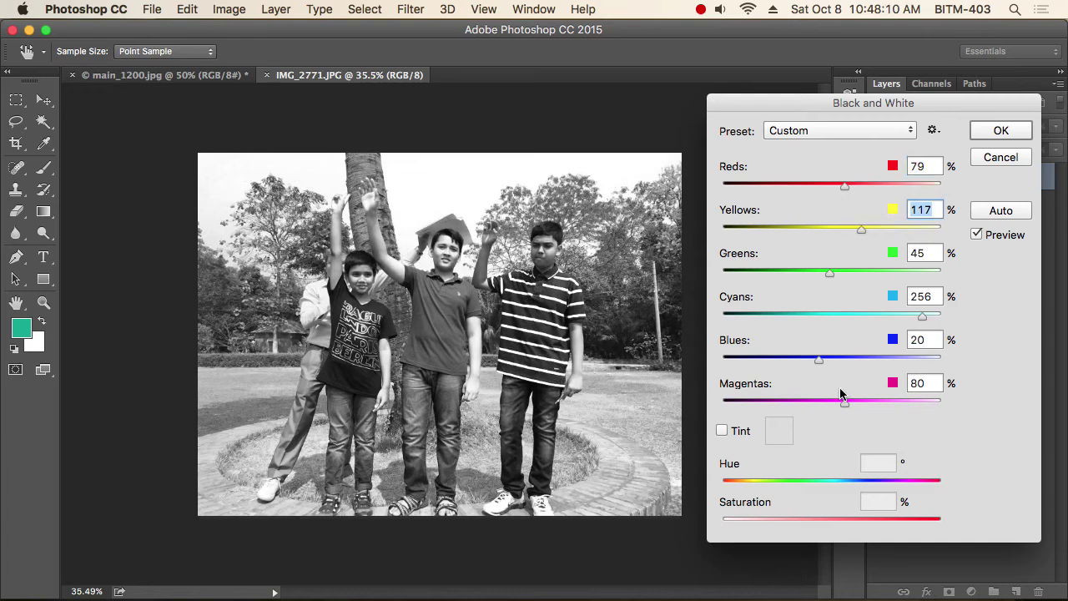
mouse_move(819, 359)
mouse_down()
mouse_move(915, 361)
mouse_move(888, 360)
mouse_up()
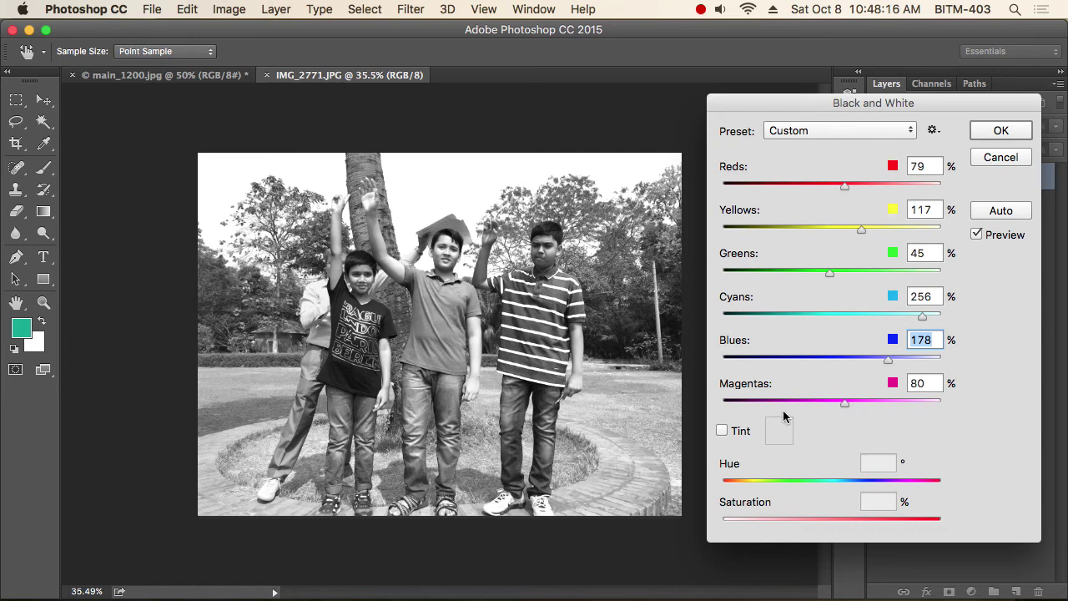
click(977, 237)
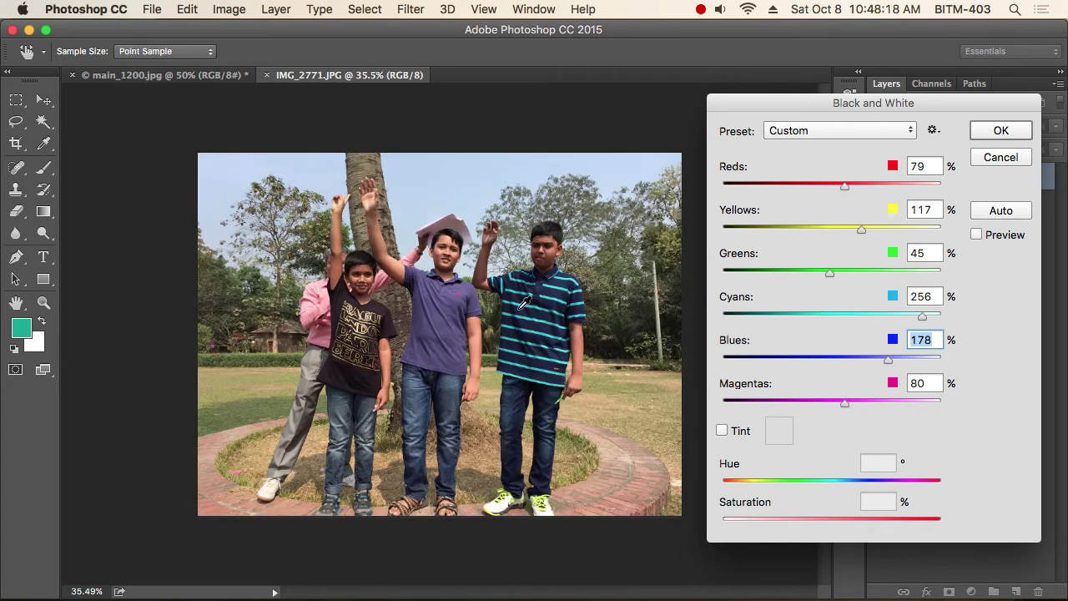
click(998, 236)
drag(889, 364, 905, 367)
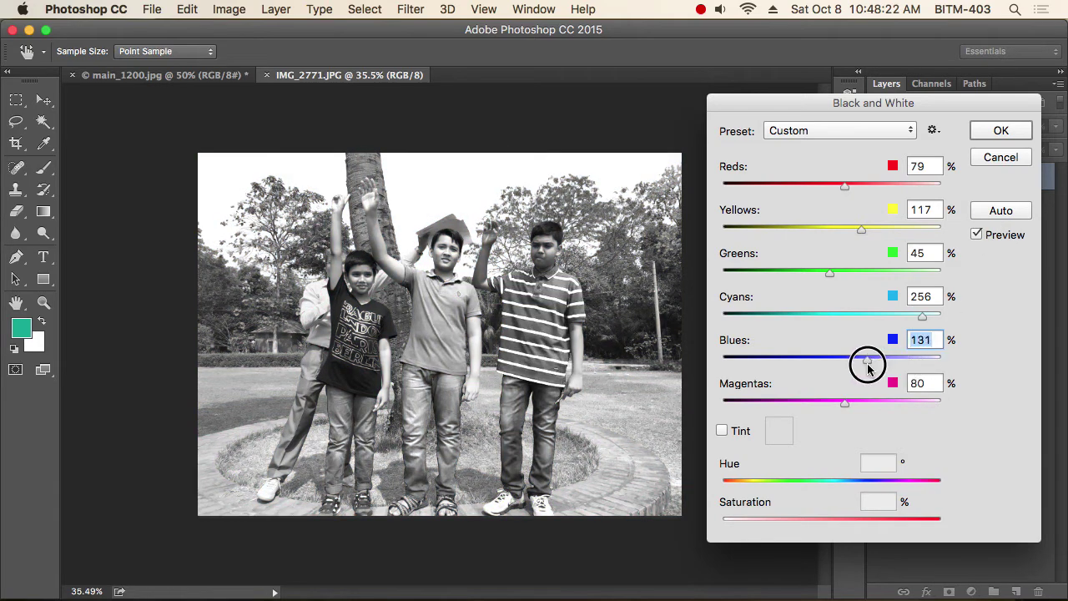
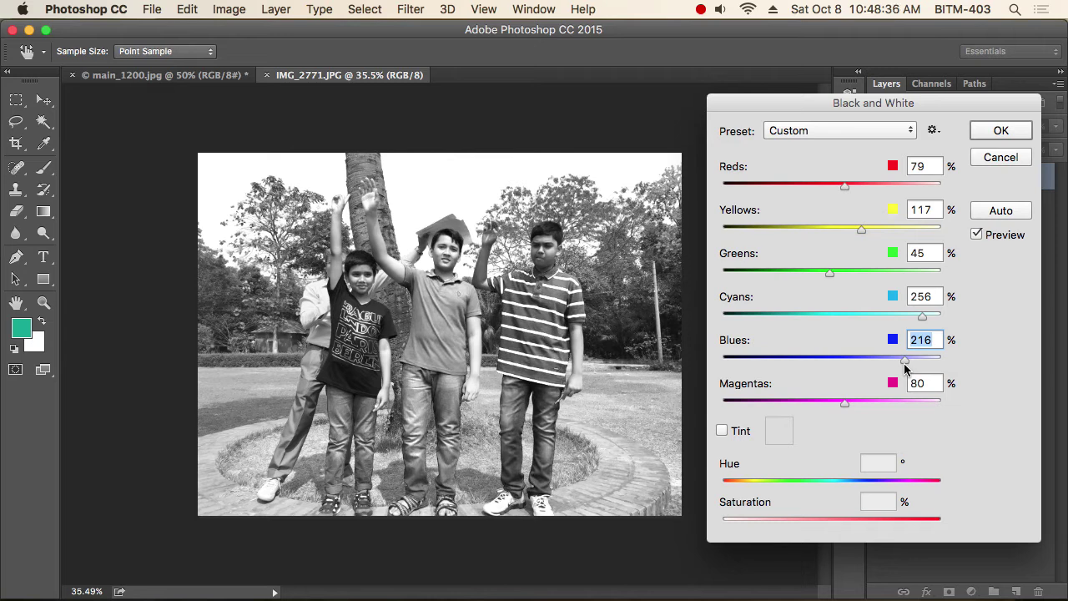
Confirm the Black & White conversion on IMG_2771.jpg and bring up the Image adjustments list.
click(1000, 131)
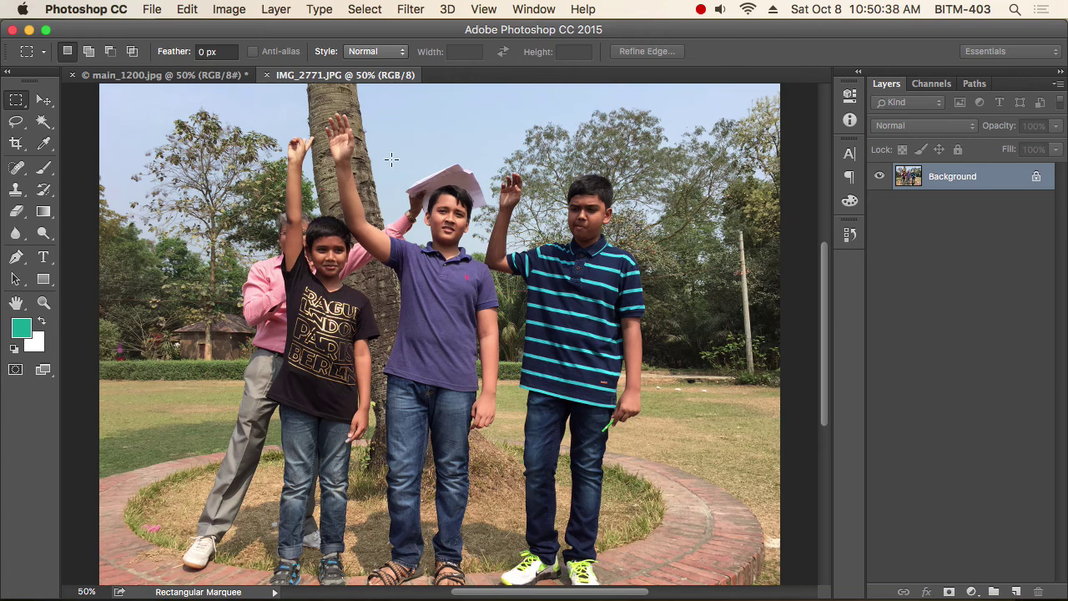
click(227, 10)
mouse_move(256, 55)
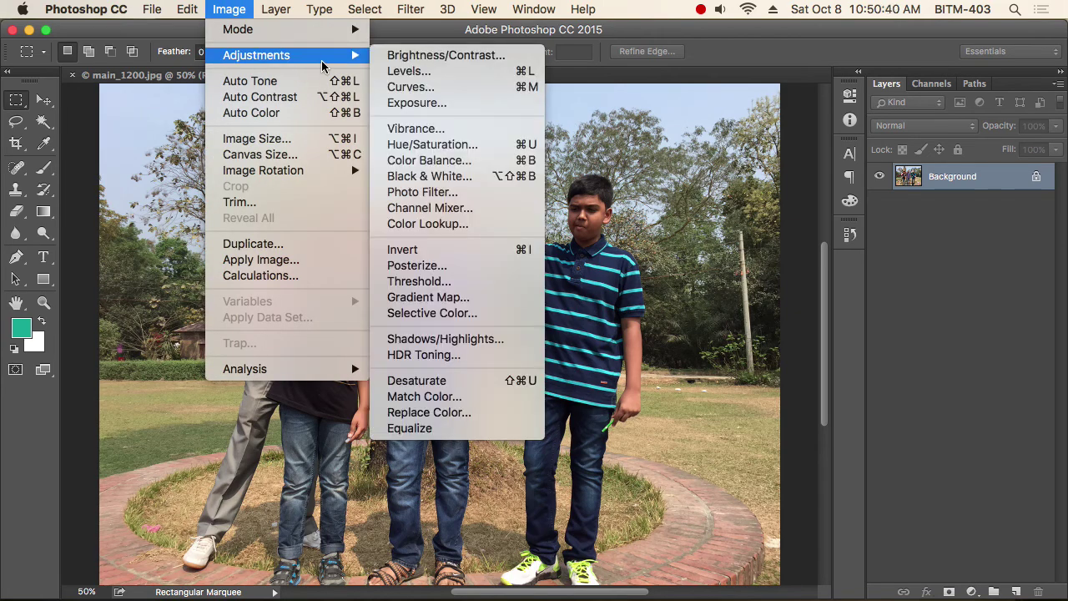
In Levels, lower the white input point to brighten the highlights, settling at 220.
click(467, 71)
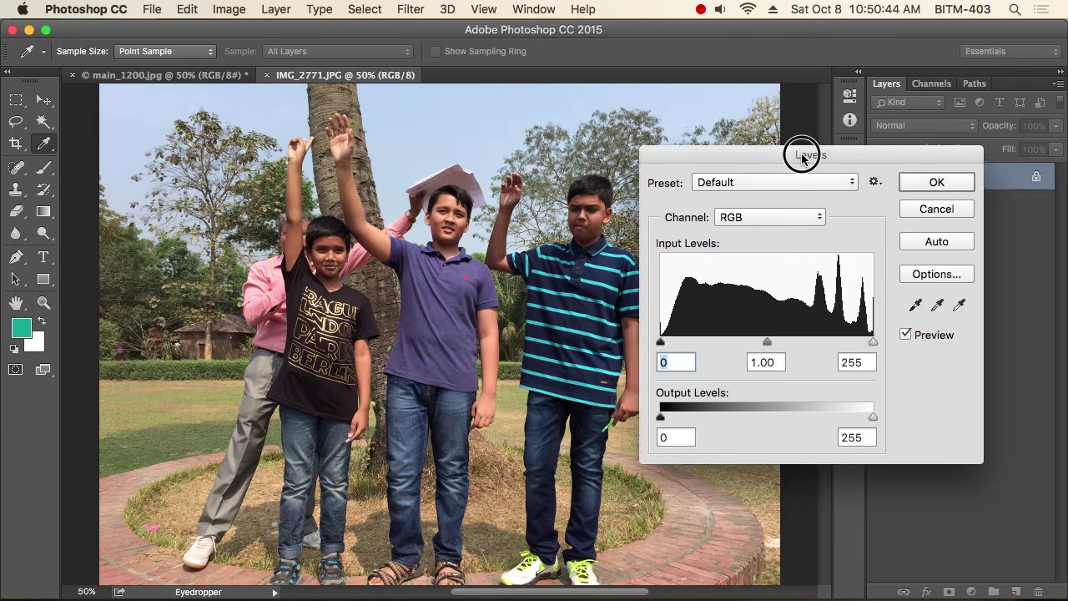
mouse_move(834, 158)
mouse_down()
mouse_move(710, 138)
mouse_move(798, 136)
mouse_up()
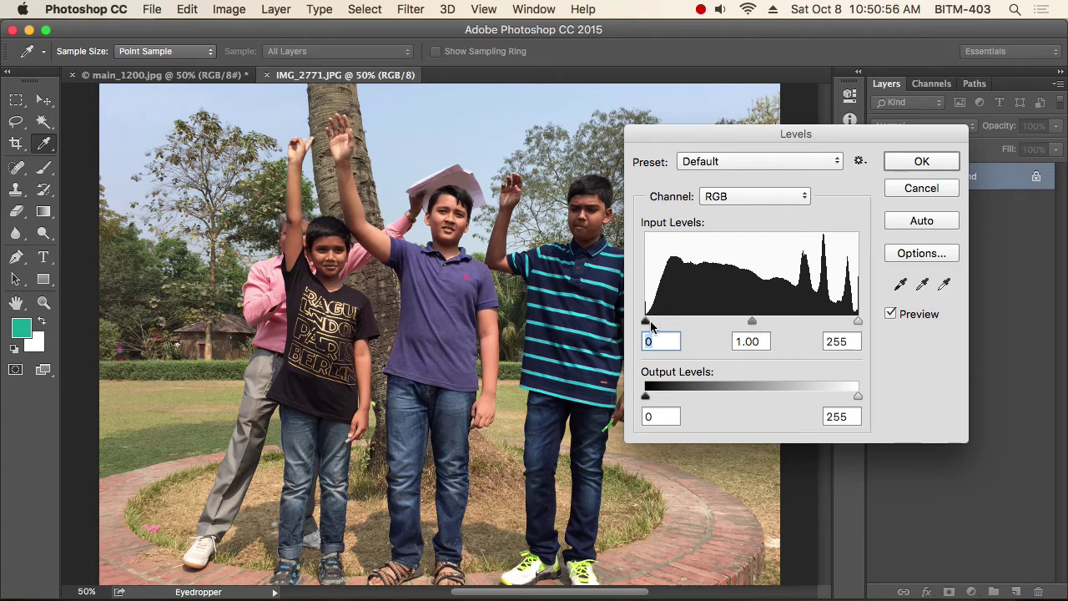
drag(730, 136, 783, 123)
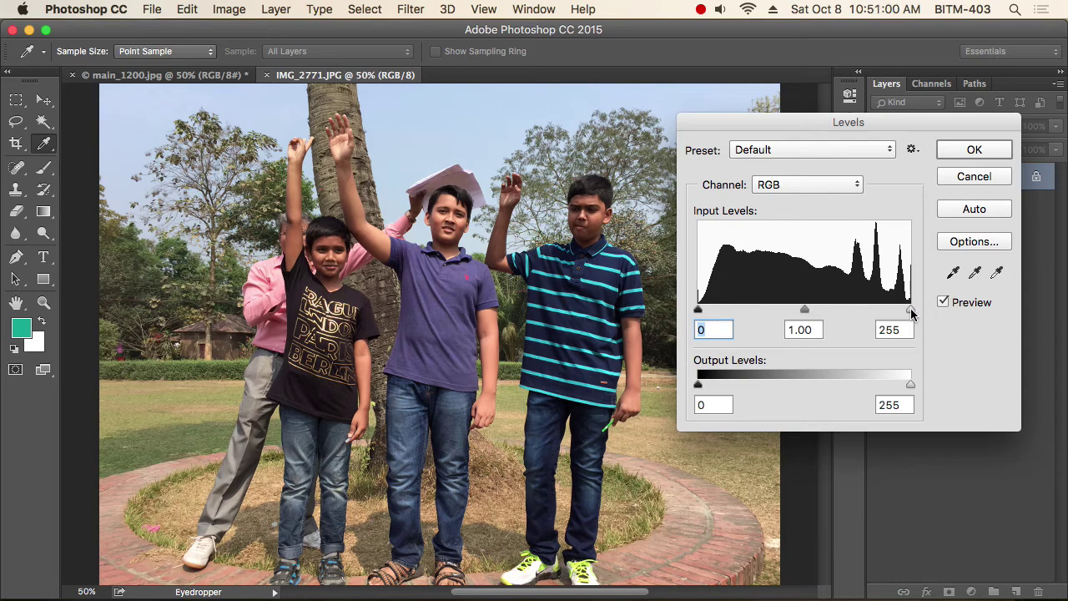
drag(913, 308, 829, 314)
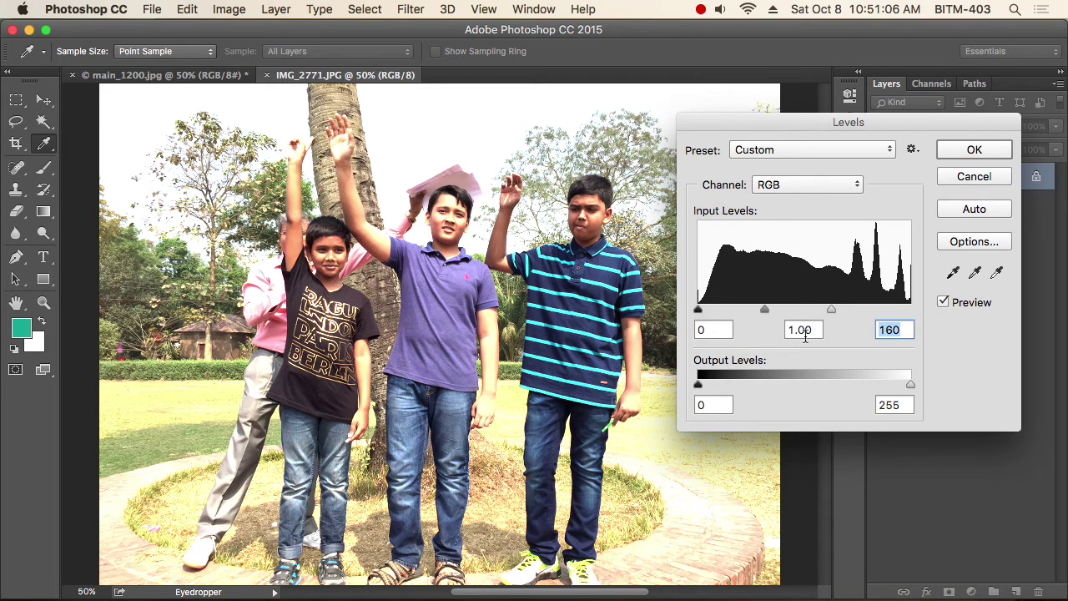
mouse_move(833, 311)
mouse_down()
mouse_move(793, 314)
mouse_move(913, 318)
mouse_up()
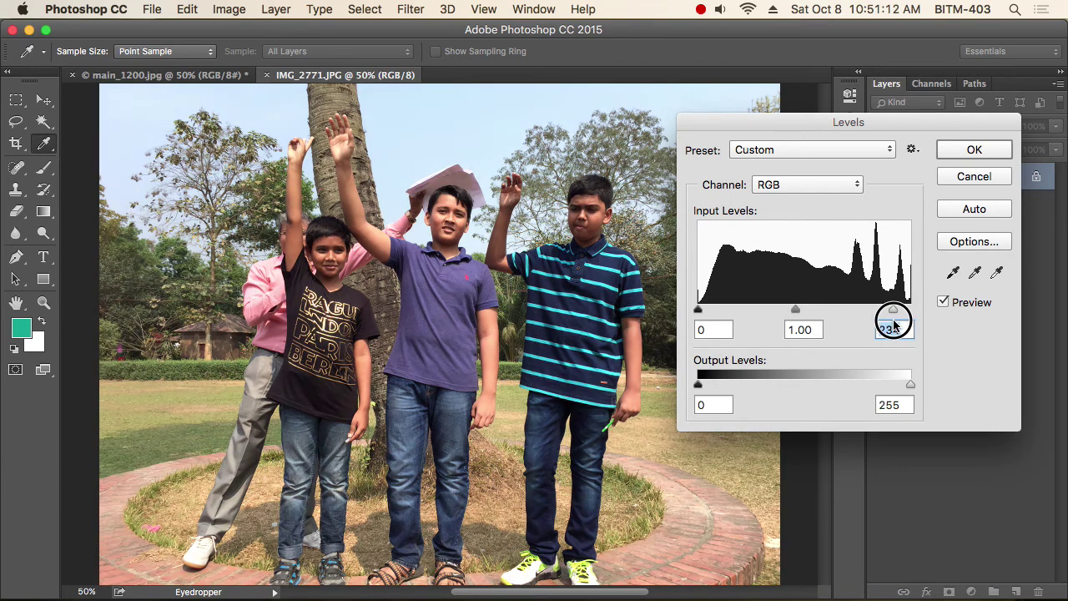
mouse_move(920, 315)
mouse_down()
mouse_move(887, 320)
mouse_move(888, 328)
mouse_move(881, 312)
mouse_up()
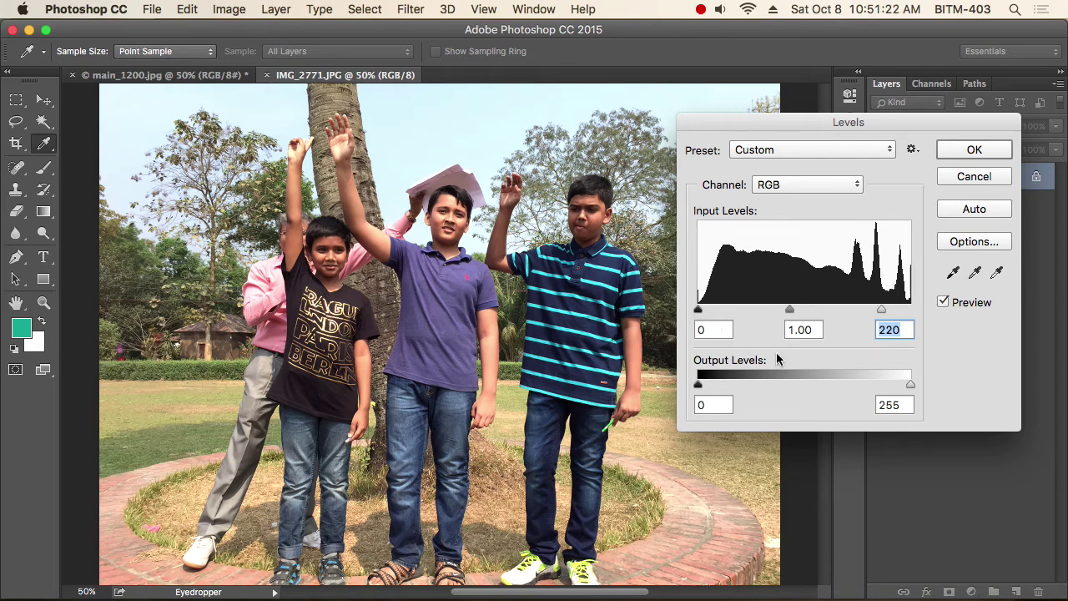
Set the black point to 3 and midtones to 1.09, then apply Levels.
mouse_move(699, 309)
mouse_down()
mouse_move(706, 312)
mouse_move(690, 312)
mouse_move(701, 312)
mouse_up()
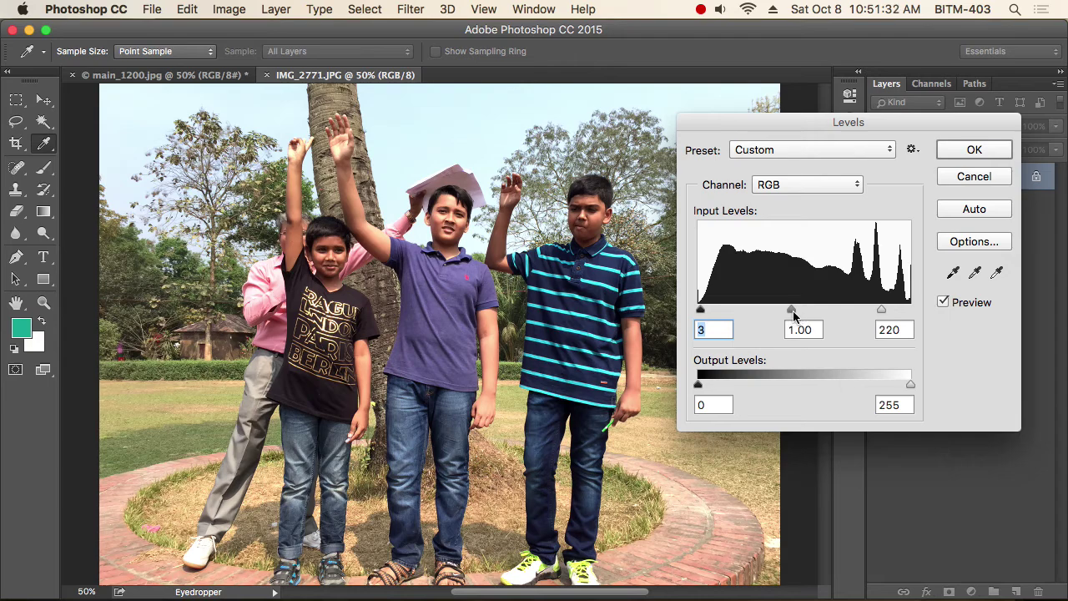
mouse_move(794, 310)
mouse_down()
mouse_move(760, 312)
mouse_move(800, 314)
mouse_move(771, 324)
mouse_up()
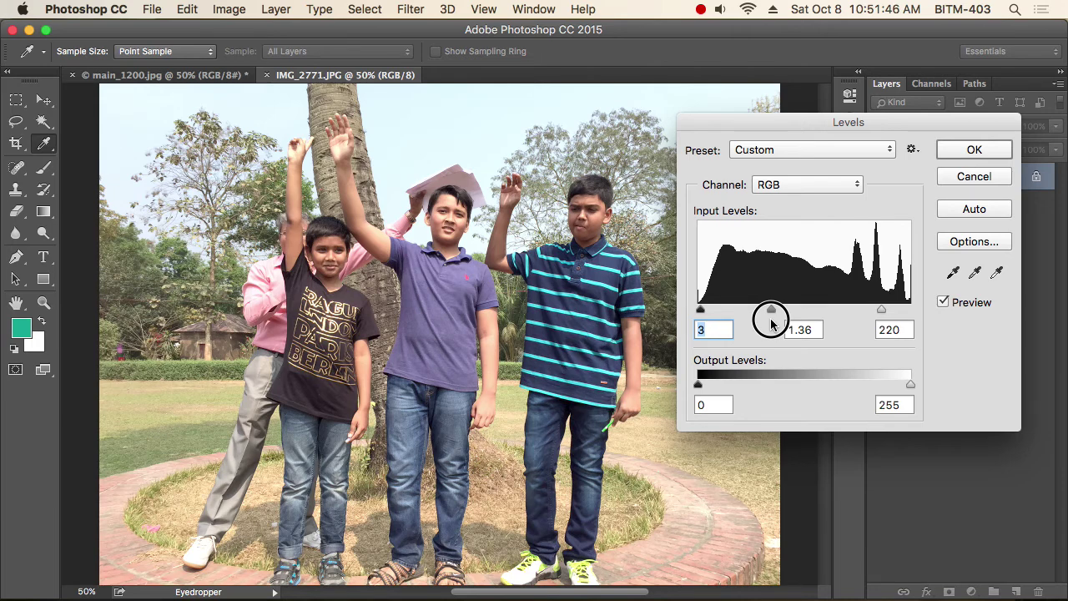
drag(771, 324, 768, 326)
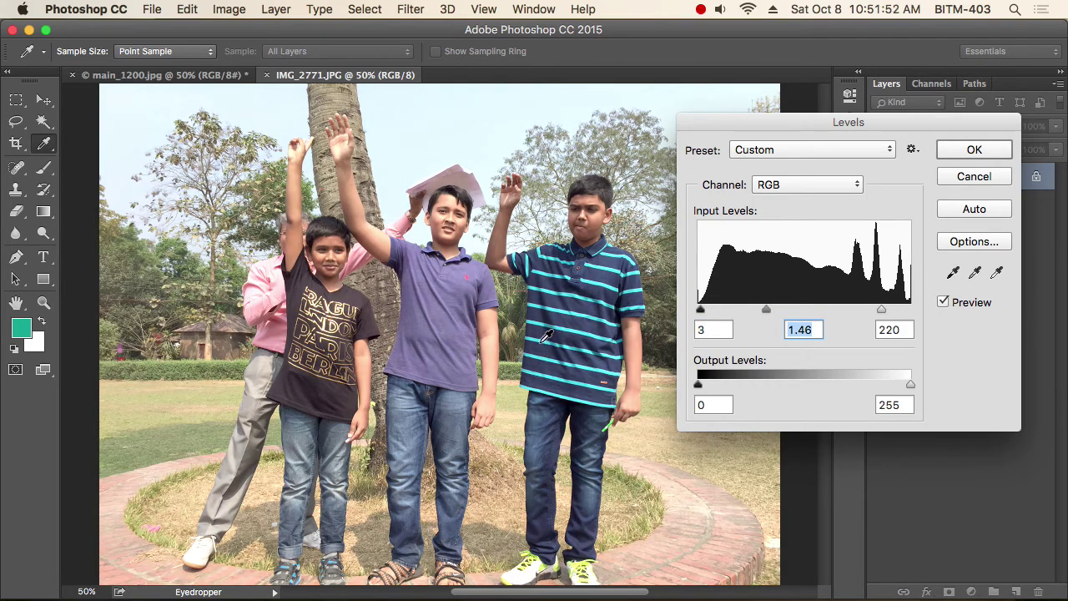
key(super+minus)
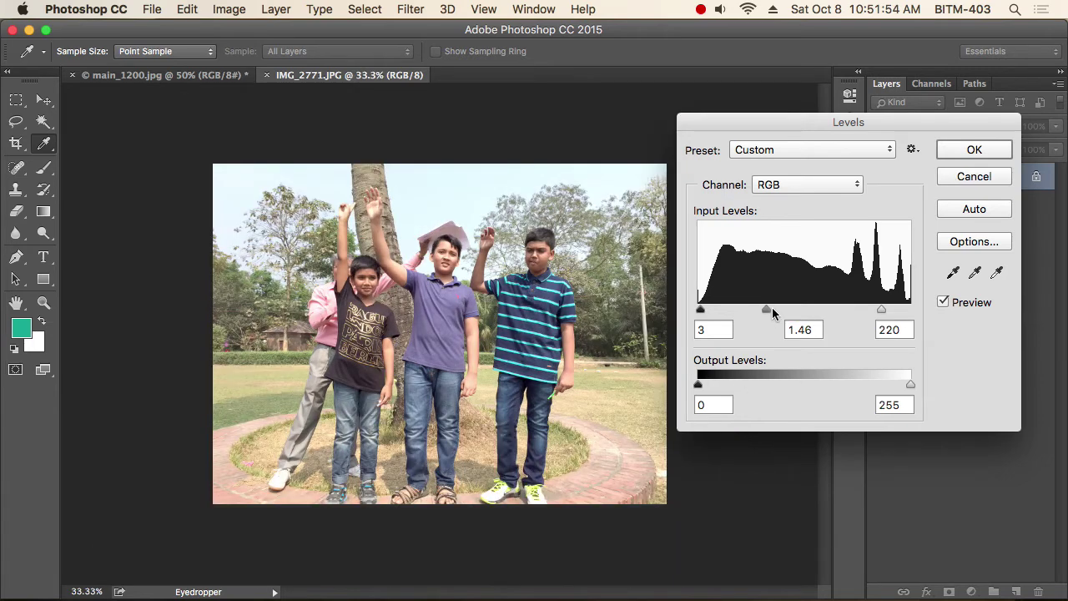
drag(772, 307, 780, 310)
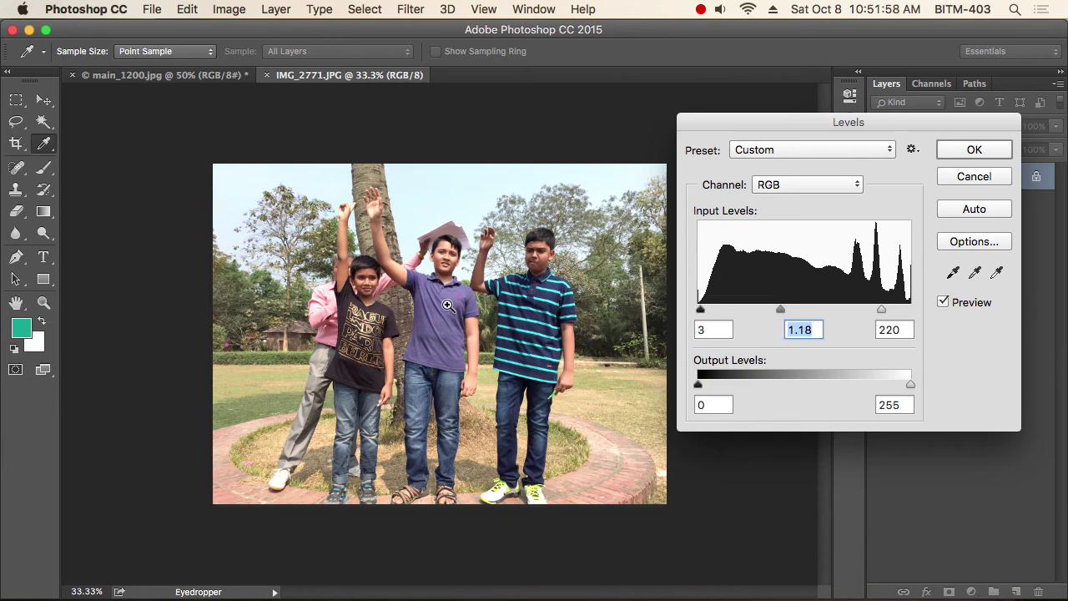
scroll(480, 323, up, 3)
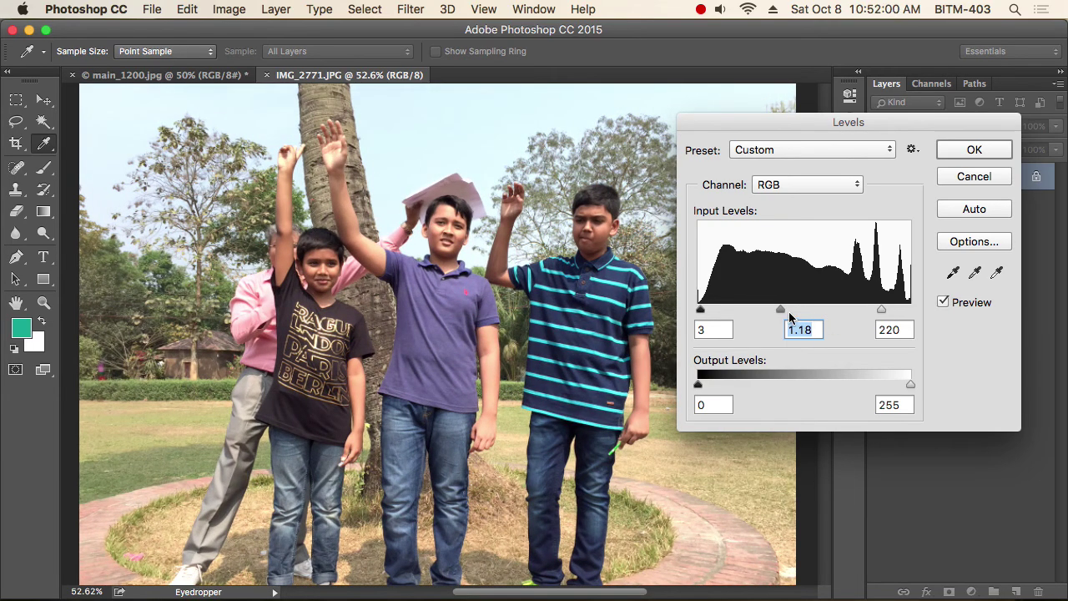
drag(780, 310, 788, 311)
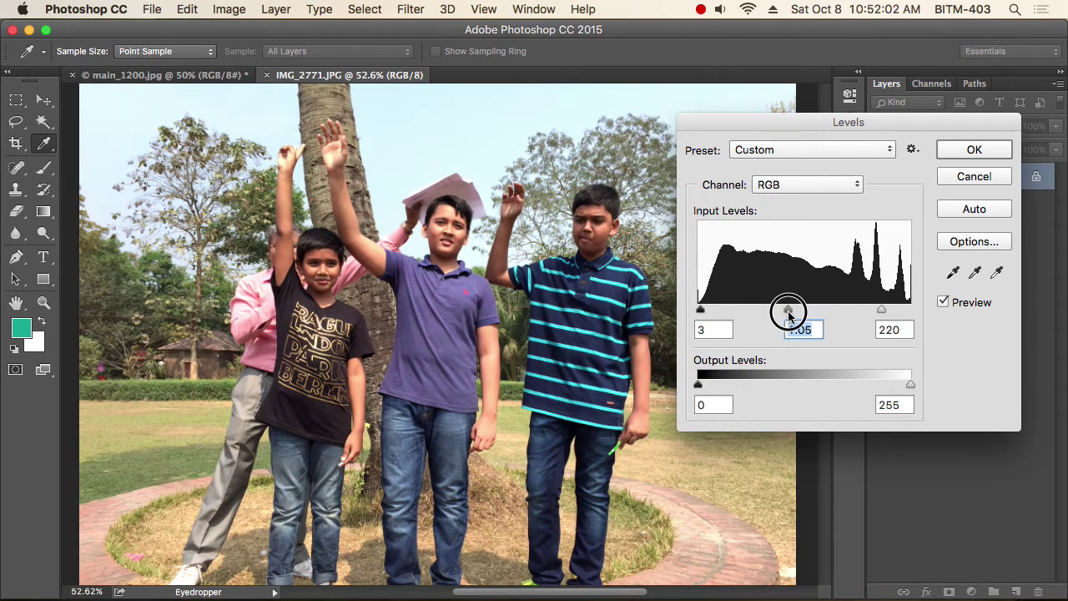
drag(789, 311, 785, 312)
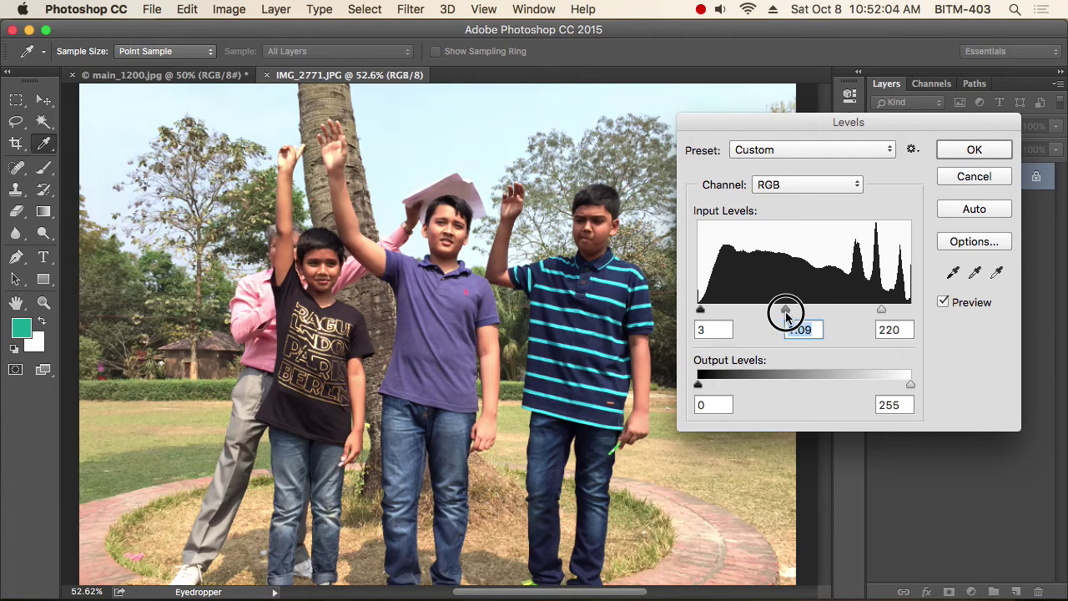
click(974, 150)
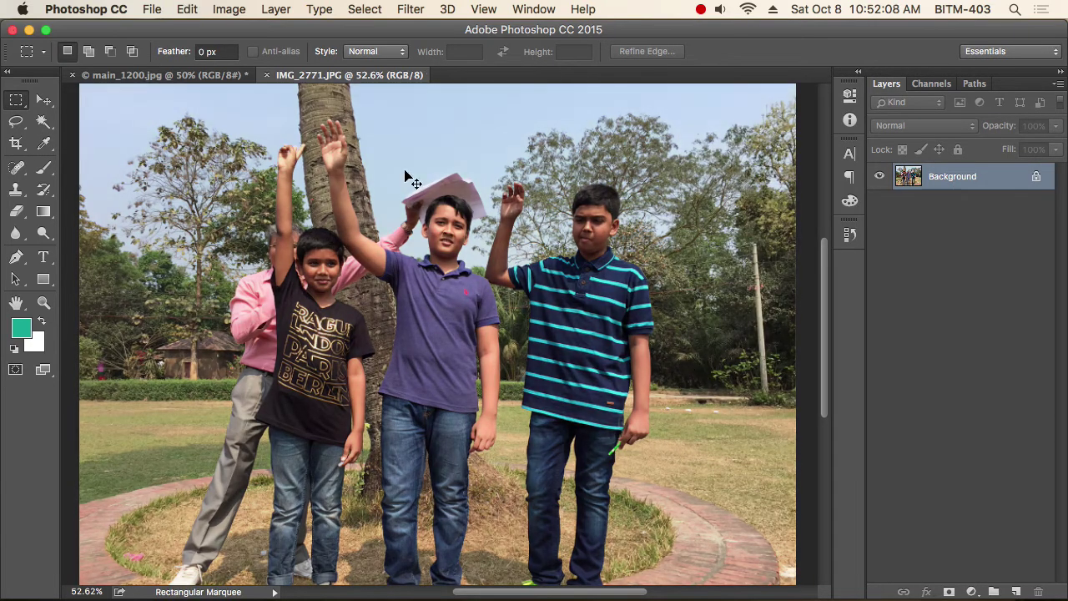
Reopen Levels on the group photo and check the channel list, keeping RGB.
click(228, 9)
mouse_move(256, 55)
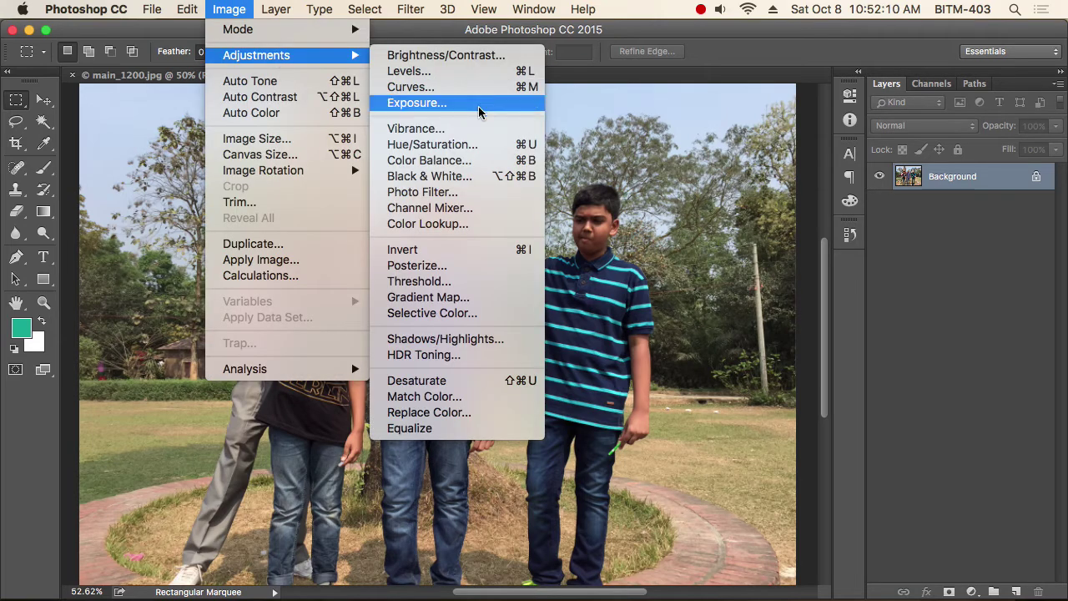
click(469, 75)
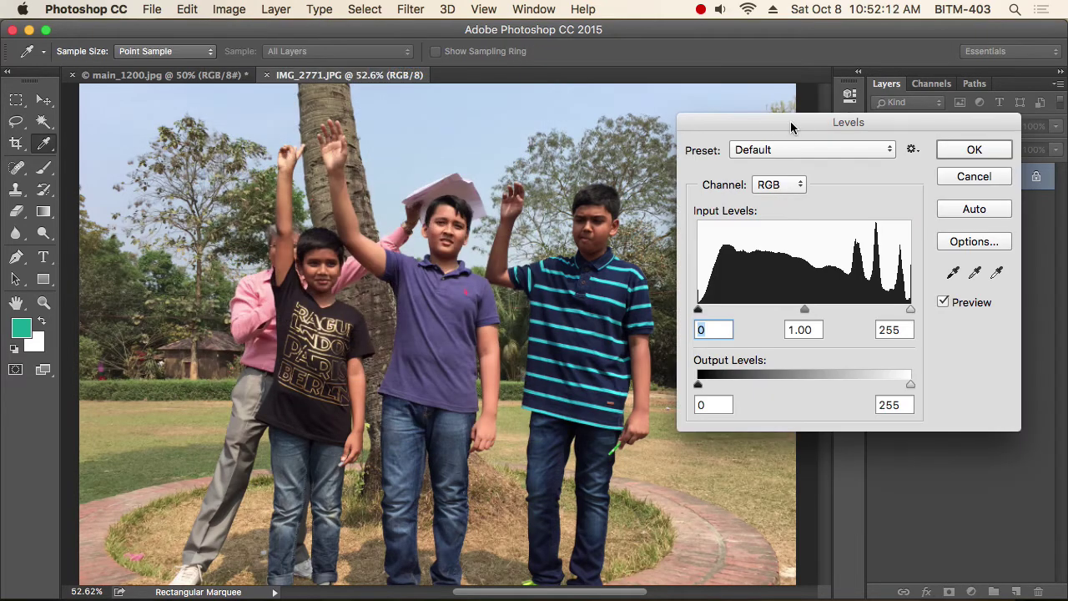
drag(790, 121, 826, 131)
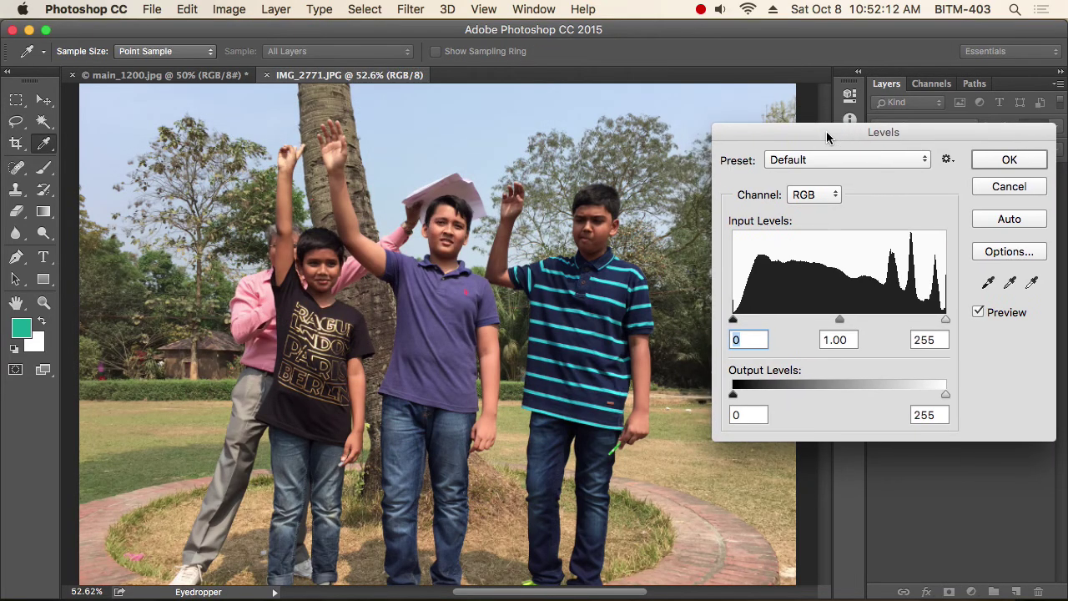
click(820, 196)
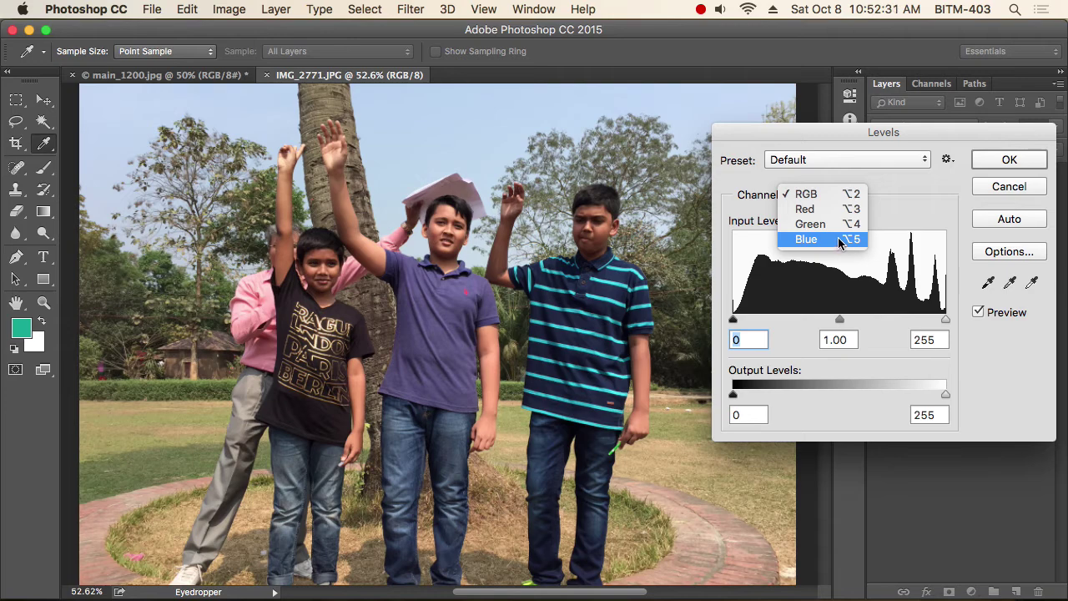
click(943, 194)
Switch Levels to the Red channel and darken its midtones for a cooler tint.
drag(911, 138, 882, 110)
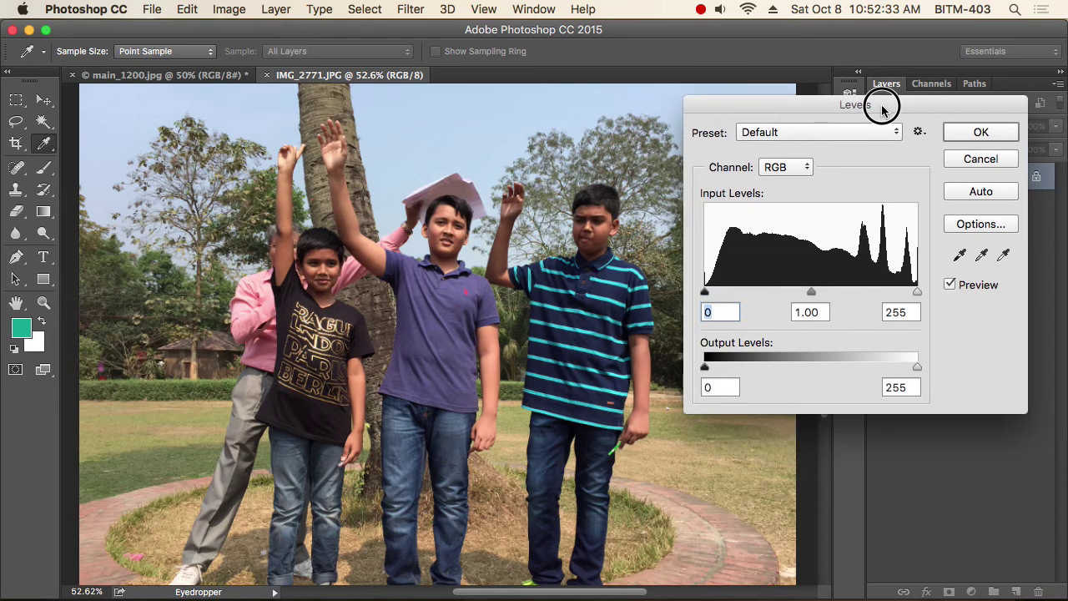
click(793, 167)
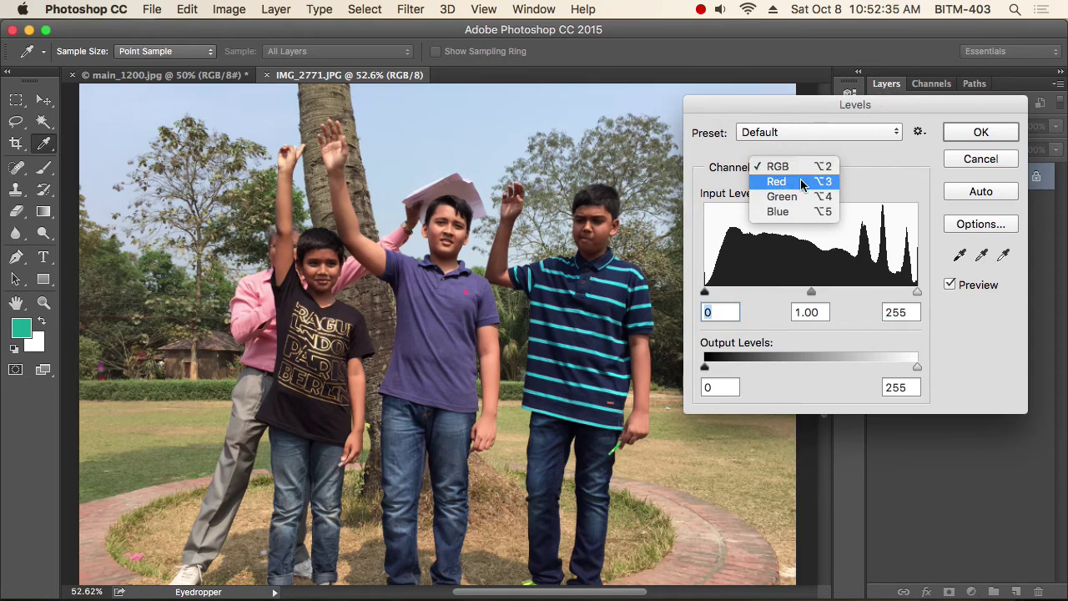
click(799, 181)
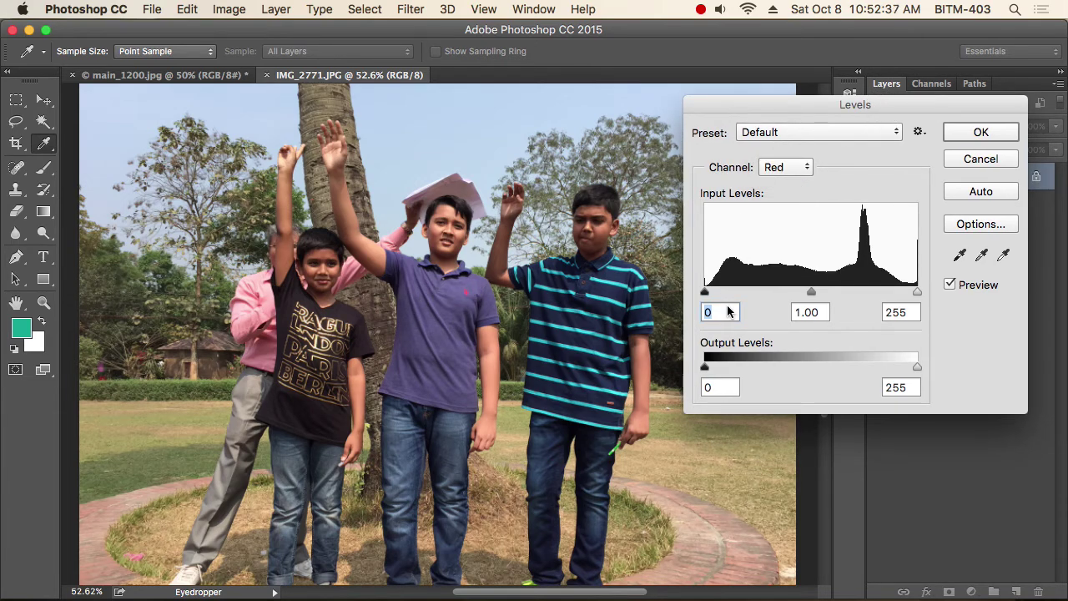
drag(811, 292, 837, 293)
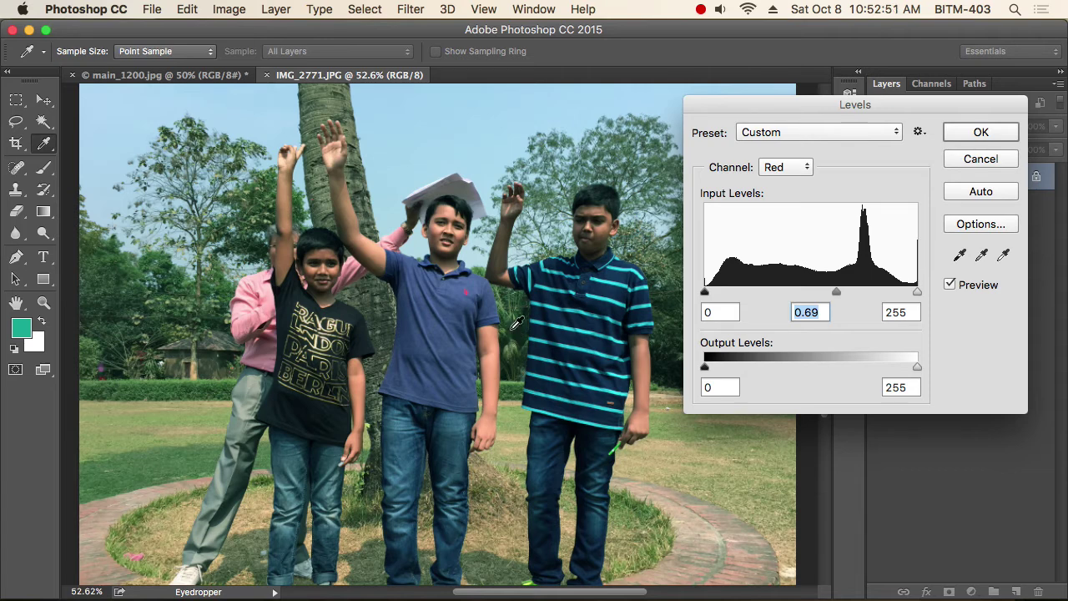
Adjust the Green and Blue channel midtones and lower their white points.
click(805, 167)
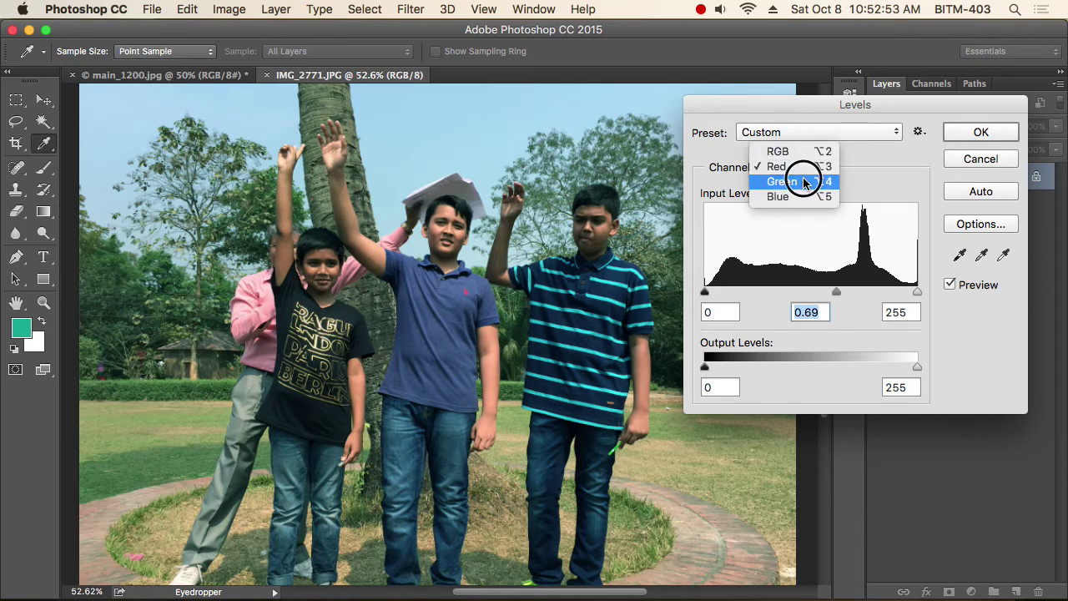
click(800, 179)
drag(814, 291, 826, 292)
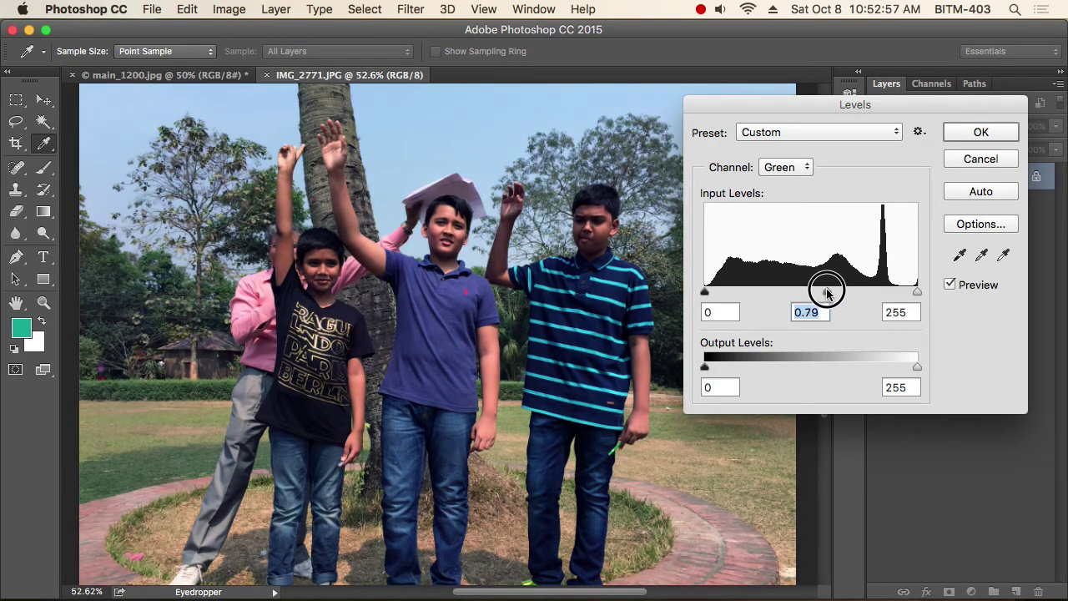
drag(917, 292, 877, 294)
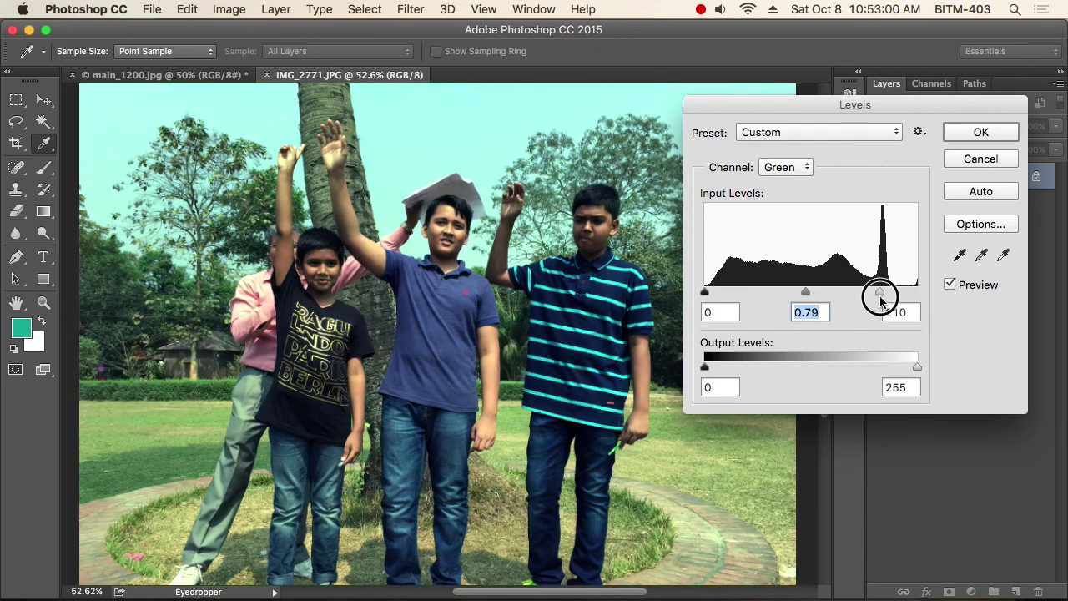
click(785, 169)
drag(811, 293, 844, 298)
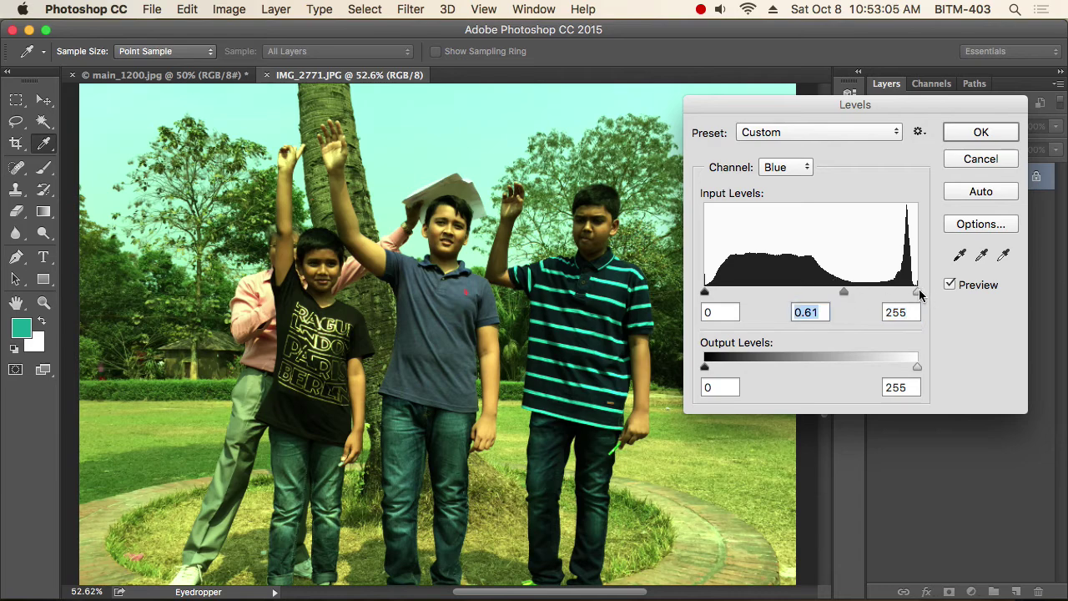
drag(916, 293, 863, 302)
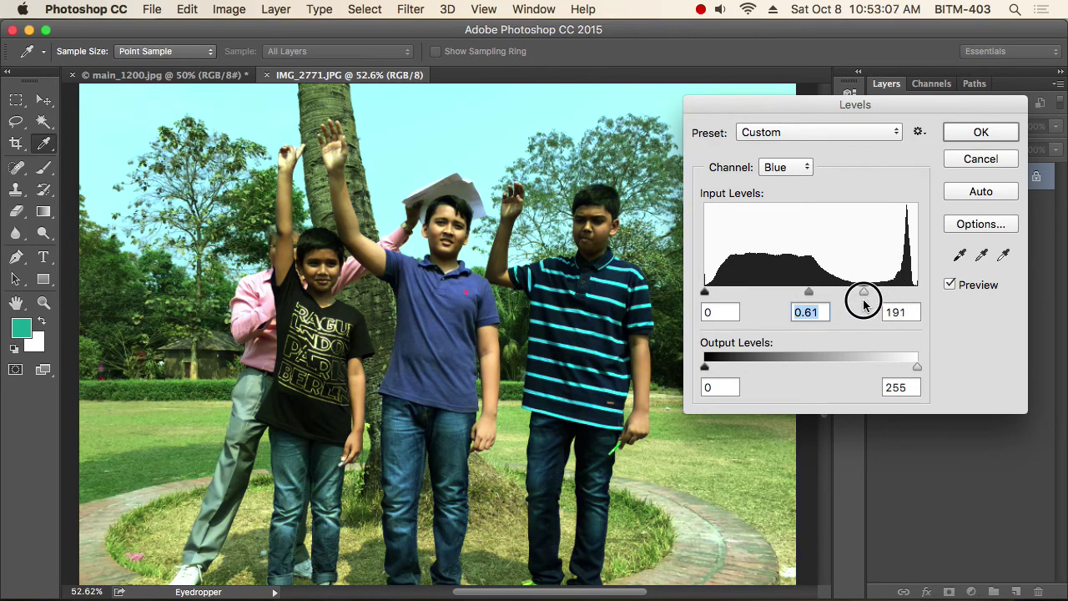
Inspect the RGB and Red channels, then cancel Levels to restore the original colours.
click(992, 161)
drag(992, 161, 818, 200)
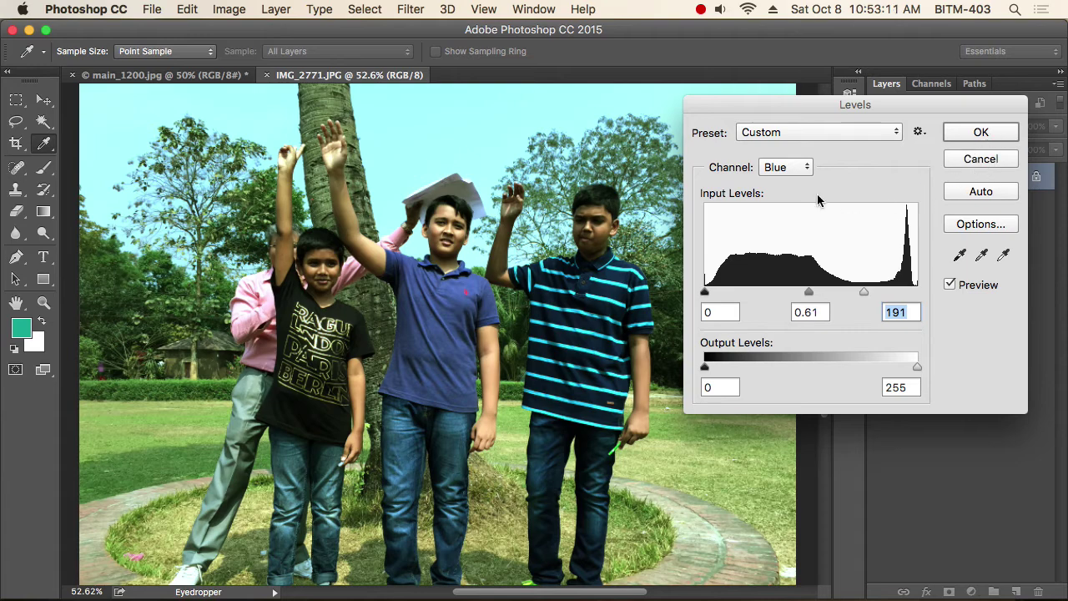
click(784, 167)
click(796, 121)
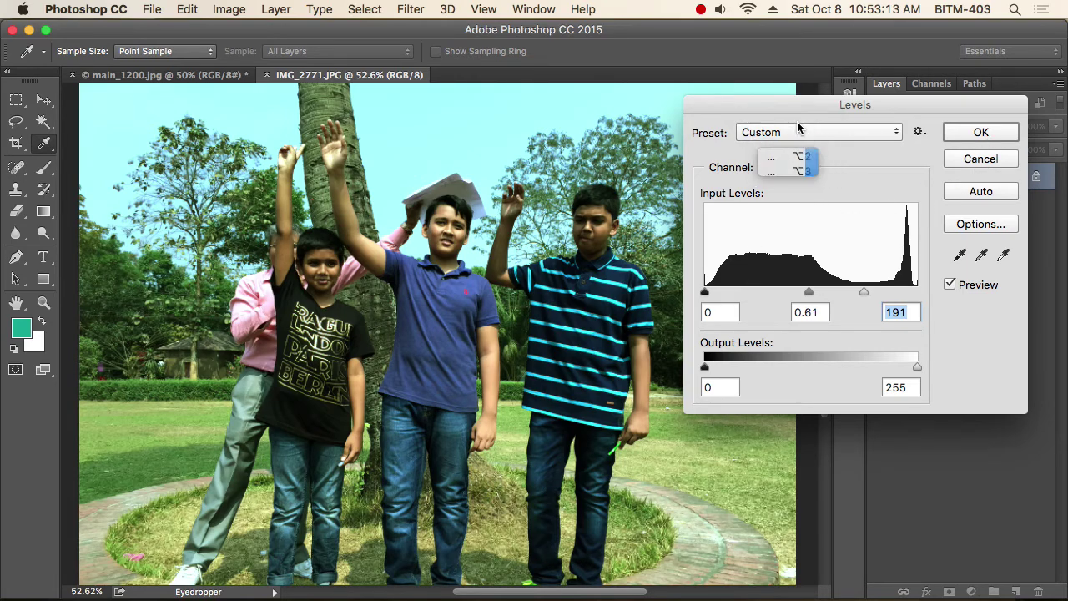
click(805, 171)
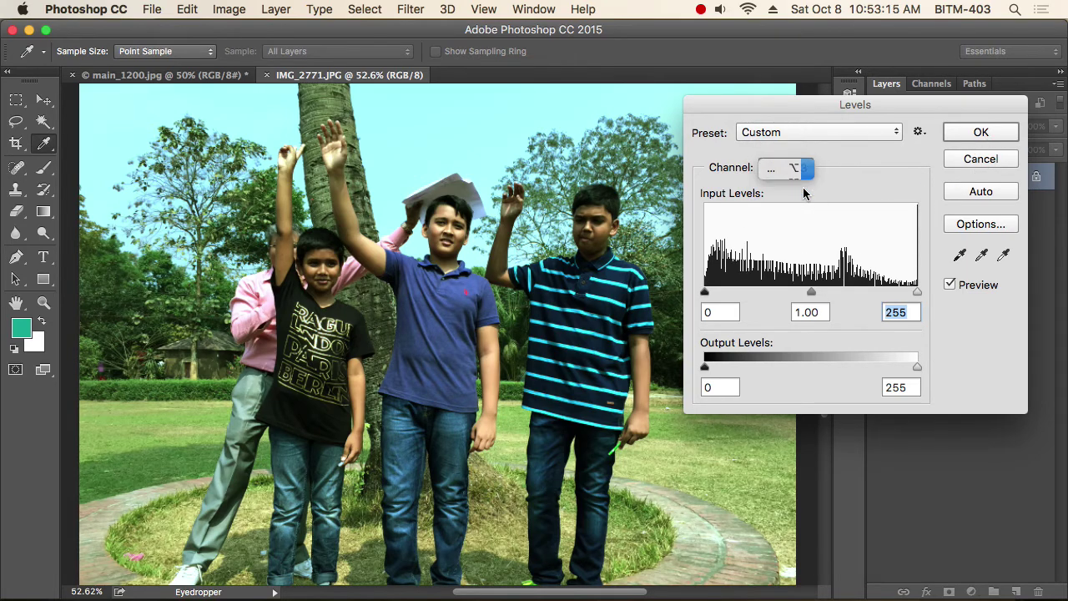
click(1007, 161)
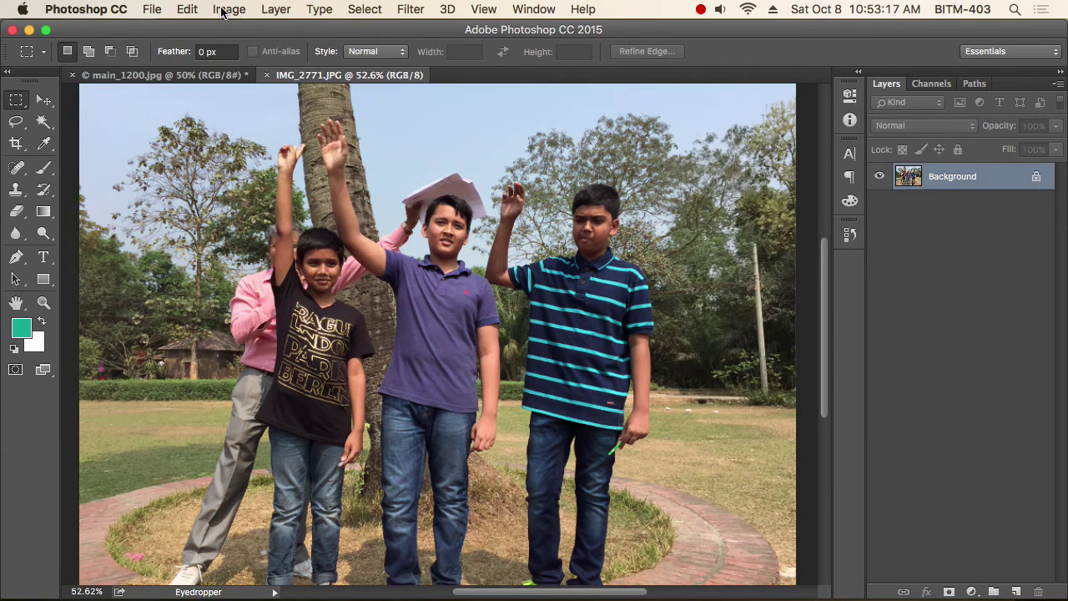
click(229, 9)
click(477, 89)
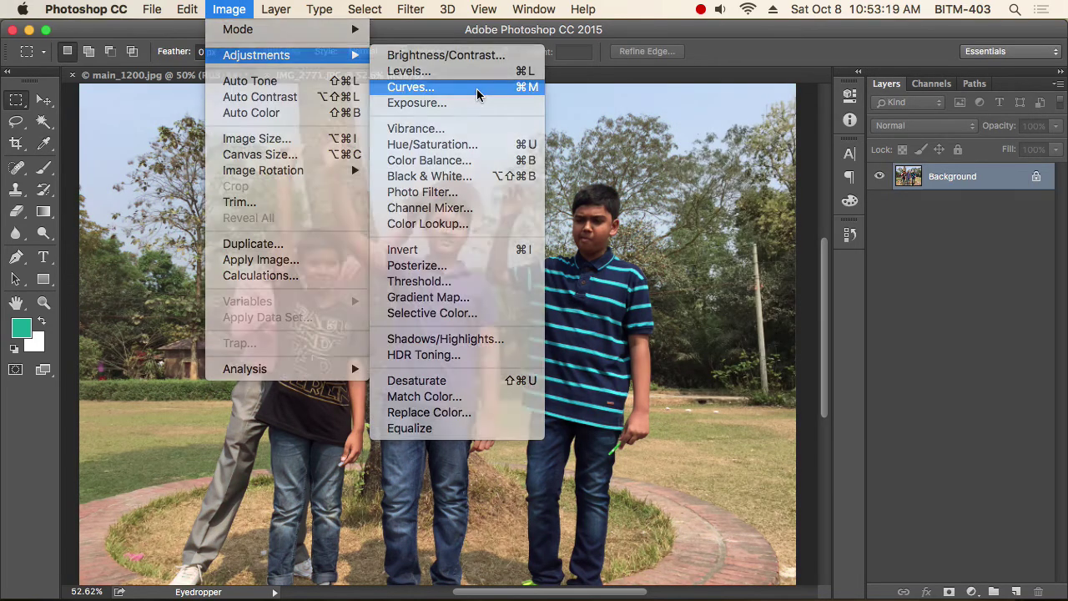
drag(706, 82, 806, 104)
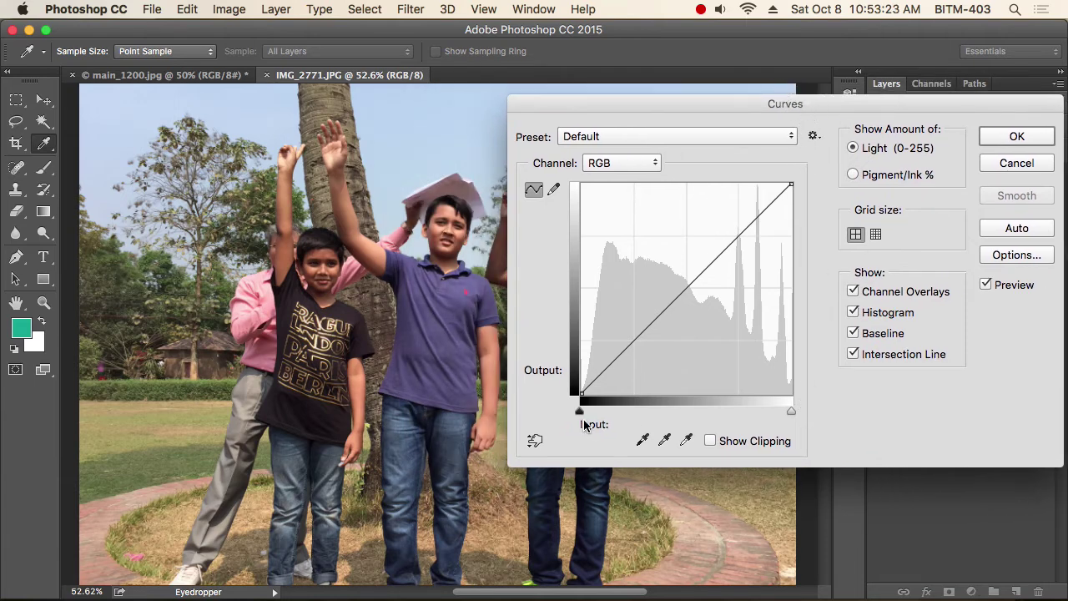
mouse_move(679, 105)
mouse_down()
mouse_move(714, 106)
mouse_move(692, 103)
mouse_up()
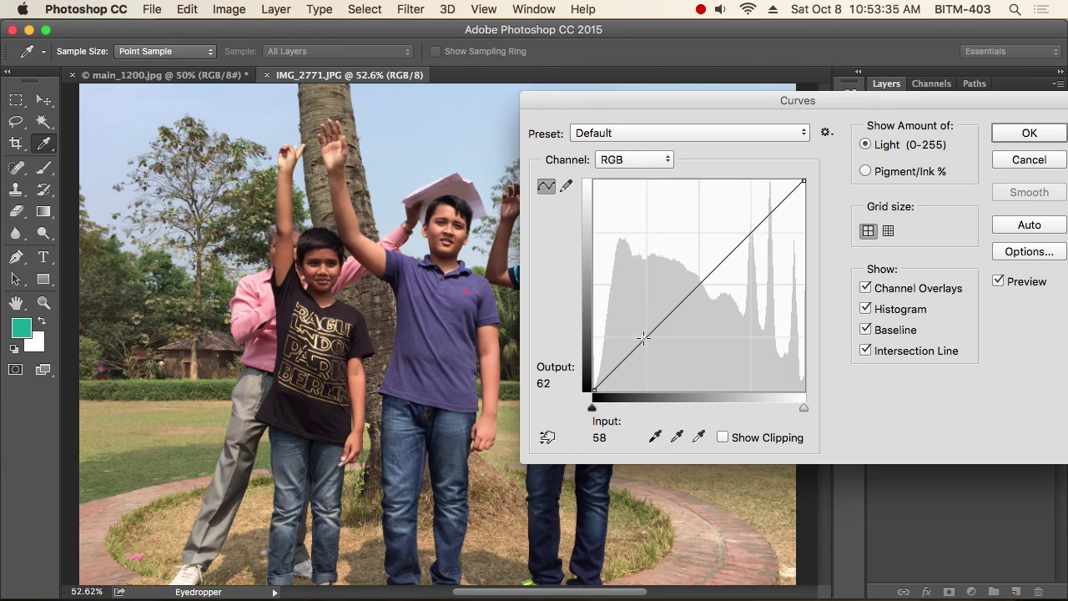
drag(644, 337, 635, 325)
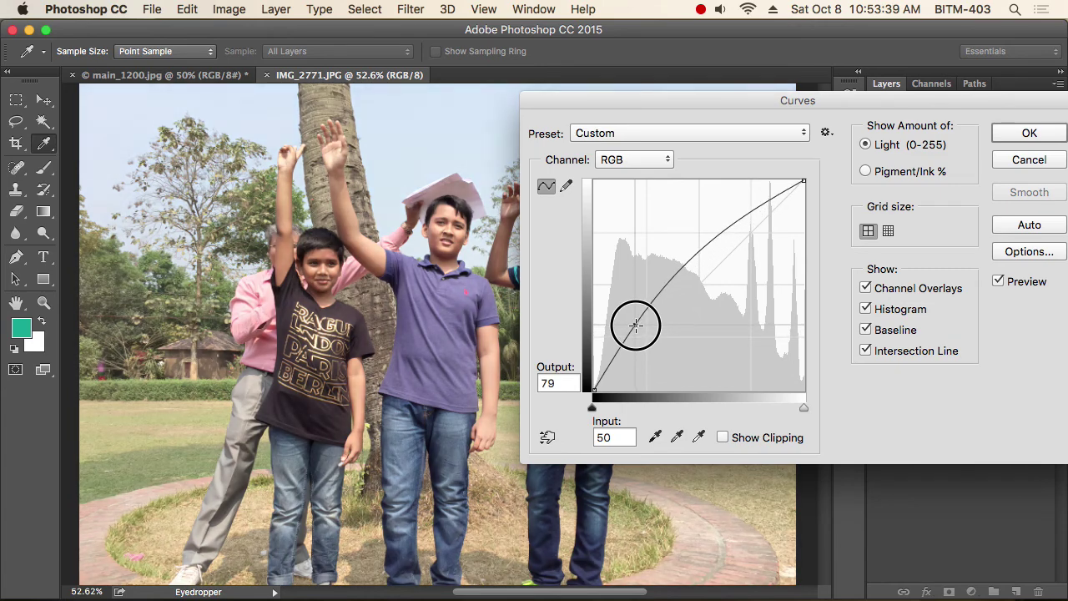
drag(722, 103, 837, 101)
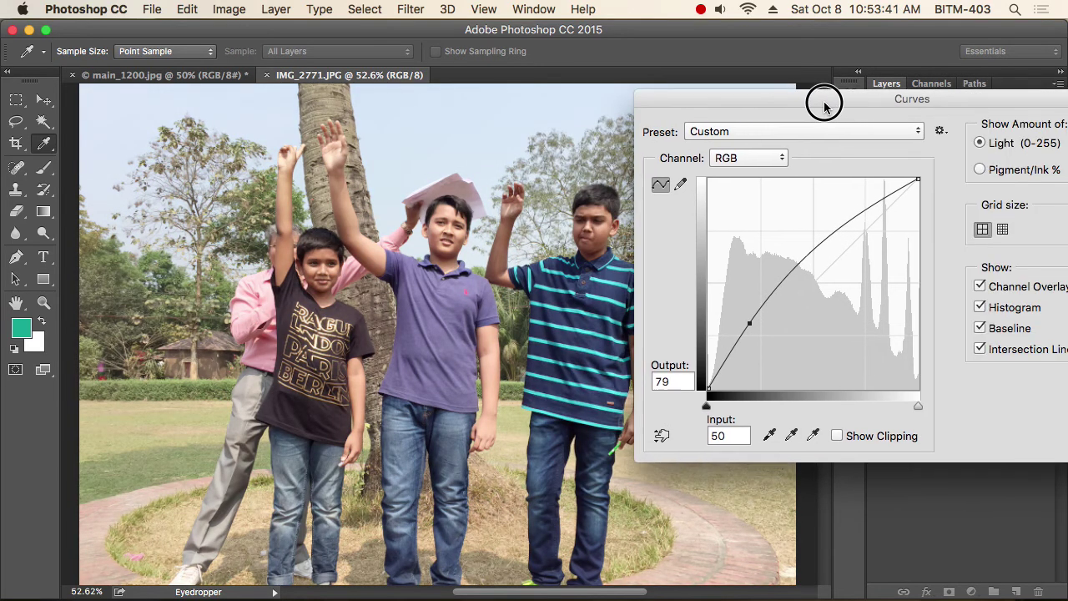
mouse_move(862, 214)
mouse_down()
mouse_move(879, 227)
mouse_move(855, 196)
mouse_up()
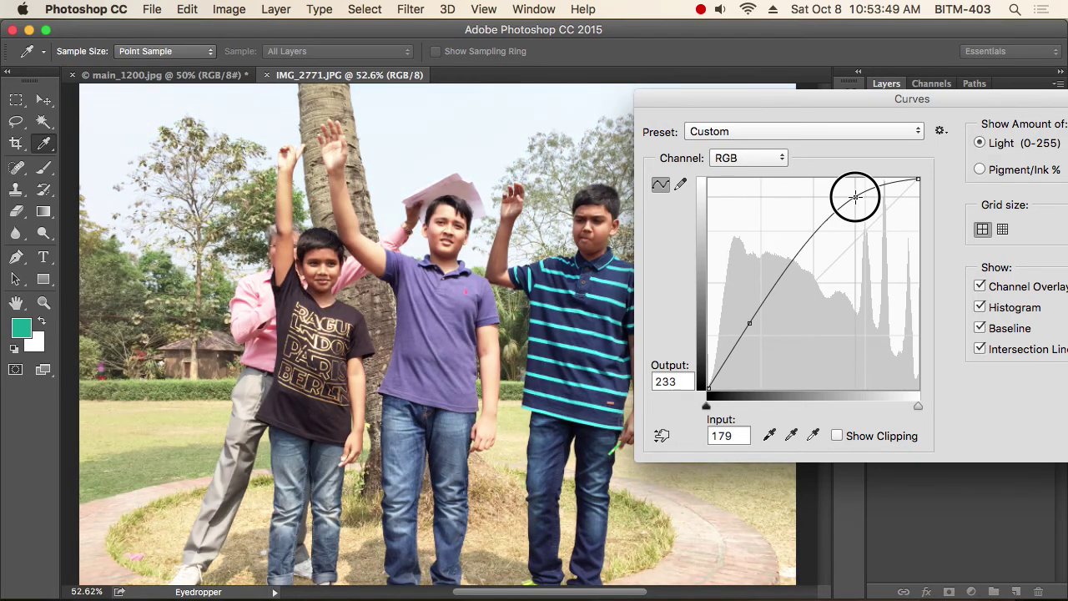
mouse_move(790, 266)
mouse_down()
mouse_move(809, 274)
mouse_move(826, 242)
mouse_move(815, 244)
mouse_up()
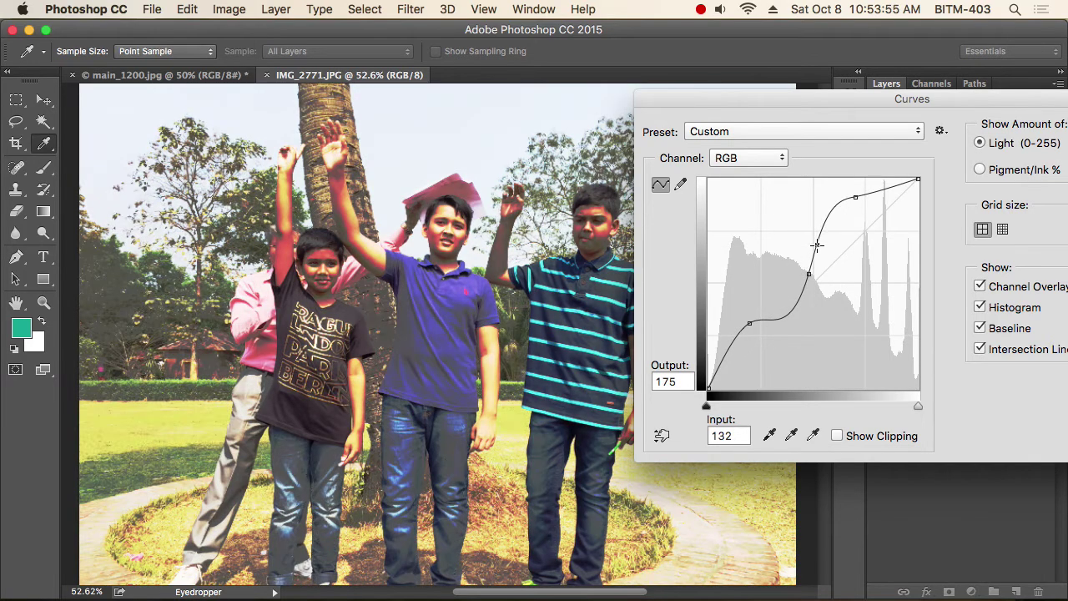
click(785, 316)
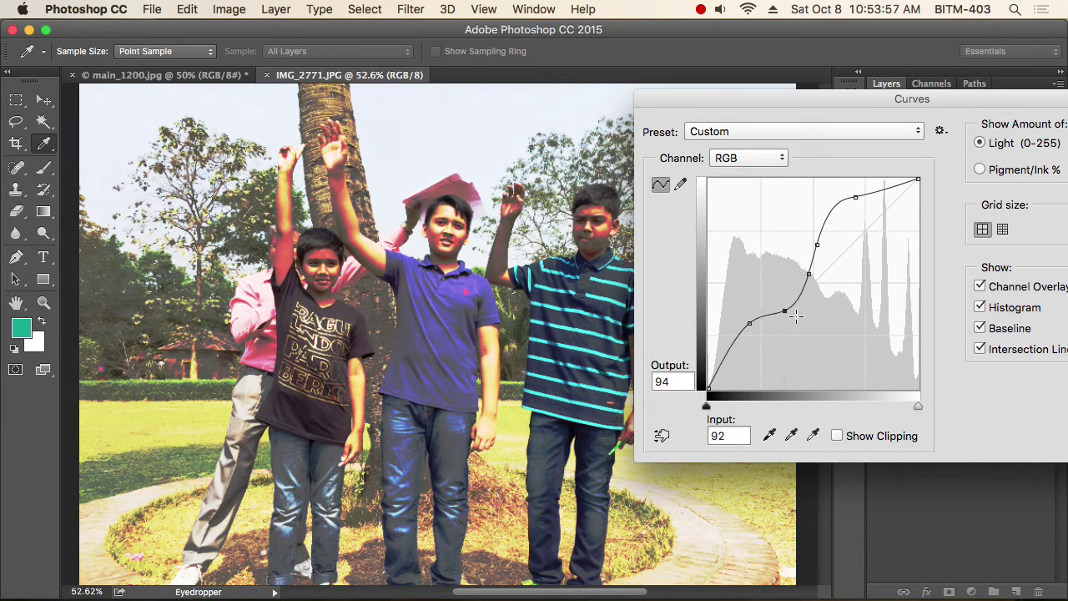
drag(817, 245, 820, 241)
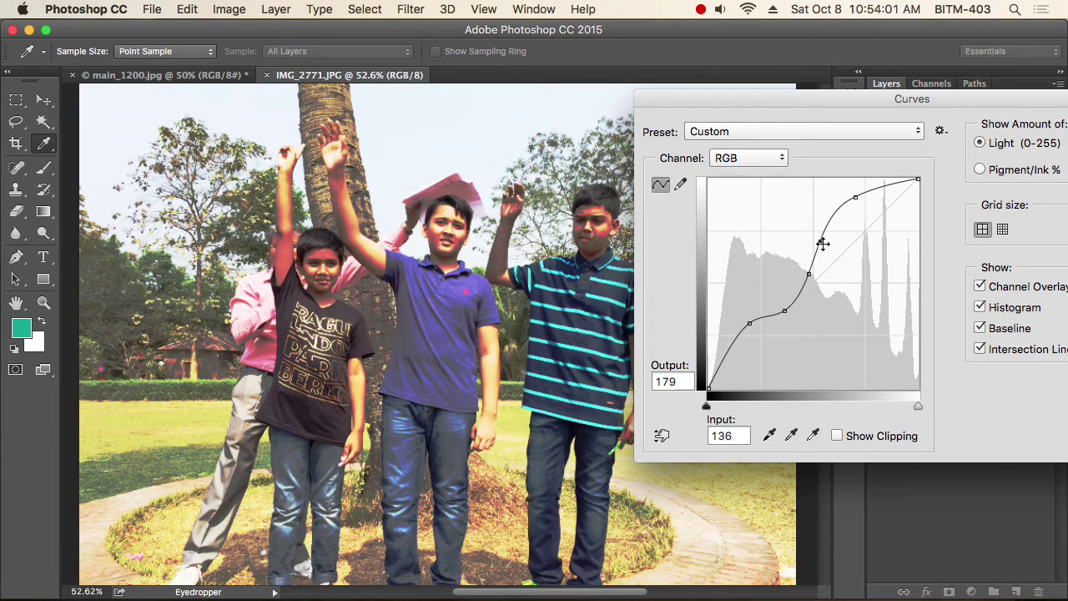
drag(821, 242, 696, 227)
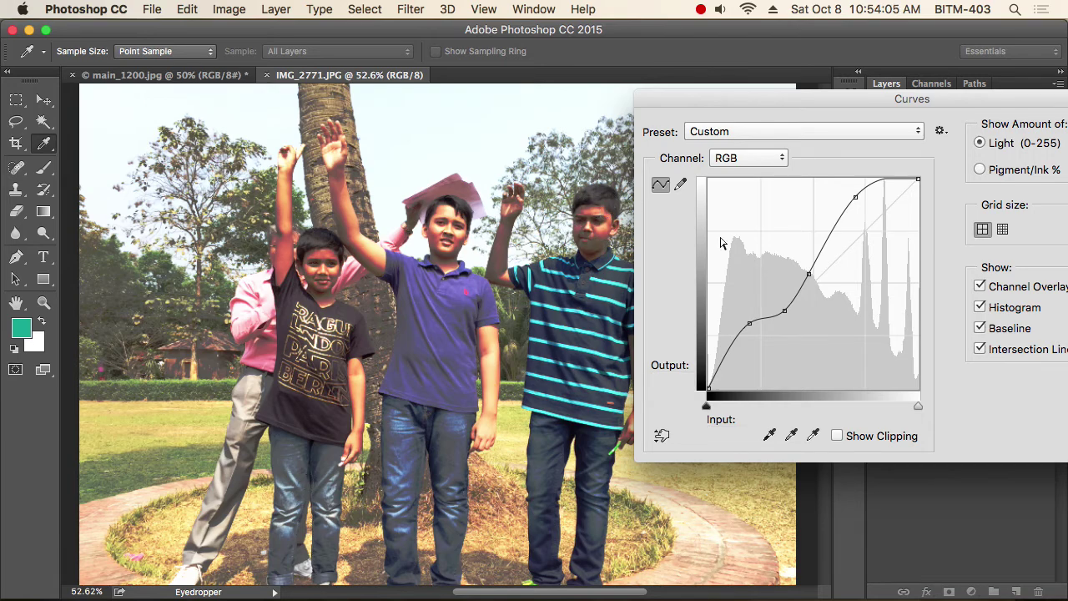
drag(785, 310, 636, 266)
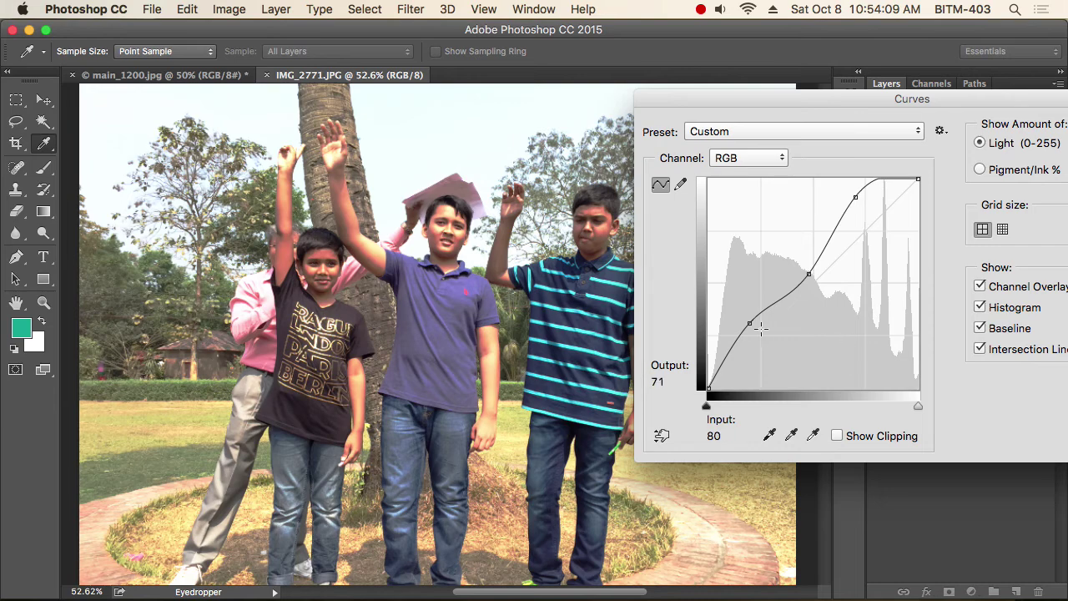
drag(750, 322, 776, 335)
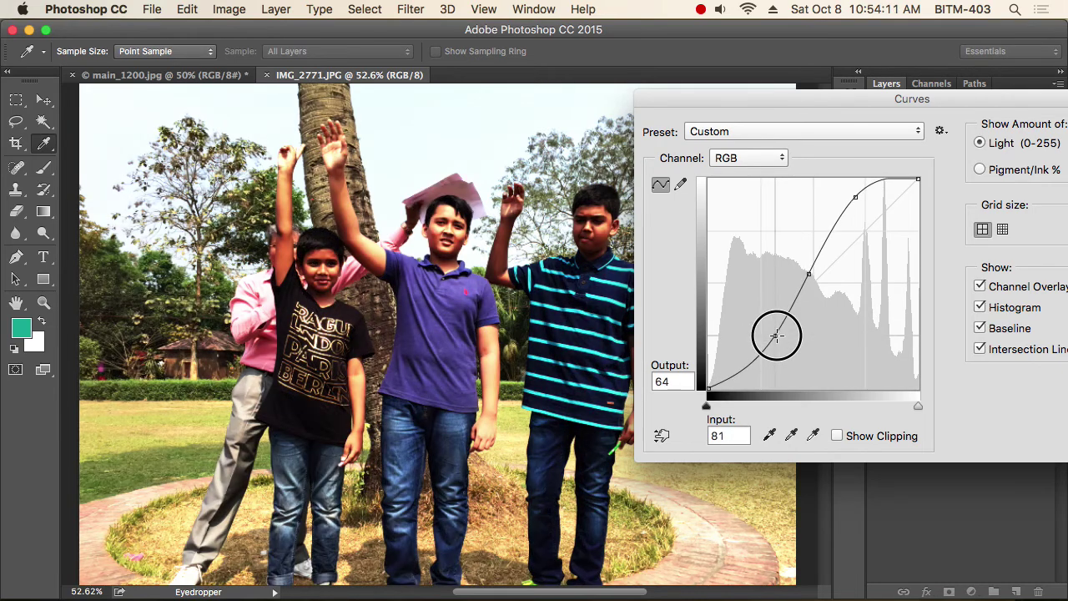
drag(938, 100, 916, 98)
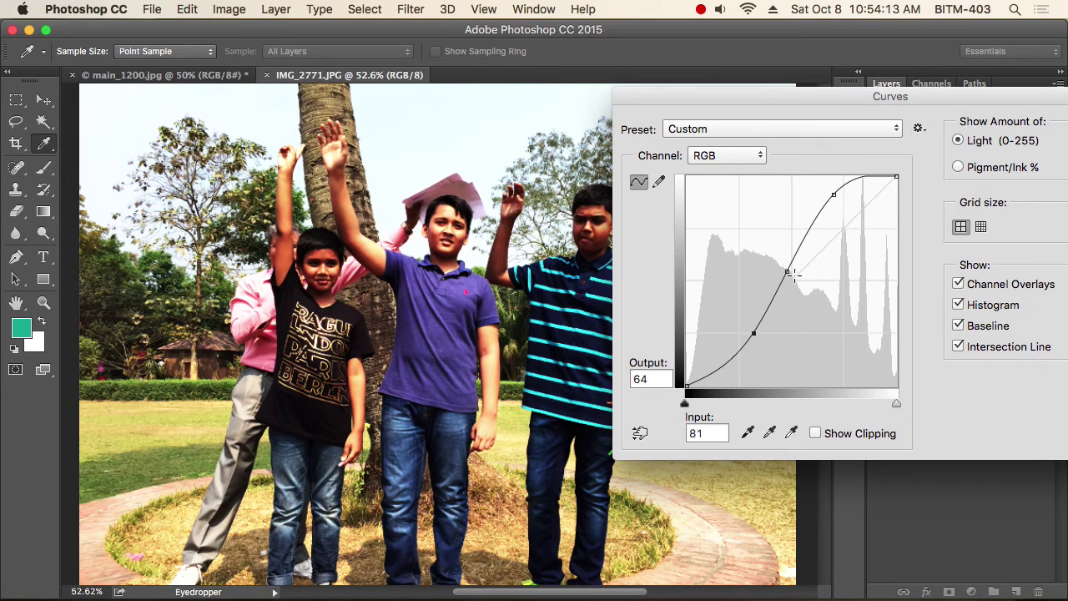
mouse_move(787, 271)
mouse_down()
mouse_move(822, 285)
mouse_move(824, 255)
mouse_up()
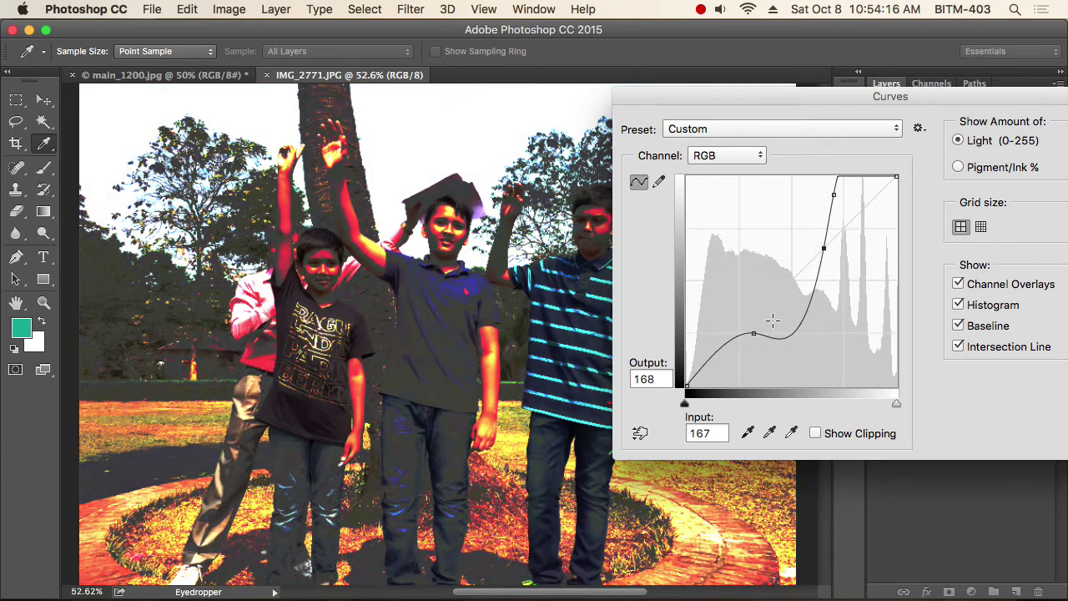
drag(754, 333, 741, 309)
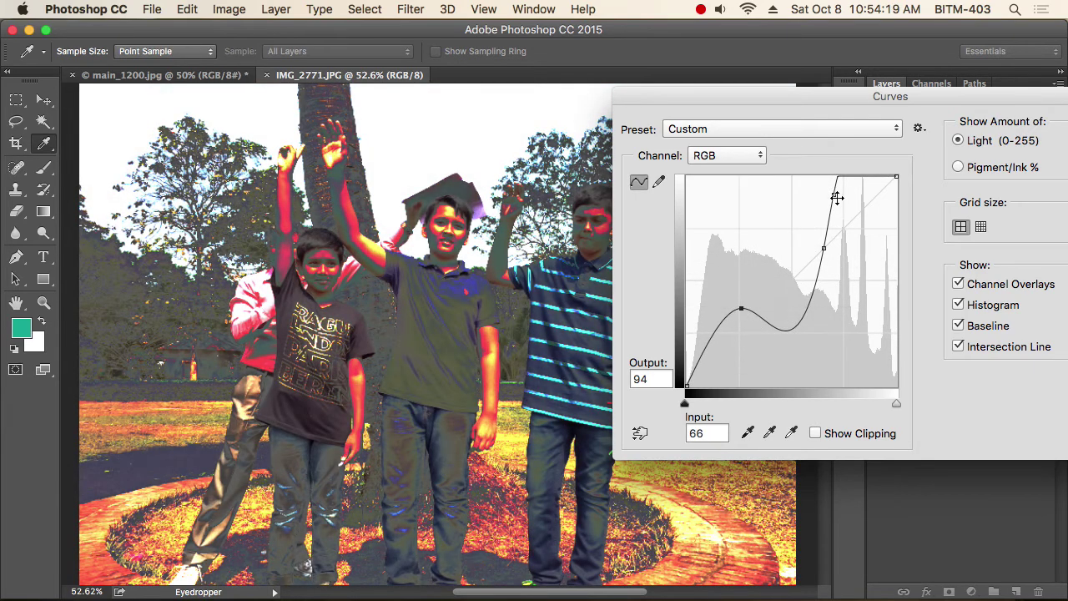
drag(837, 197, 850, 208)
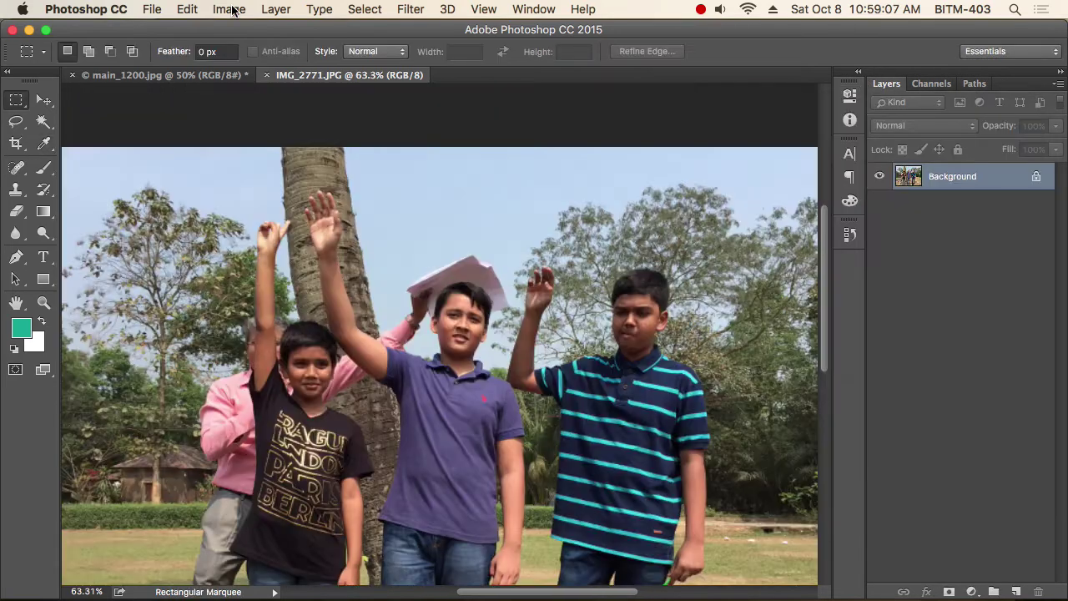
In Hue/Saturation, try hue shifts ranging from -22 up to +101.
click(233, 10)
mouse_move(257, 55)
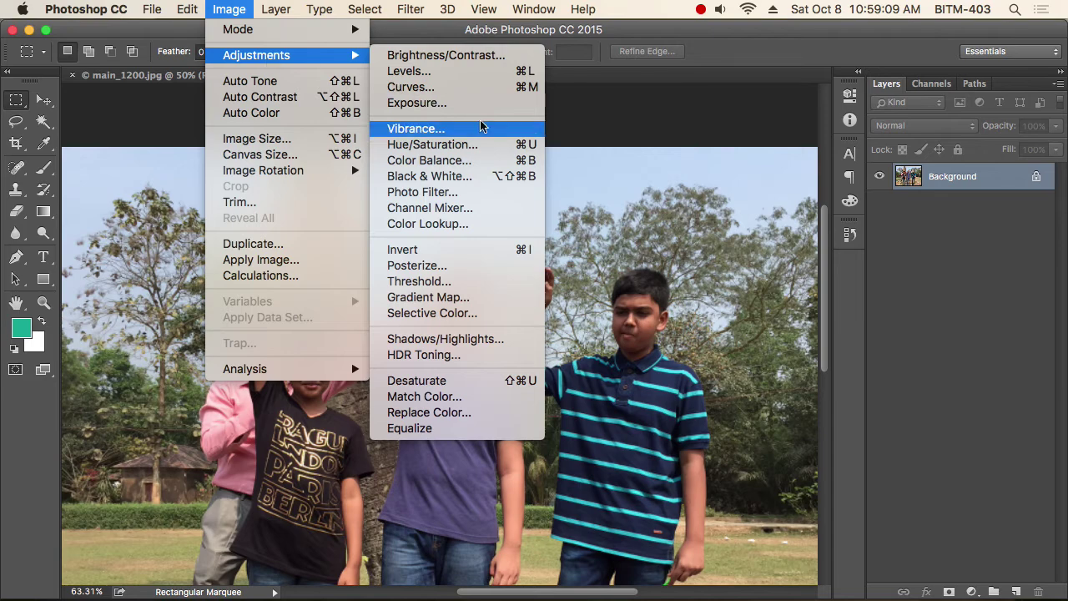
click(477, 144)
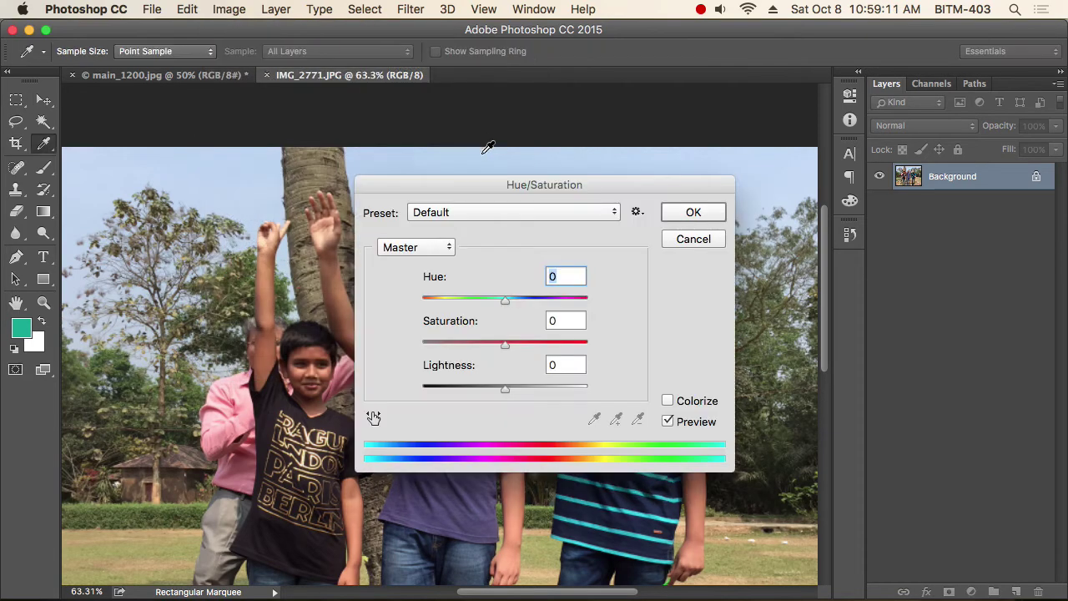
mouse_move(539, 182)
mouse_down()
mouse_move(716, 134)
mouse_move(898, 151)
mouse_up()
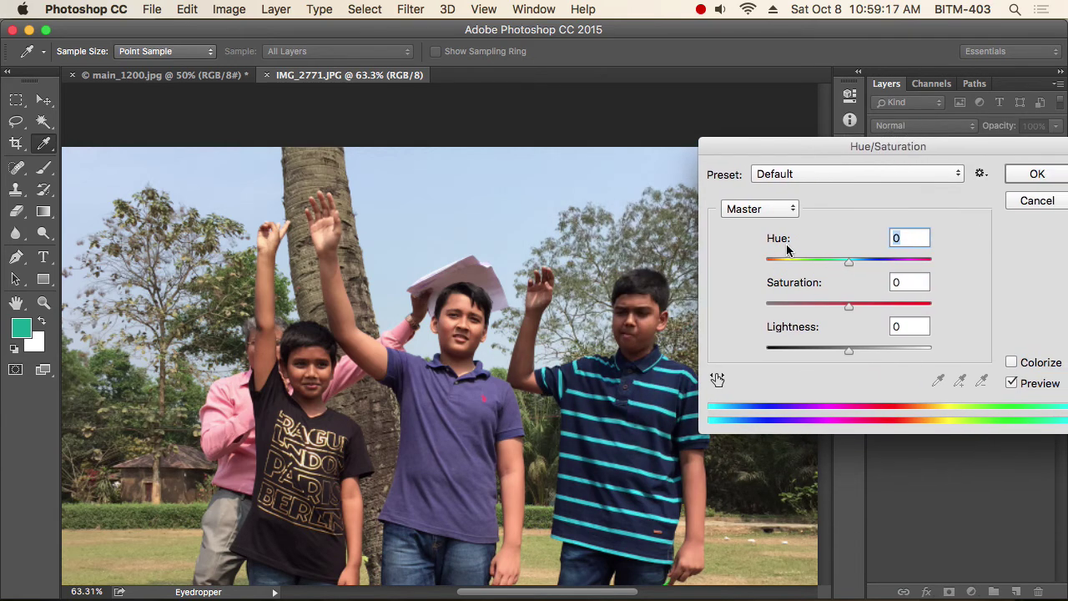
drag(848, 261, 769, 266)
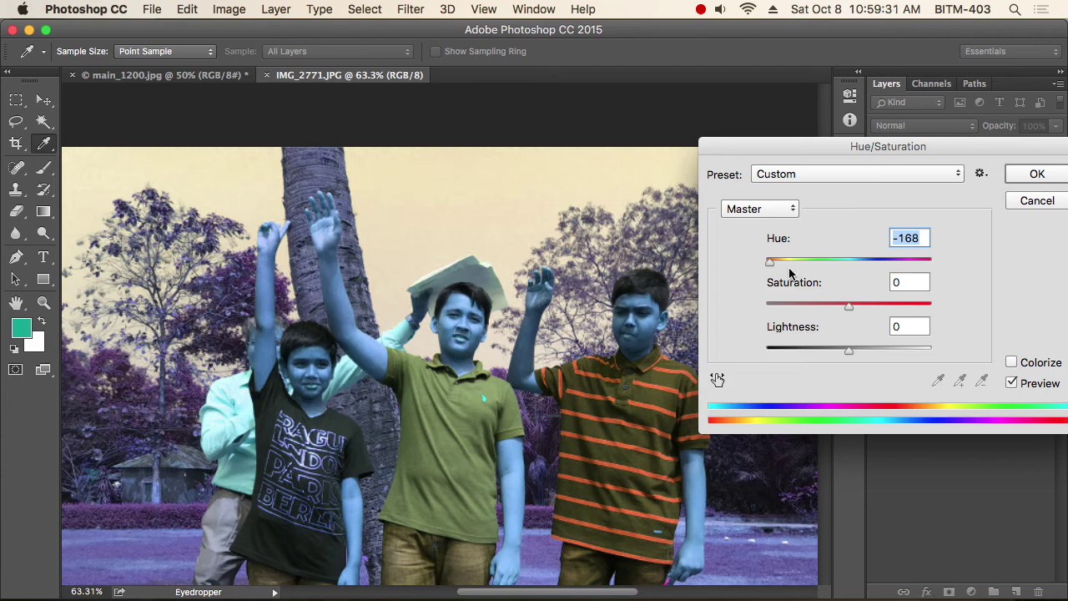
drag(773, 267, 856, 267)
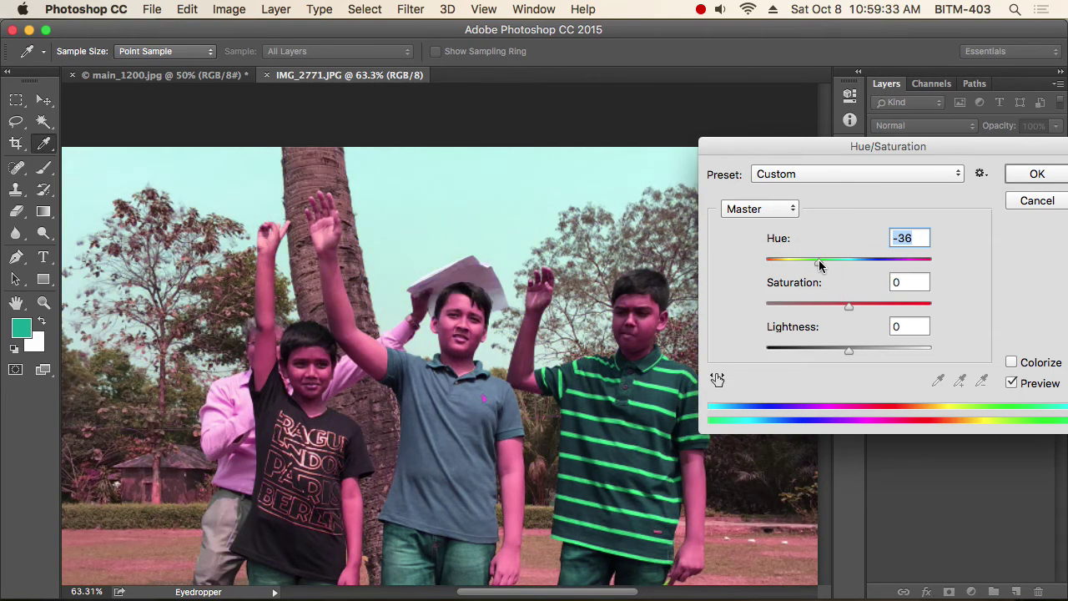
drag(856, 267, 931, 265)
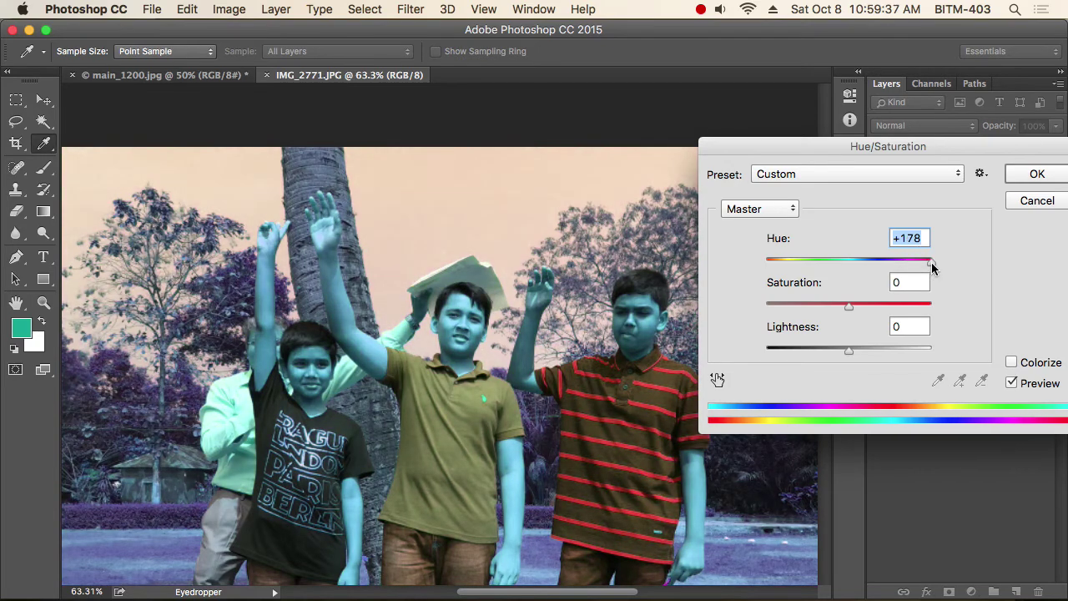
drag(894, 149, 880, 97)
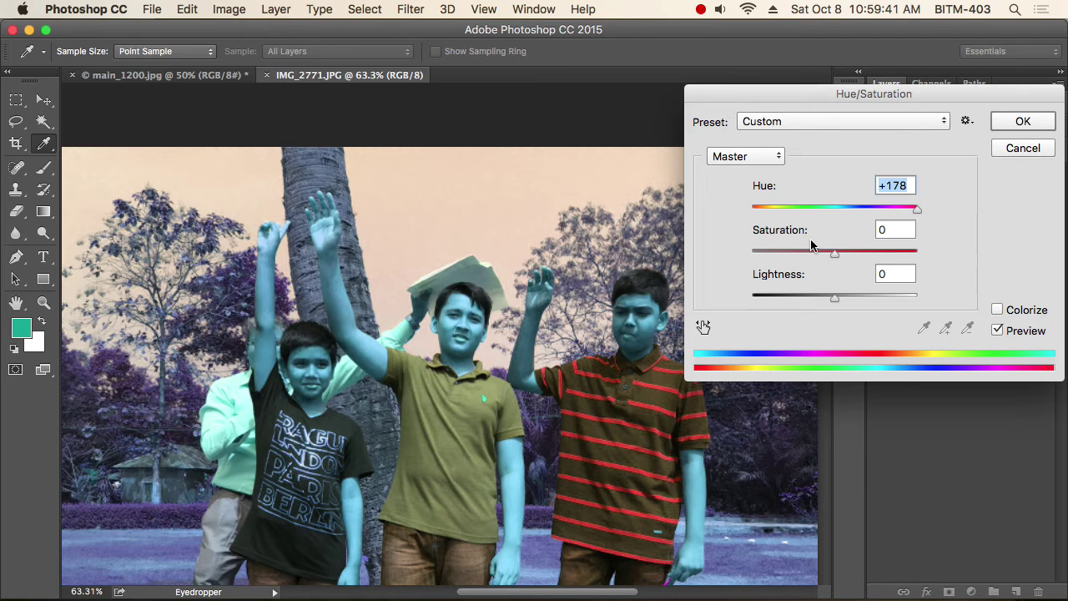
After trying darker settings, reset Lightness to 0 and bring Saturation to about -1.
mouse_move(832, 260)
mouse_down()
mouse_move(744, 257)
mouse_move(925, 253)
mouse_move(825, 262)
mouse_up()
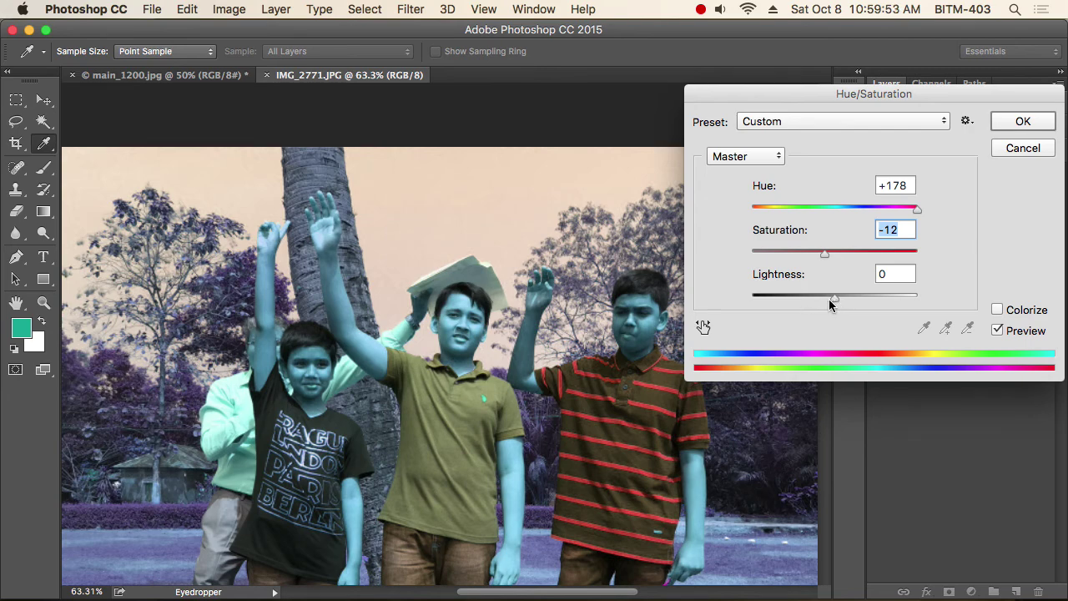
drag(833, 301, 817, 305)
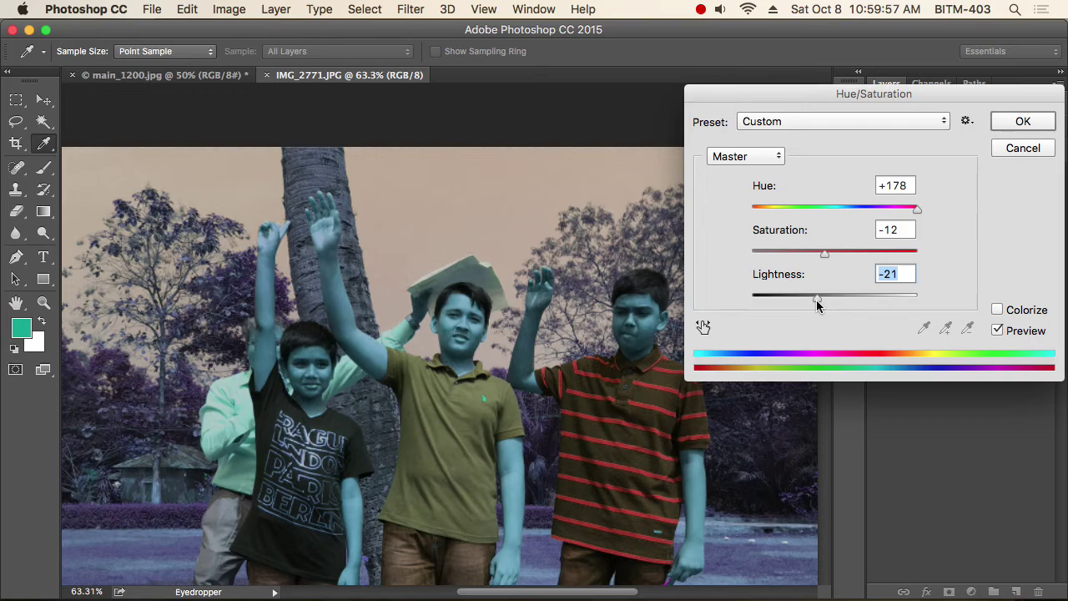
mouse_move(817, 305)
mouse_down()
mouse_move(754, 306)
mouse_move(939, 305)
mouse_move(806, 307)
mouse_move(848, 303)
mouse_move(812, 309)
mouse_move(823, 305)
mouse_up()
text(0)
key(Tab)
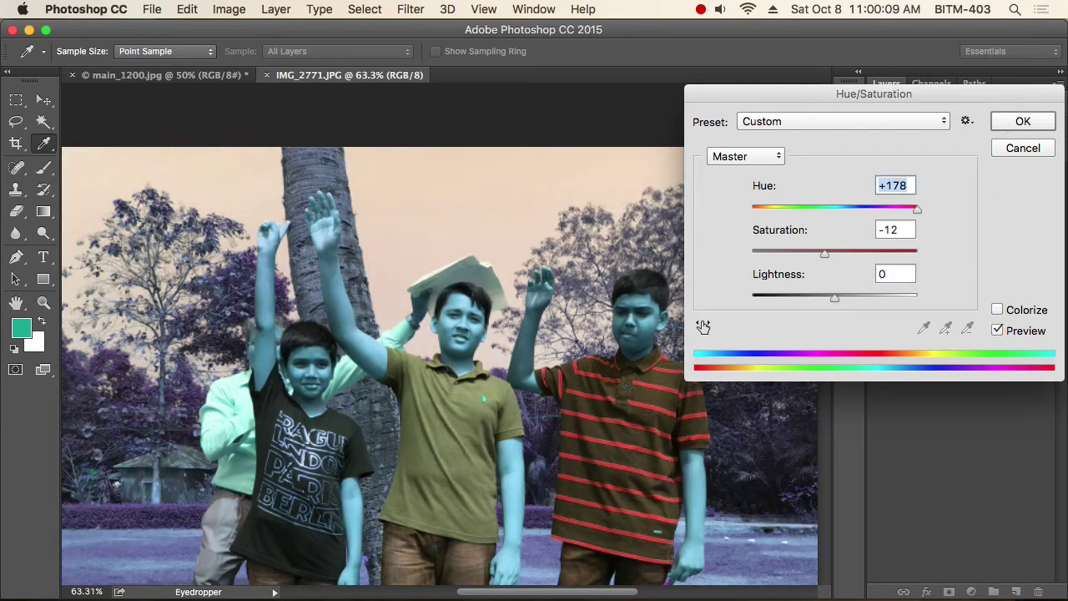
mouse_move(825, 258)
mouse_down()
mouse_move(843, 255)
mouse_move(835, 258)
mouse_up()
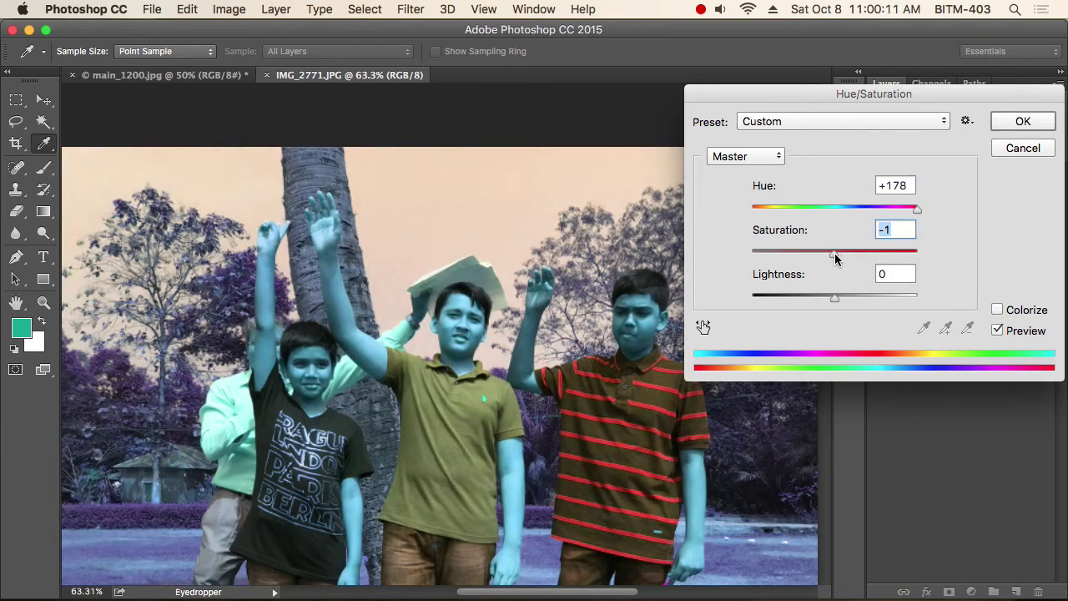
drag(882, 89, 829, 77)
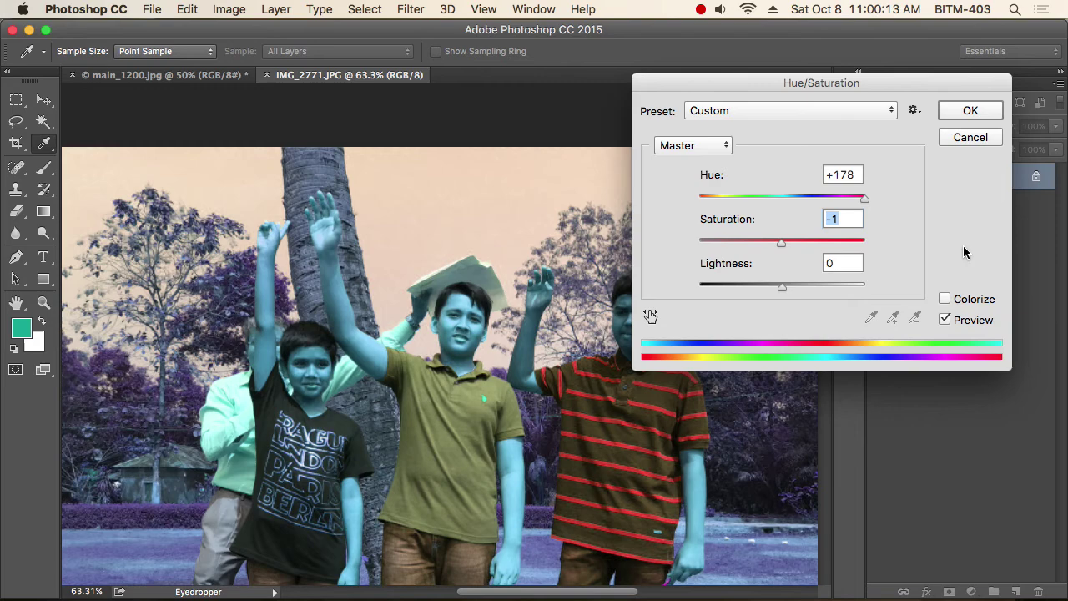
Preview green, sepia and red Colorize tints at 50% zoom, then switch Colorize off.
click(946, 299)
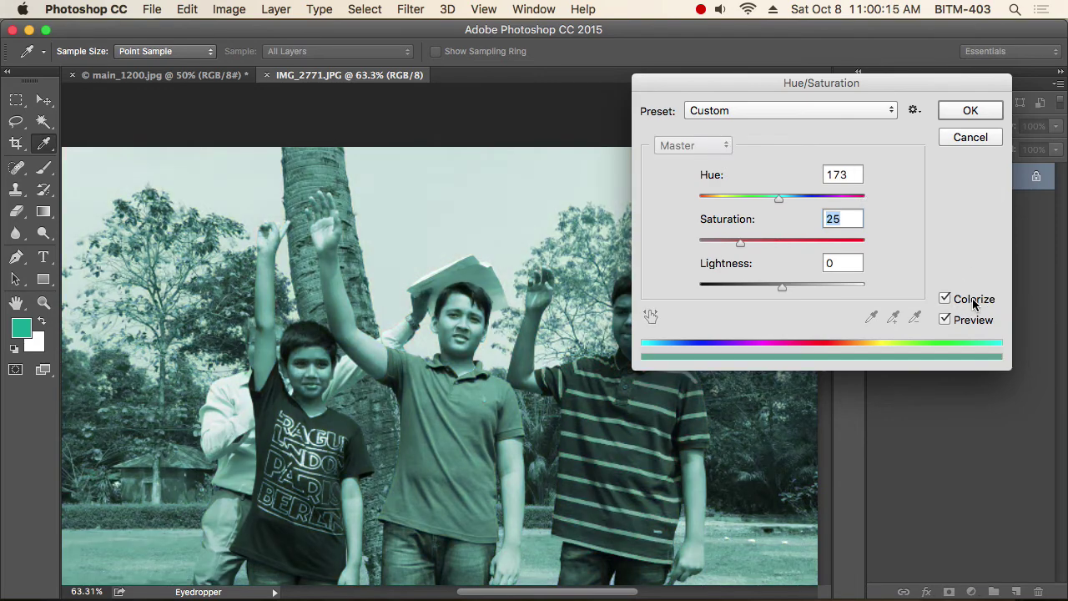
drag(824, 94, 930, 106)
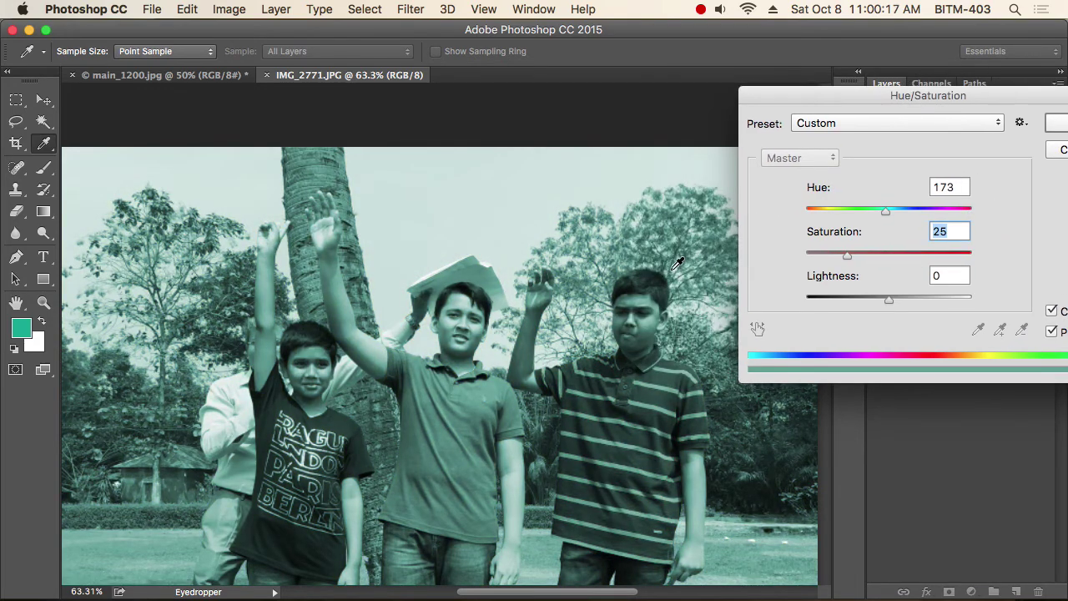
key(super+minus)
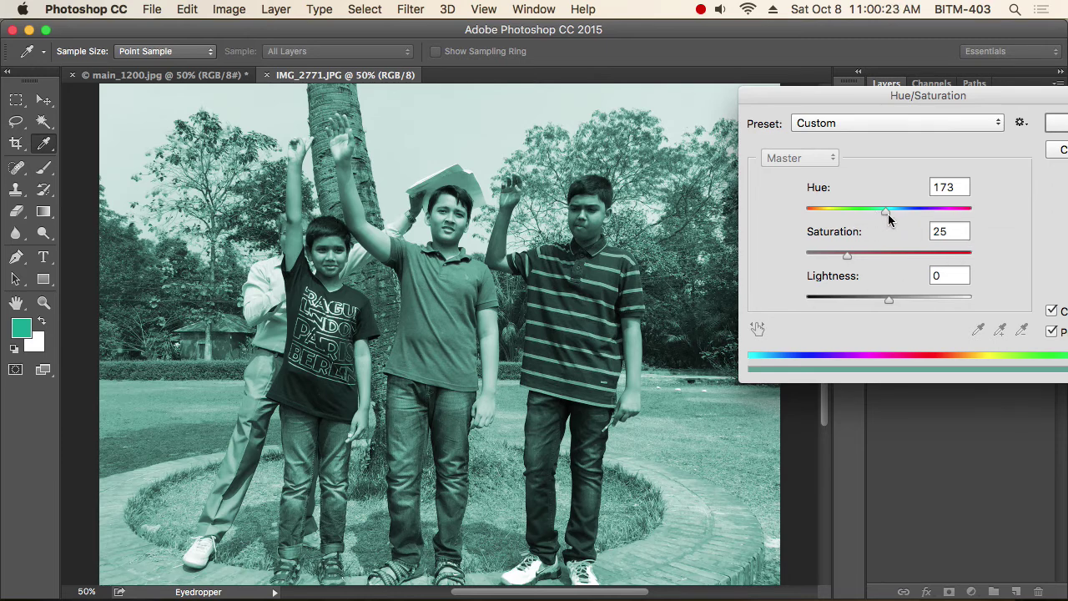
drag(886, 212, 825, 215)
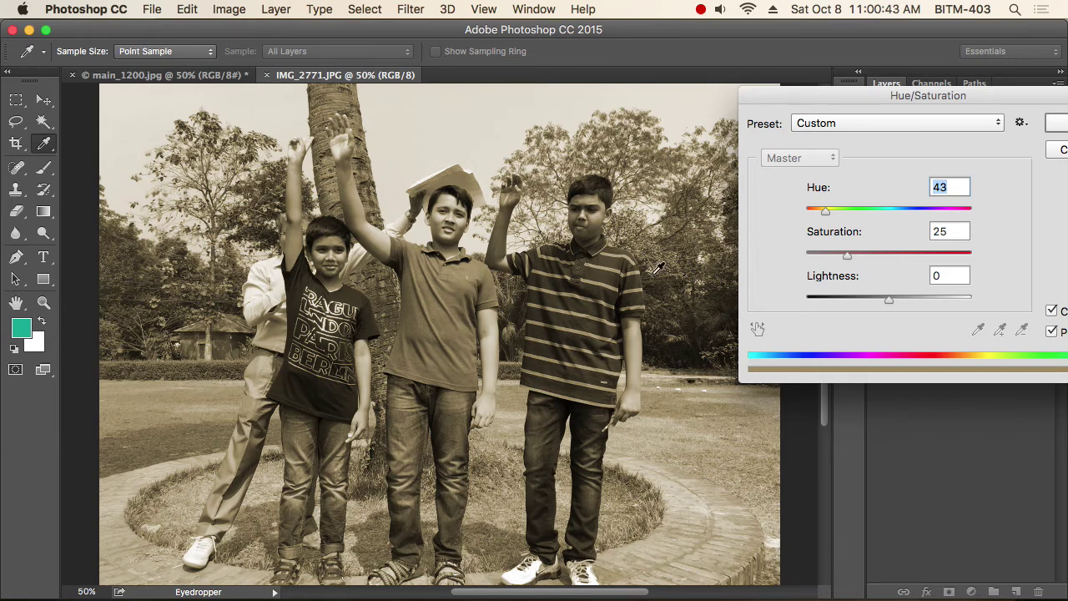
drag(823, 211, 815, 213)
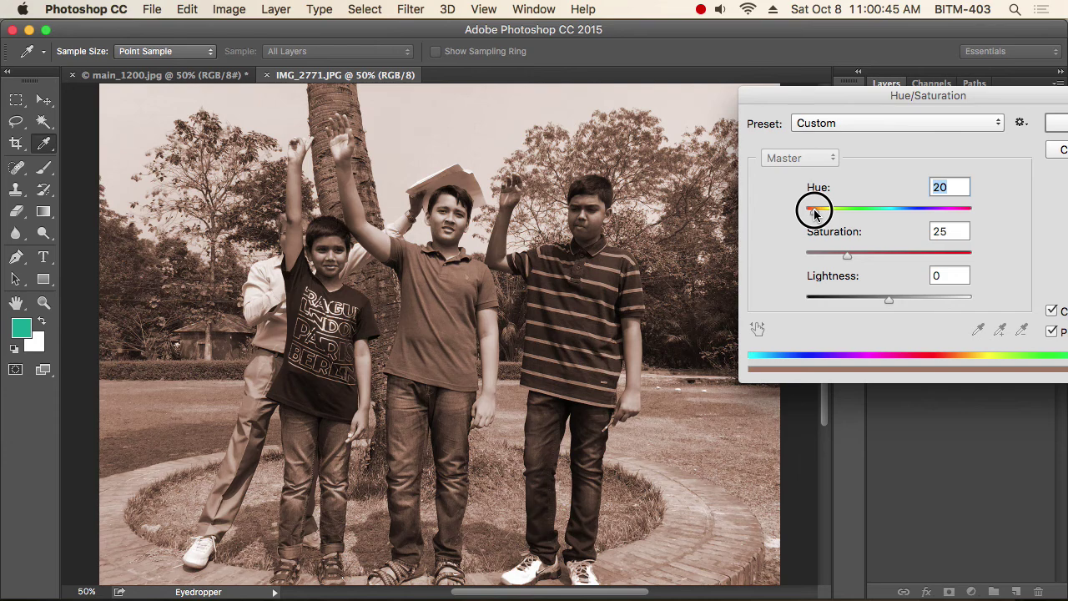
mouse_move(815, 213)
mouse_down()
mouse_move(803, 214)
mouse_move(999, 224)
mouse_move(832, 222)
mouse_move(901, 225)
mouse_move(863, 222)
mouse_up()
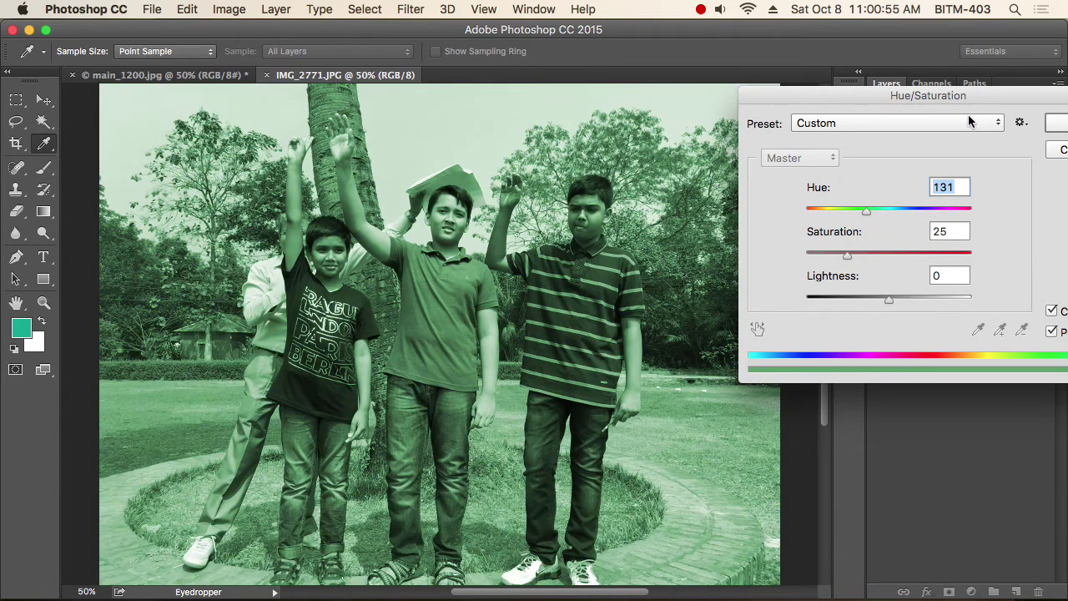
drag(968, 99, 742, 118)
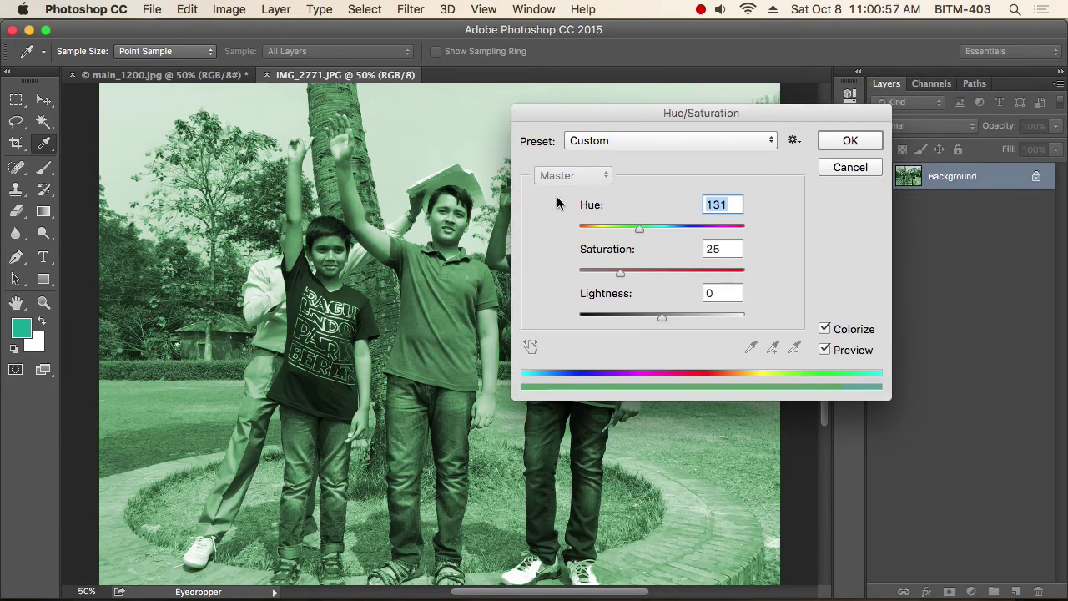
click(848, 327)
Shift only the Greens hue to +155, return to Master, and cancel all hue changes.
drag(677, 117, 798, 110)
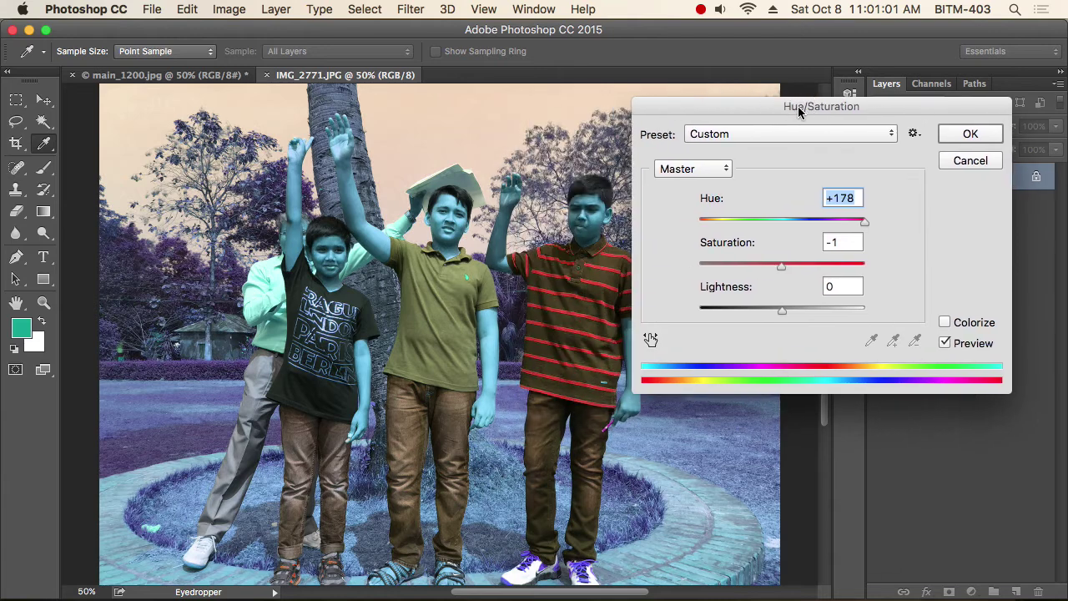
click(705, 168)
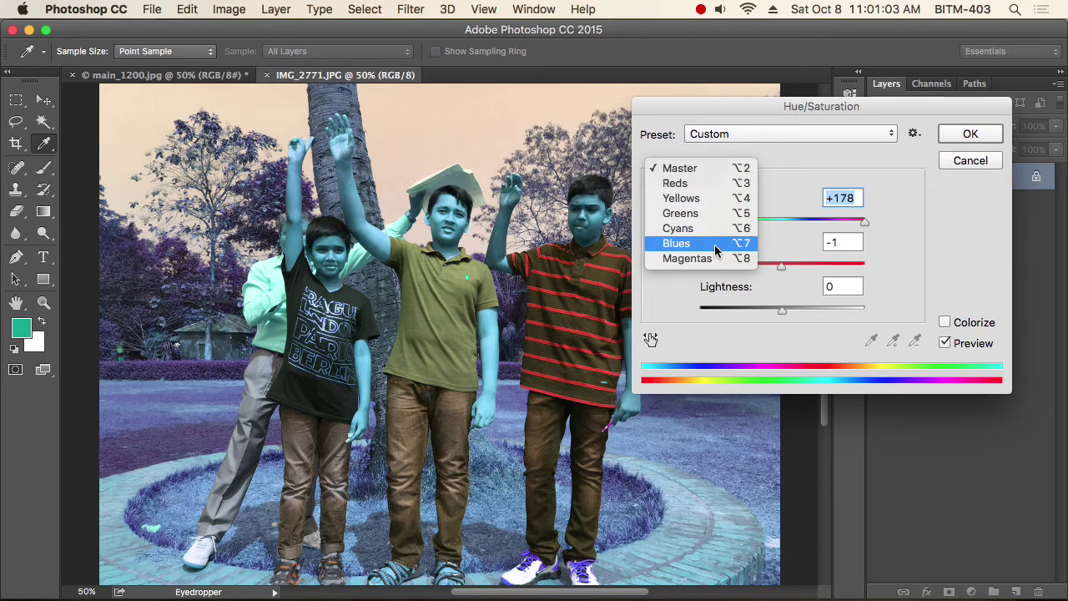
click(709, 213)
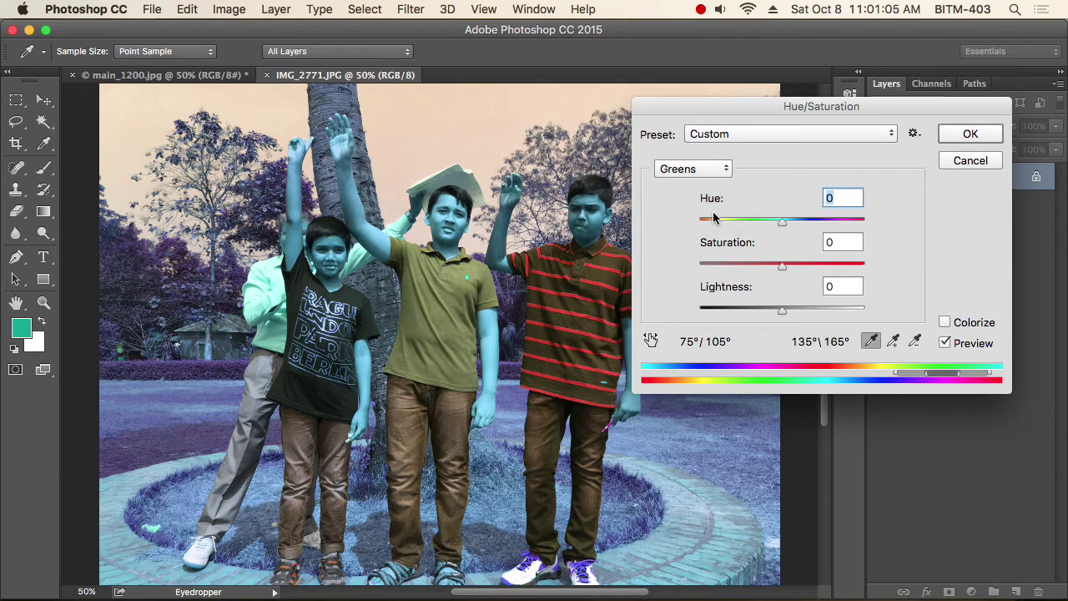
drag(782, 222, 858, 221)
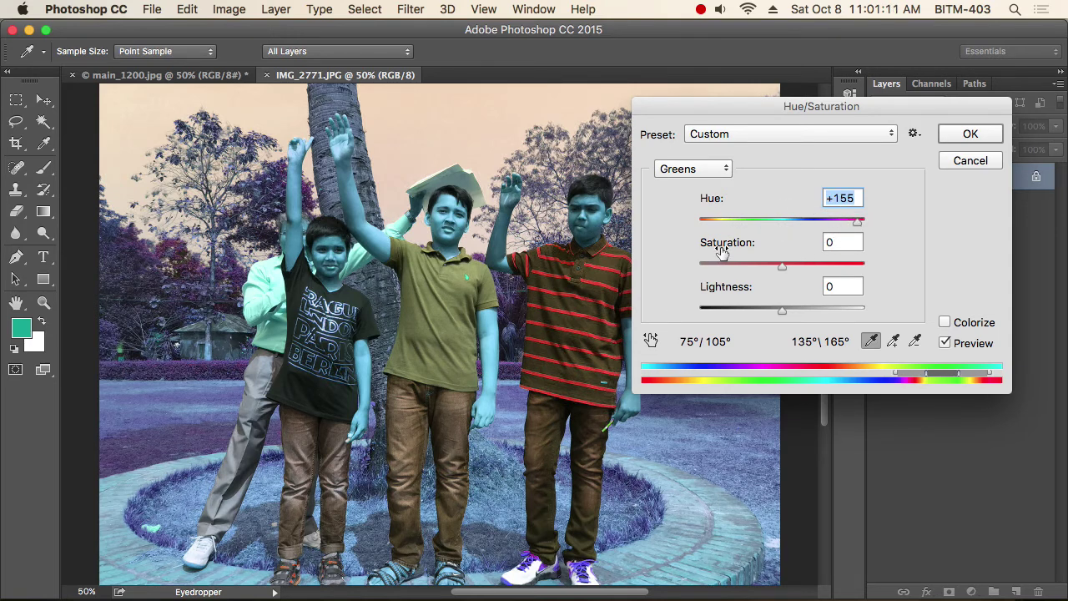
click(705, 170)
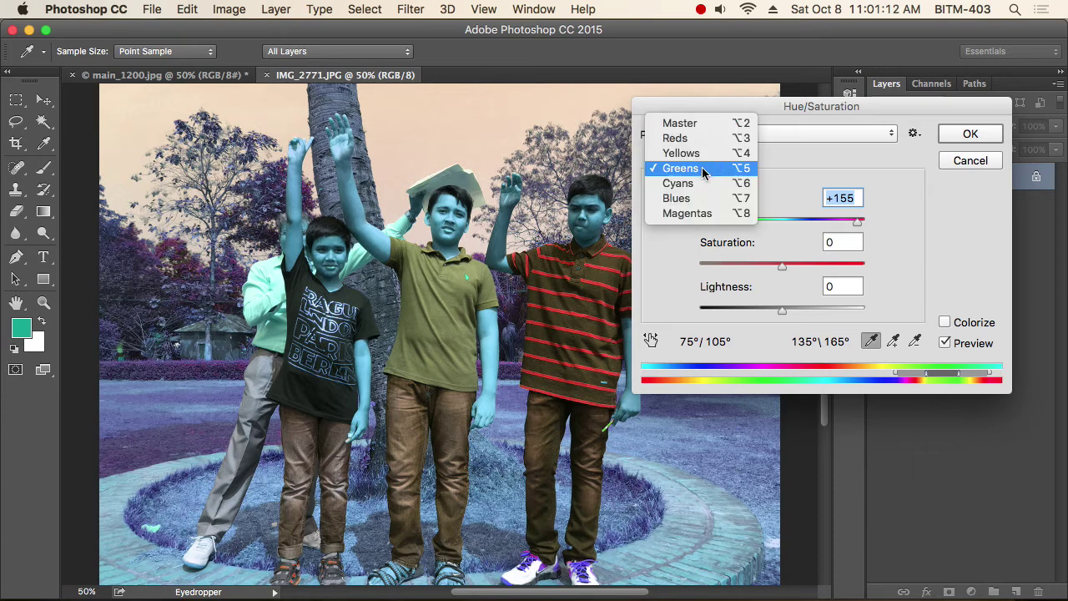
click(711, 121)
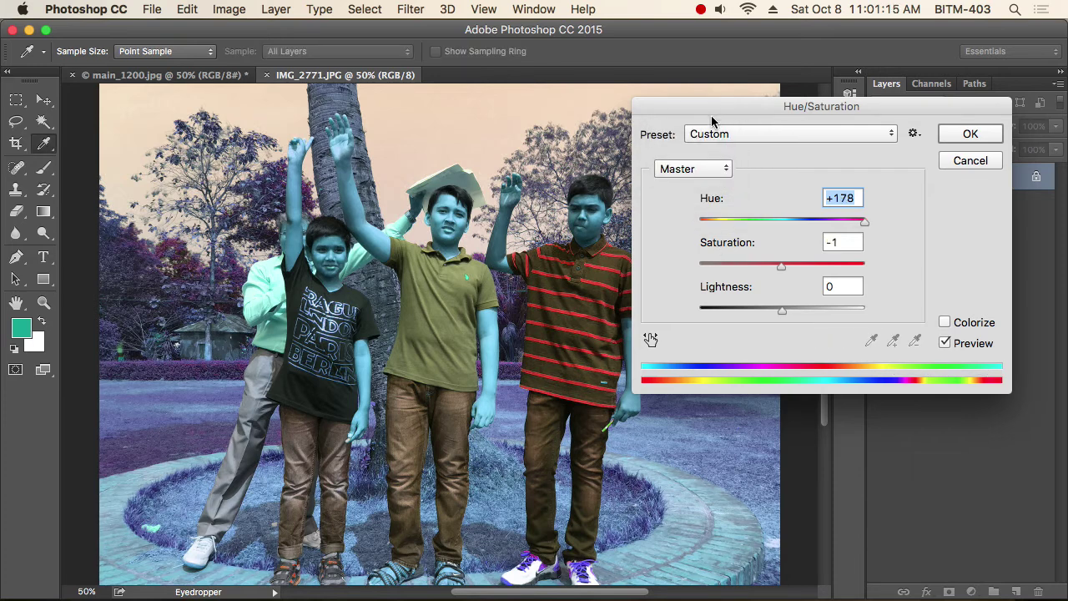
click(970, 160)
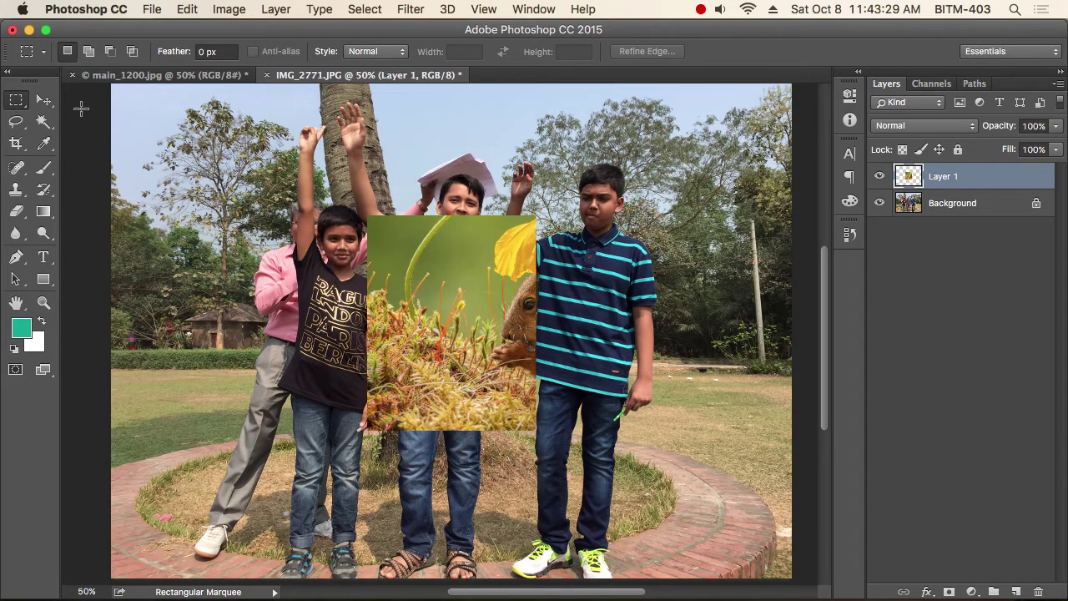
Move the inset picture up-right and add a Hue/Saturation adjustment layer at Hue +145.
click(44, 99)
drag(461, 344, 604, 292)
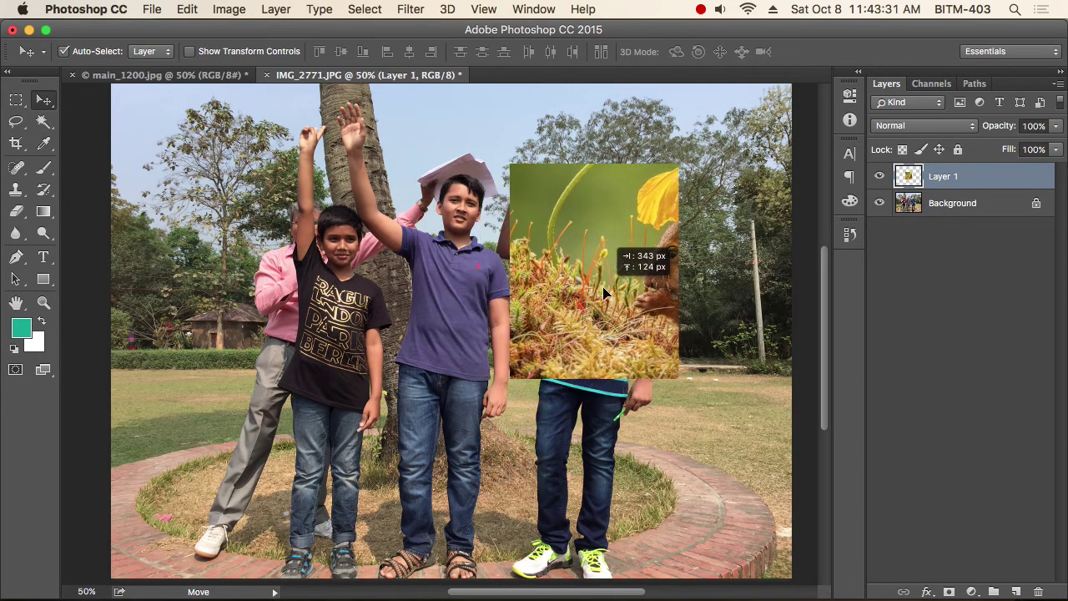
click(971, 592)
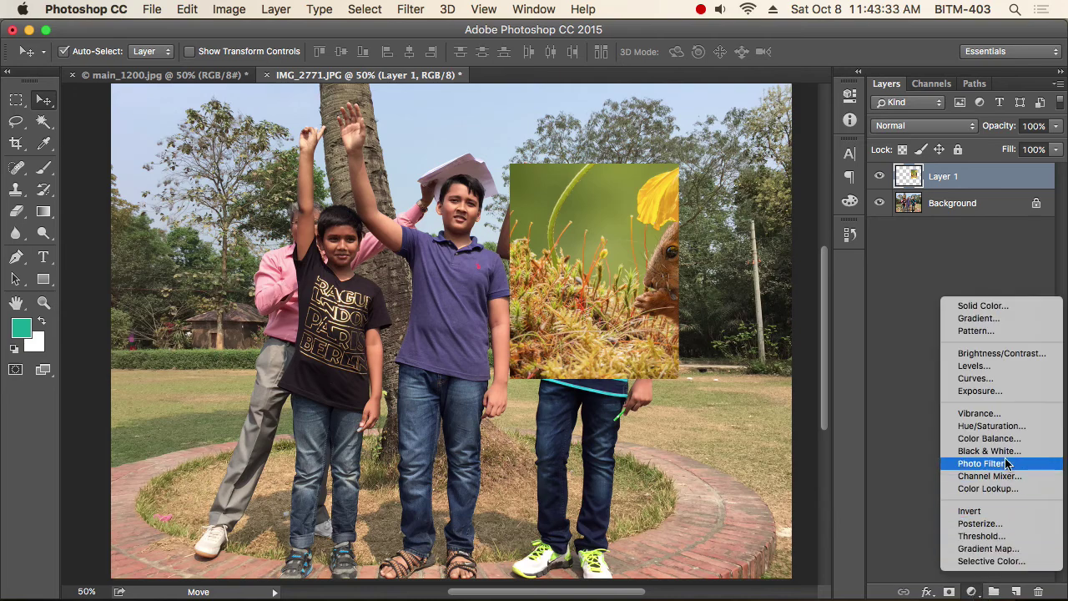
click(1009, 427)
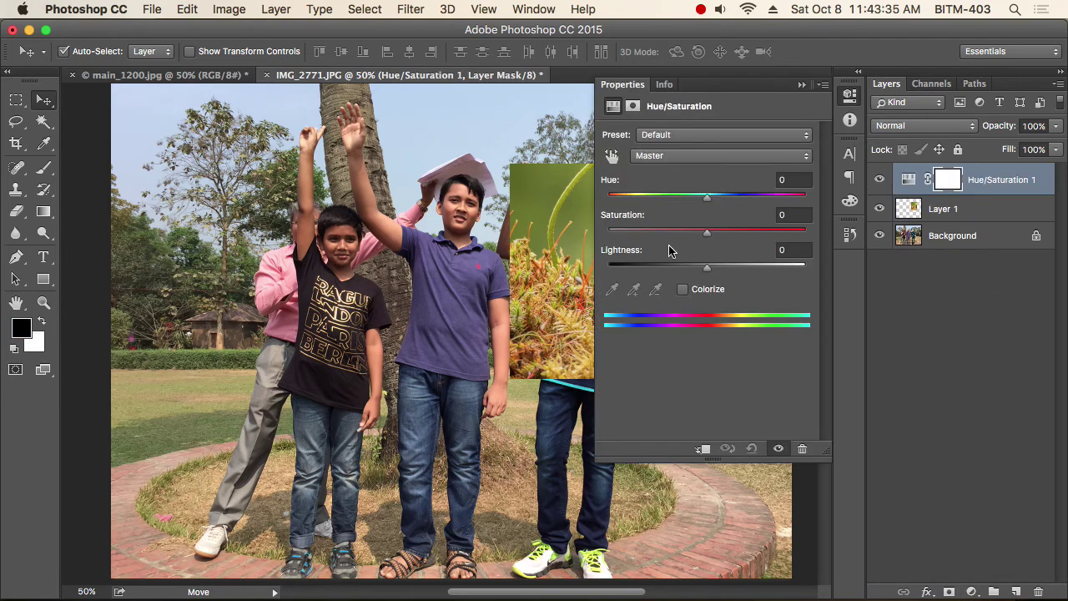
drag(708, 197, 793, 207)
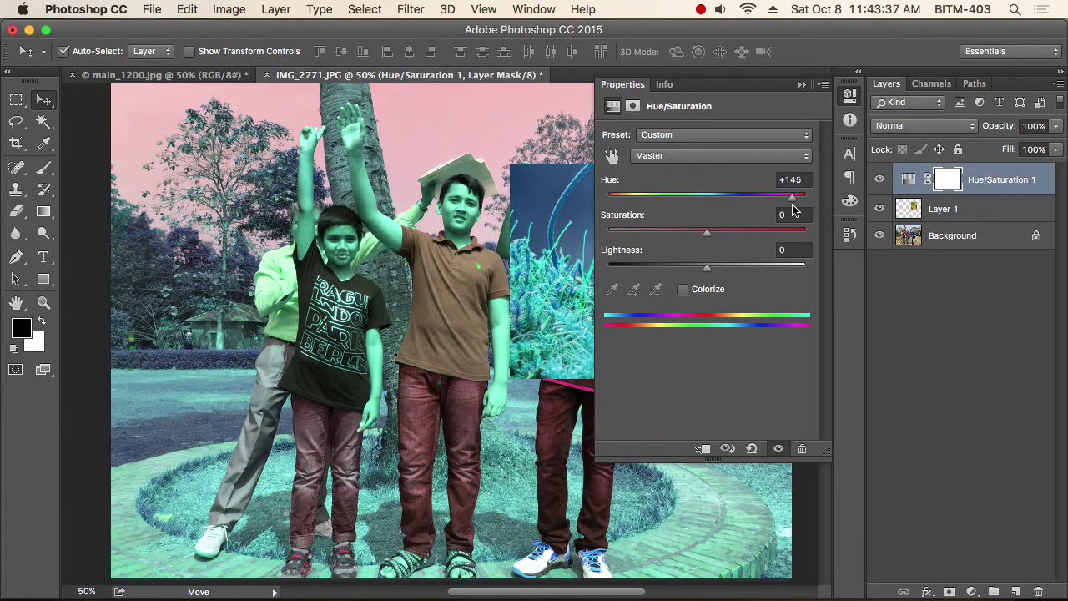
click(850, 97)
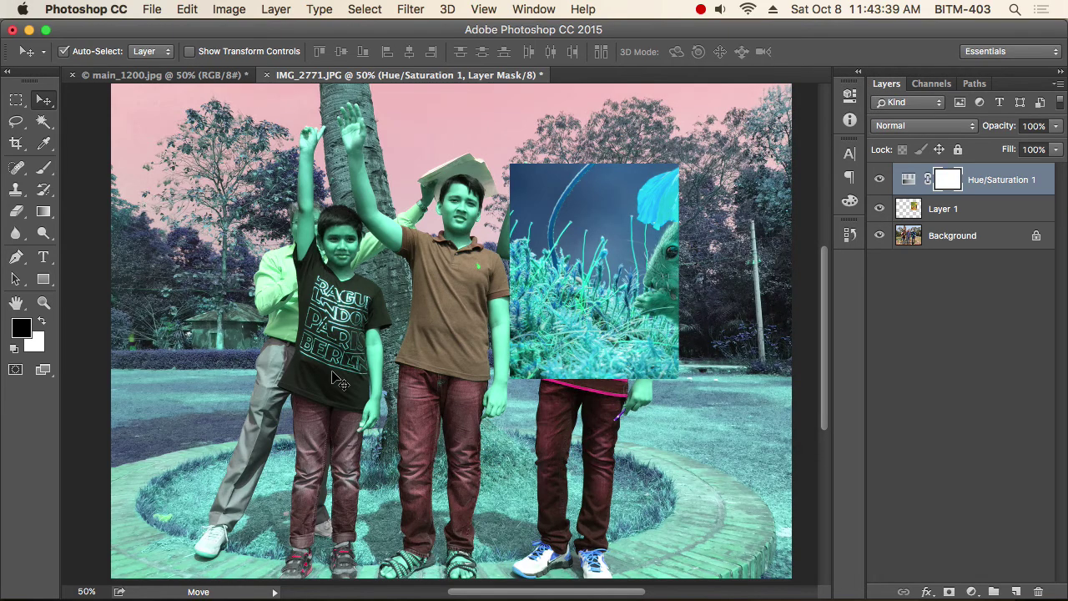
Fine-tune the inset picture's position and reopen the Hue/Saturation 1 settings.
mouse_move(625, 255)
mouse_down()
mouse_move(610, 297)
mouse_move(619, 328)
mouse_move(584, 275)
mouse_up()
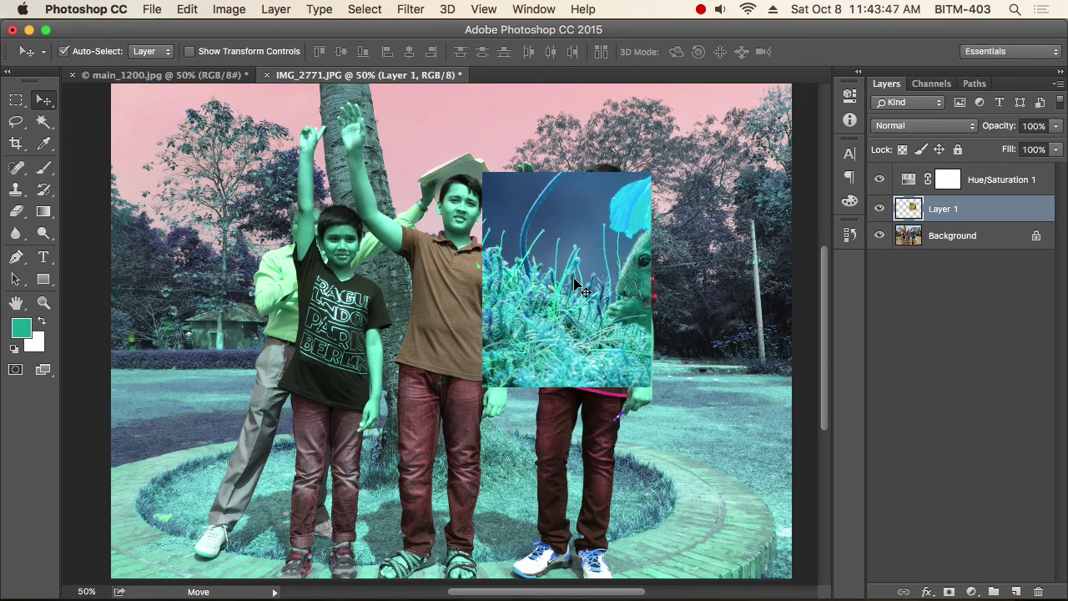
drag(575, 282, 603, 277)
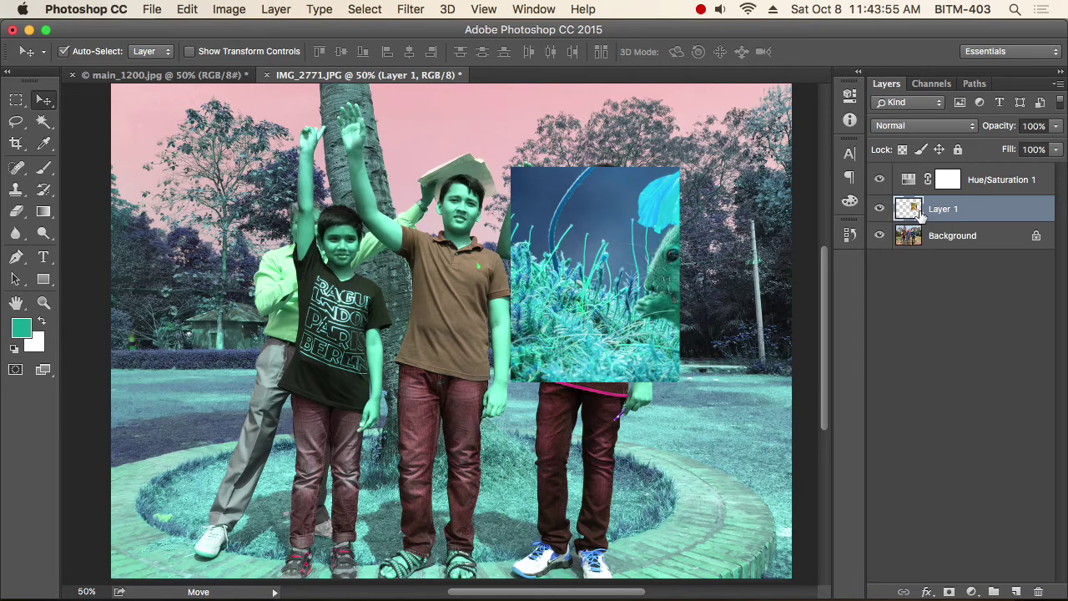
click(906, 183)
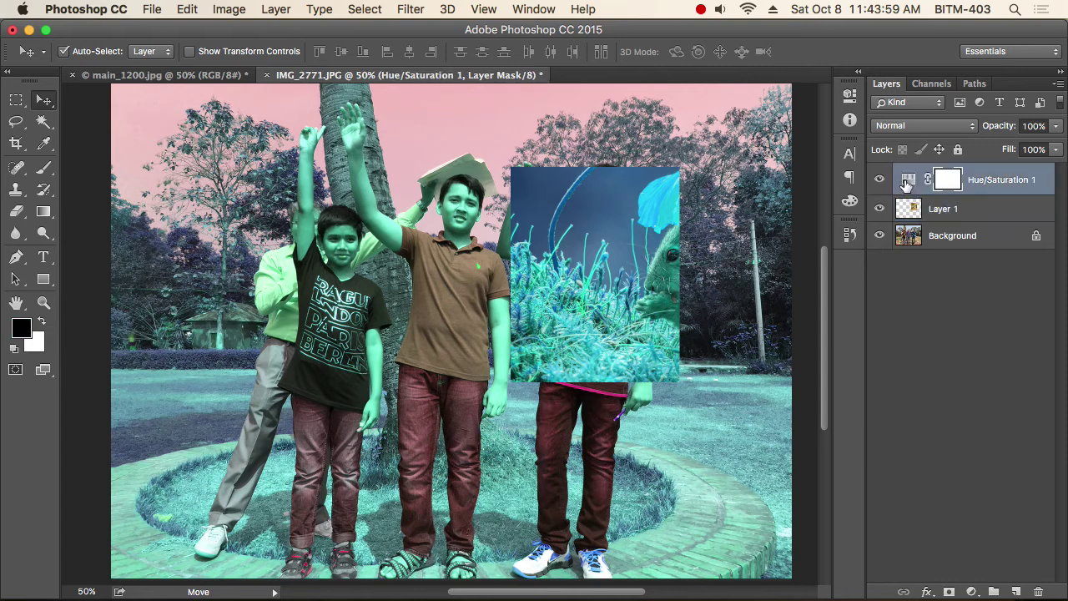
double_click(907, 183)
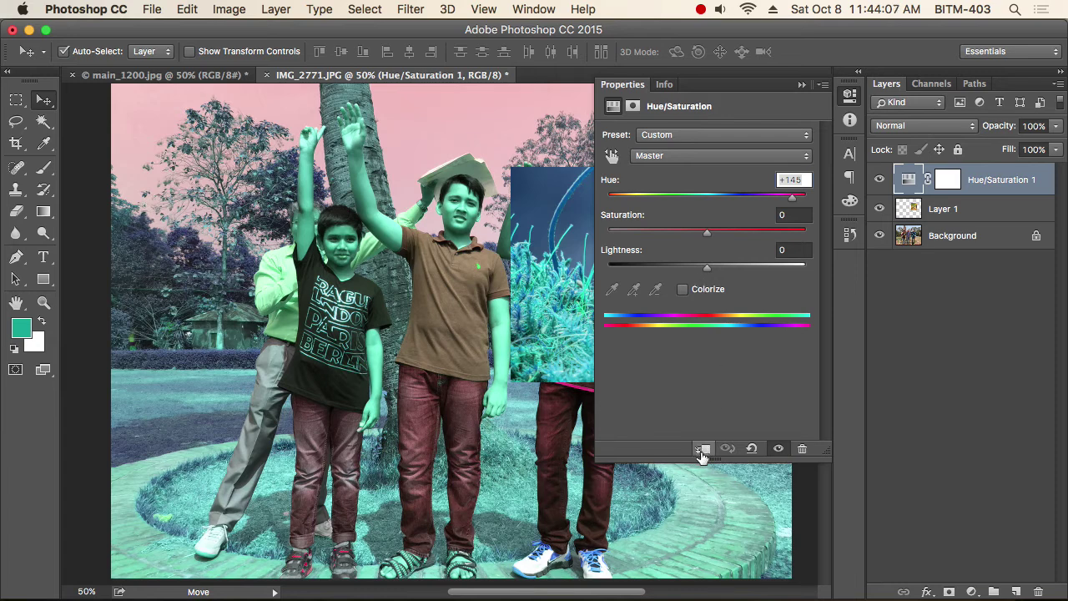
Clip the Hue/Saturation layer to Layer 1 so only the inset is recoloured.
click(275, 9)
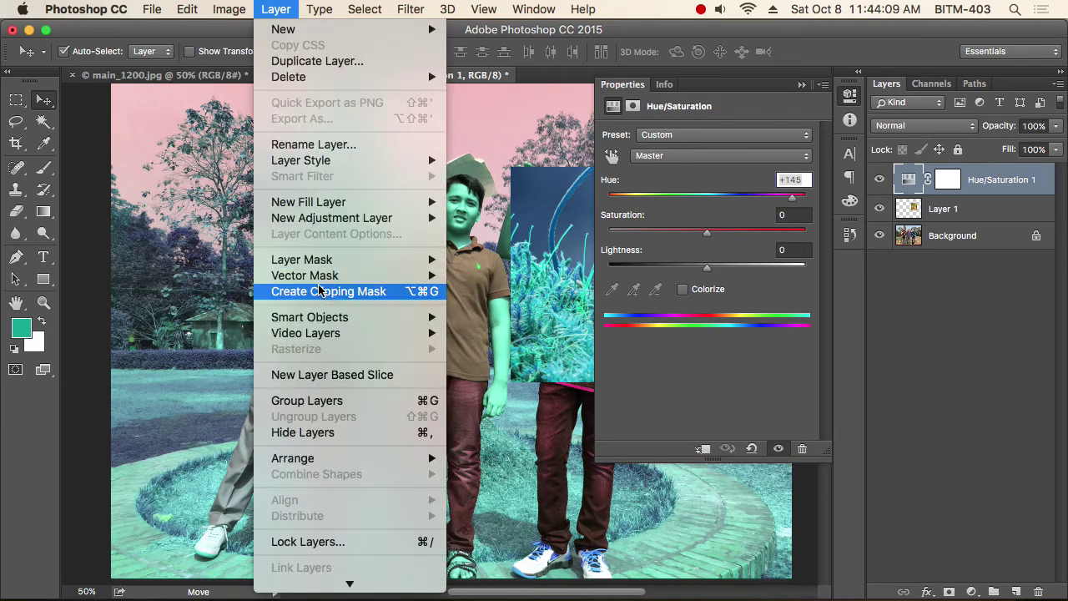
click(365, 298)
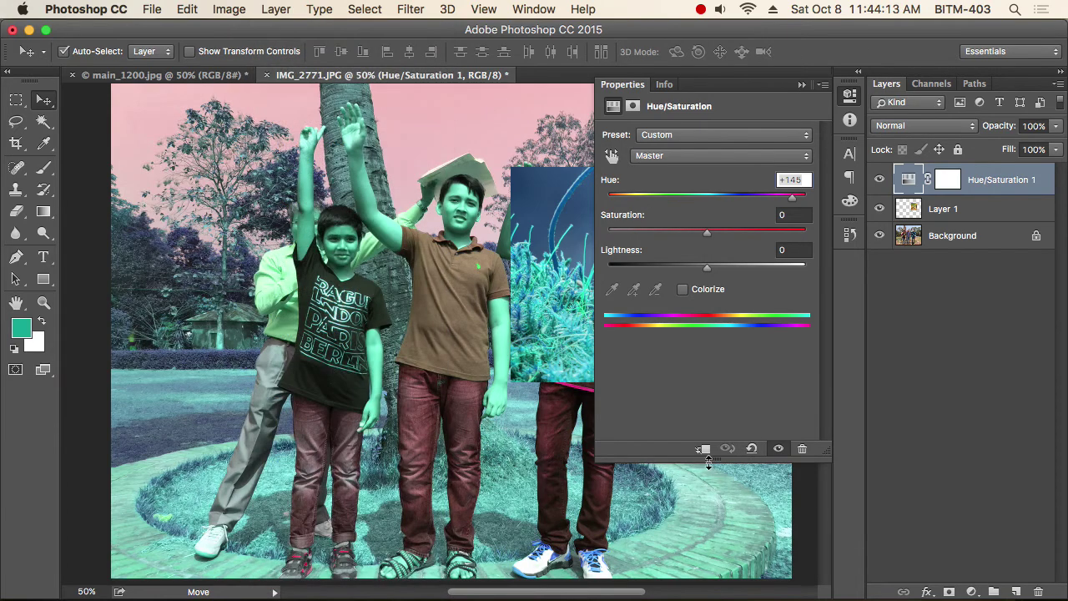
click(704, 449)
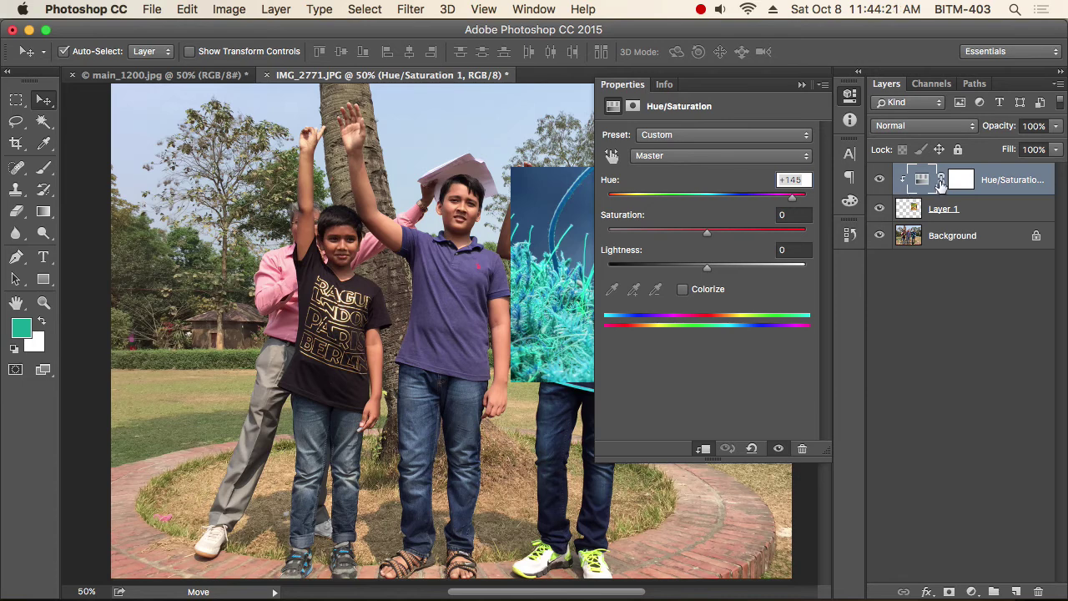
click(850, 94)
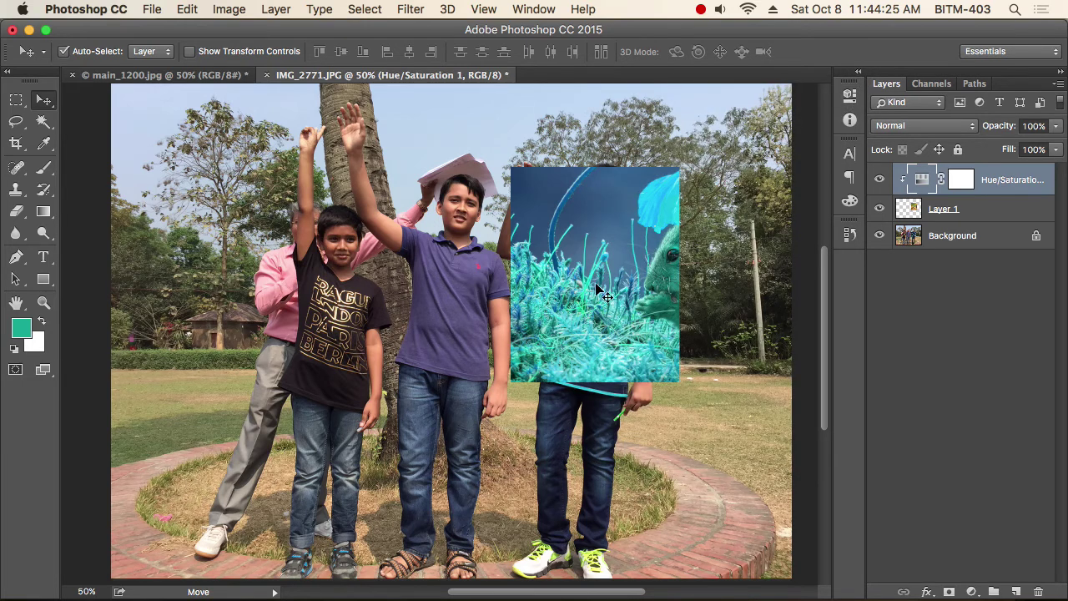
Reposition the inset picture lower, then select Hue/Saturation 1 and bring up the Layer menu.
mouse_move(573, 294)
mouse_down()
mouse_move(622, 304)
mouse_move(627, 213)
mouse_move(563, 380)
mouse_up()
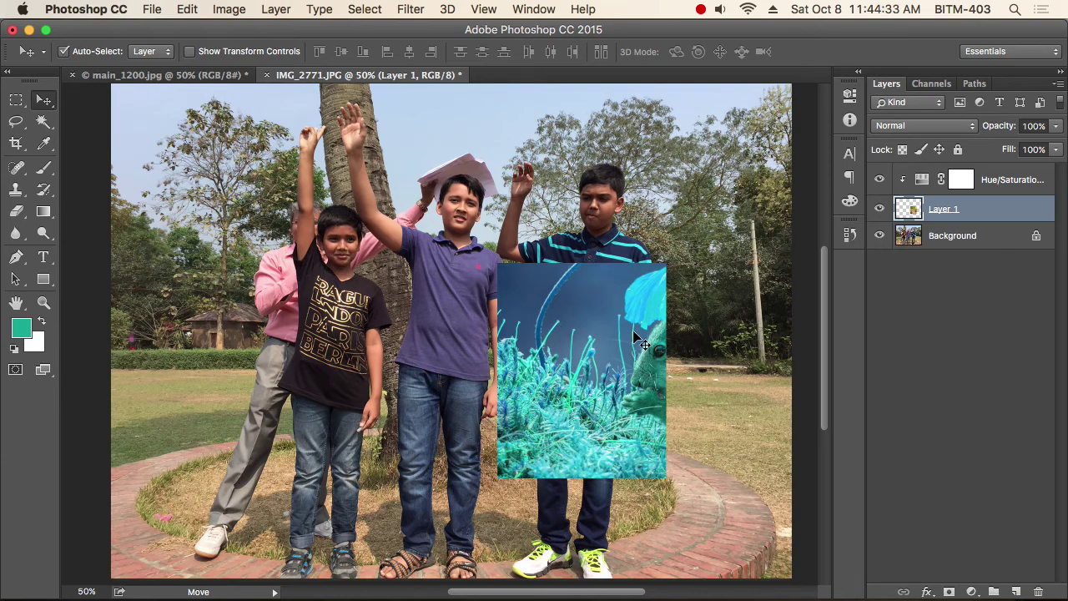
drag(594, 375, 676, 247)
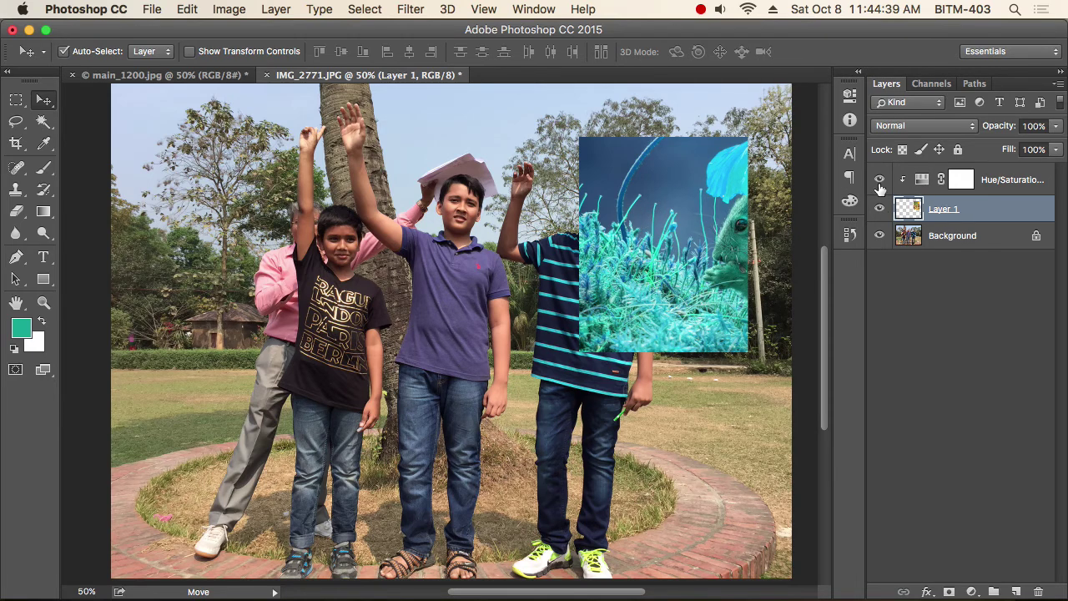
click(276, 9)
mouse_move(309, 317)
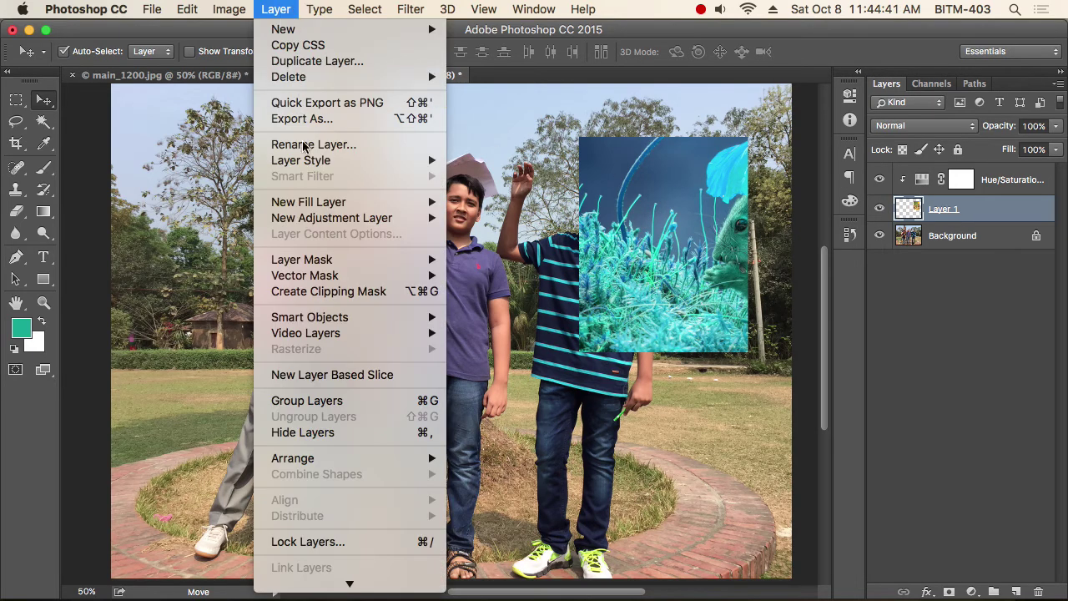
click(981, 169)
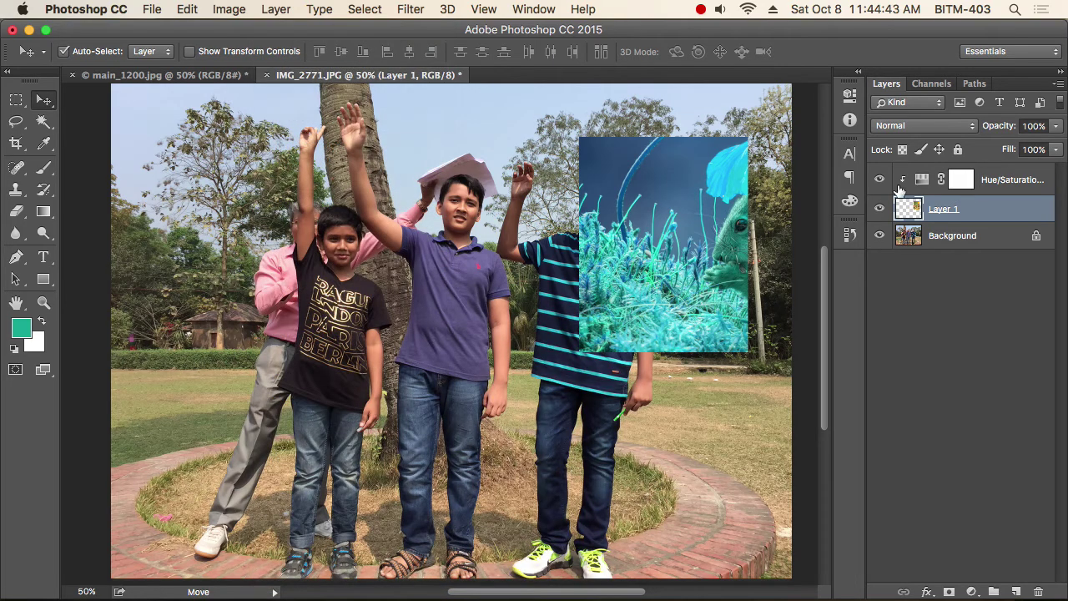
click(928, 183)
click(275, 9)
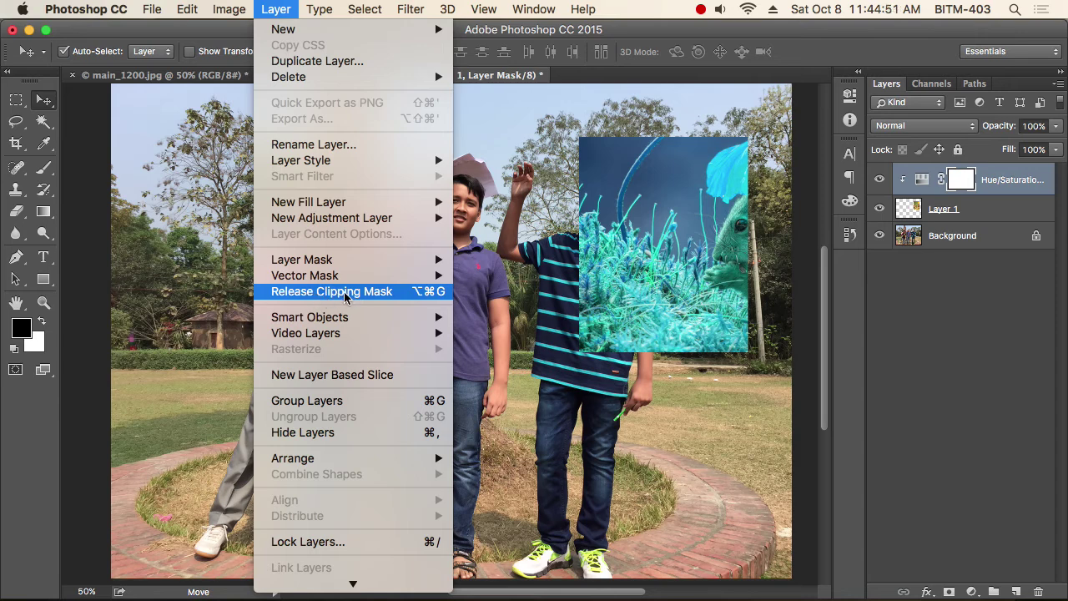
Release the Hue/Saturation clipping mask, then clip it back to Layer 1.
click(345, 298)
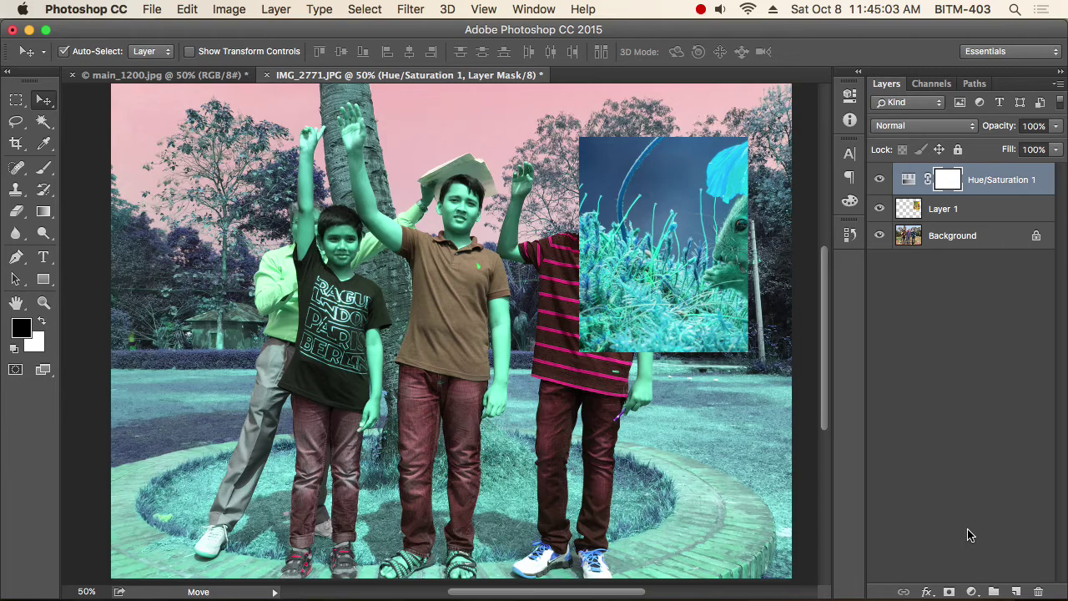
click(323, 11)
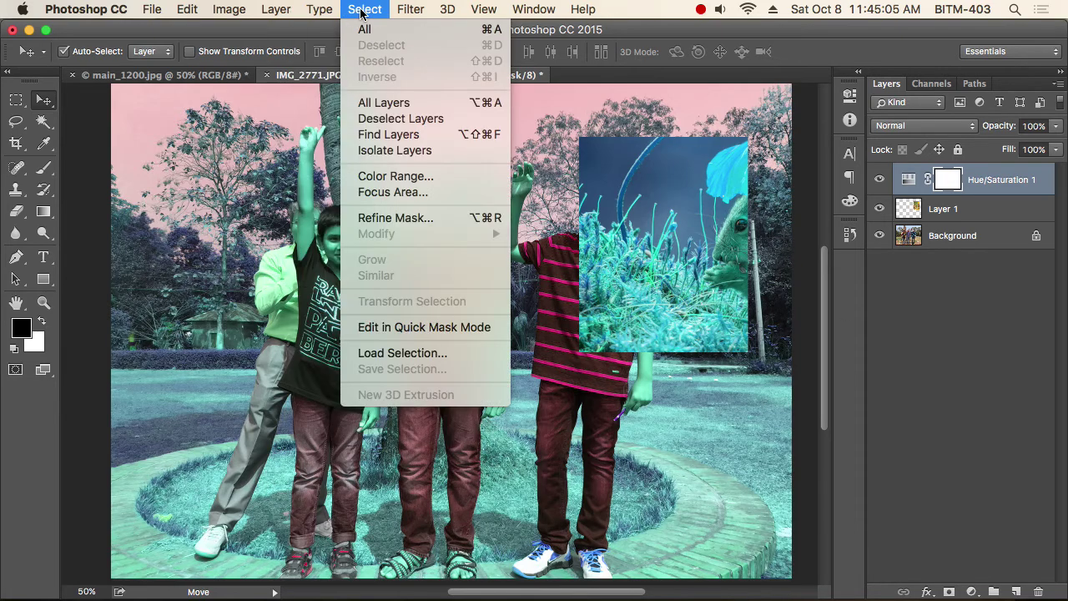
click(328, 291)
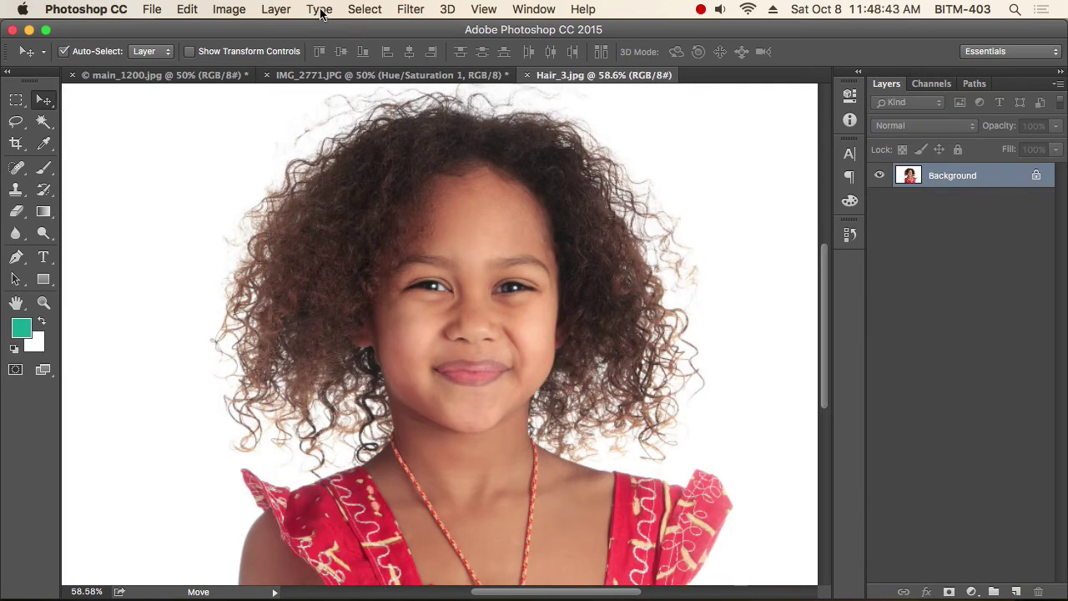
Invert Hair_3.jpg to a colour negative and zoom in and out to inspect it.
click(230, 10)
mouse_move(256, 55)
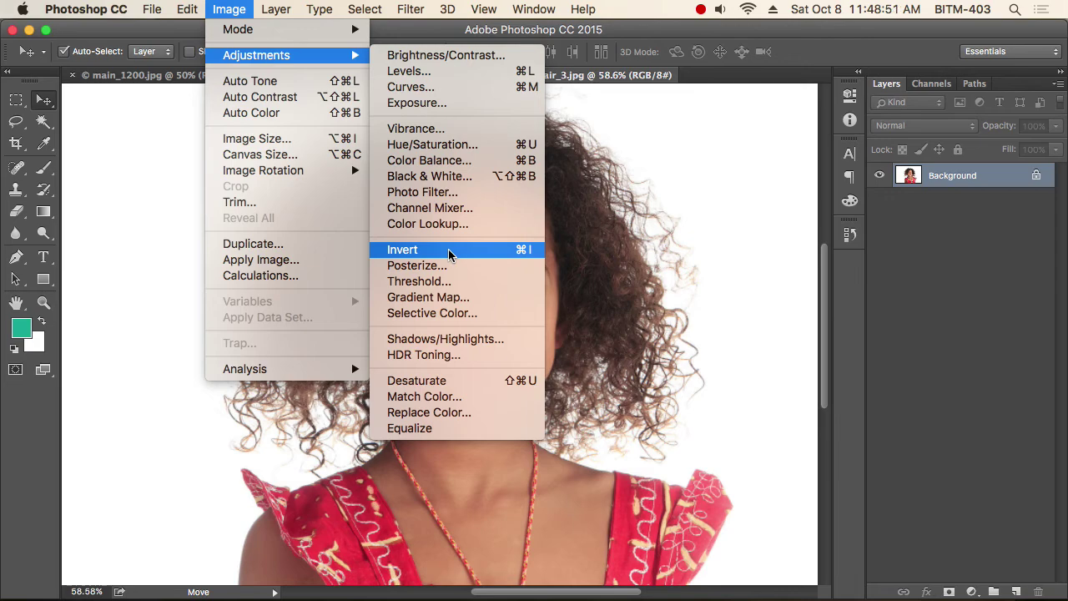
click(449, 254)
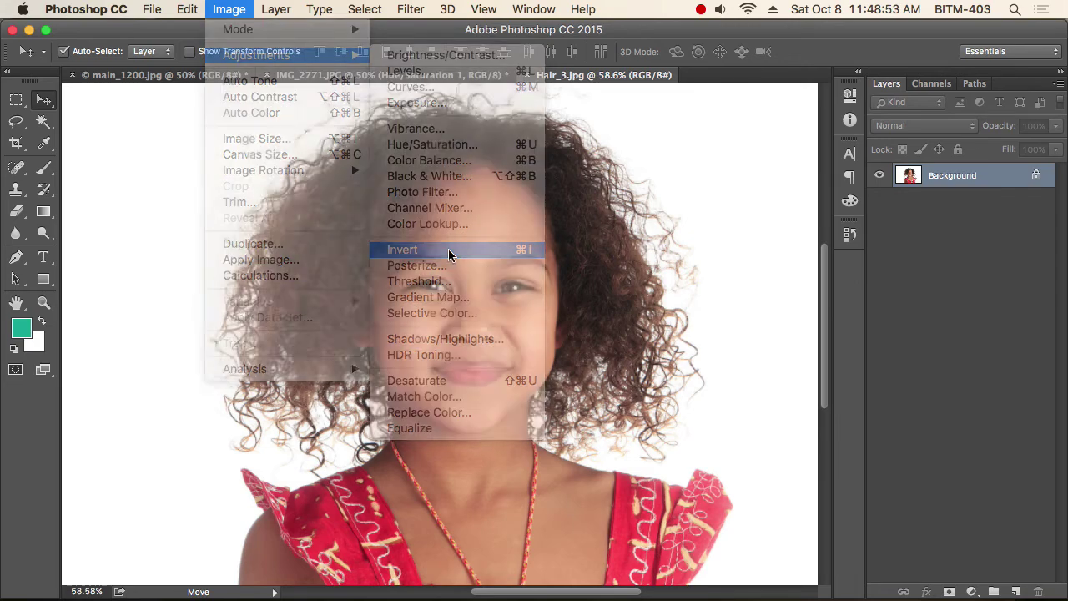
scroll(520, 334, up, 5)
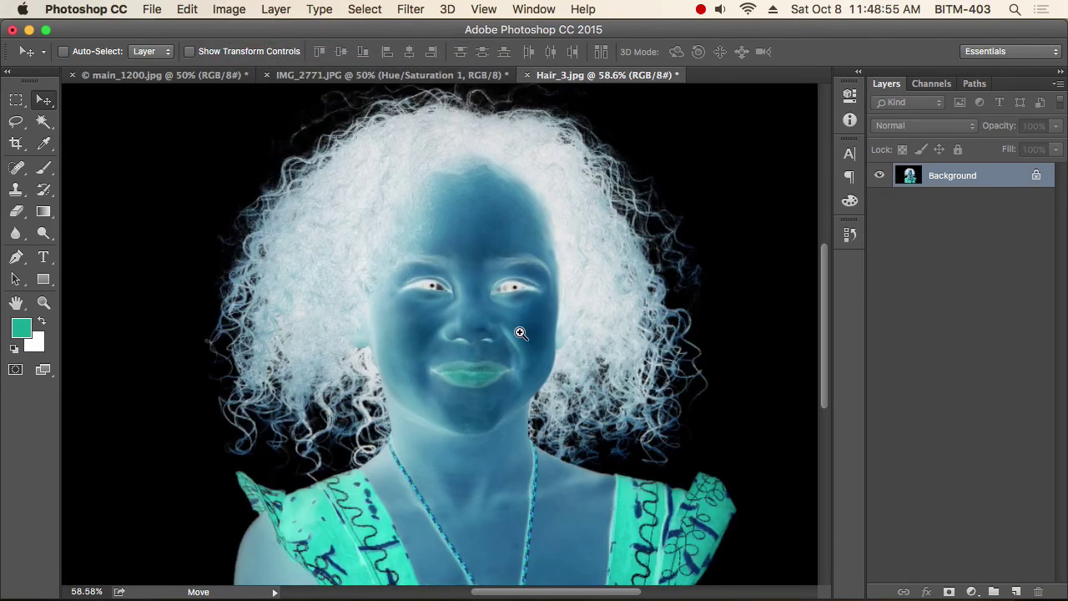
scroll(472, 322, down, 1)
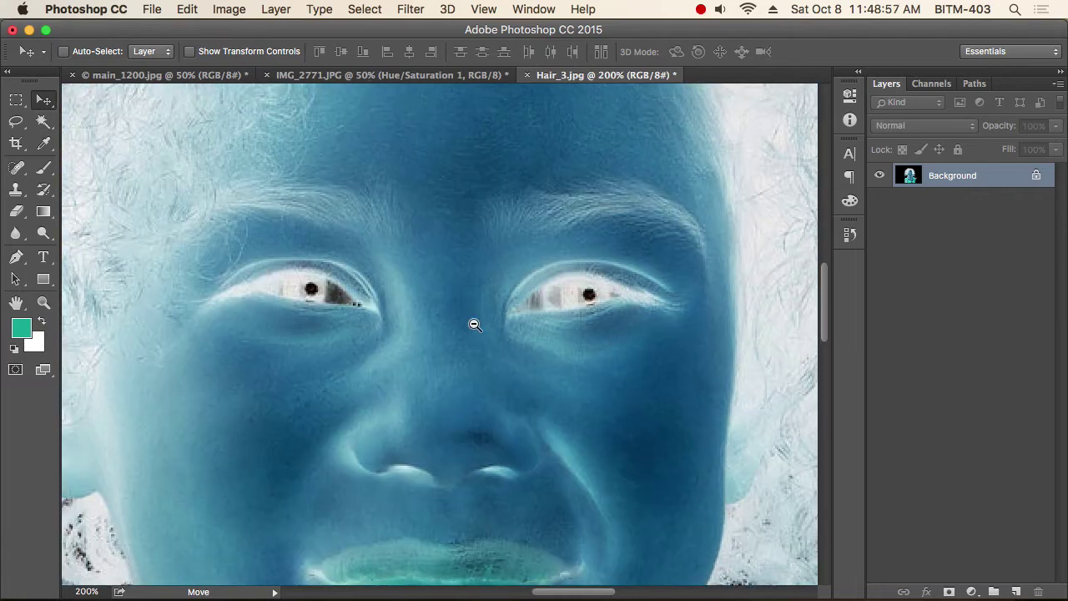
scroll(412, 331, down, 3)
scroll(381, 334, down, 2)
scroll(530, 304, down, 2)
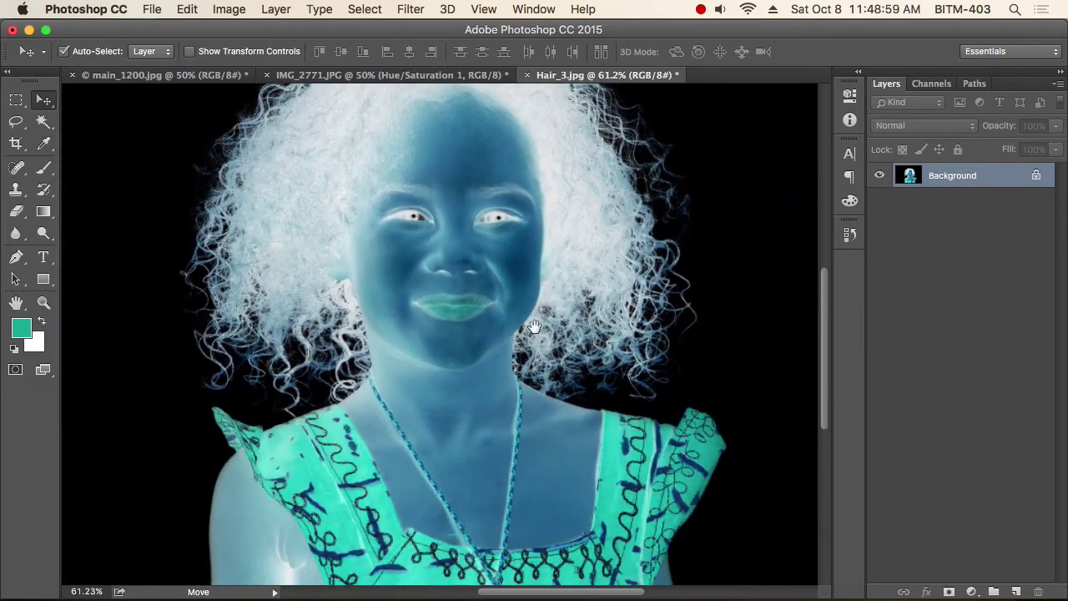
scroll(498, 360, down, 2)
scroll(478, 362, down, 1)
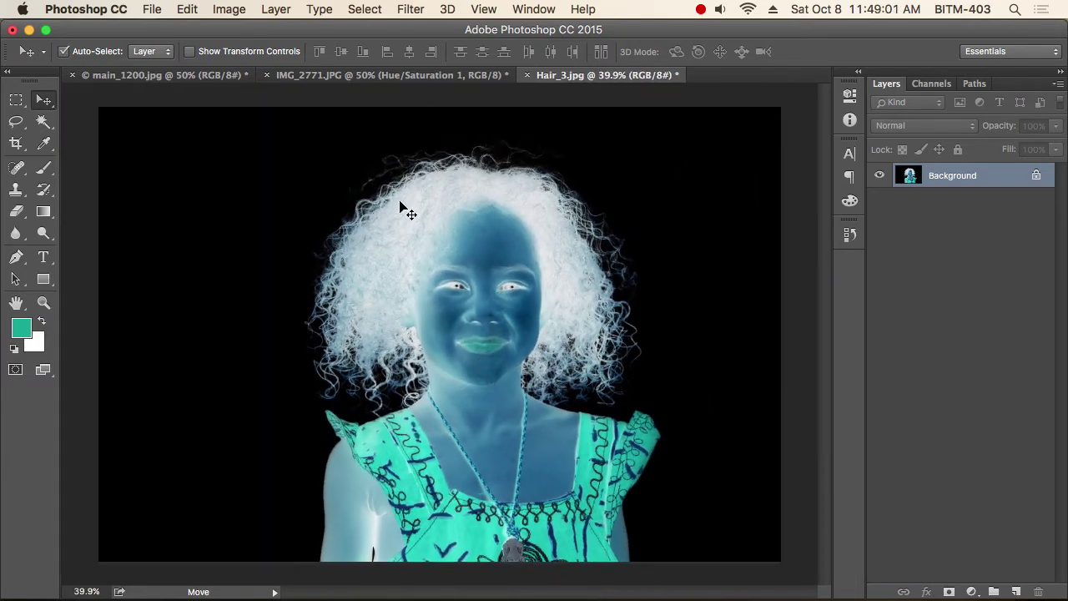
Invert the portrait back to normal colours and bring up the Image adjustments list.
click(228, 10)
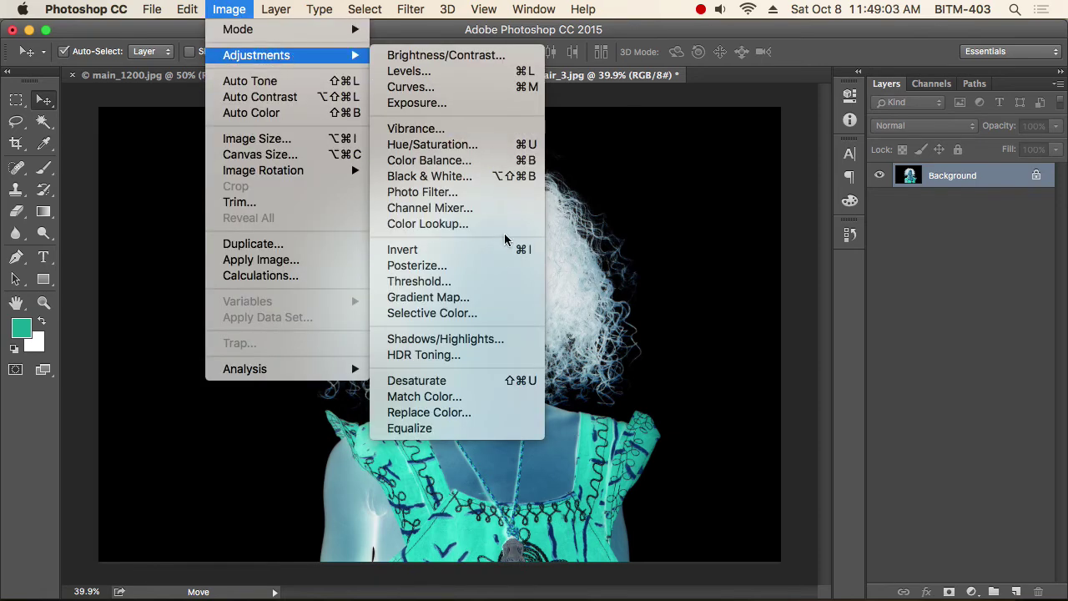
click(499, 249)
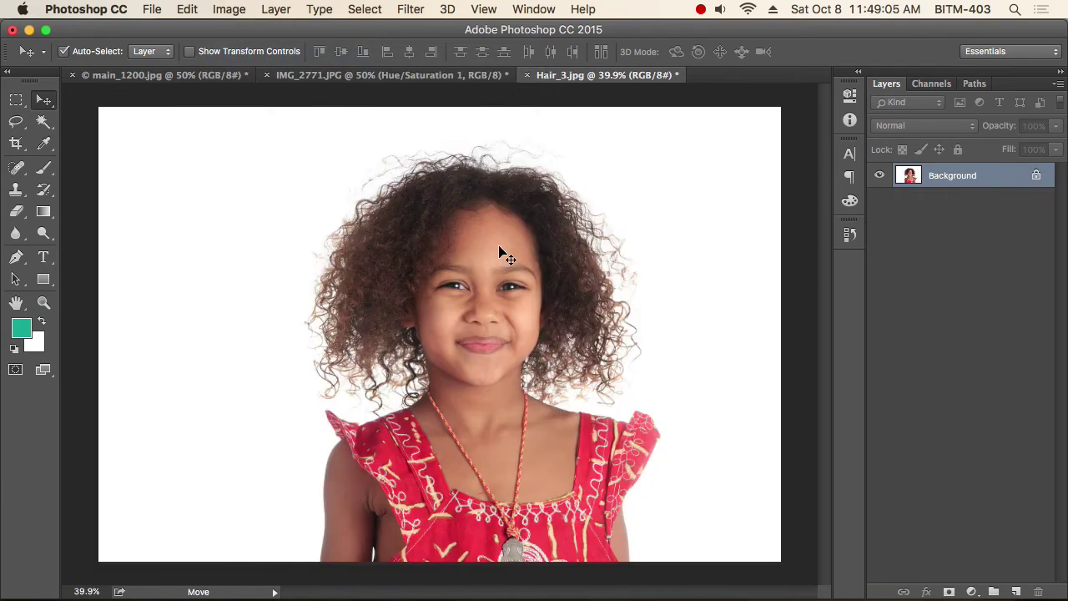
click(232, 10)
mouse_move(256, 55)
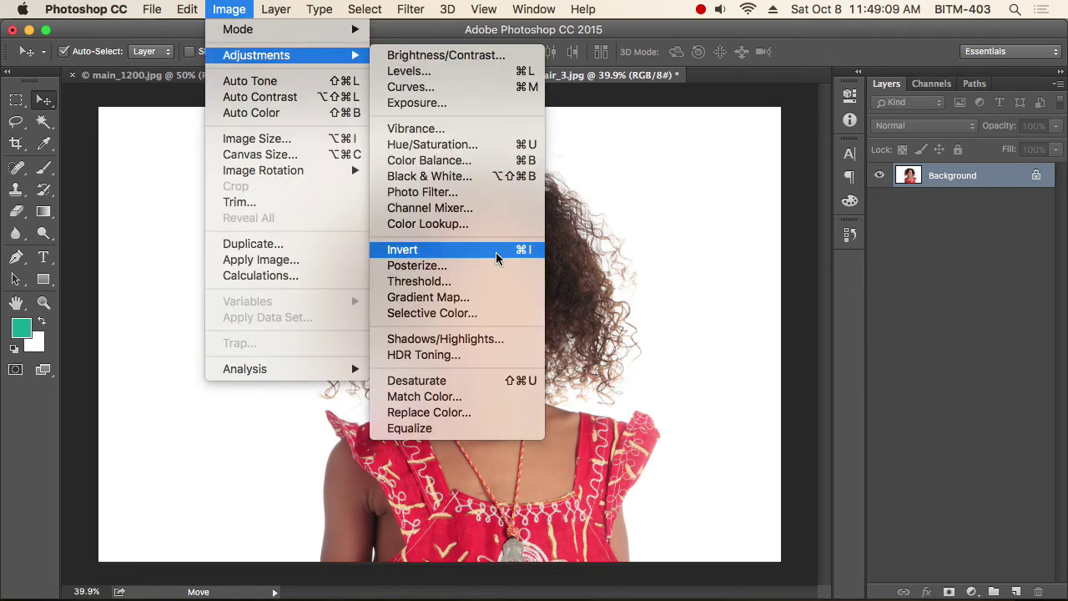
Preview Posterize on the portrait at 2 to 4 levels, then cancel it to keep natural colours.
click(466, 267)
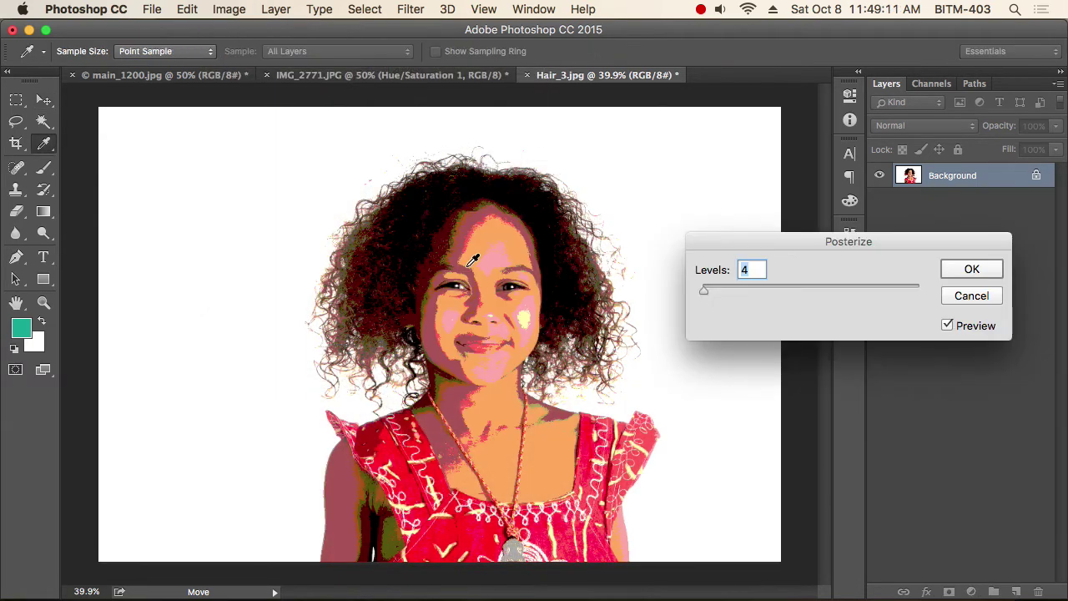
drag(795, 247, 831, 247)
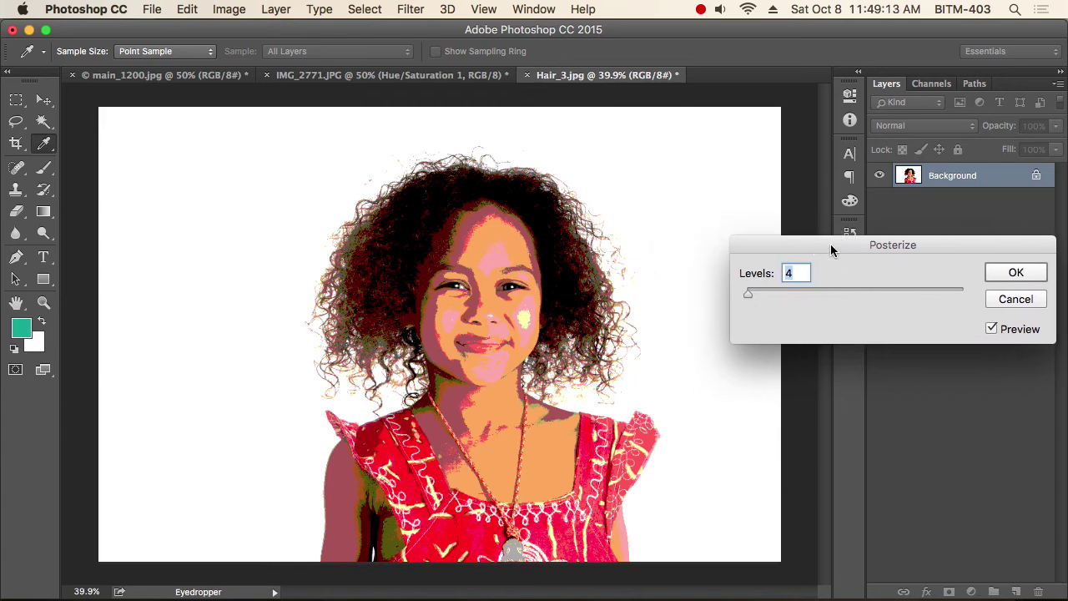
key(Down)
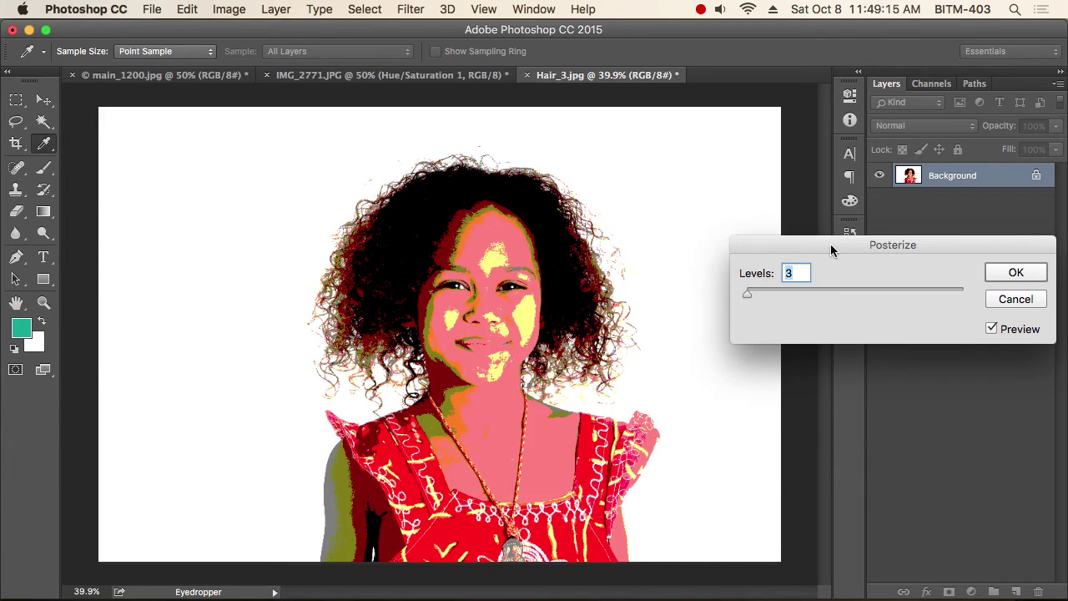
key(Down)
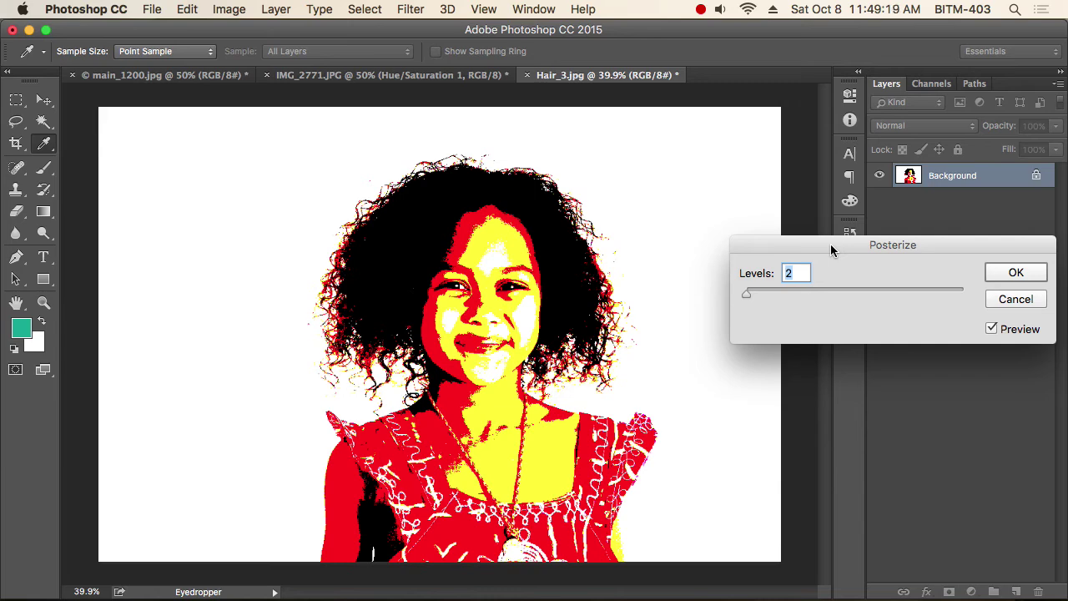
key(Up)
key(Up)
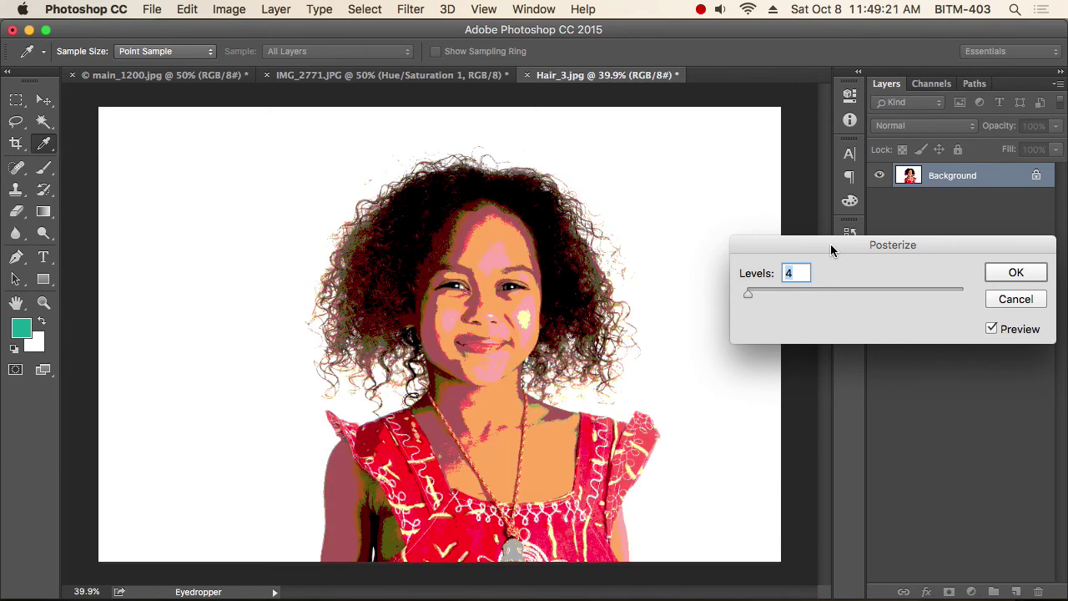
key(Down)
key(Down)
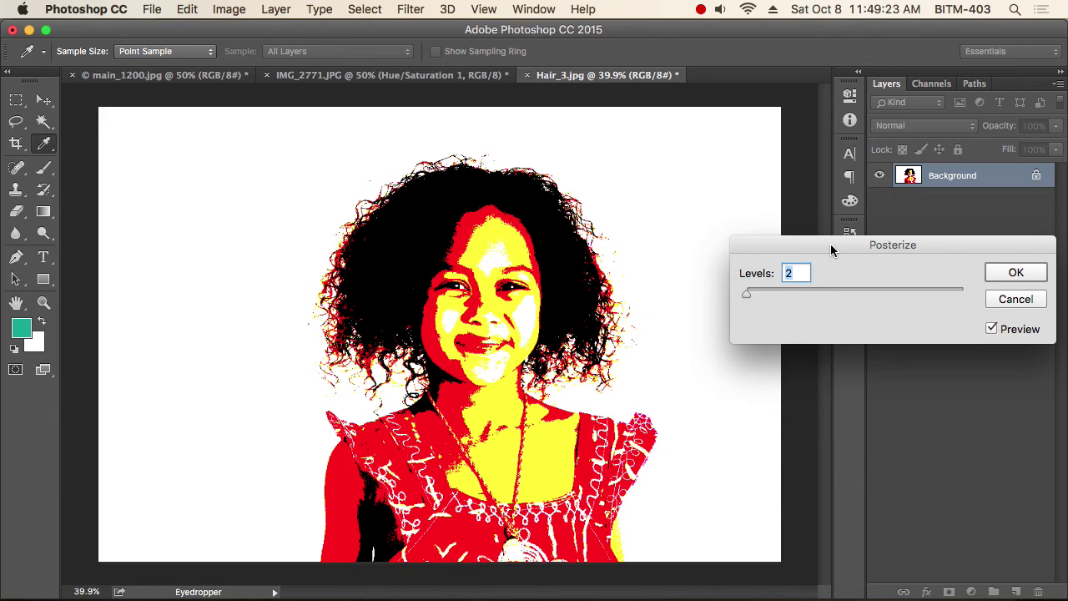
key(Up)
key(Up)
key(Up)
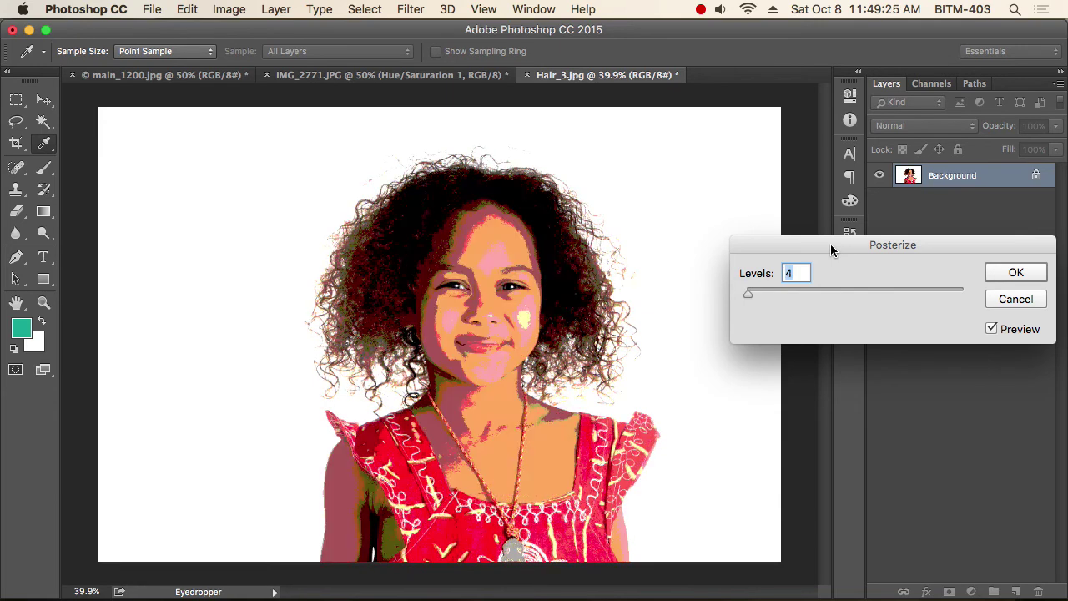
key(Down)
key(Down)
key(Down)
click(1038, 301)
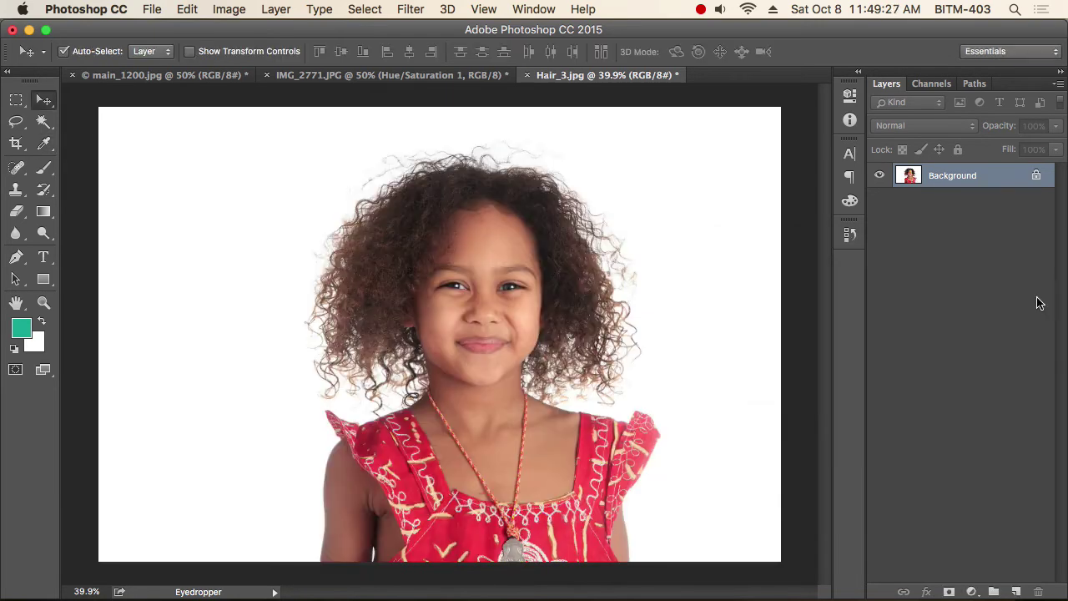
click(230, 12)
mouse_move(256, 55)
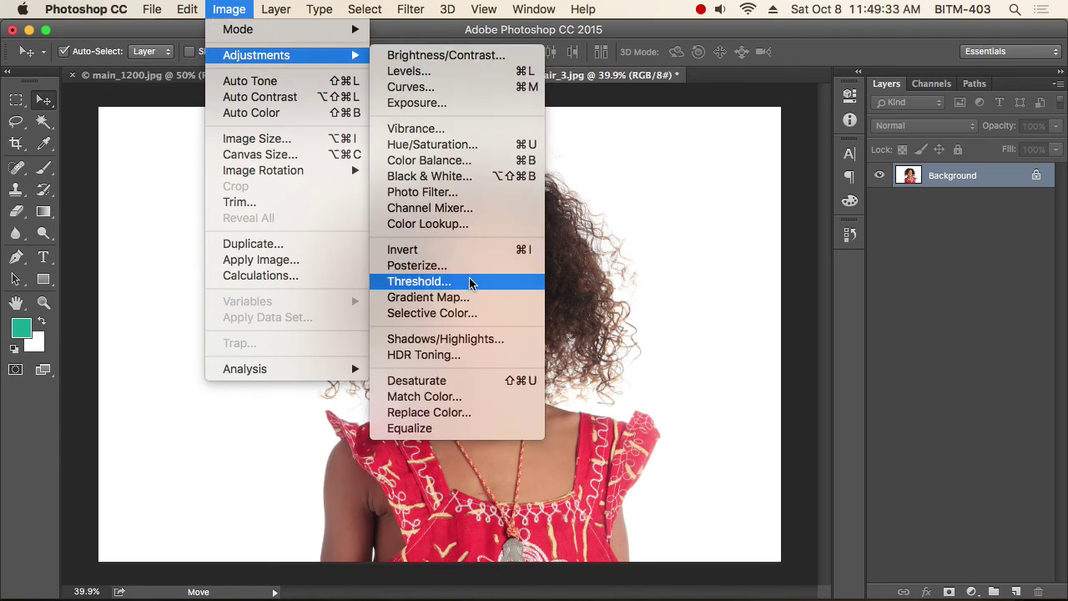
Preview Threshold at levels 103 to 131 on the portrait, then discard it without applying.
click(470, 284)
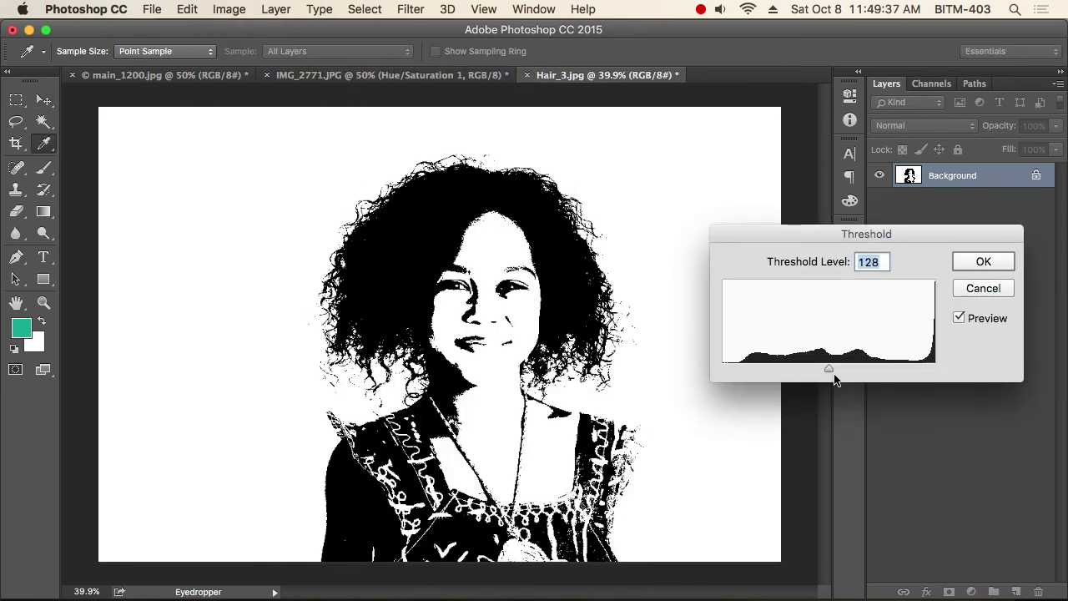
mouse_move(830, 369)
mouse_down()
mouse_move(858, 370)
mouse_move(794, 369)
mouse_move(841, 370)
mouse_move(822, 370)
mouse_up()
click(976, 288)
key(v)
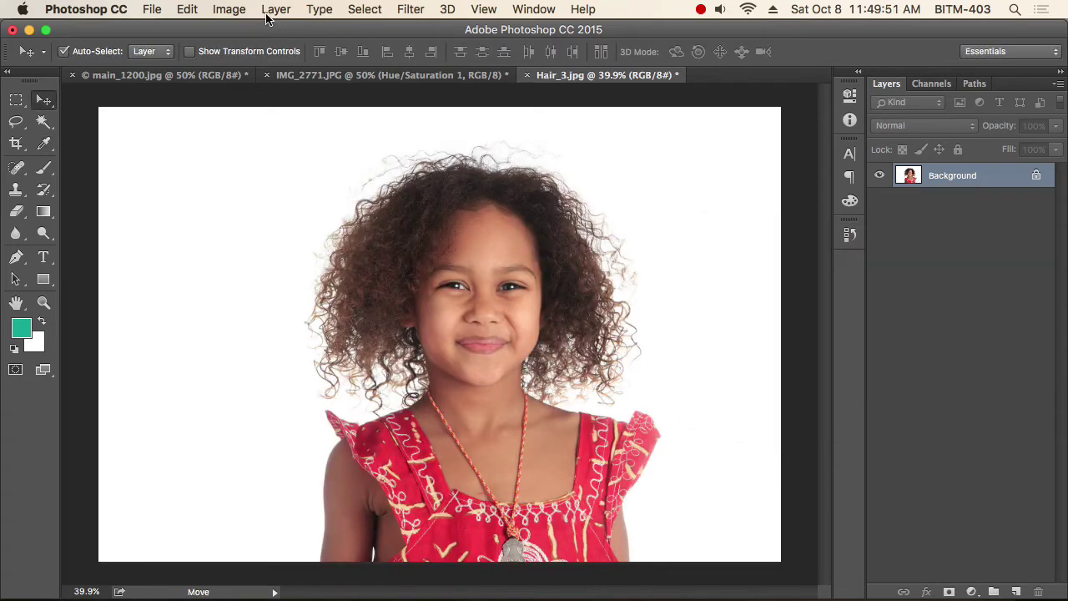
click(228, 9)
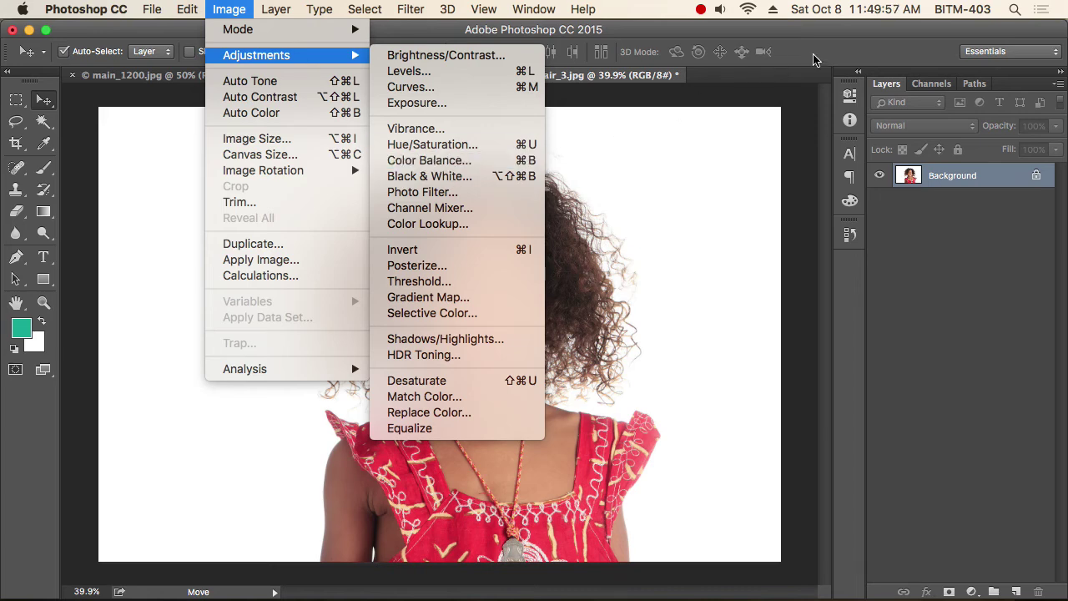
click(748, 100)
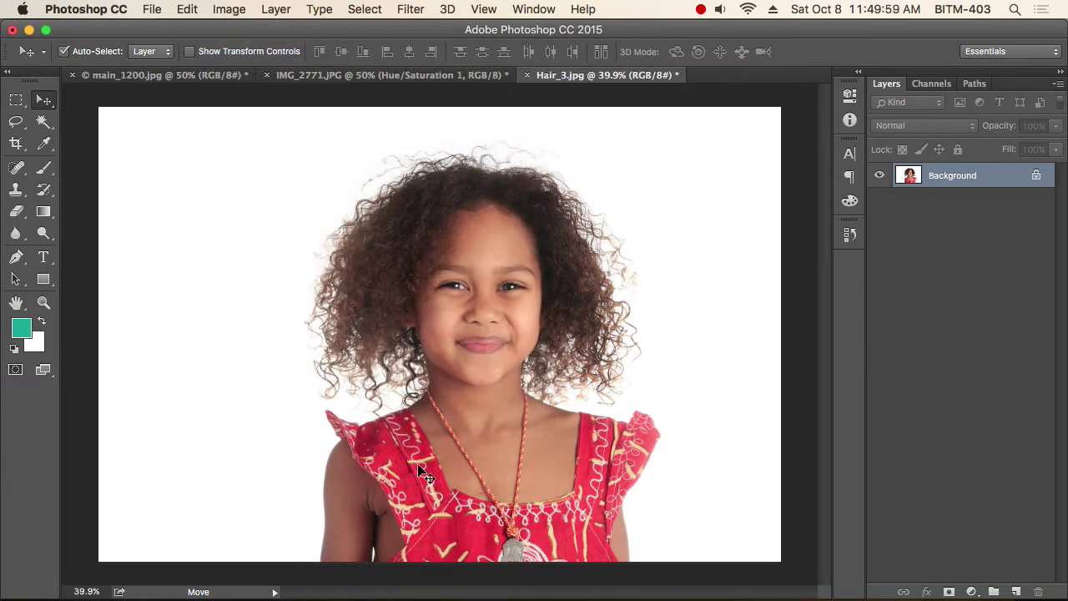
Select the dress red with Color Range, using a Fuzziness of about 146.
key(w)
click(16, 99)
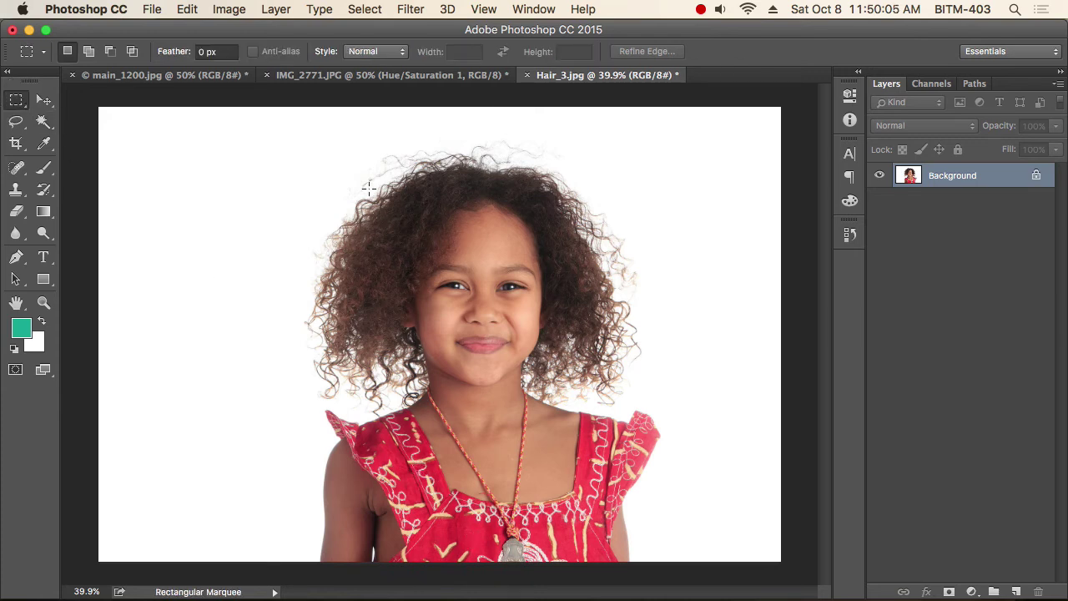
click(368, 9)
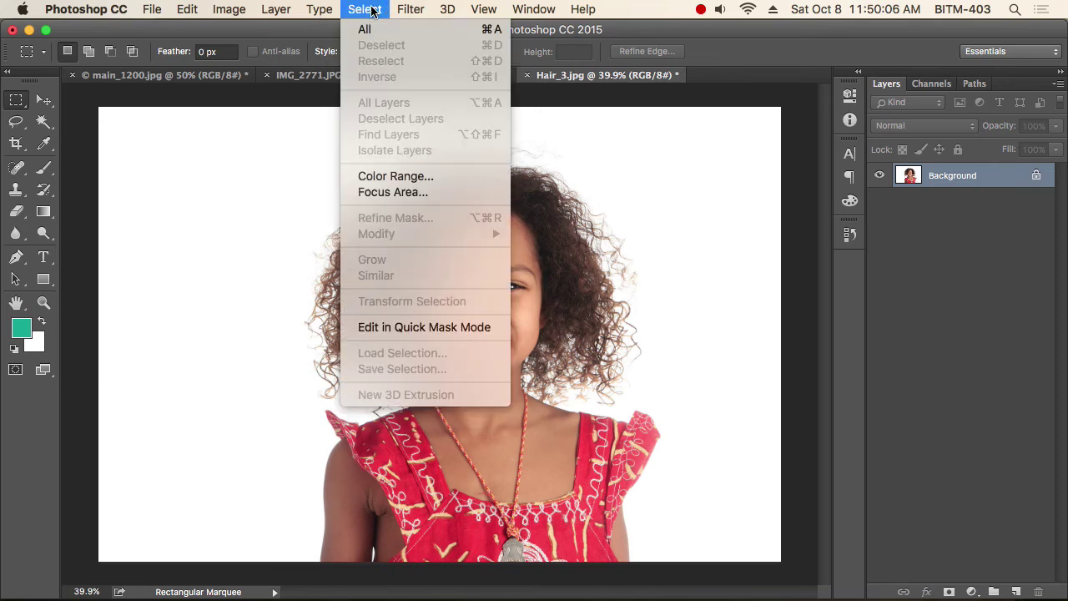
click(421, 176)
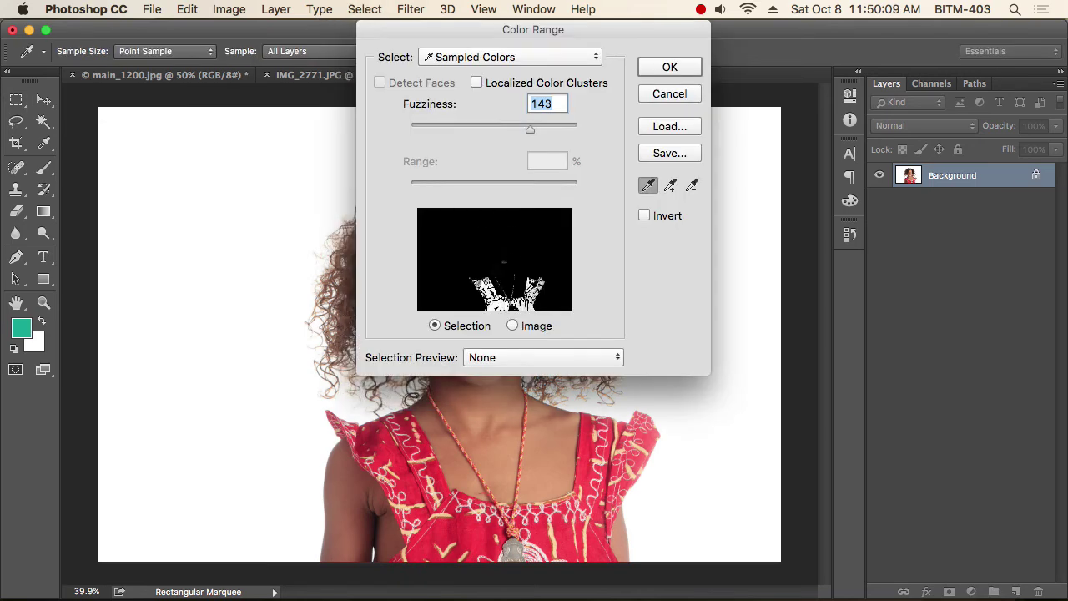
click(506, 297)
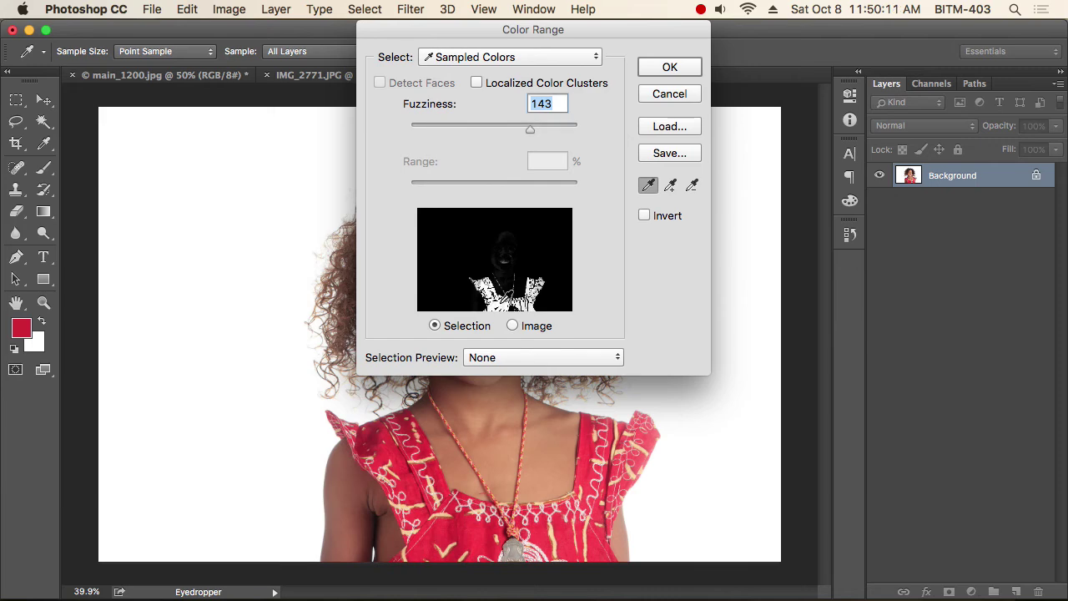
mouse_move(528, 132)
mouse_down()
mouse_move(563, 132)
mouse_move(532, 132)
mouse_up()
click(687, 67)
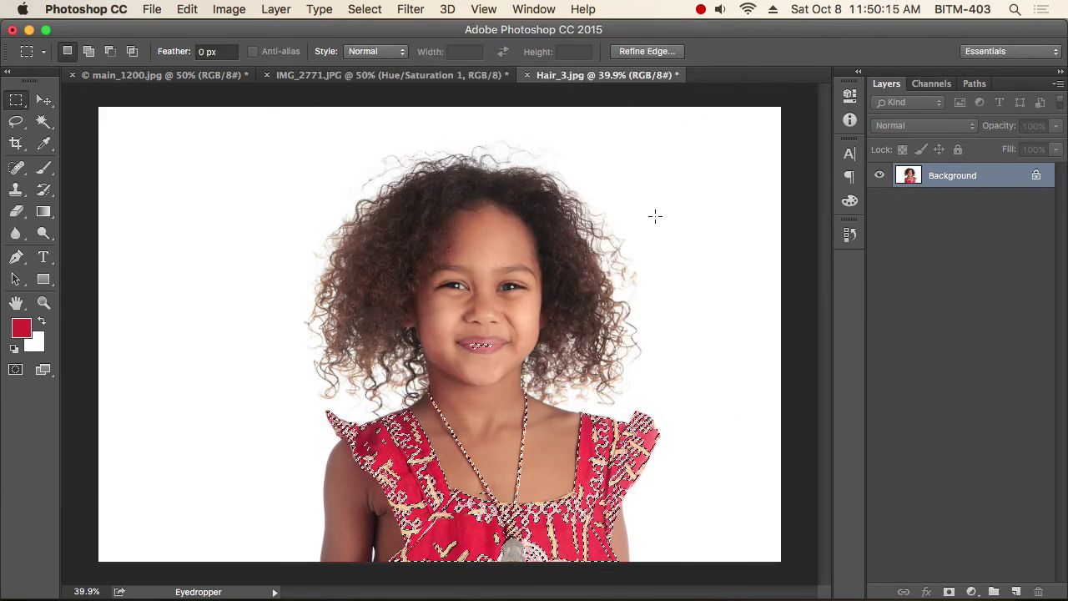
Subtract the lips from the selection with the Lasso tool.
key(l)
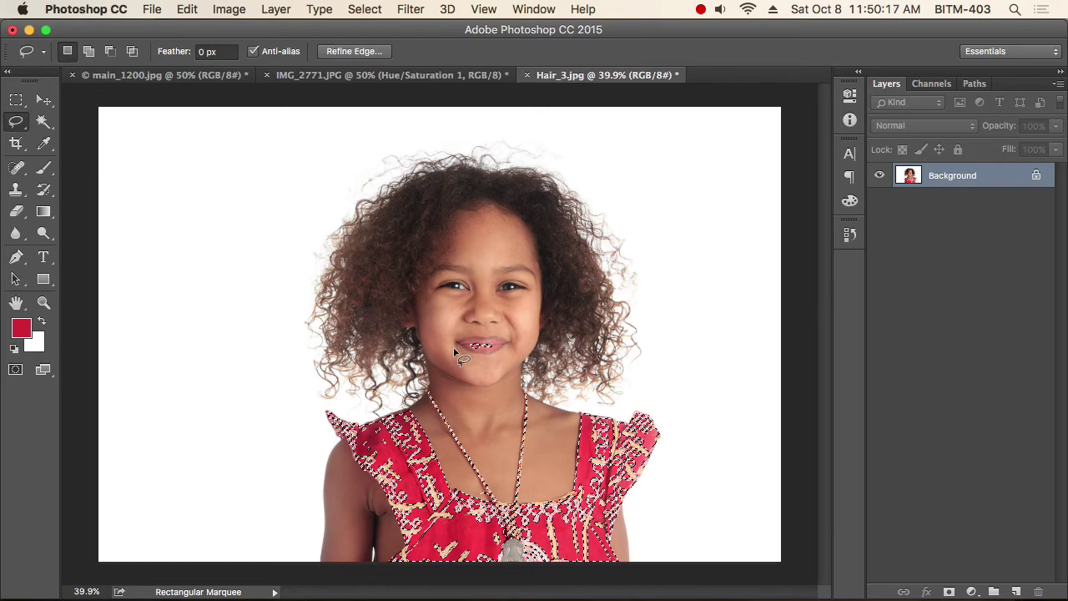
drag(467, 321, 469, 323)
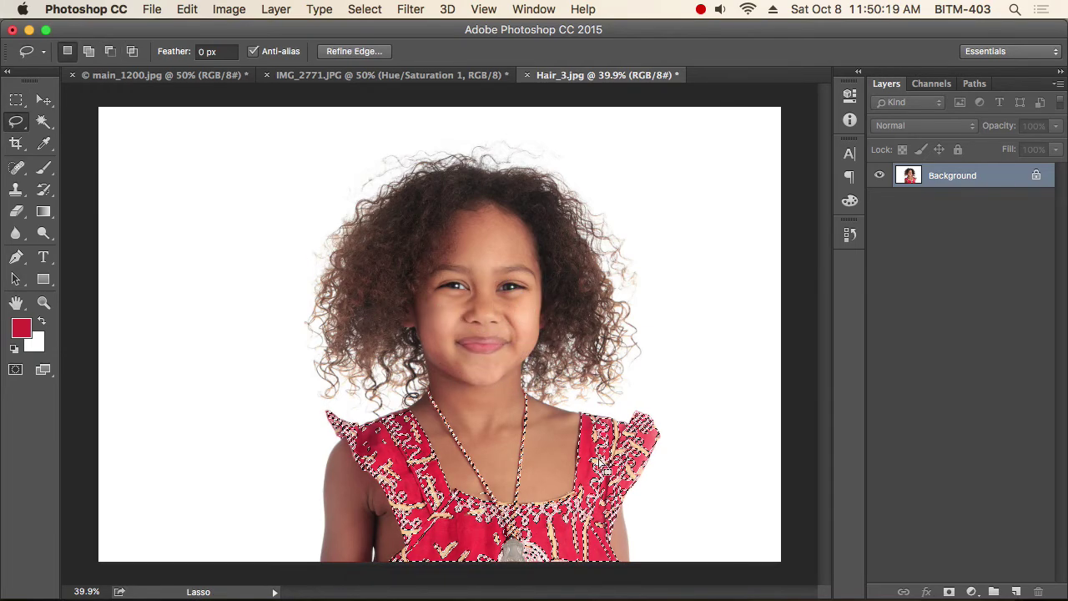
scroll(591, 501, up, 4)
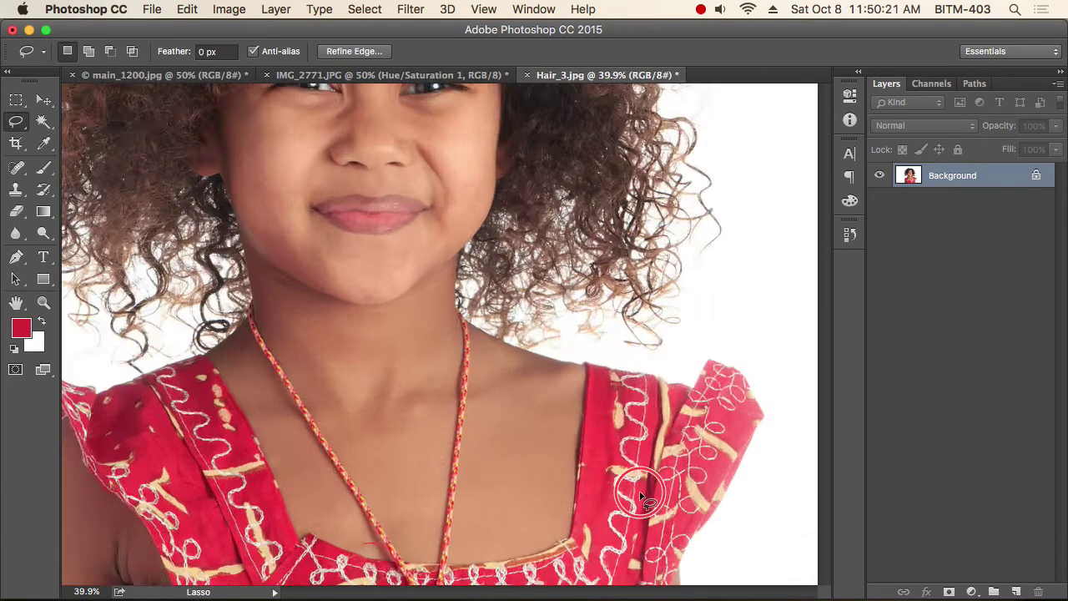
scroll(642, 480, up, 2)
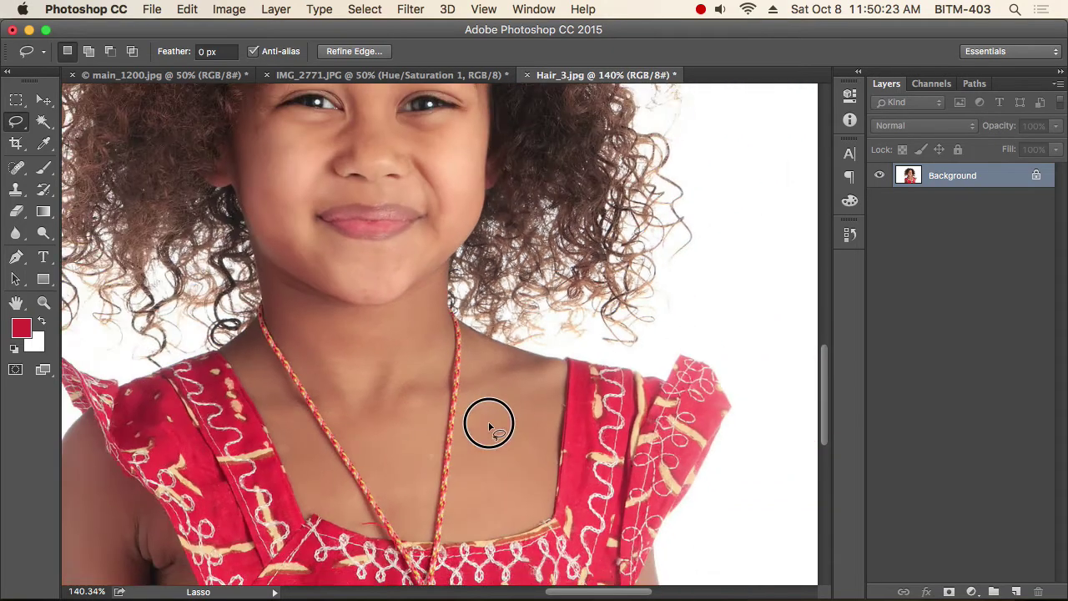
scroll(489, 425, down, 4)
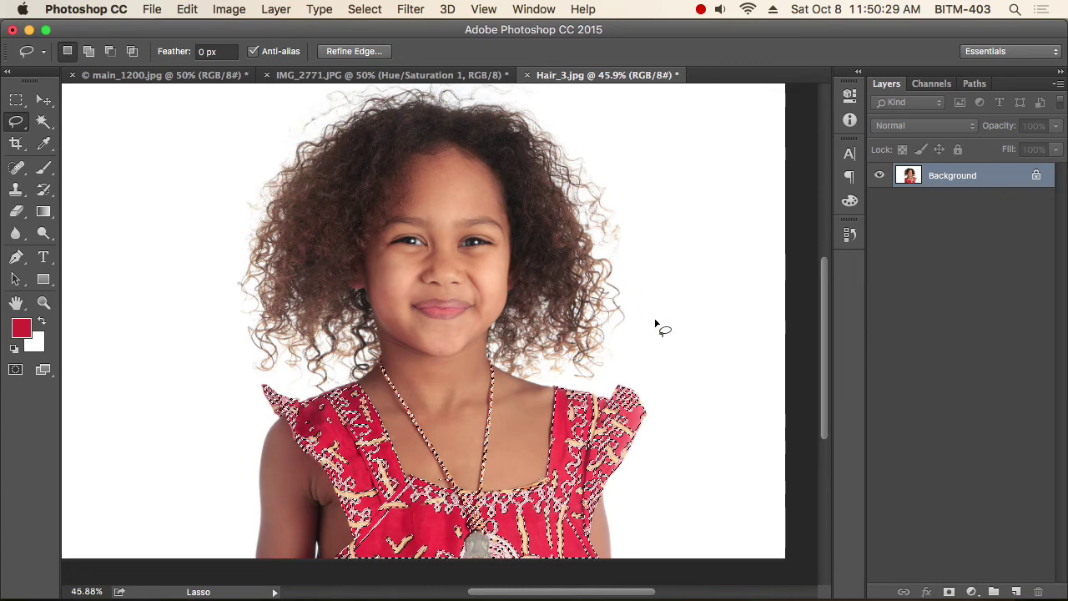
click(364, 9)
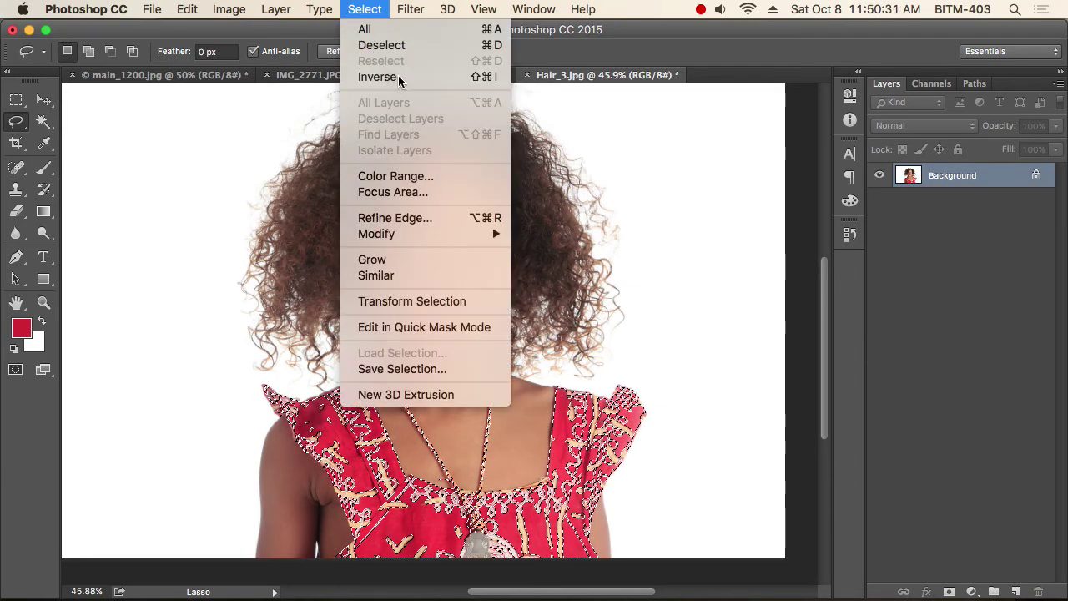
Invert the selection and desaturate everything except the red dress, then deselect.
click(395, 74)
click(229, 9)
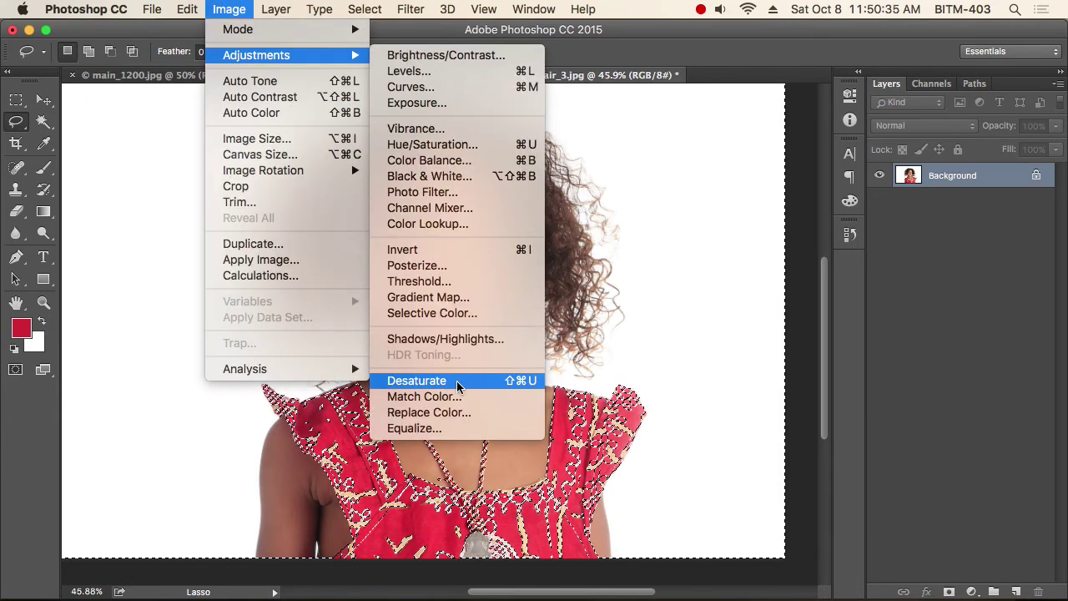
click(449, 380)
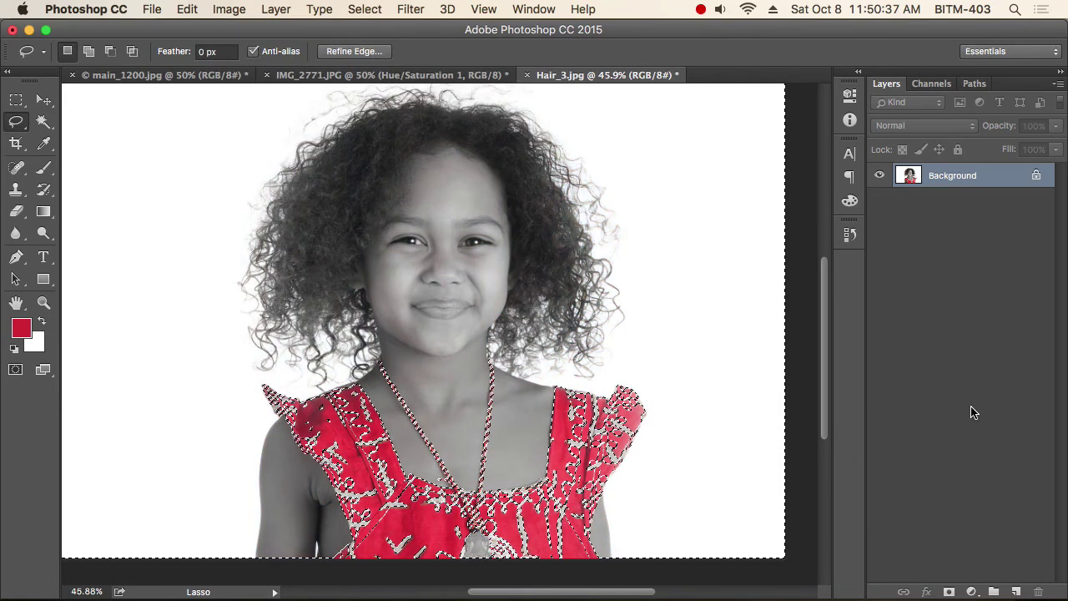
click(813, 396)
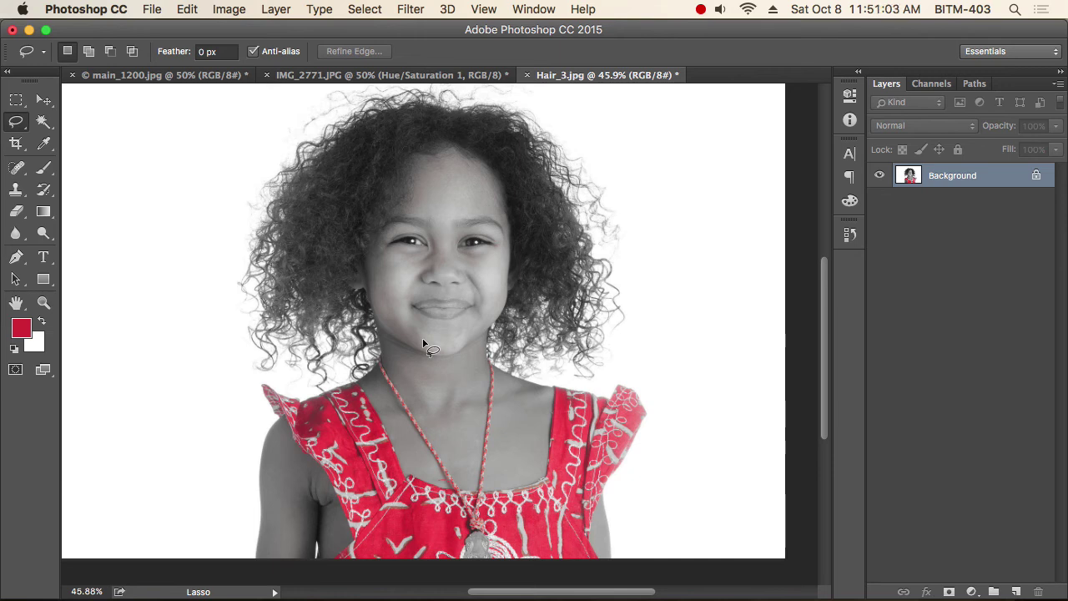
Revert Hair_3.jpg to its last saved full-colour version.
click(223, 8)
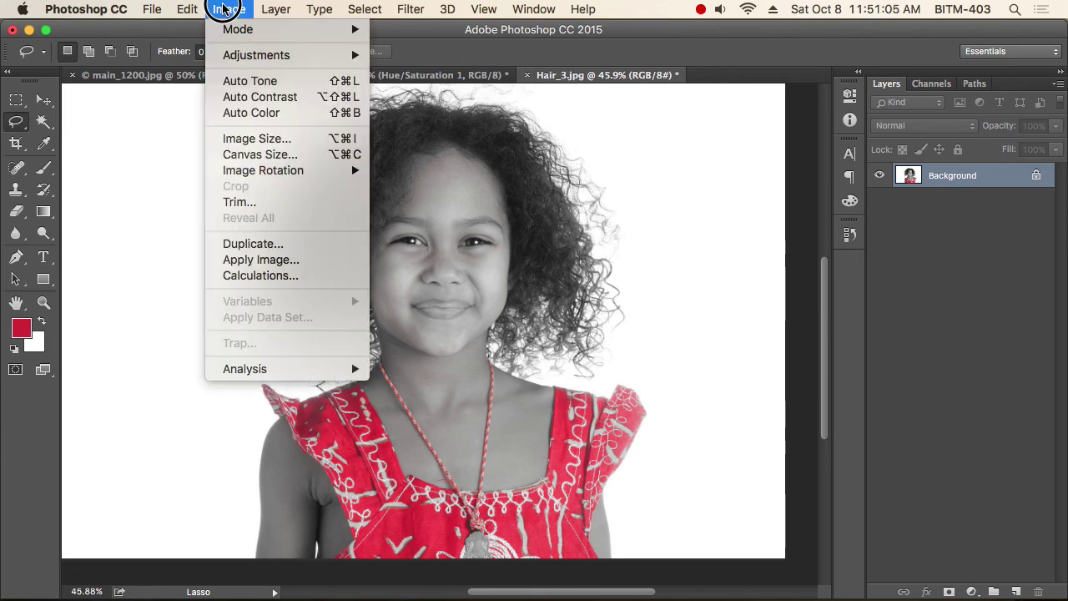
click(152, 8)
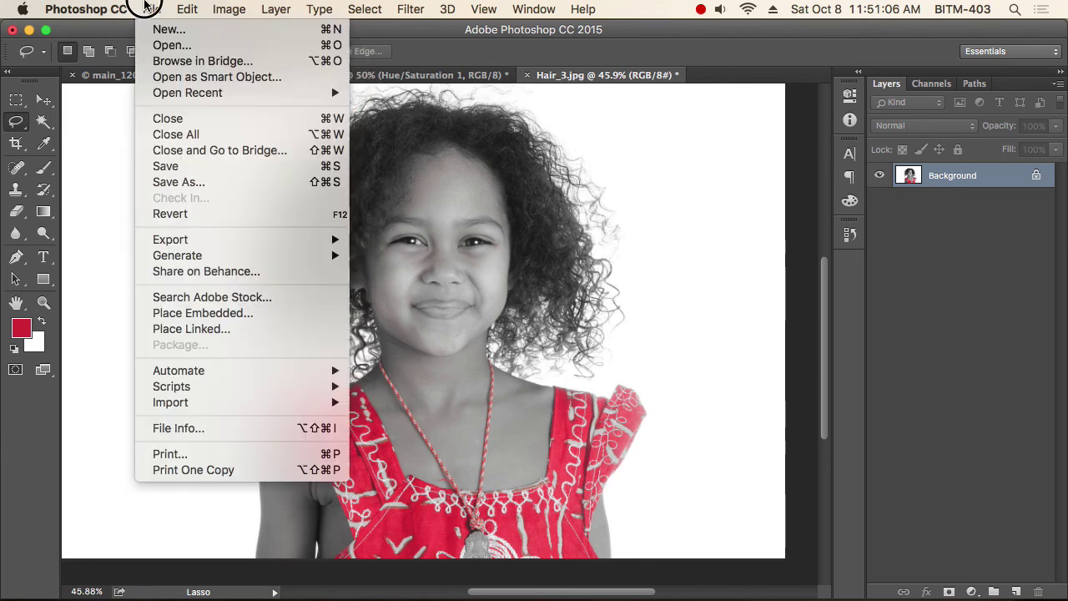
click(213, 214)
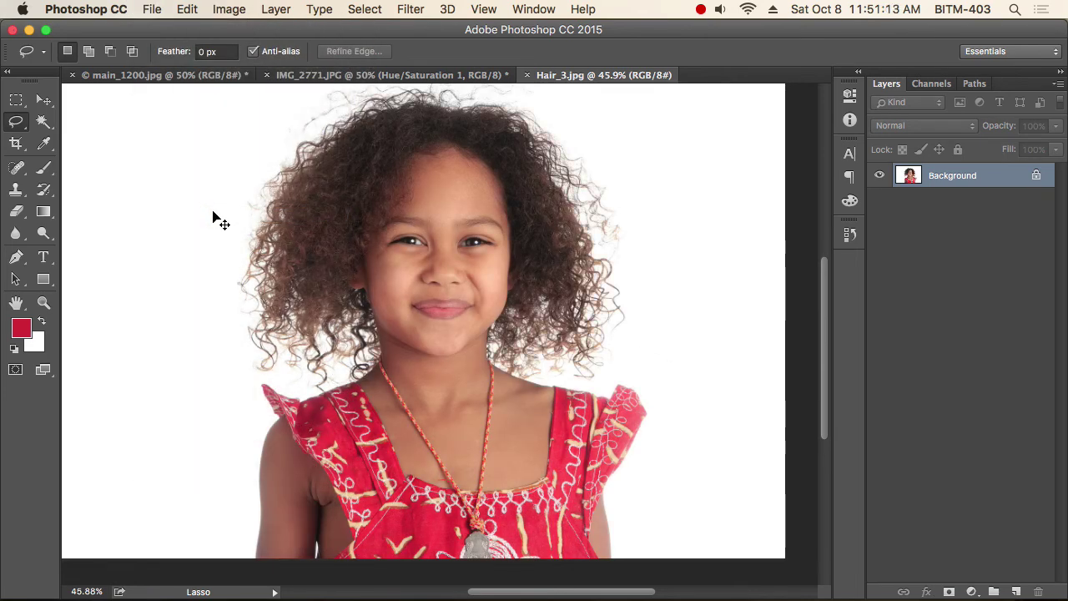
Open HDR Toning and preview the City Twilight and Monochromatic High Contrast presets.
click(228, 10)
mouse_move(256, 55)
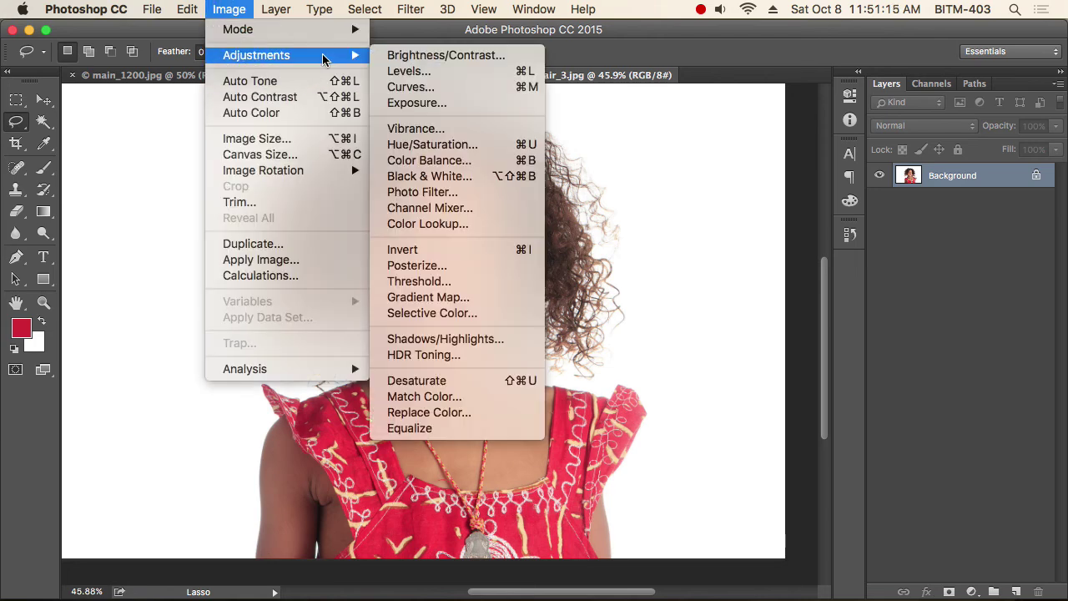
click(472, 357)
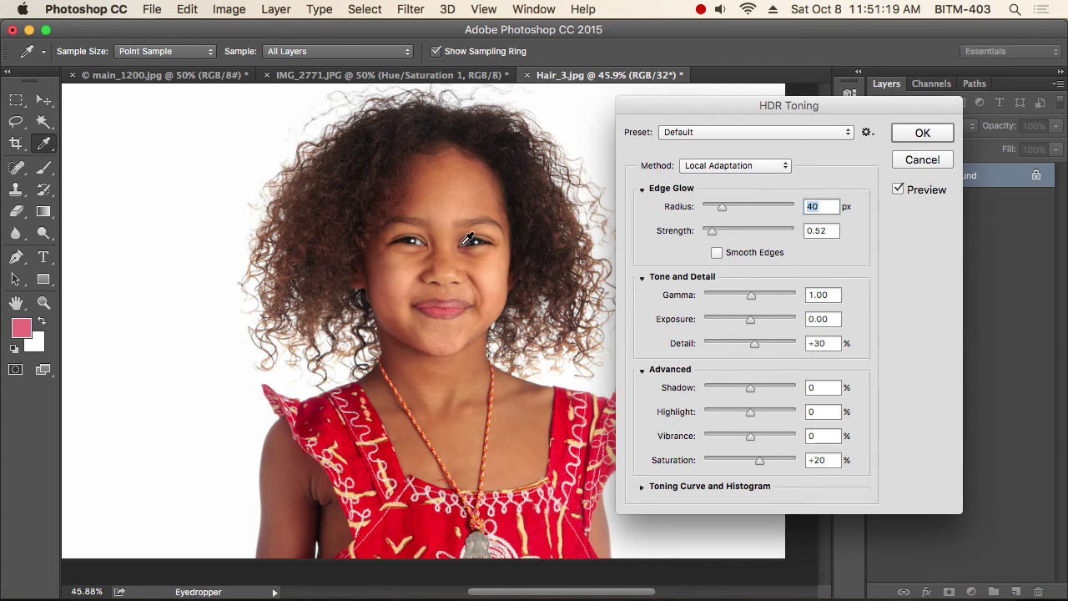
drag(758, 98, 778, 107)
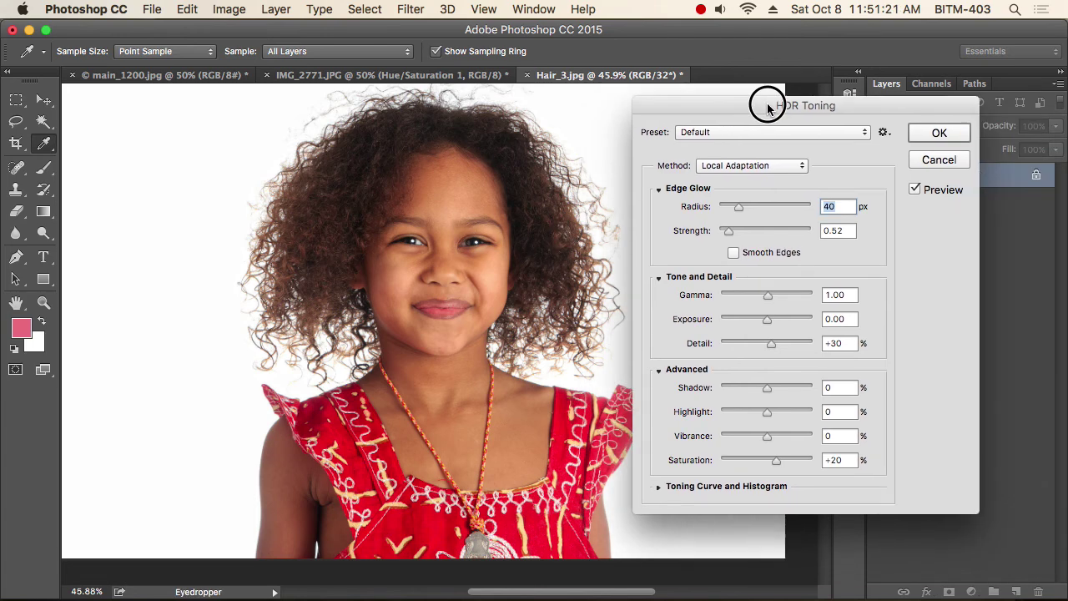
click(798, 132)
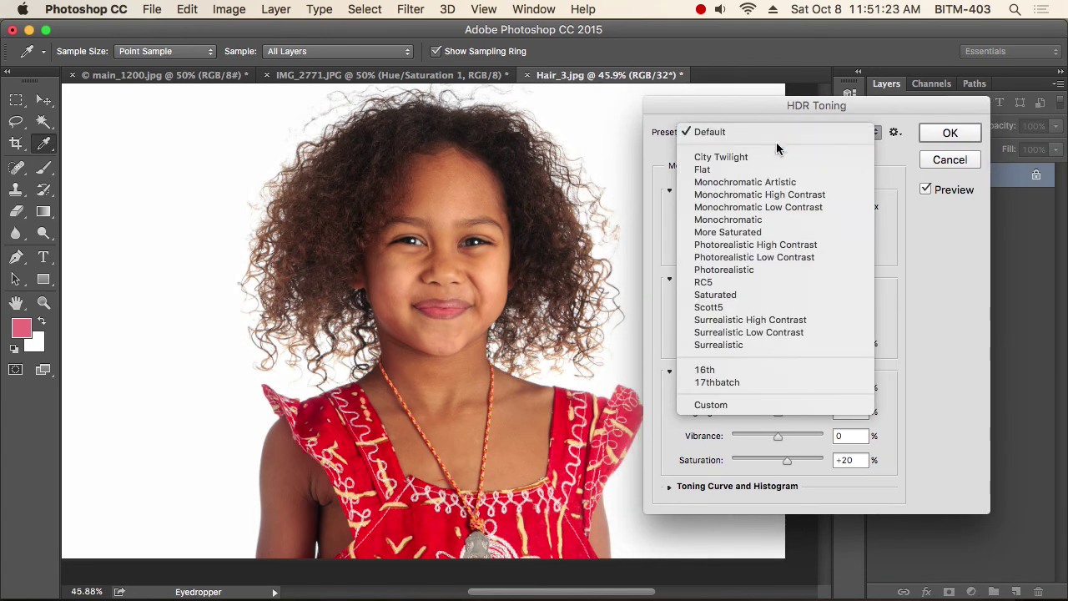
click(769, 161)
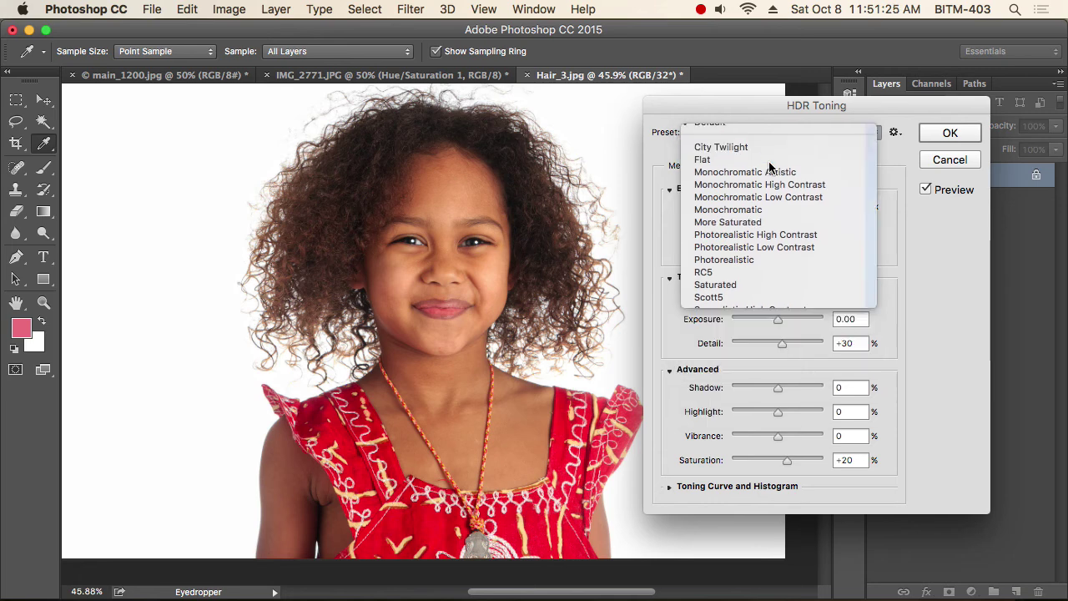
click(776, 136)
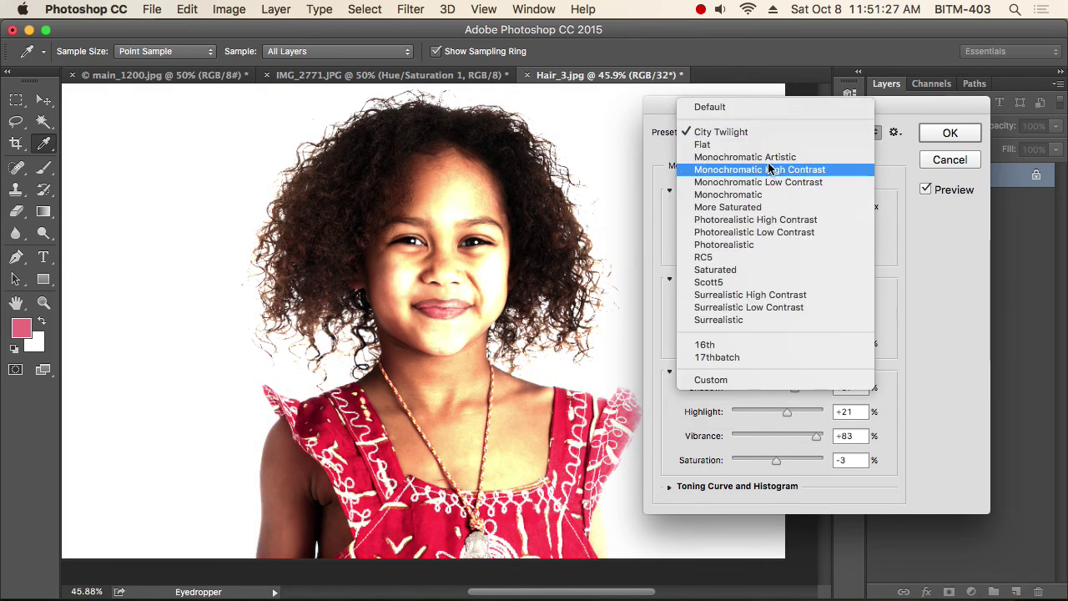
click(769, 170)
Preview the Photorealistic High Contrast and 16th presets, ending on 17thbatch.
click(768, 133)
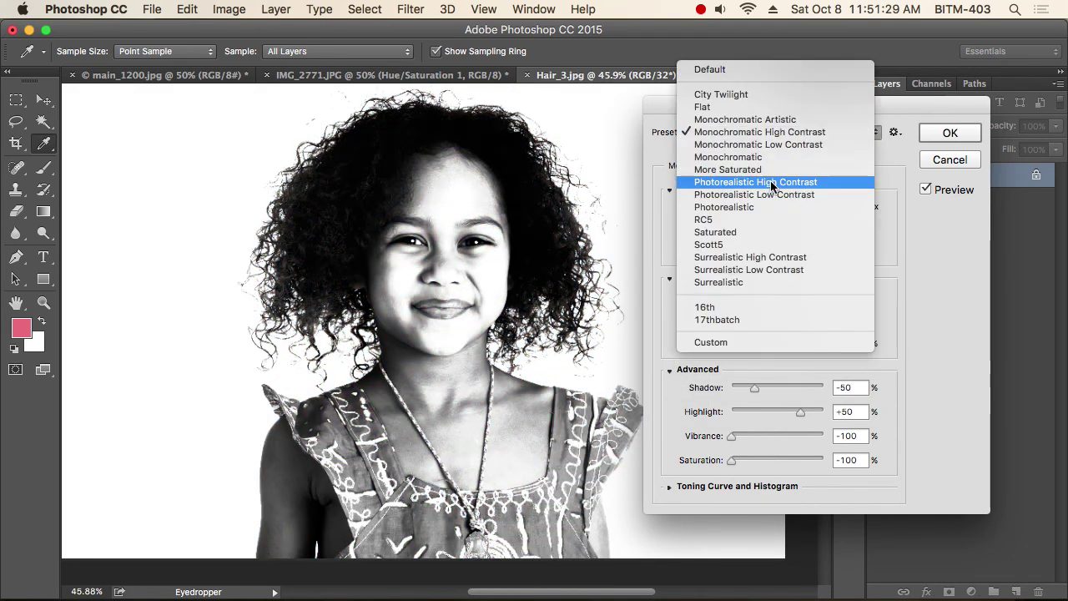
click(766, 182)
click(773, 134)
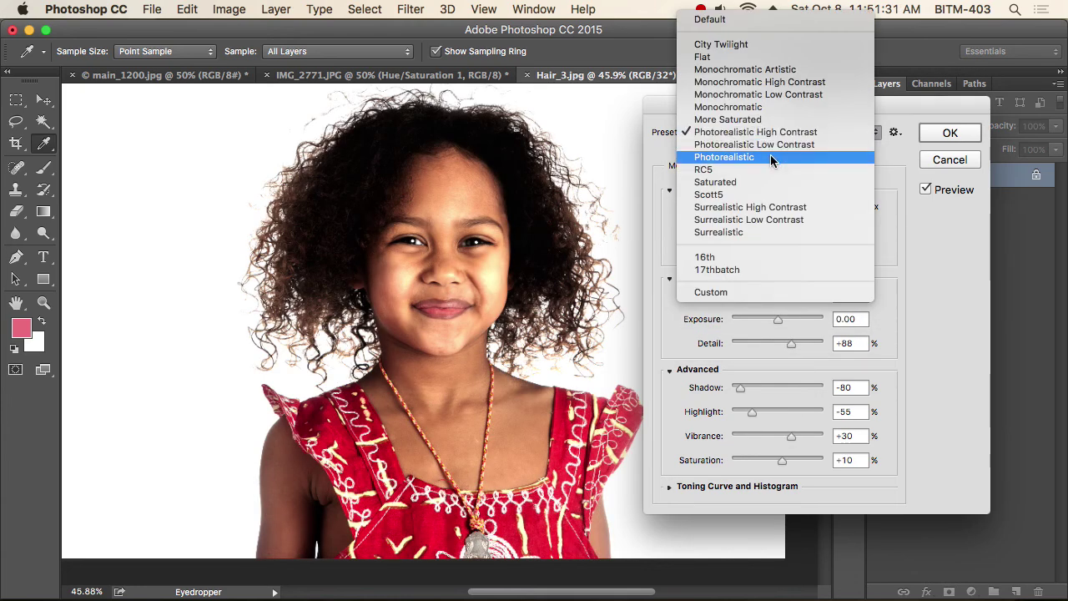
click(721, 259)
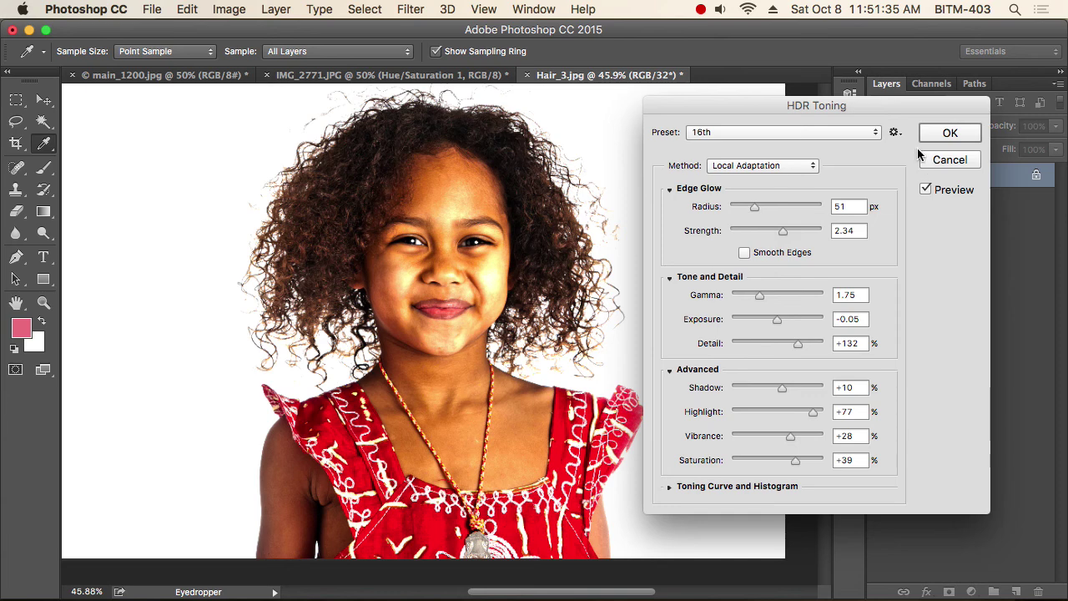
click(820, 135)
click(800, 147)
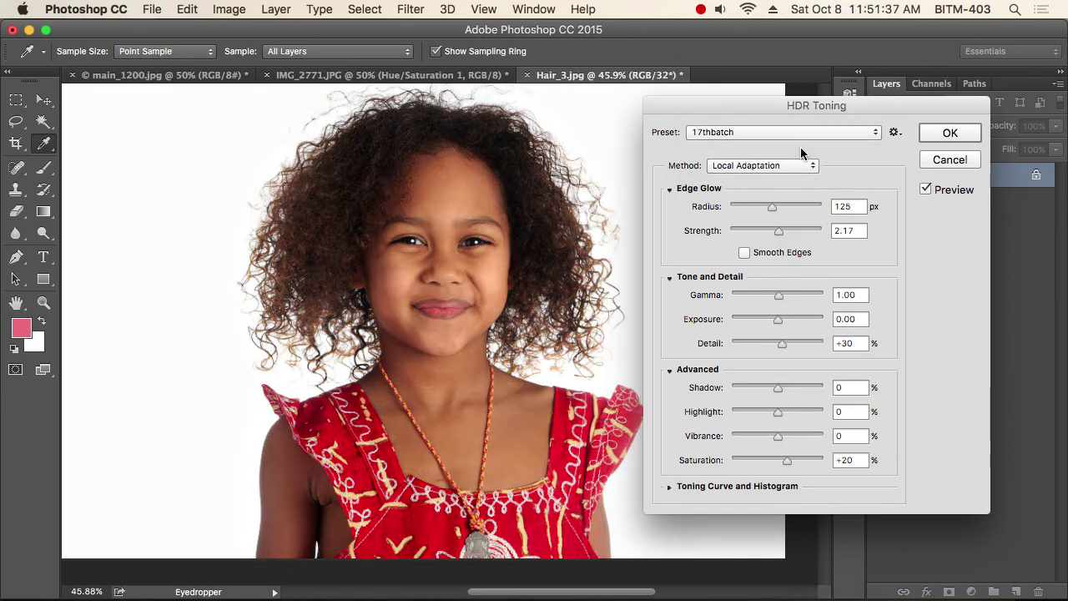
Dismiss the preset options menu, cancel HDR Toning, and switch to Firefox.
click(894, 133)
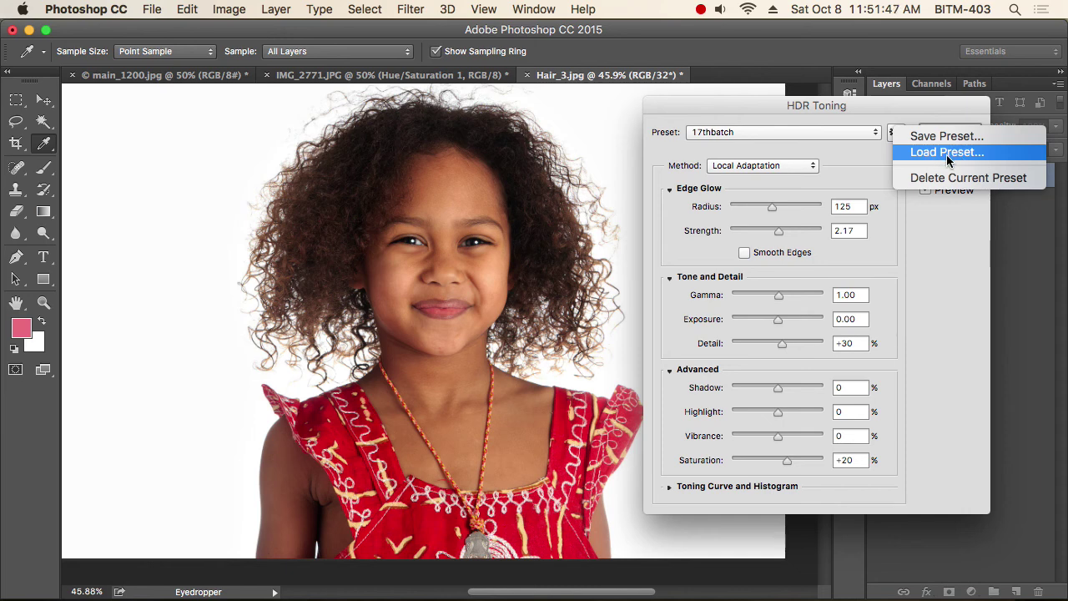
click(926, 345)
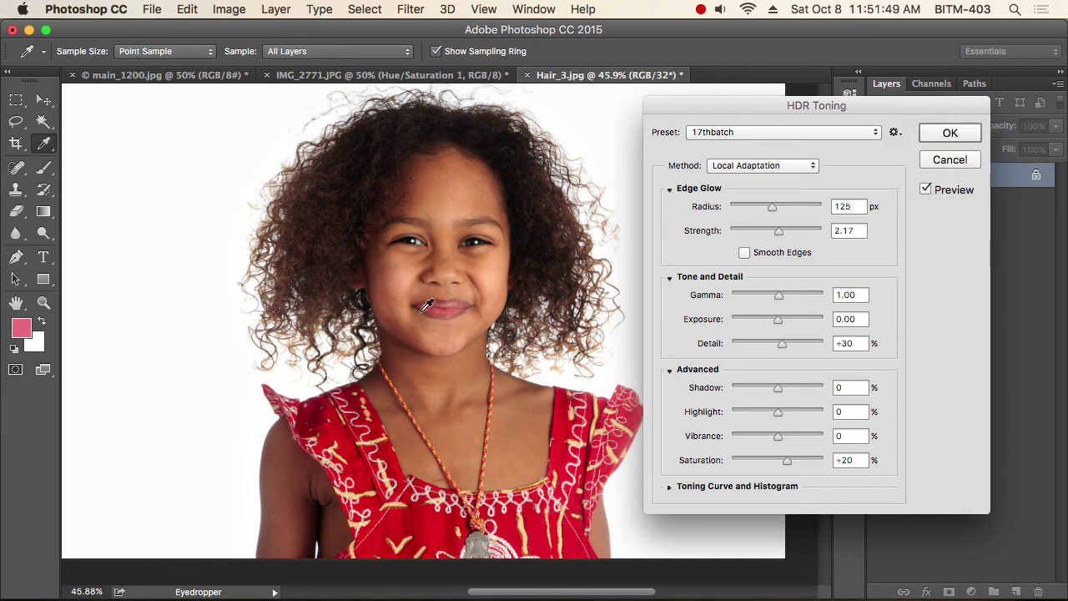
key(super+Tab)
key(super+Tab)
key(super+Tab)
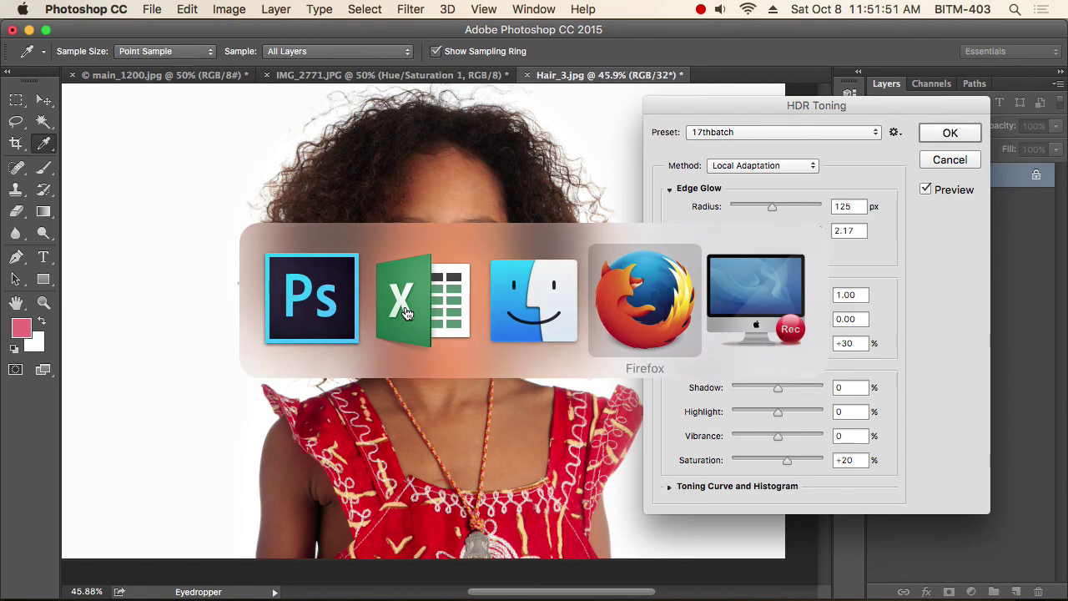
click(957, 158)
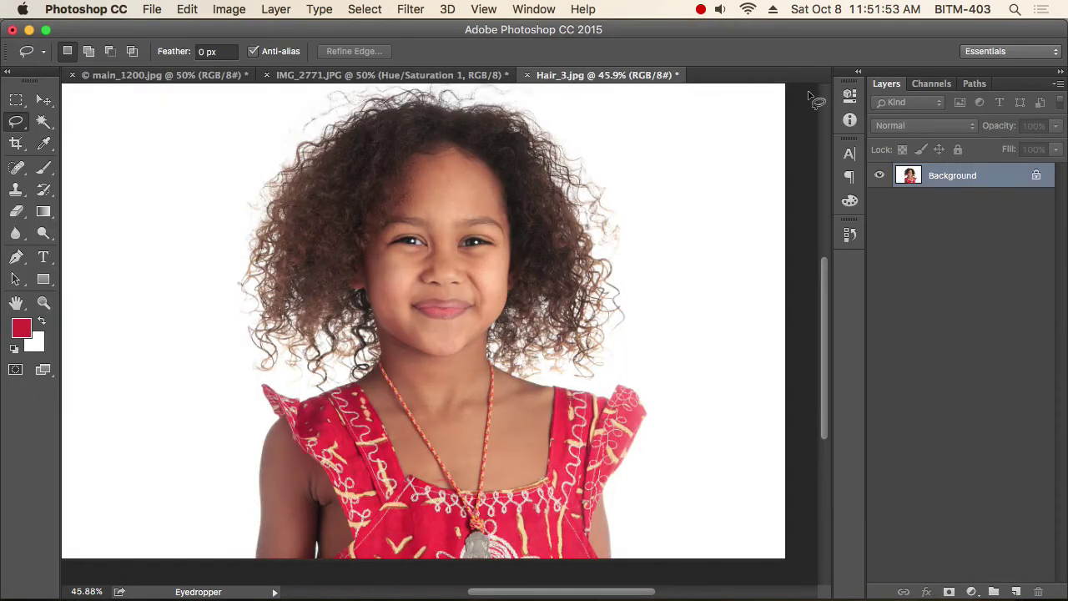
key(super+Tab)
Search the web for 'graphic river' and open the 'Fonts, Logos & Icons from GraphicRiver' result.
click(635, 69)
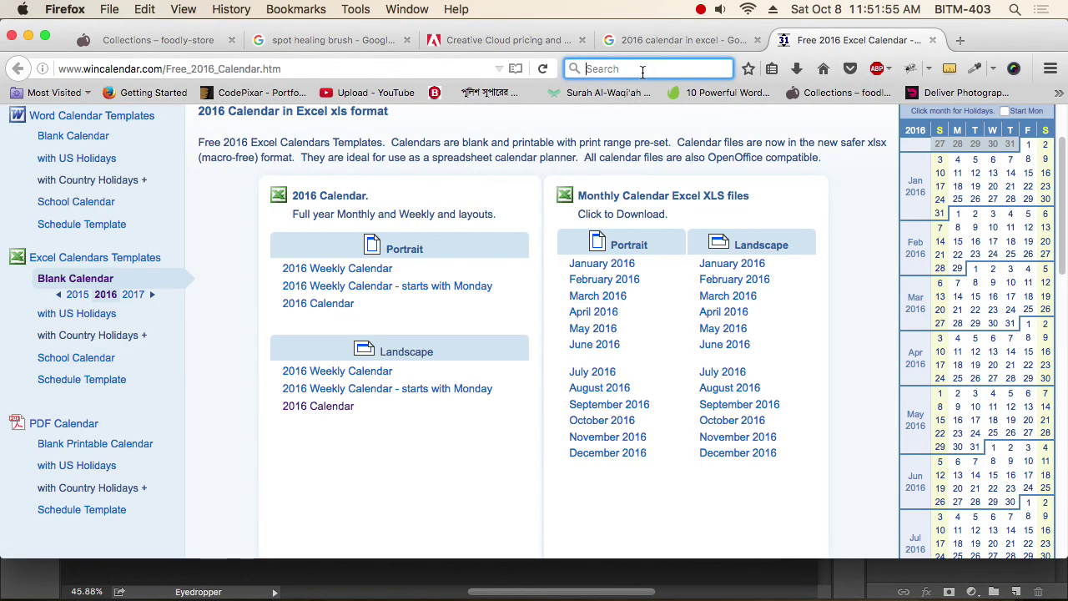
text(graphic )
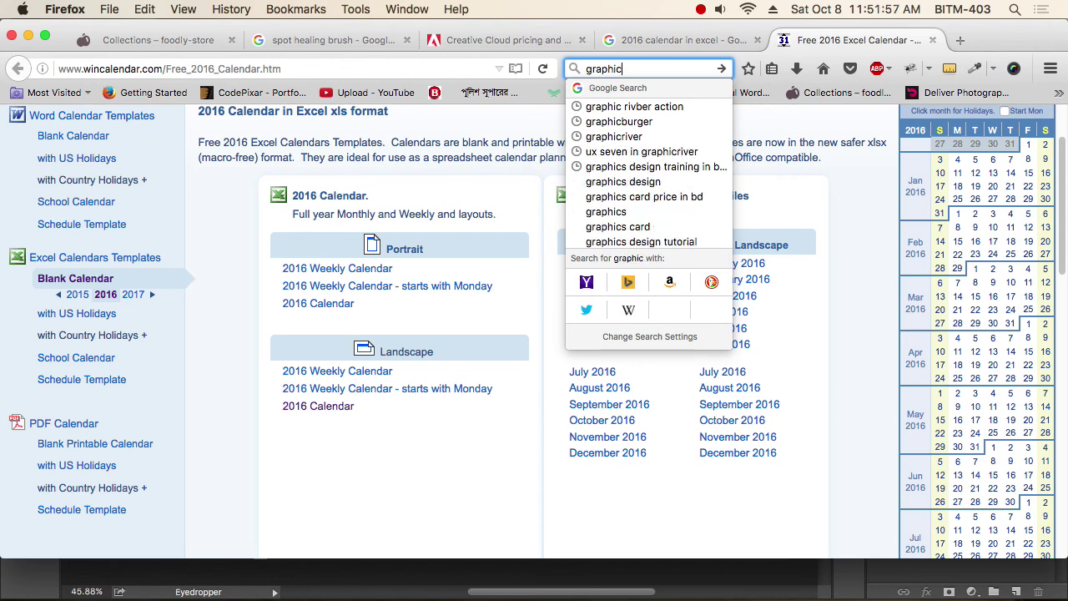
text(rtiver)
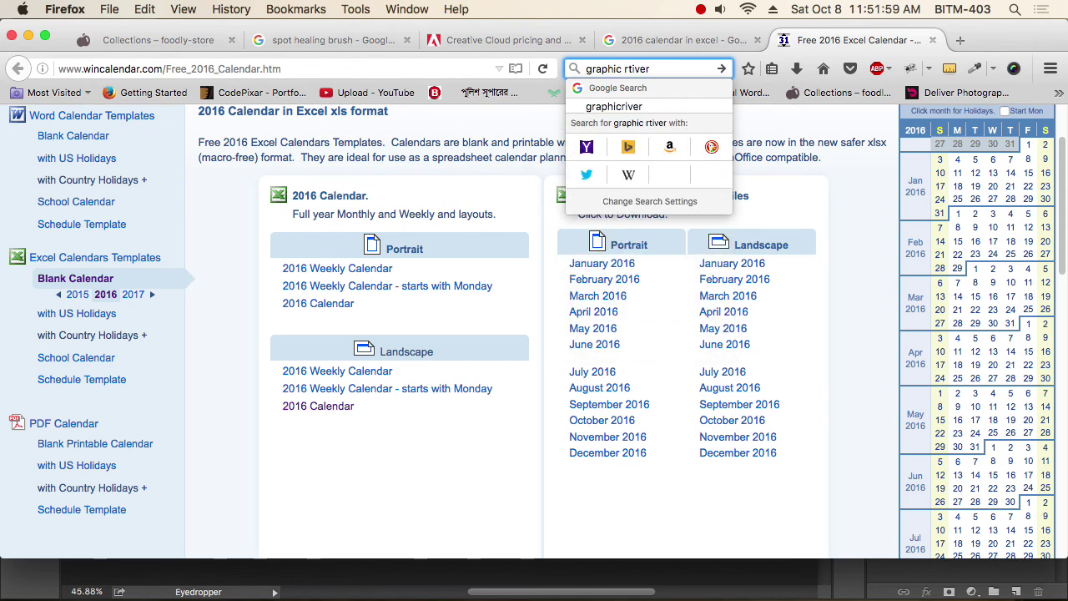
key(BackSpace)
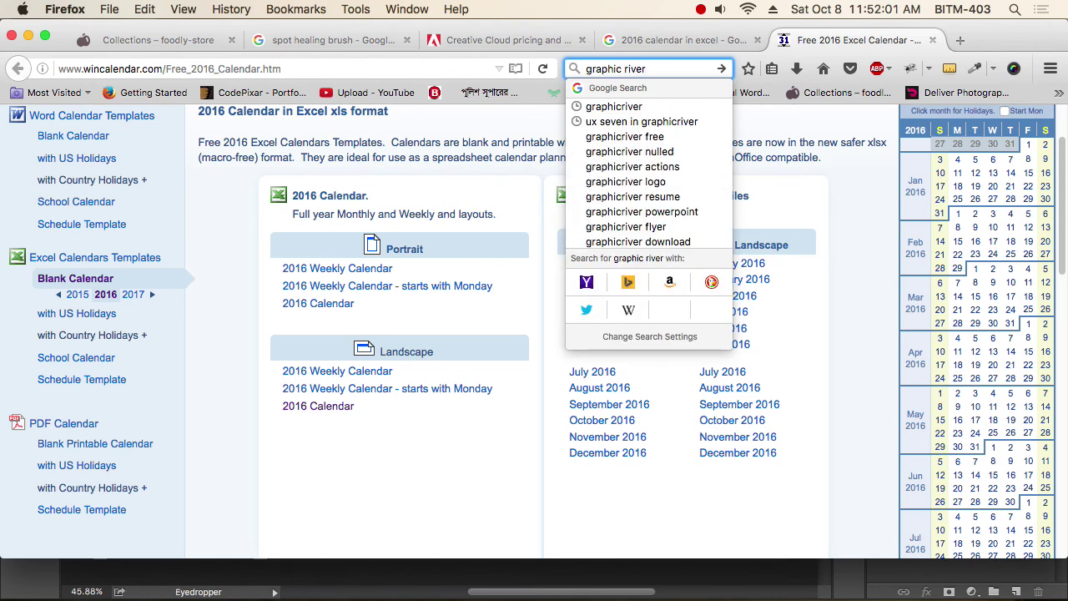
key(Return)
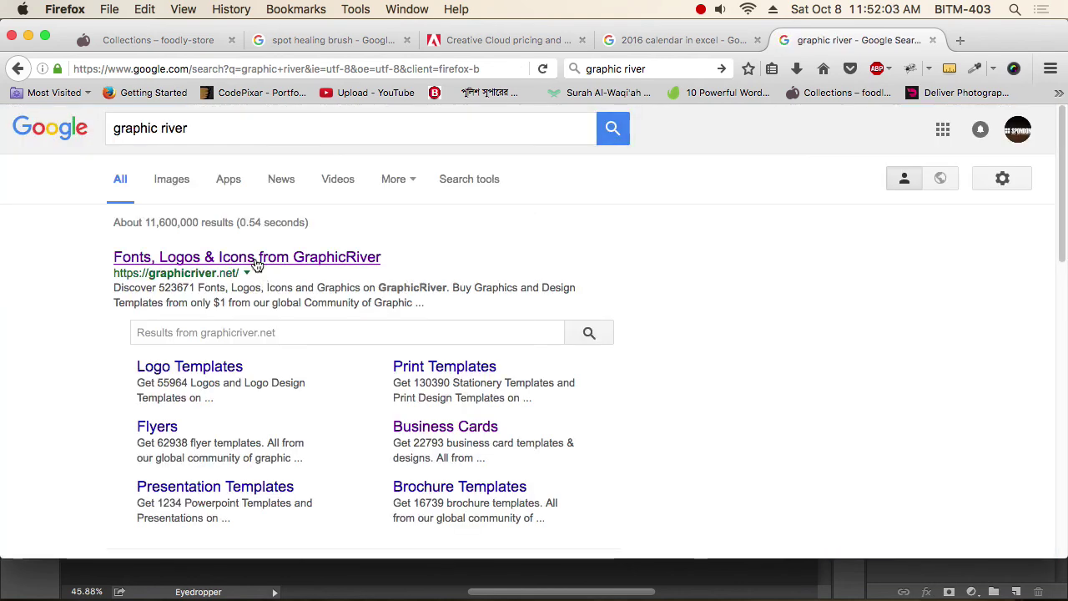
click(256, 256)
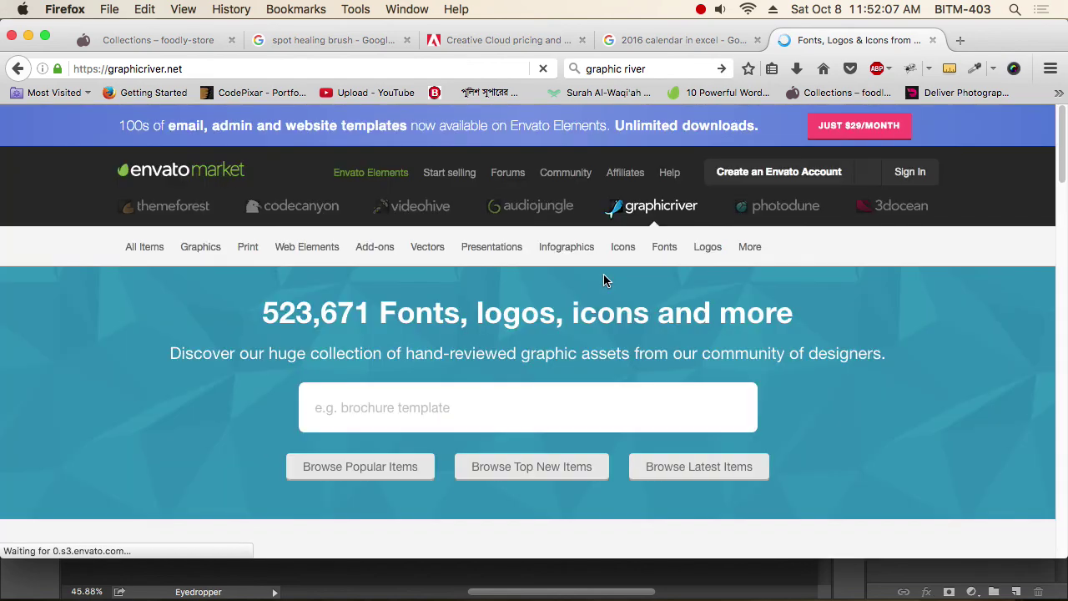
Search GraphicRiver for 'hdr tone' and open Gloomy Actions and HD Photo Effects Action in tabs.
click(449, 406)
text(h)
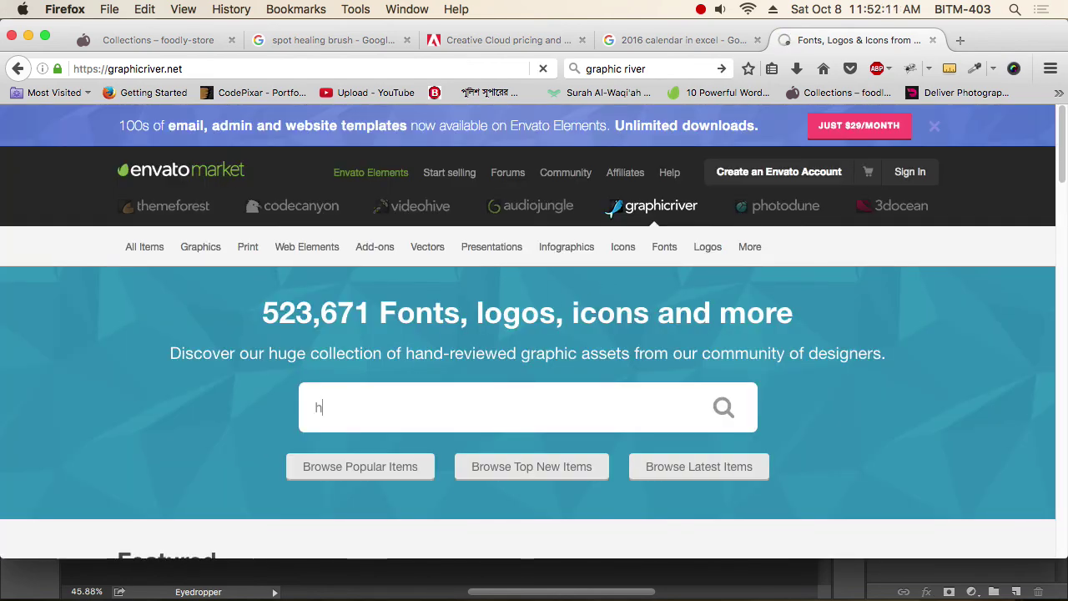
text(dr tone)
key(Return)
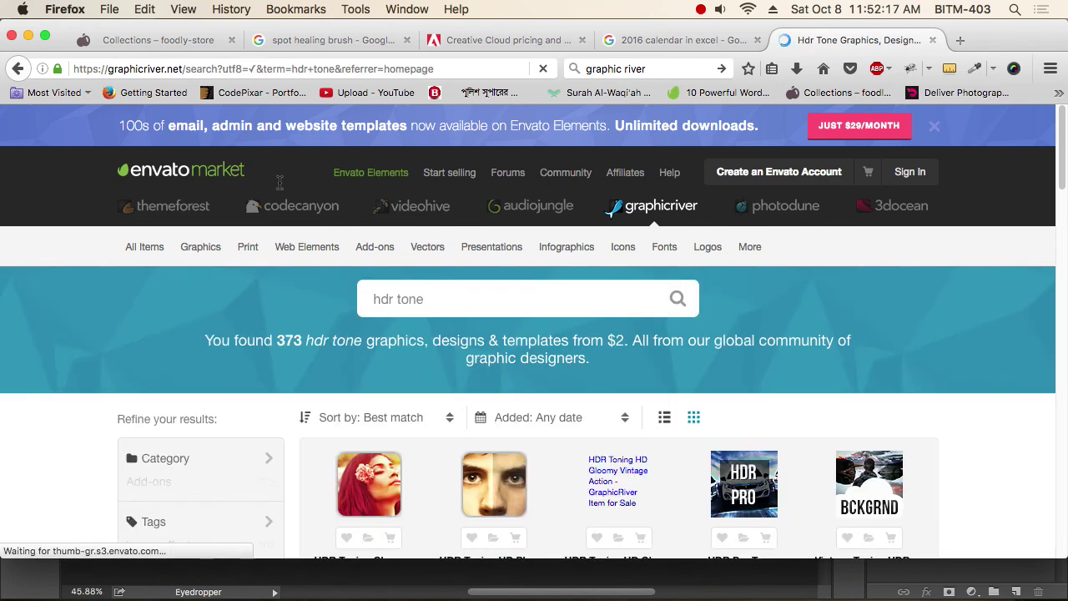
scroll(523, 316, down, 4)
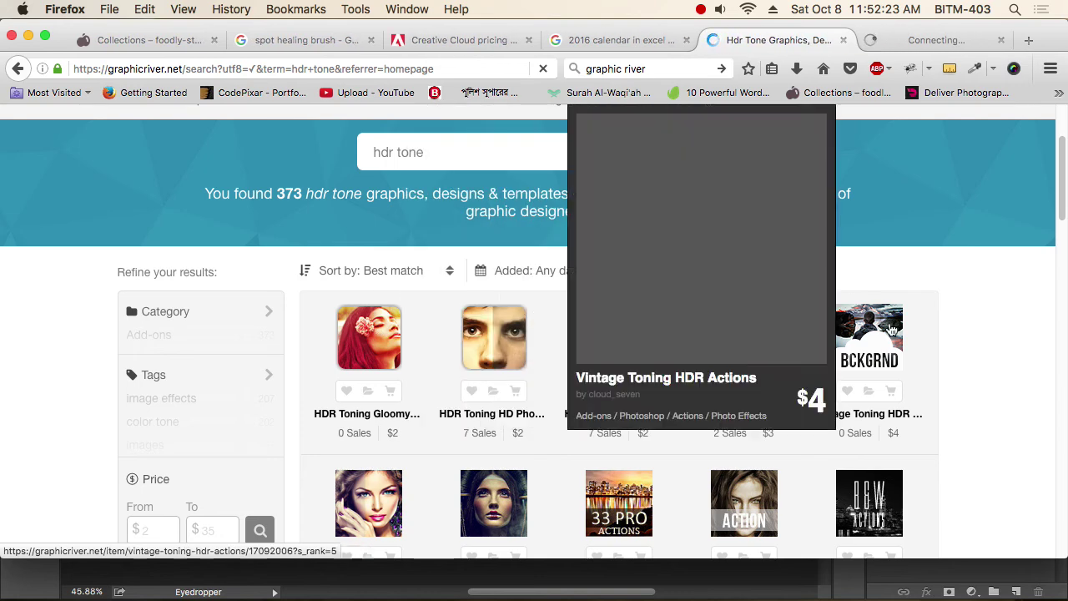
scroll(974, 374, down, 3)
super+click(511, 207)
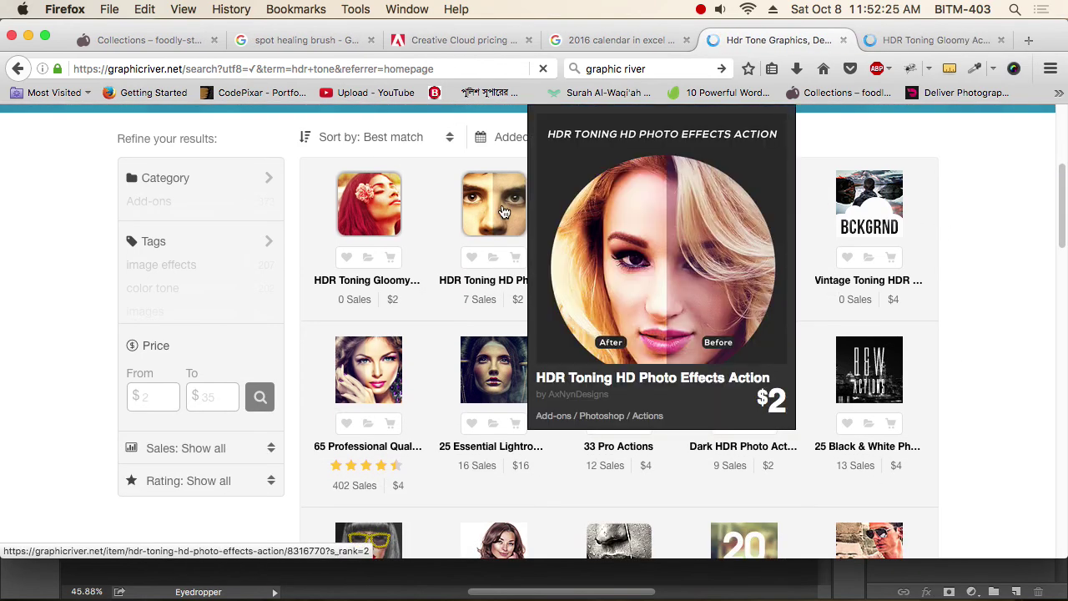
click(804, 42)
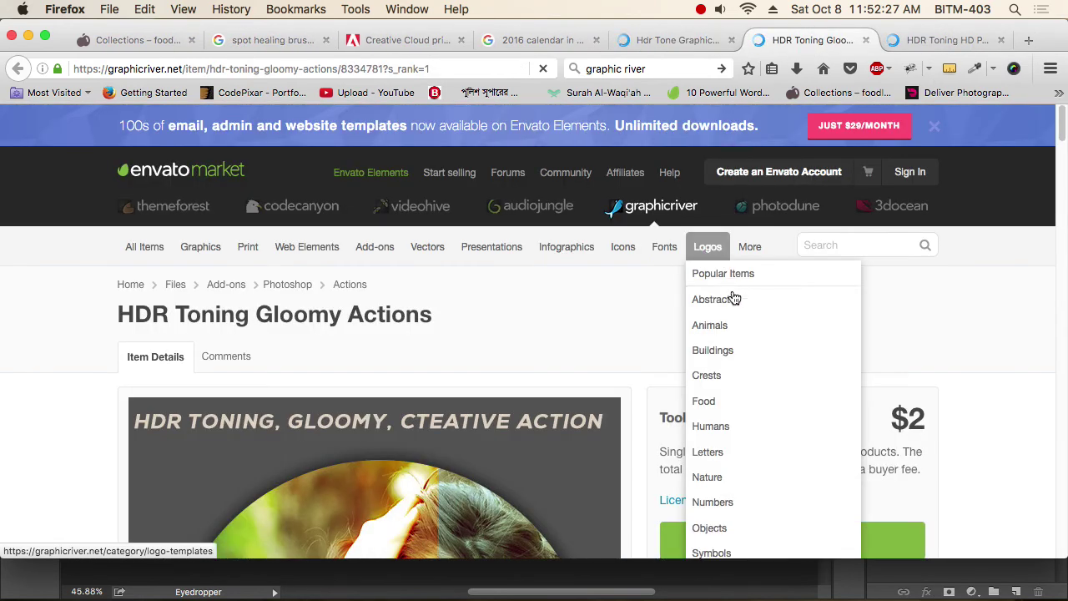
On the HDR Toning HD Photo Effects Action page, note its $2 price and 7 sales.
scroll(792, 292, down, 5)
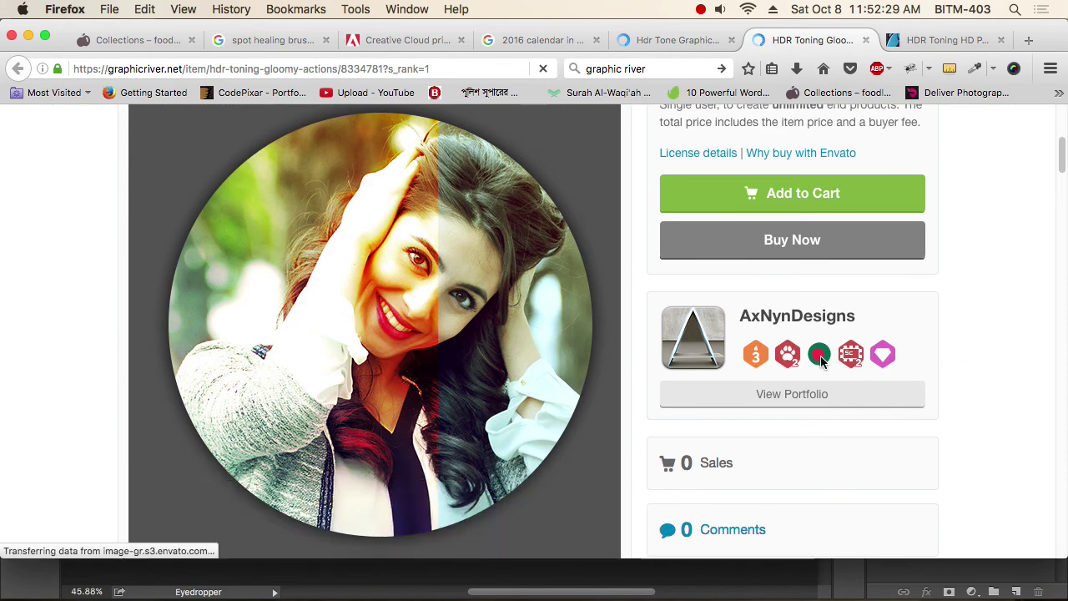
click(951, 40)
scroll(970, 350, down, 5)
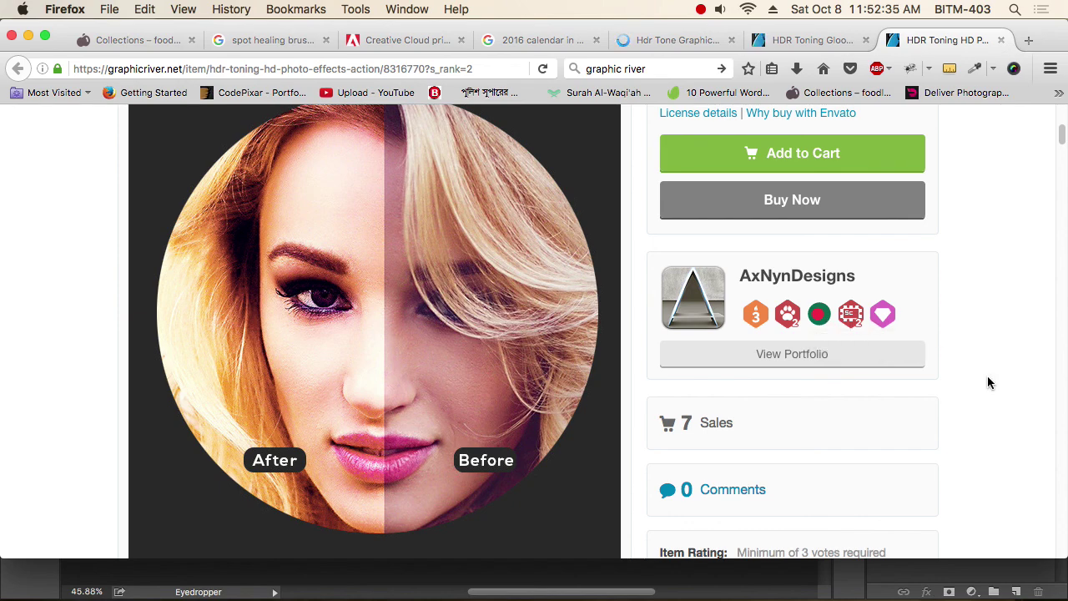
scroll(997, 394, down, 2)
scroll(970, 323, up, 5)
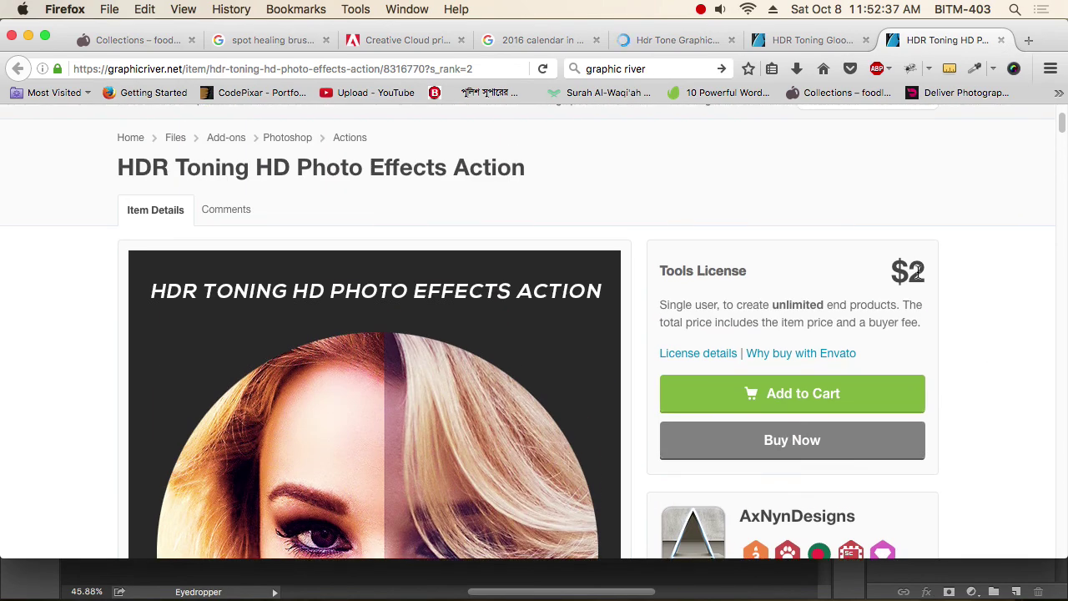
double_click(917, 268)
click(1008, 303)
scroll(965, 398, down, 1)
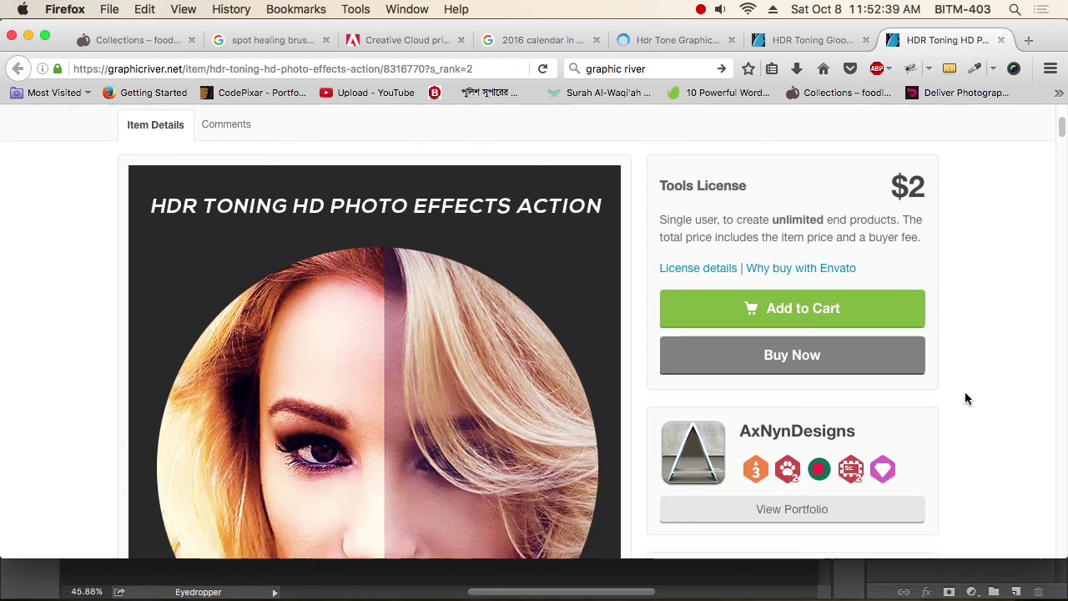
scroll(965, 397, down, 4)
double_click(686, 274)
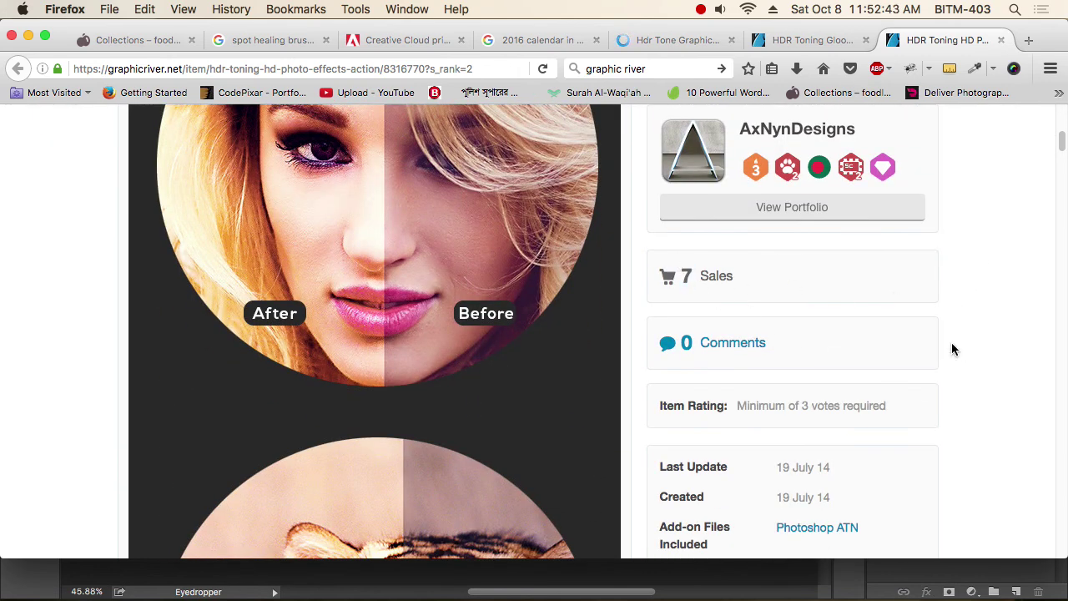
Scroll through the before/after example images, then switch back to Photoshop.
scroll(952, 348, down, 2)
scroll(953, 349, down, 1)
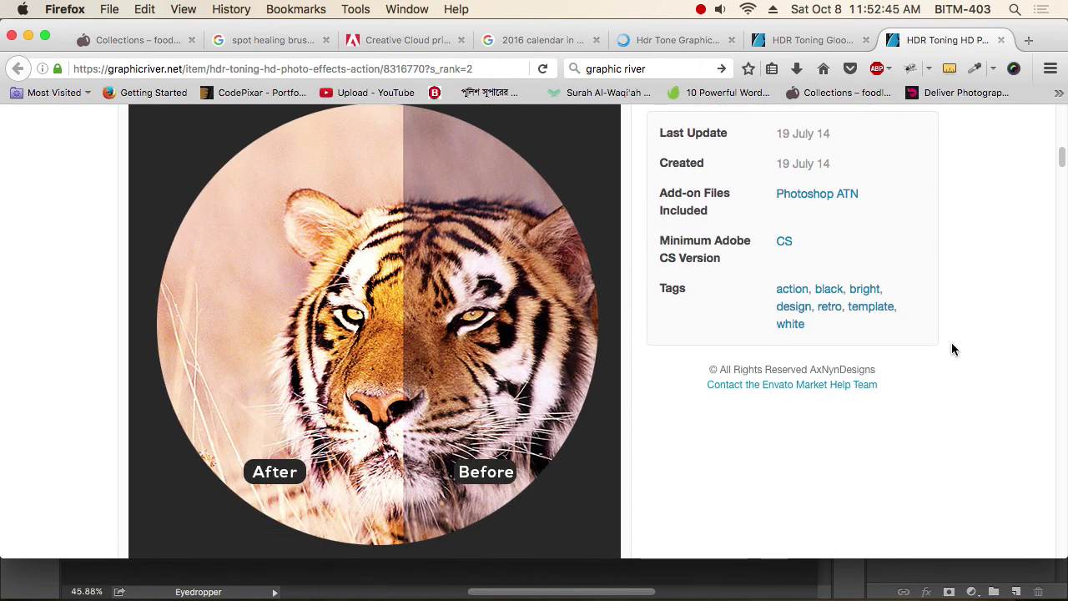
scroll(953, 349, down, 2)
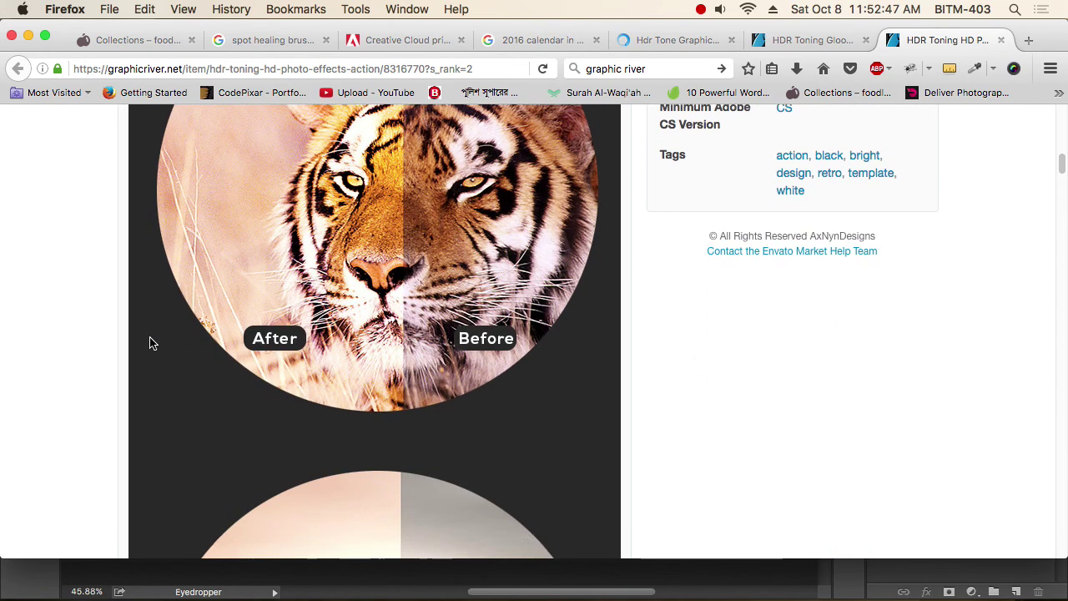
scroll(150, 341, up, 3)
scroll(272, 306, down, 1)
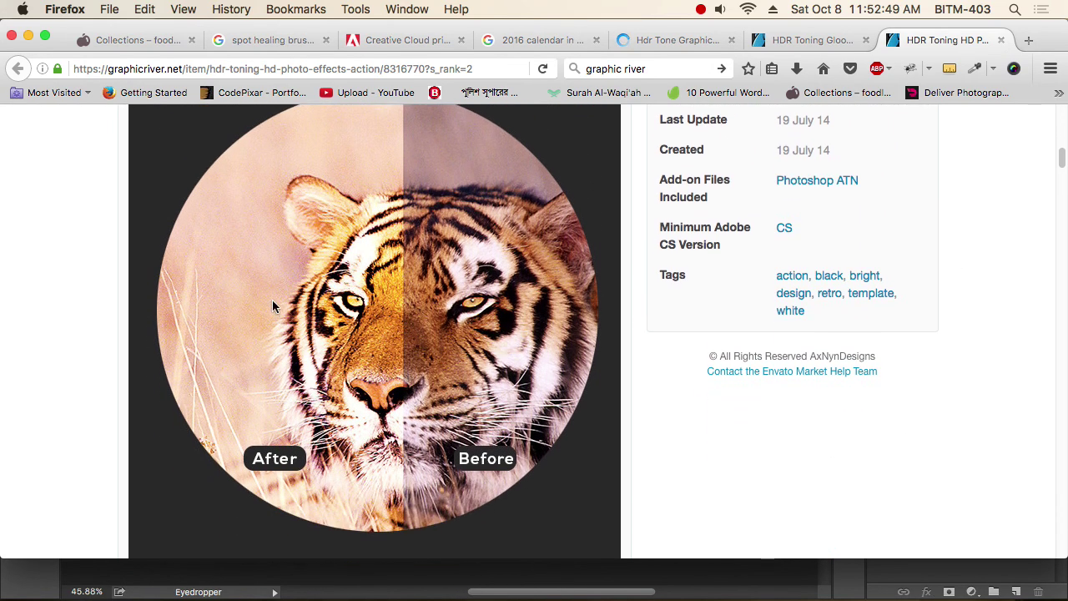
scroll(280, 329, down, 2)
scroll(281, 330, down, 3)
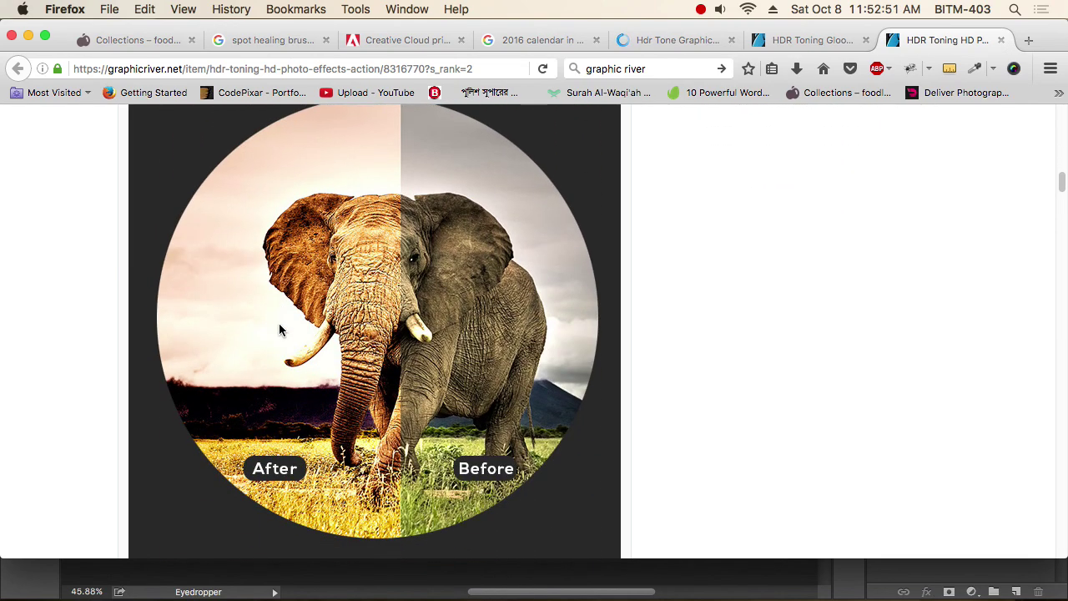
scroll(280, 330, down, 1)
scroll(418, 358, down, 2)
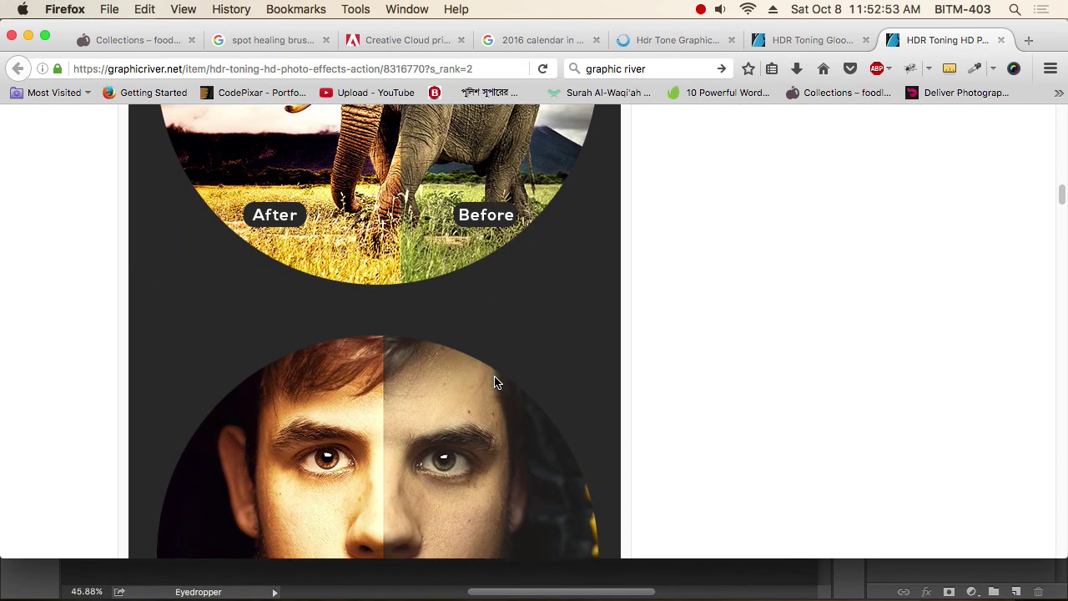
scroll(496, 379, down, 3)
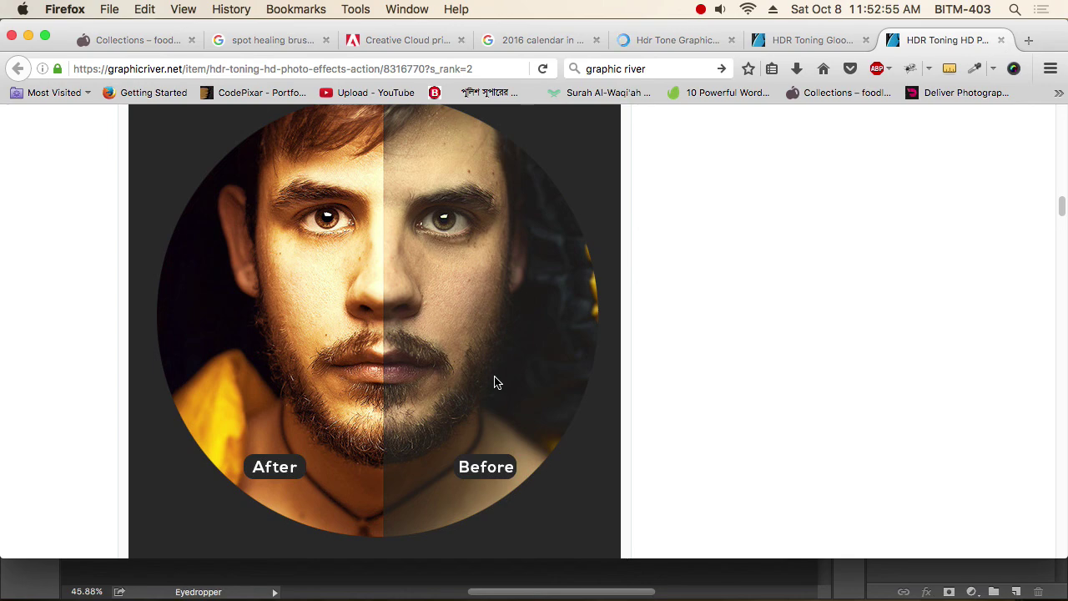
scroll(493, 382, down, 1)
scroll(494, 382, down, 4)
scroll(494, 382, down, 3)
scroll(494, 382, down, 3)
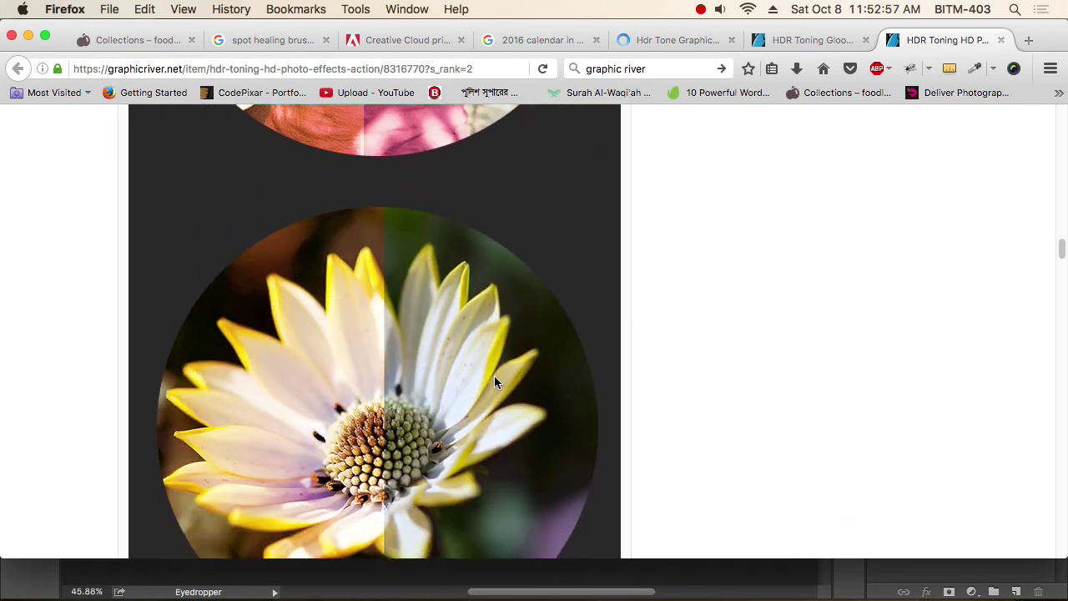
scroll(494, 382, down, 4)
scroll(494, 382, down, 3)
scroll(493, 382, down, 4)
scroll(494, 382, down, 2)
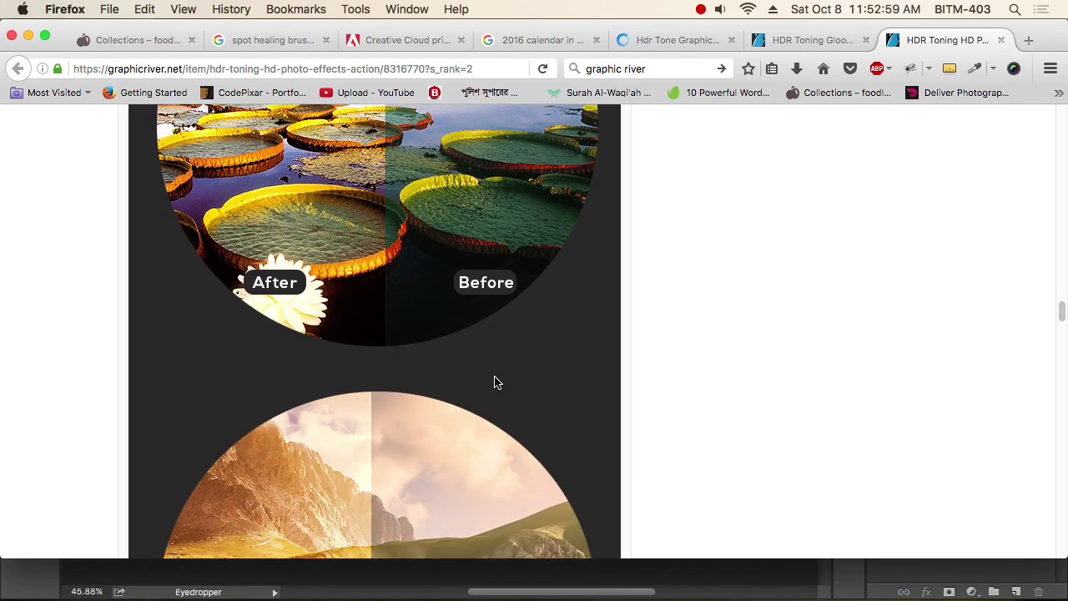
scroll(493, 382, down, 3)
scroll(494, 382, down, 3)
scroll(494, 383, down, 5)
scroll(493, 382, down, 2)
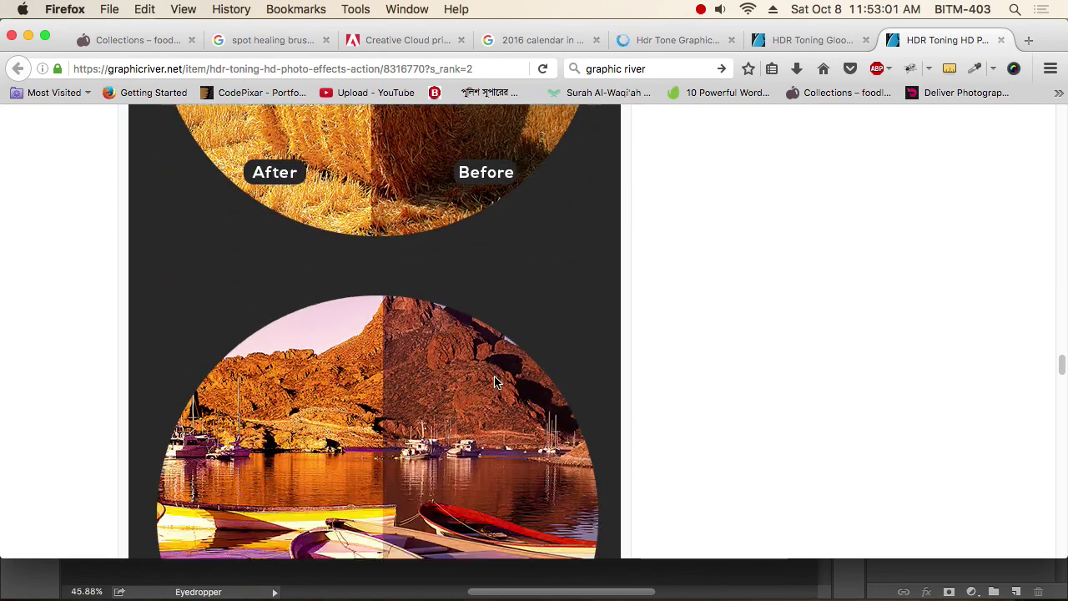
scroll(494, 382, down, 2)
scroll(494, 382, down, 1)
scroll(494, 382, down, 4)
scroll(494, 382, down, 3)
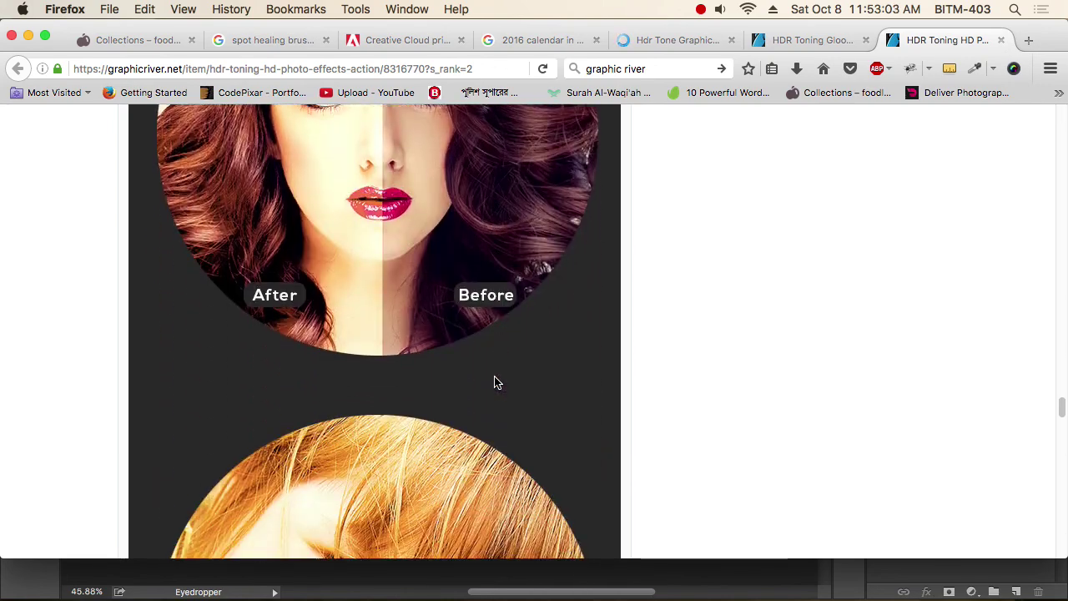
scroll(494, 382, down, 4)
scroll(493, 382, down, 3)
scroll(494, 382, down, 3)
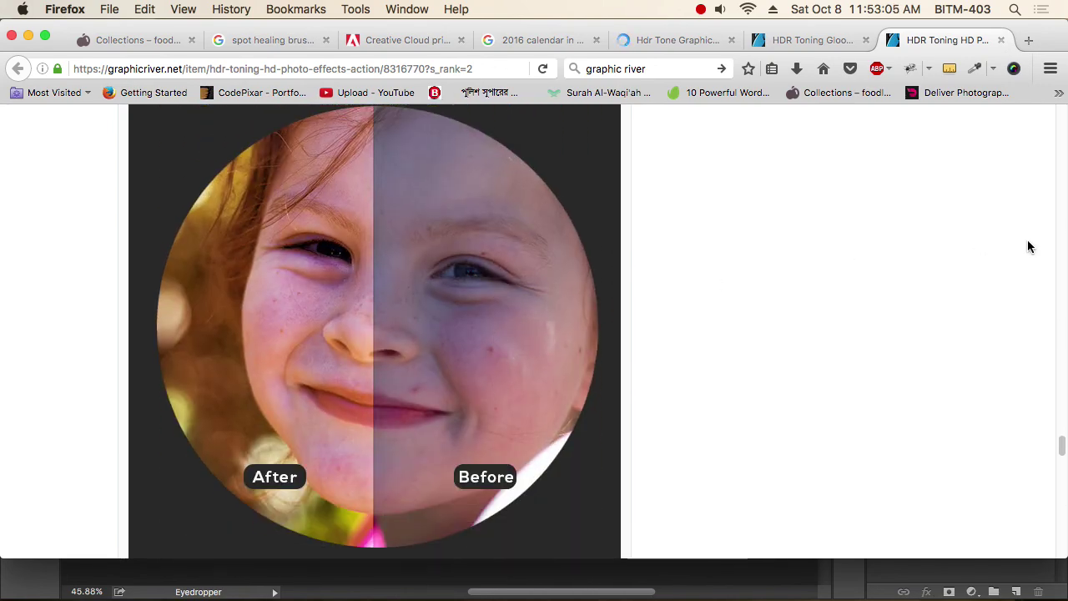
key(super+Tab)
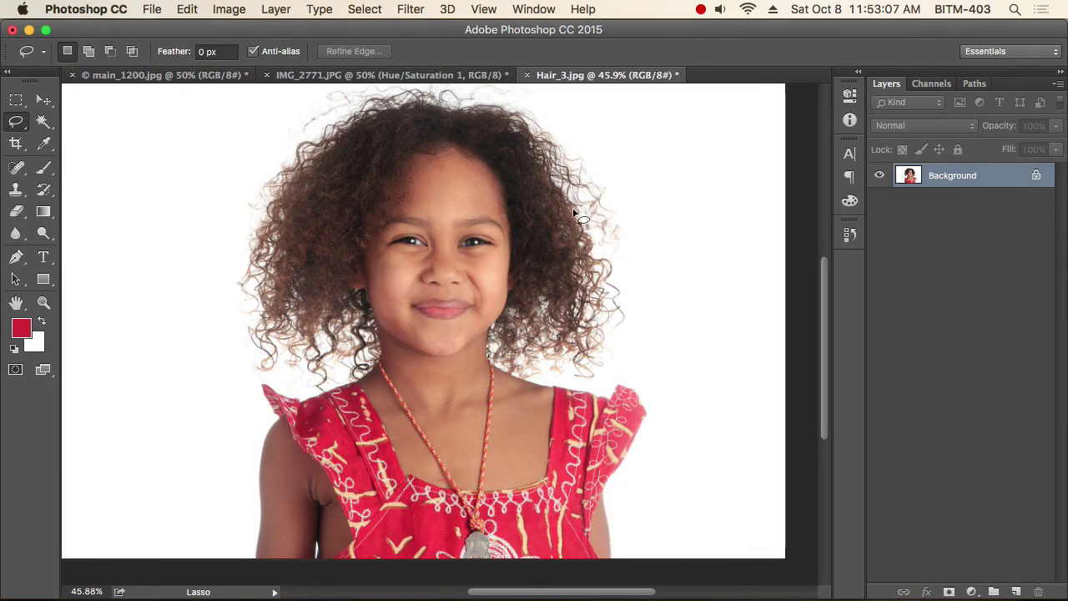